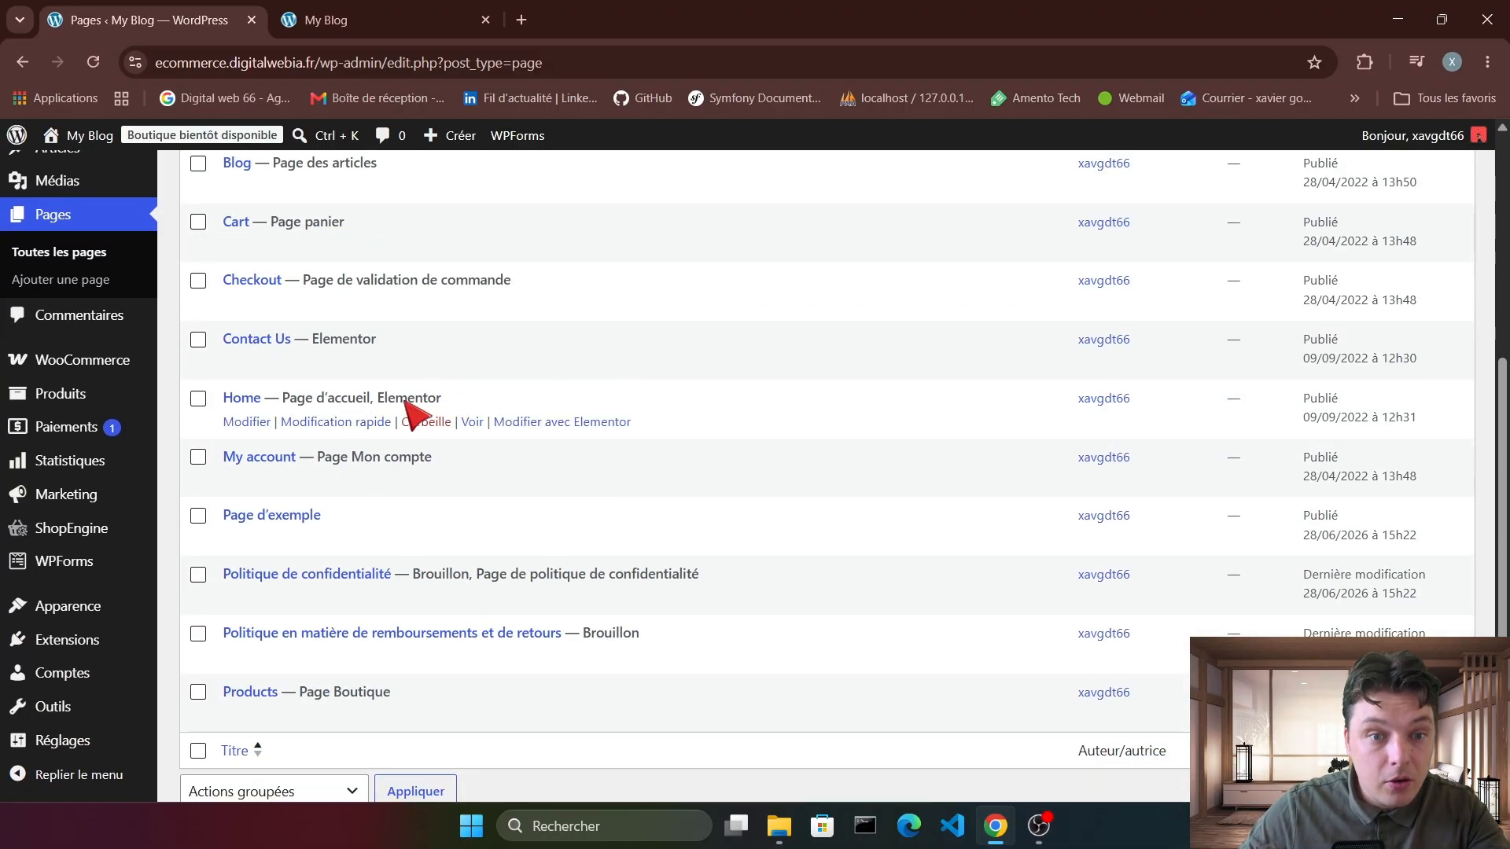
Open the Home page for editing with Elementor in a new browser tab and switch to it.
right_click(532, 423)
left_click(605, 442)
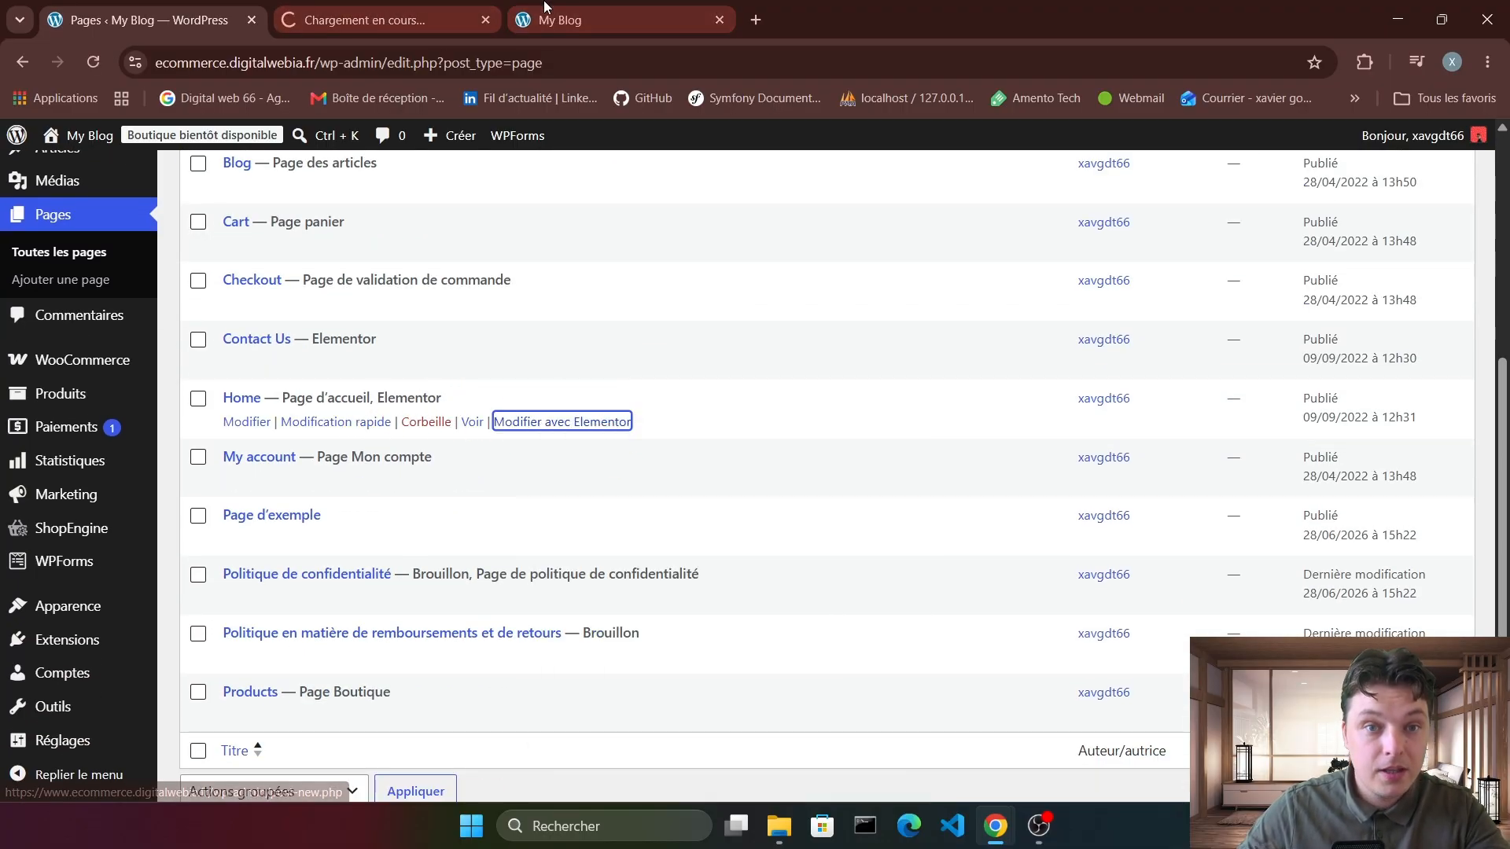
left_click(365, 8)
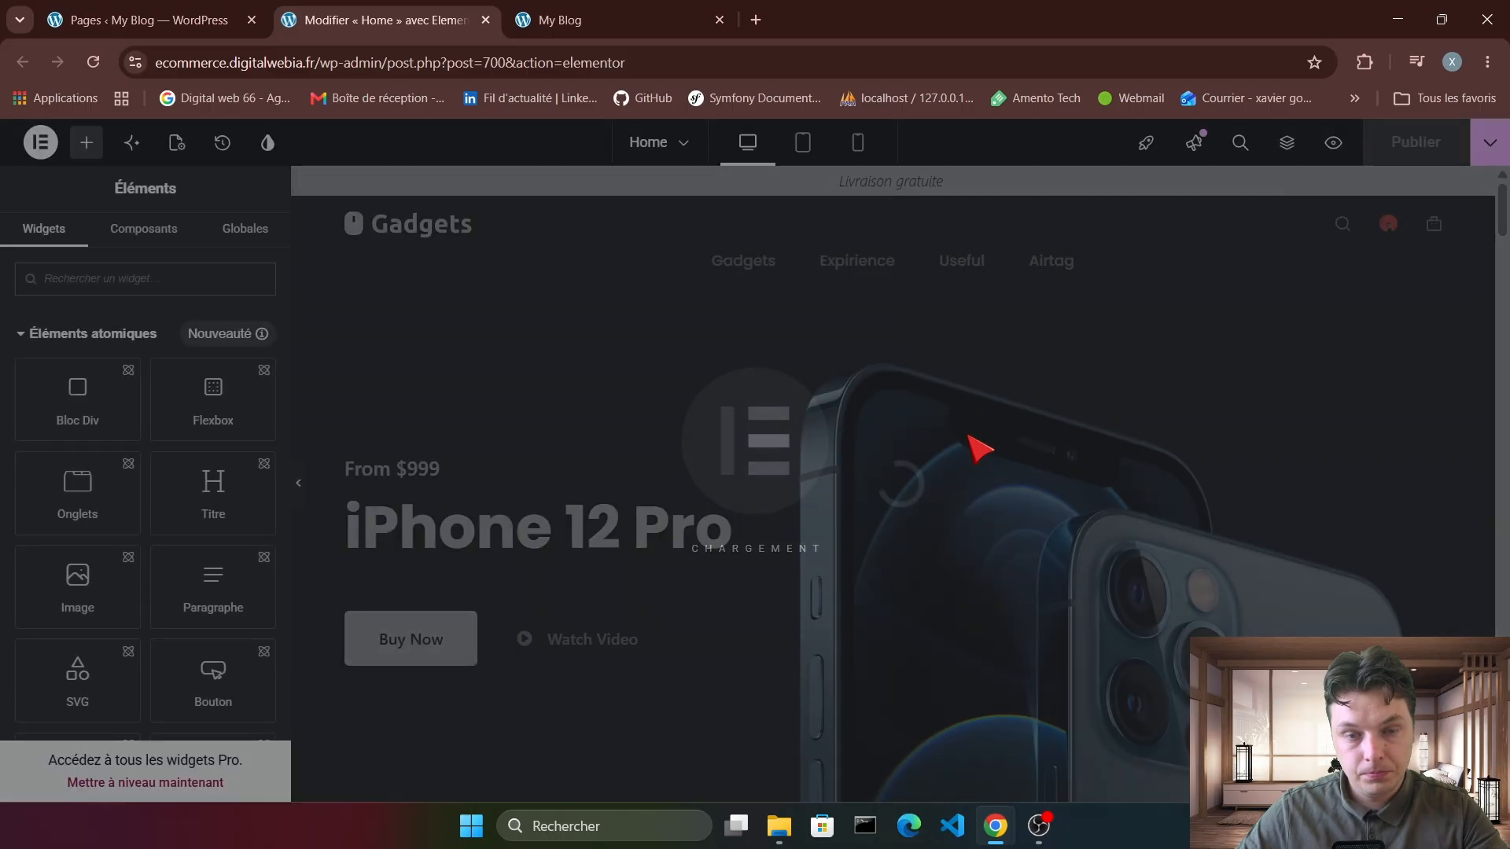
Examine the Home page's sections in the editor, from the iPhone hero banner down to the newsletter block.
scroll(977, 445, "down", 2)
scroll(883, 419, "up", 2)
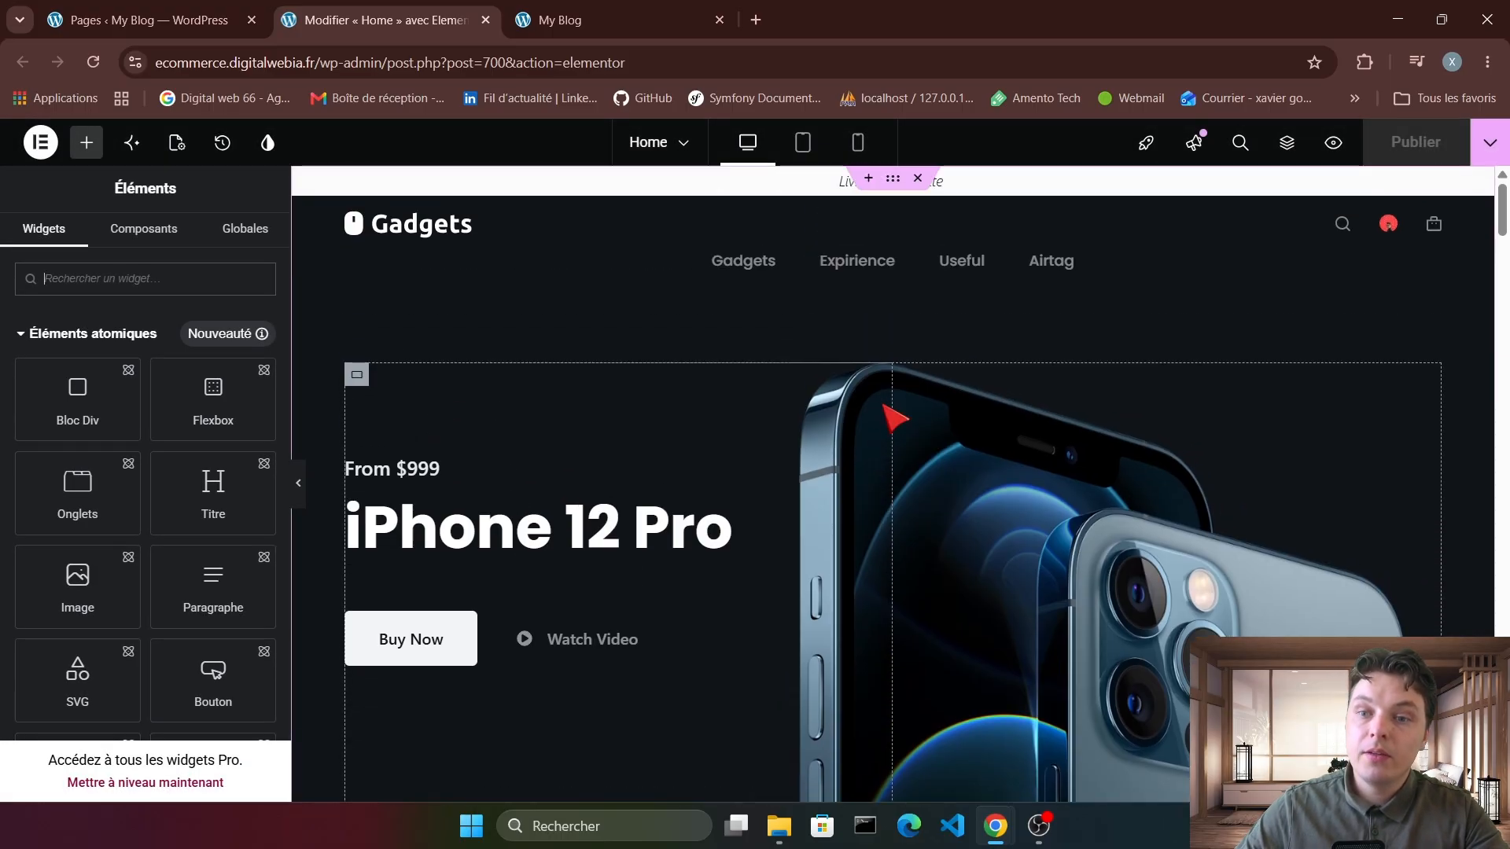
scroll(882, 404, "down", 2)
scroll(860, 387, "up", 2)
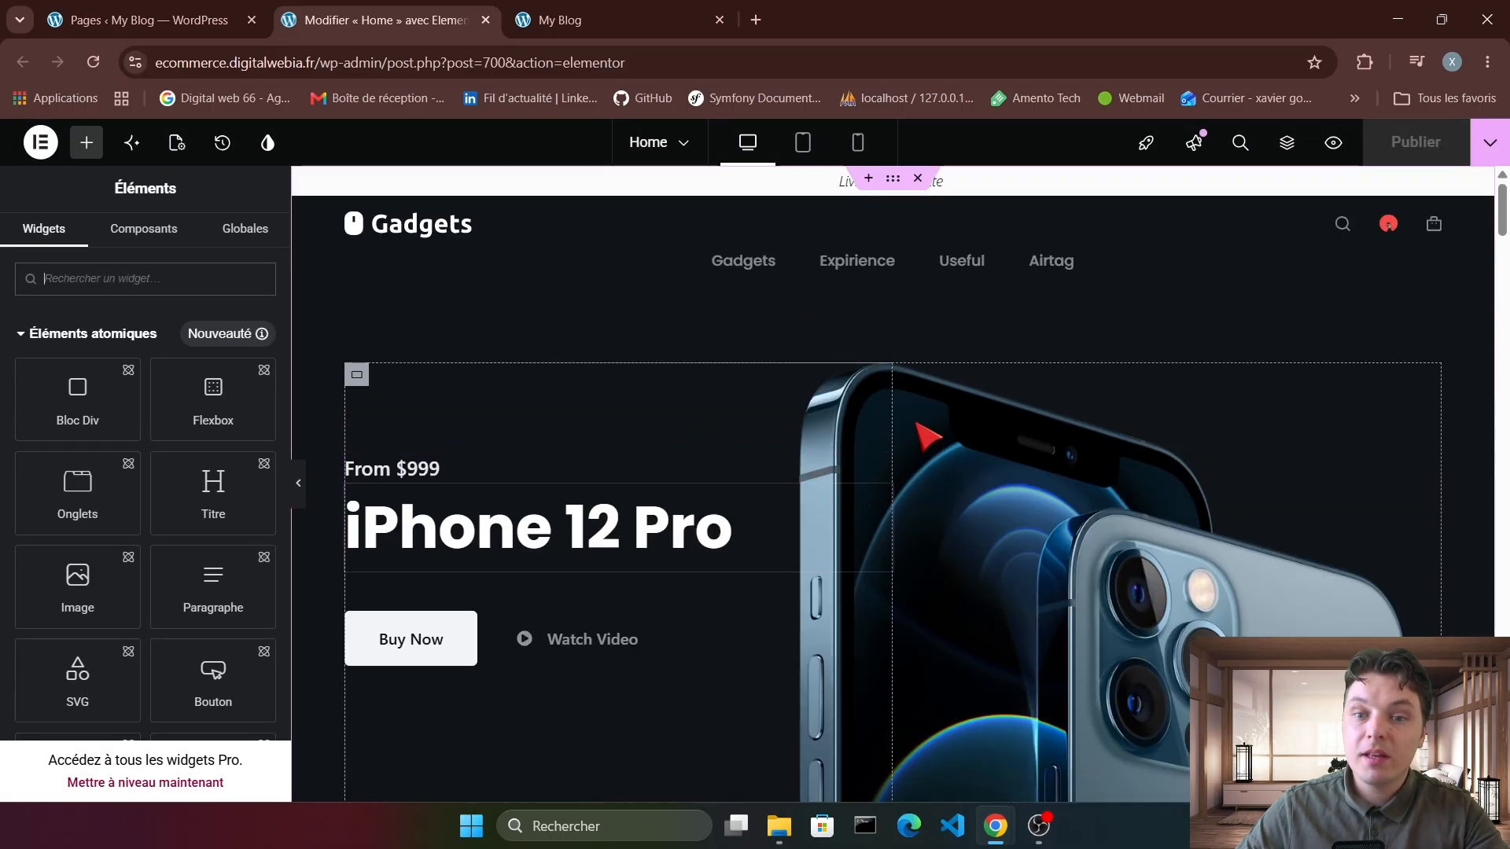
scroll(957, 425, "down", 2)
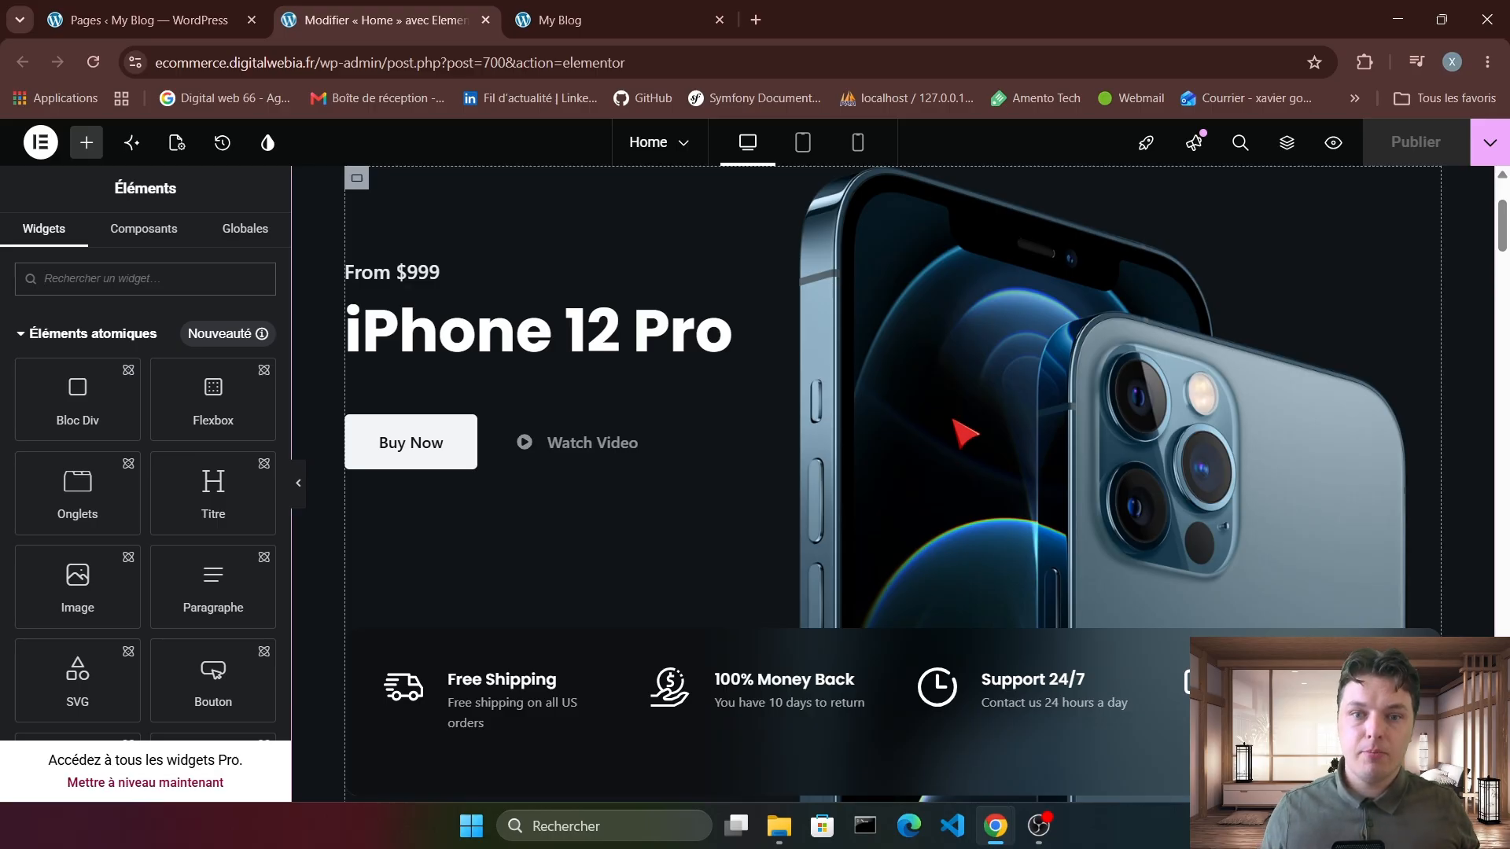
scroll(963, 432, "down", 15)
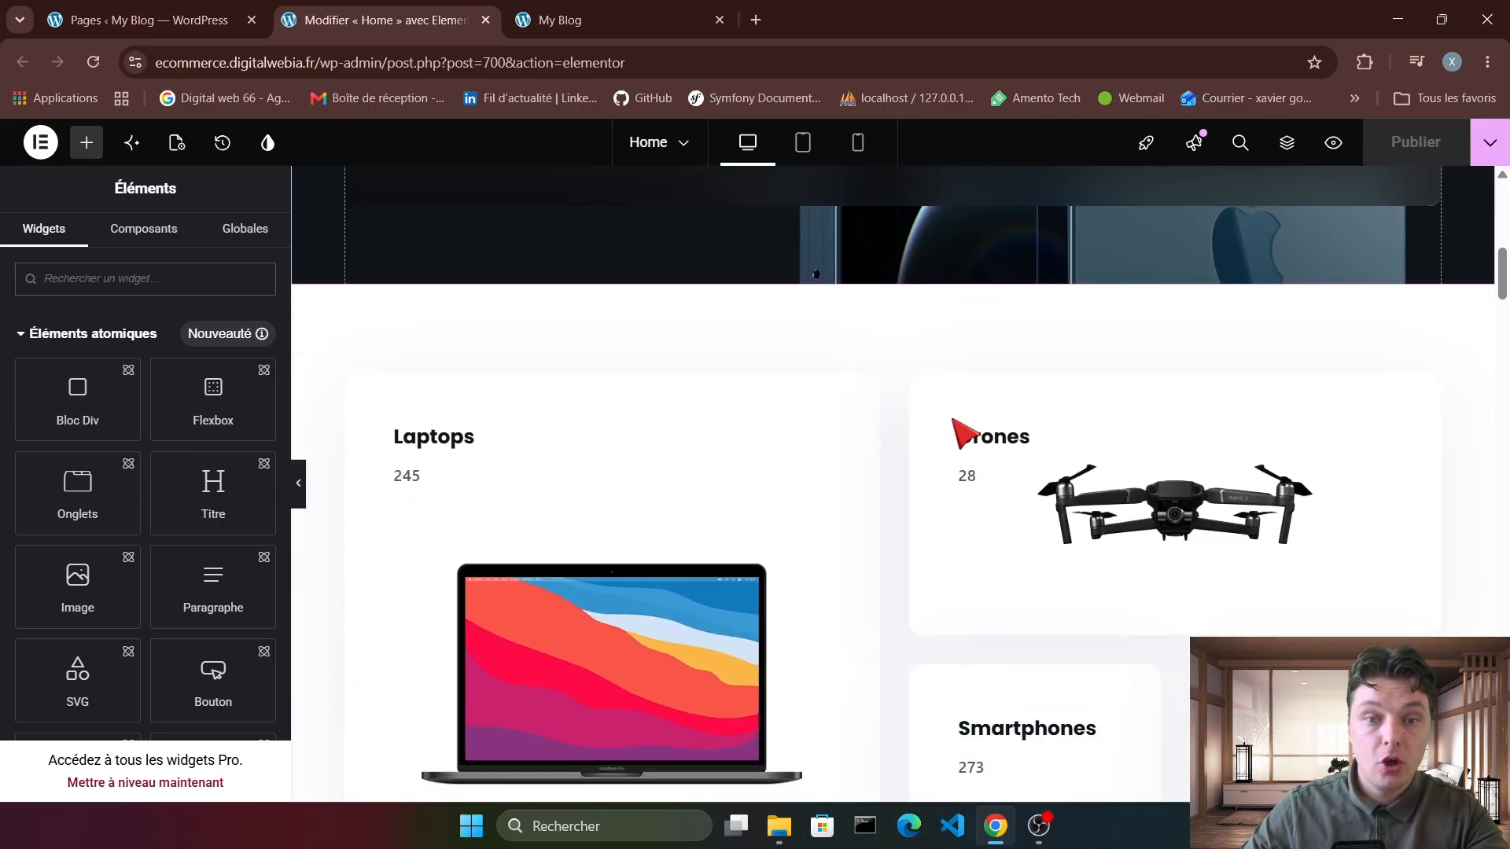
scroll(903, 422, "down", 2)
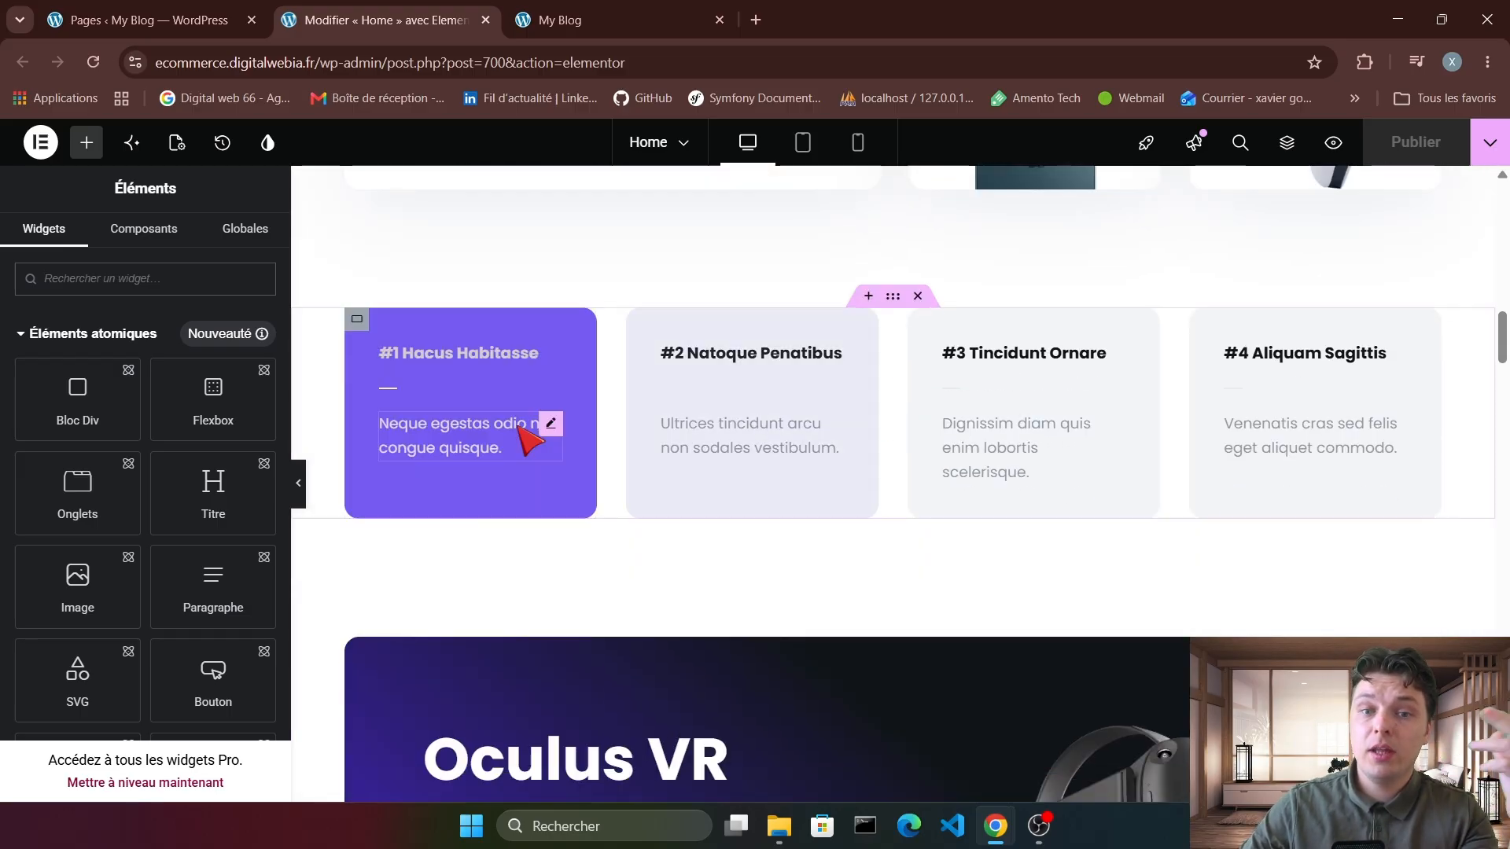
left_click(894, 314)
scroll(977, 504, "down", 5)
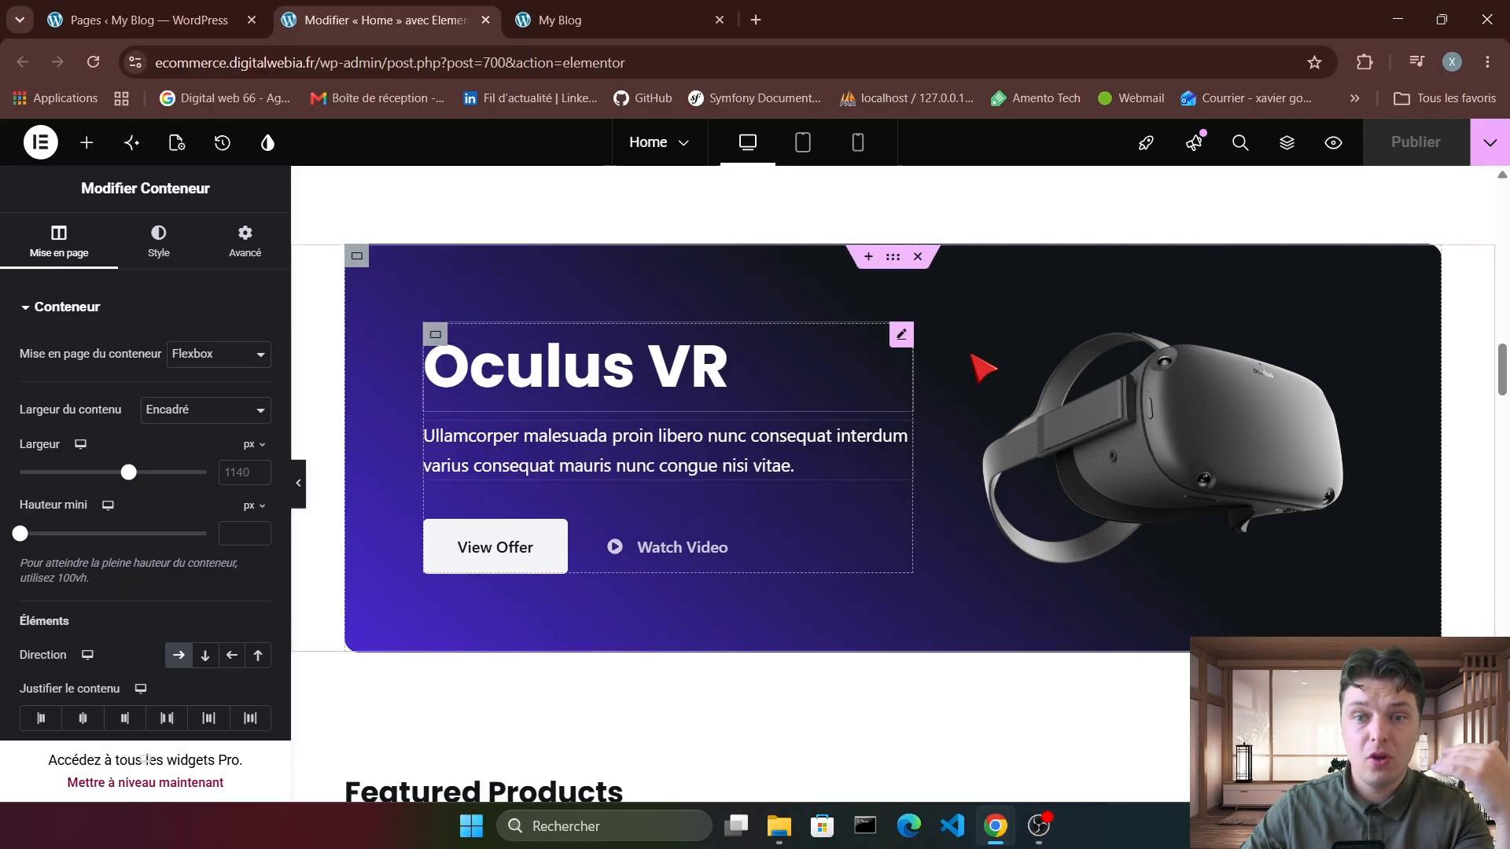
scroll(904, 488, "up", 2)
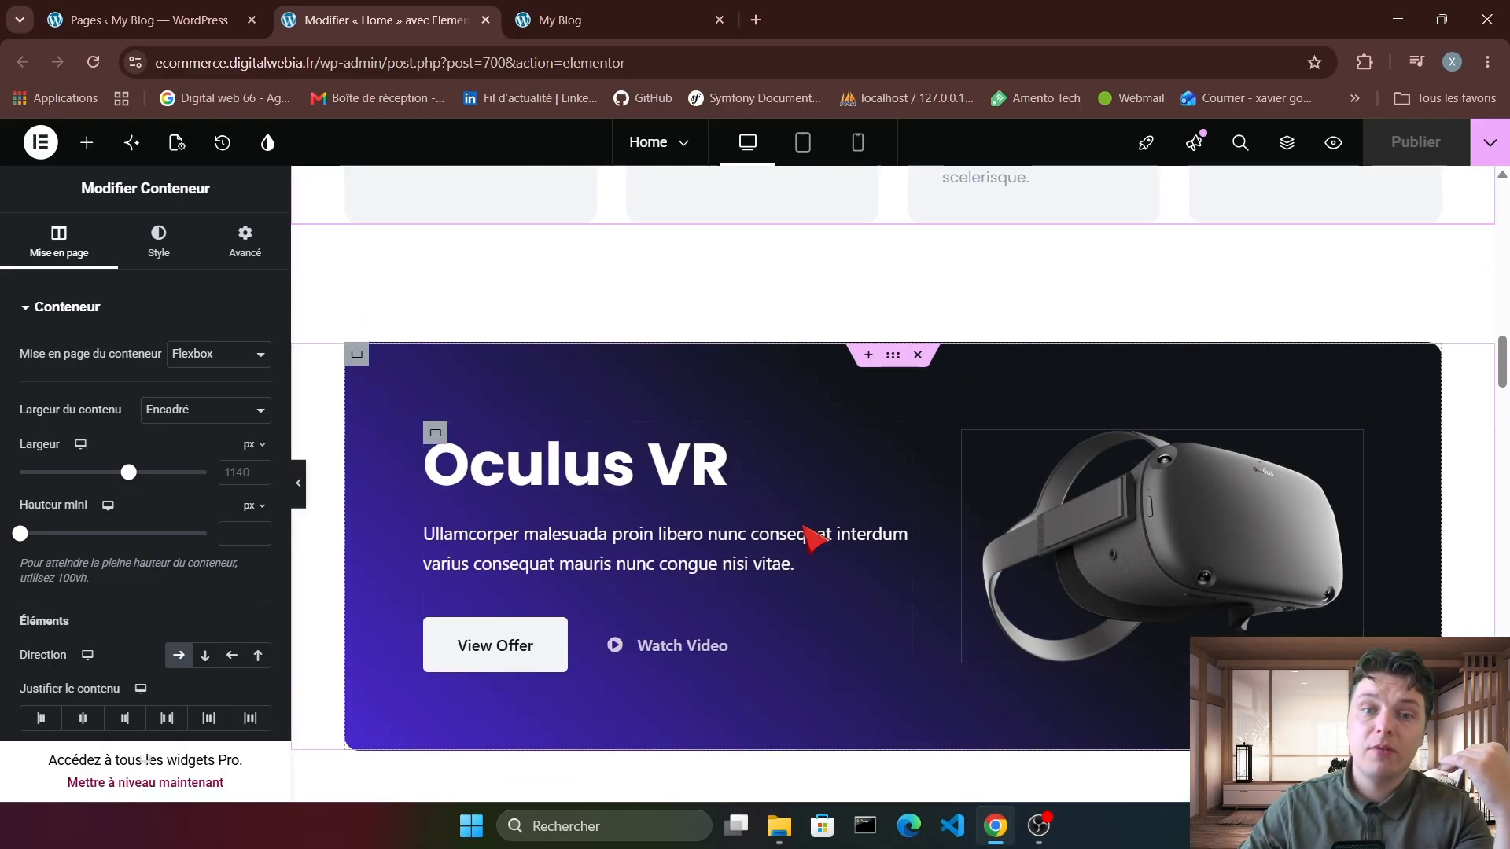
scroll(909, 519, "down", 2)
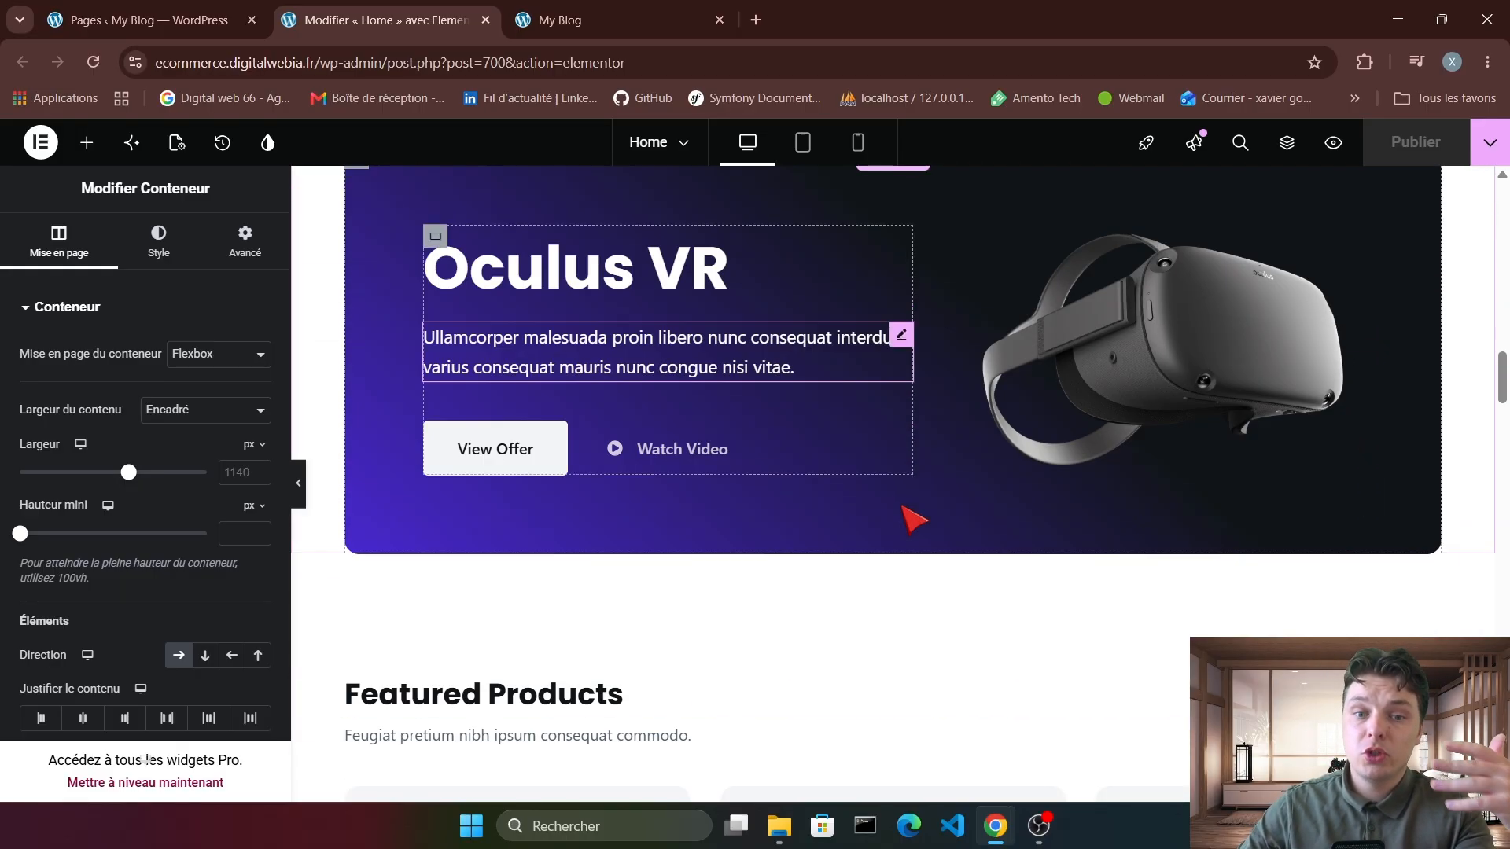
scroll(893, 431, "up", 1)
scroll(939, 462, "down", 3)
scroll(940, 462, "down", 2)
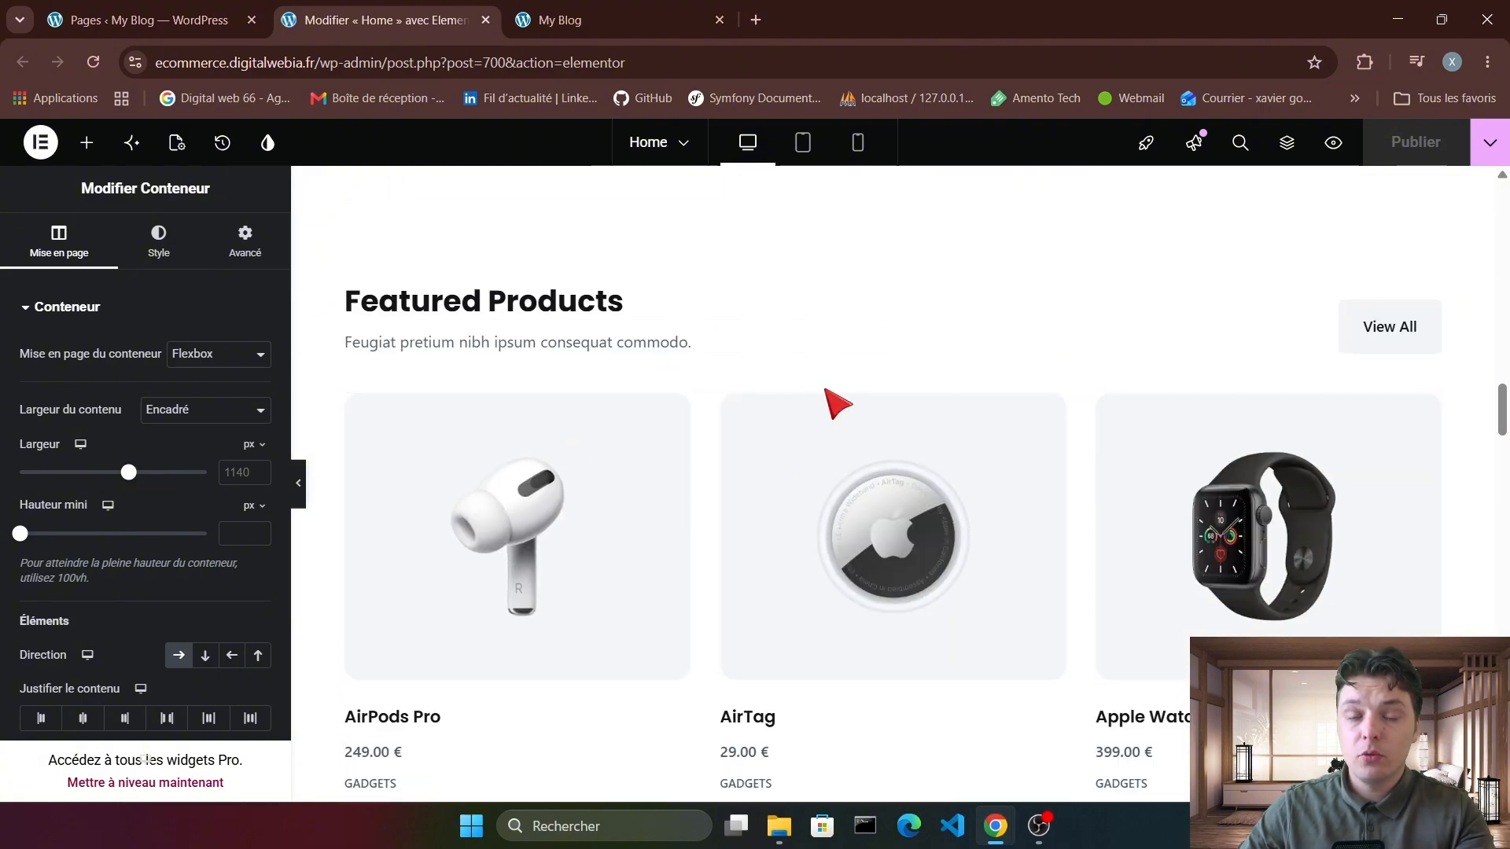
scroll(831, 398, "down", 2)
scroll(1182, 367, "down", 10)
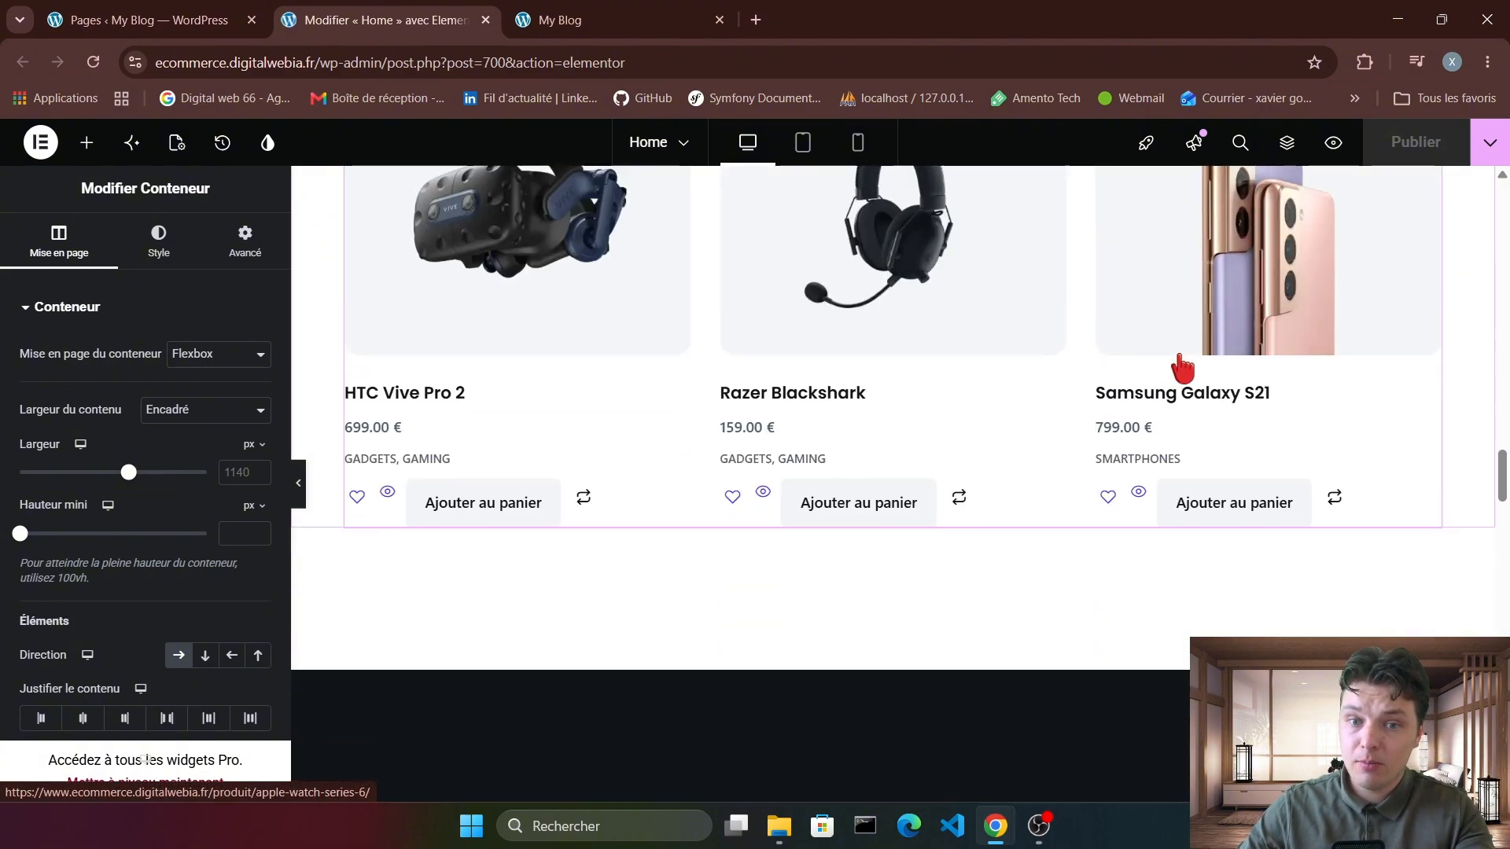
scroll(865, 503, "down", 2)
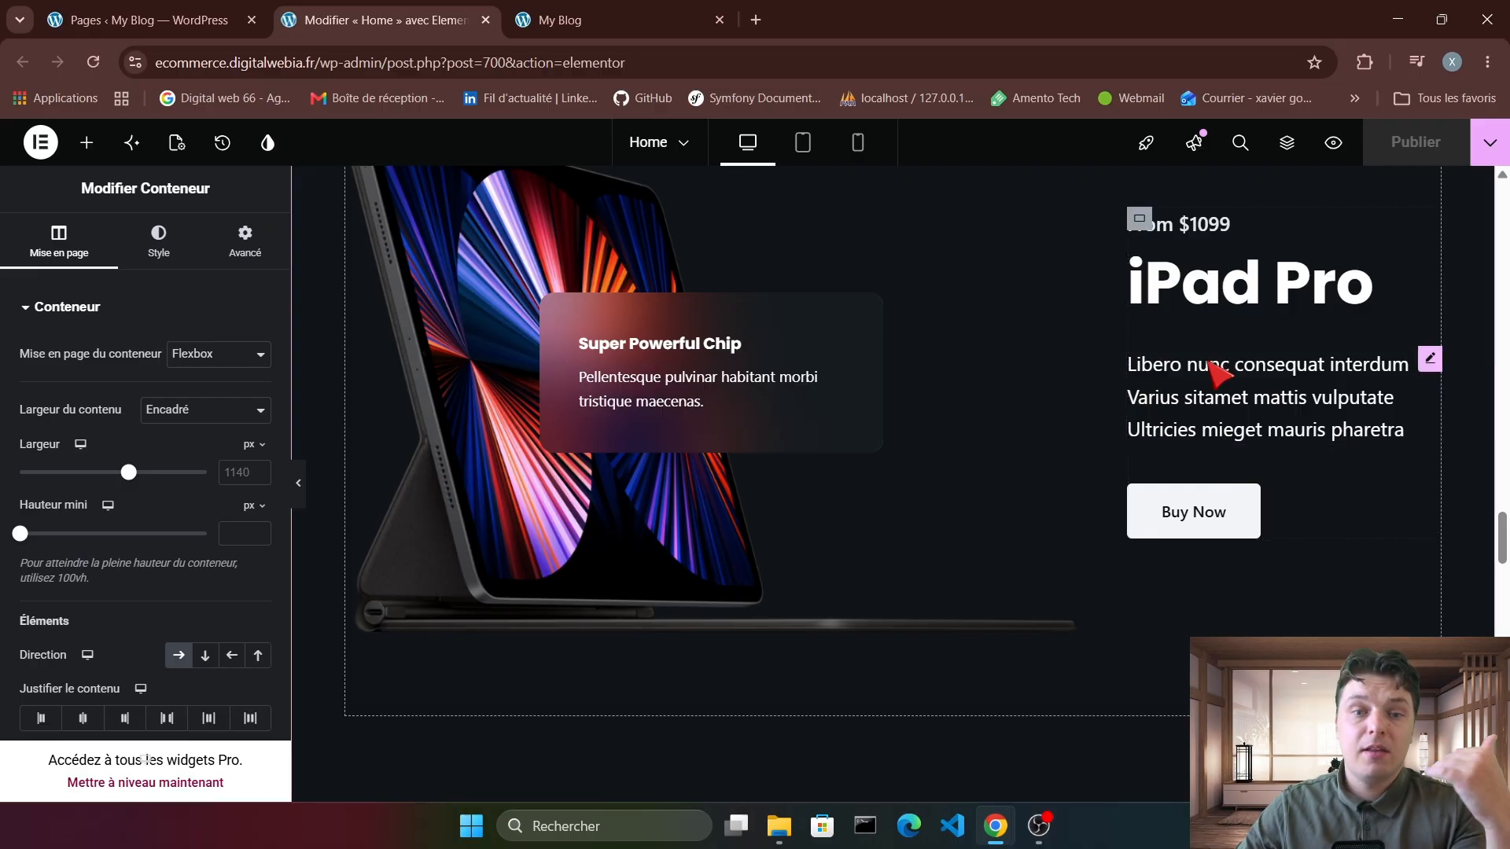
scroll(975, 487, "down", 5)
scroll(1039, 464, "down", 5)
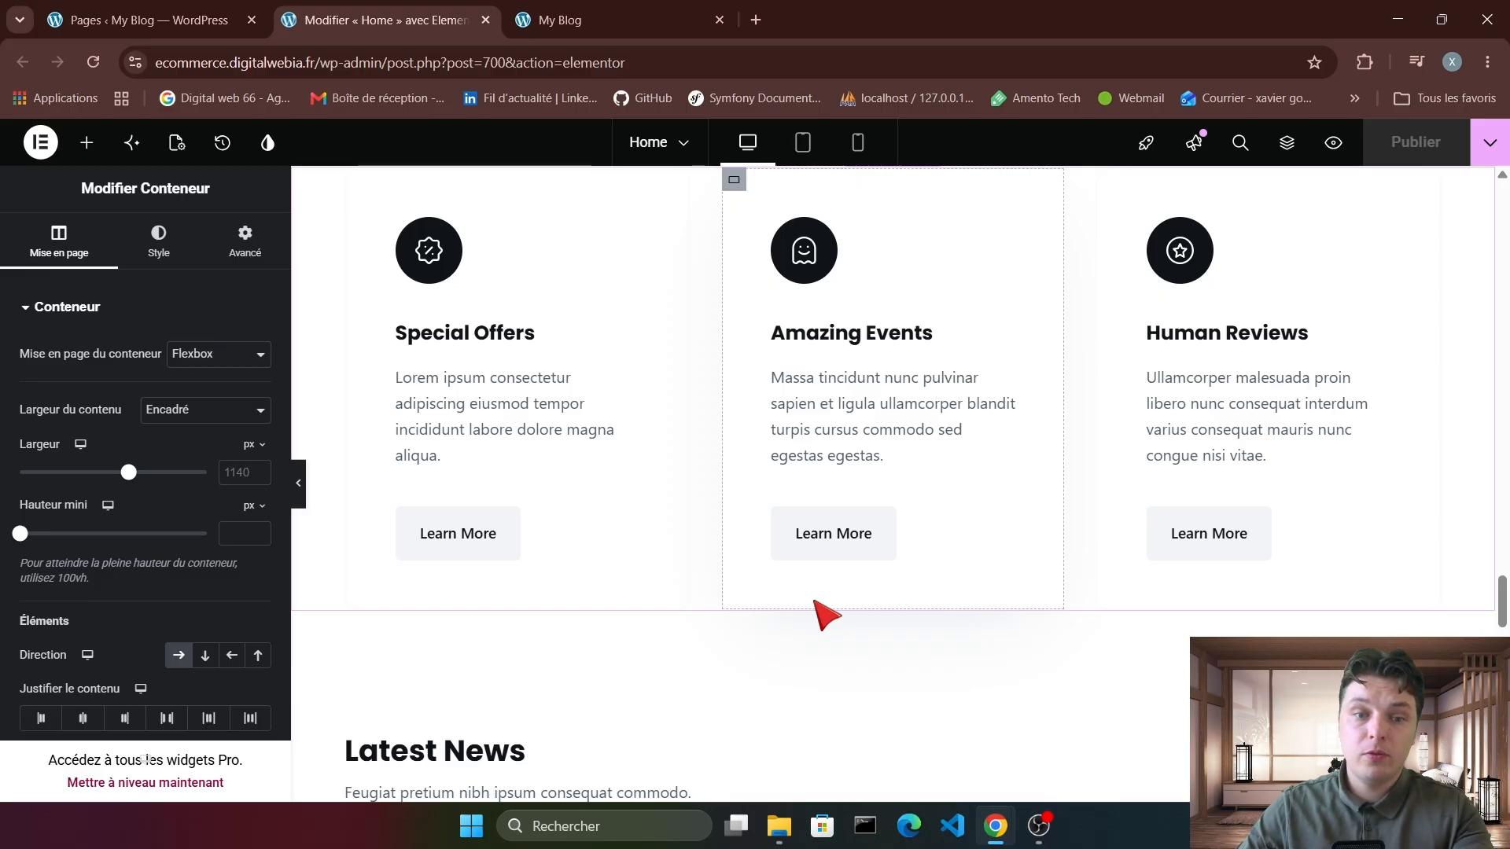
scroll(824, 615, "down", 12)
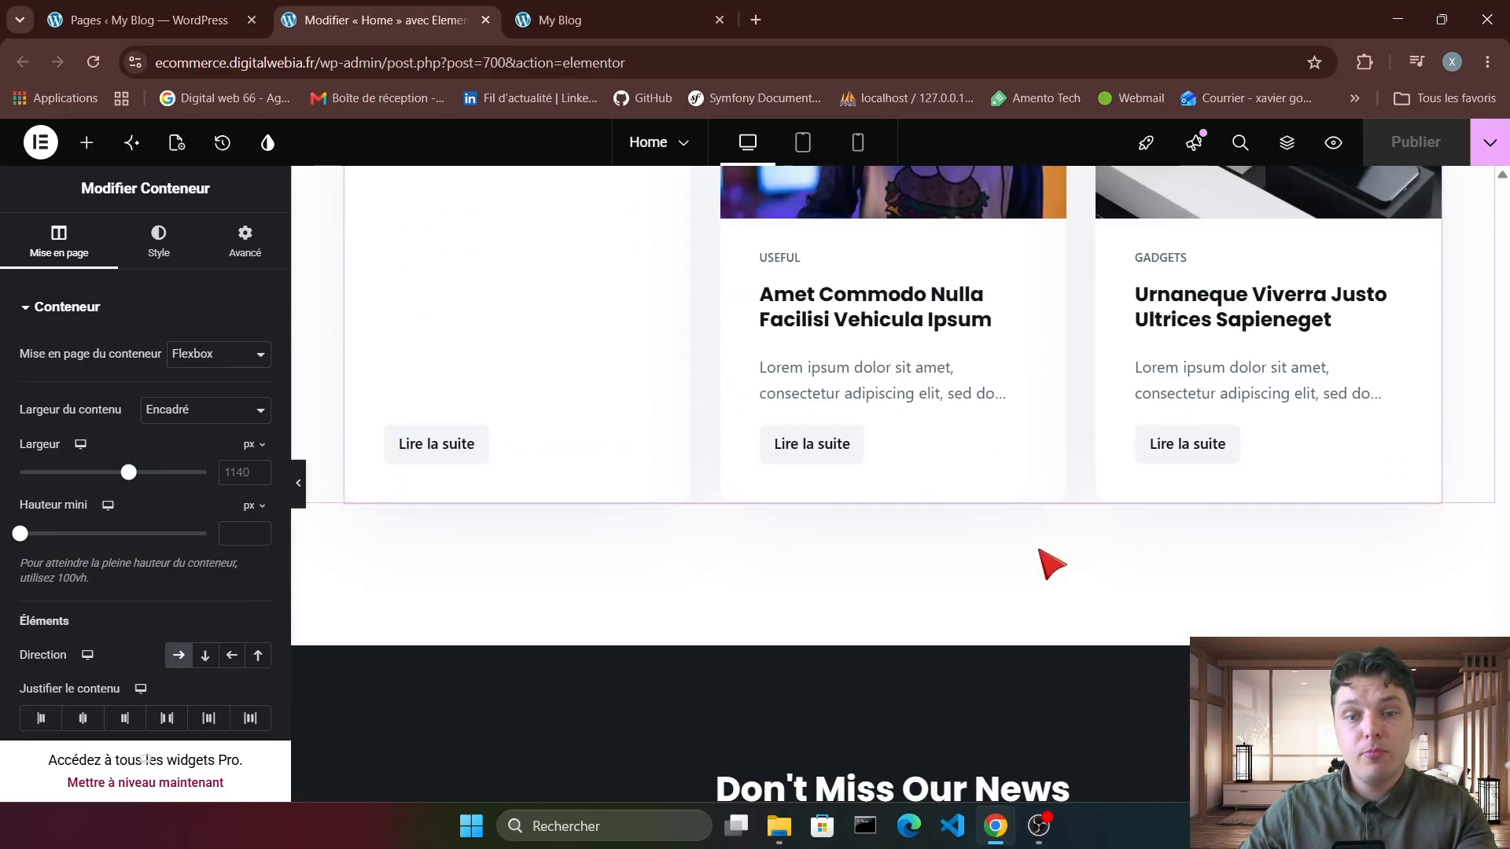
scroll(1051, 564, "up", 4)
scroll(1028, 489, "down", 4)
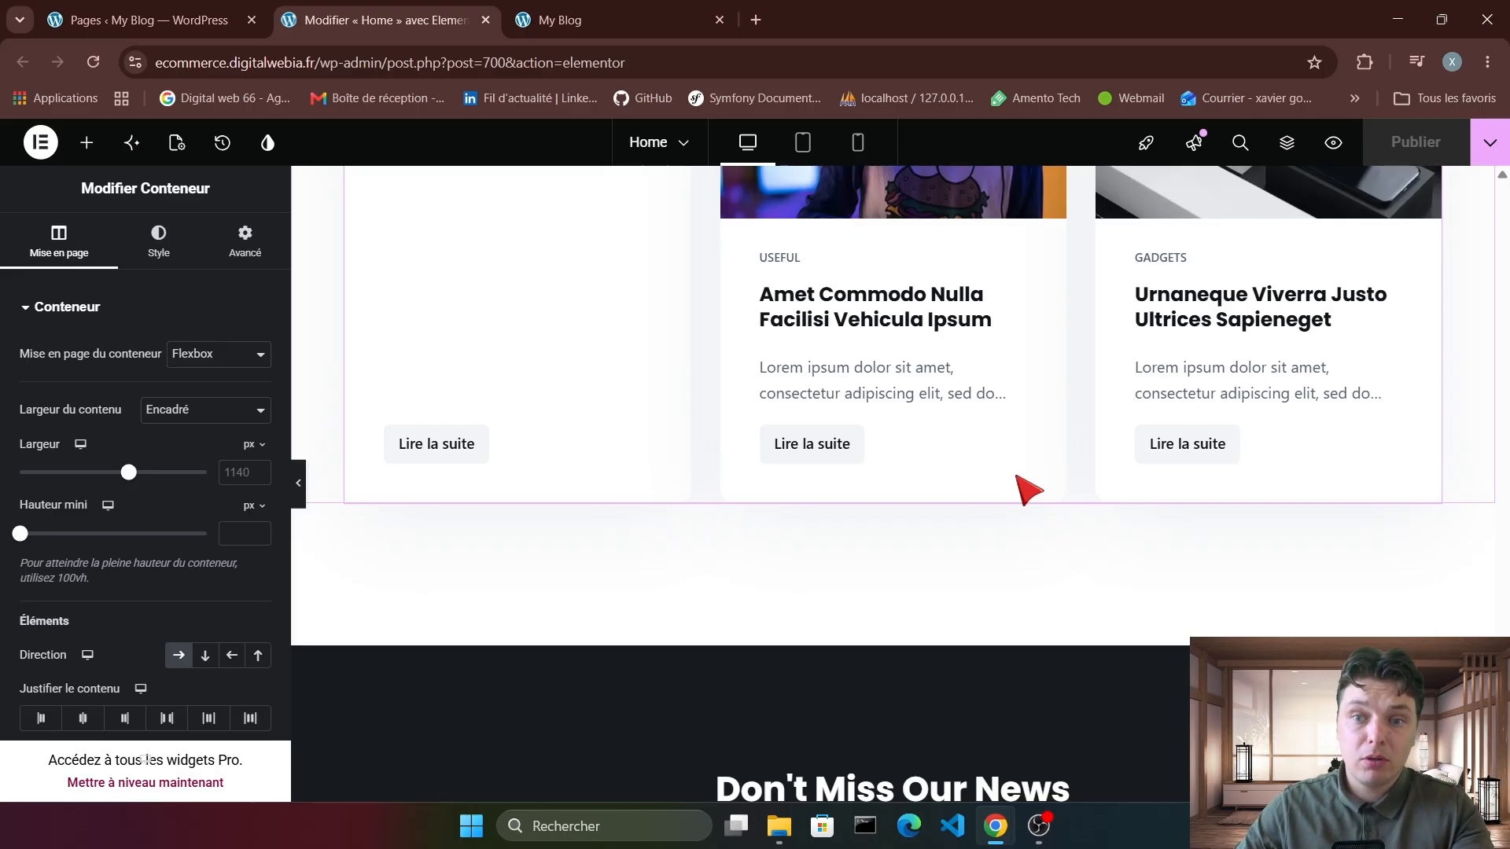
scroll(1020, 481, "up", 4)
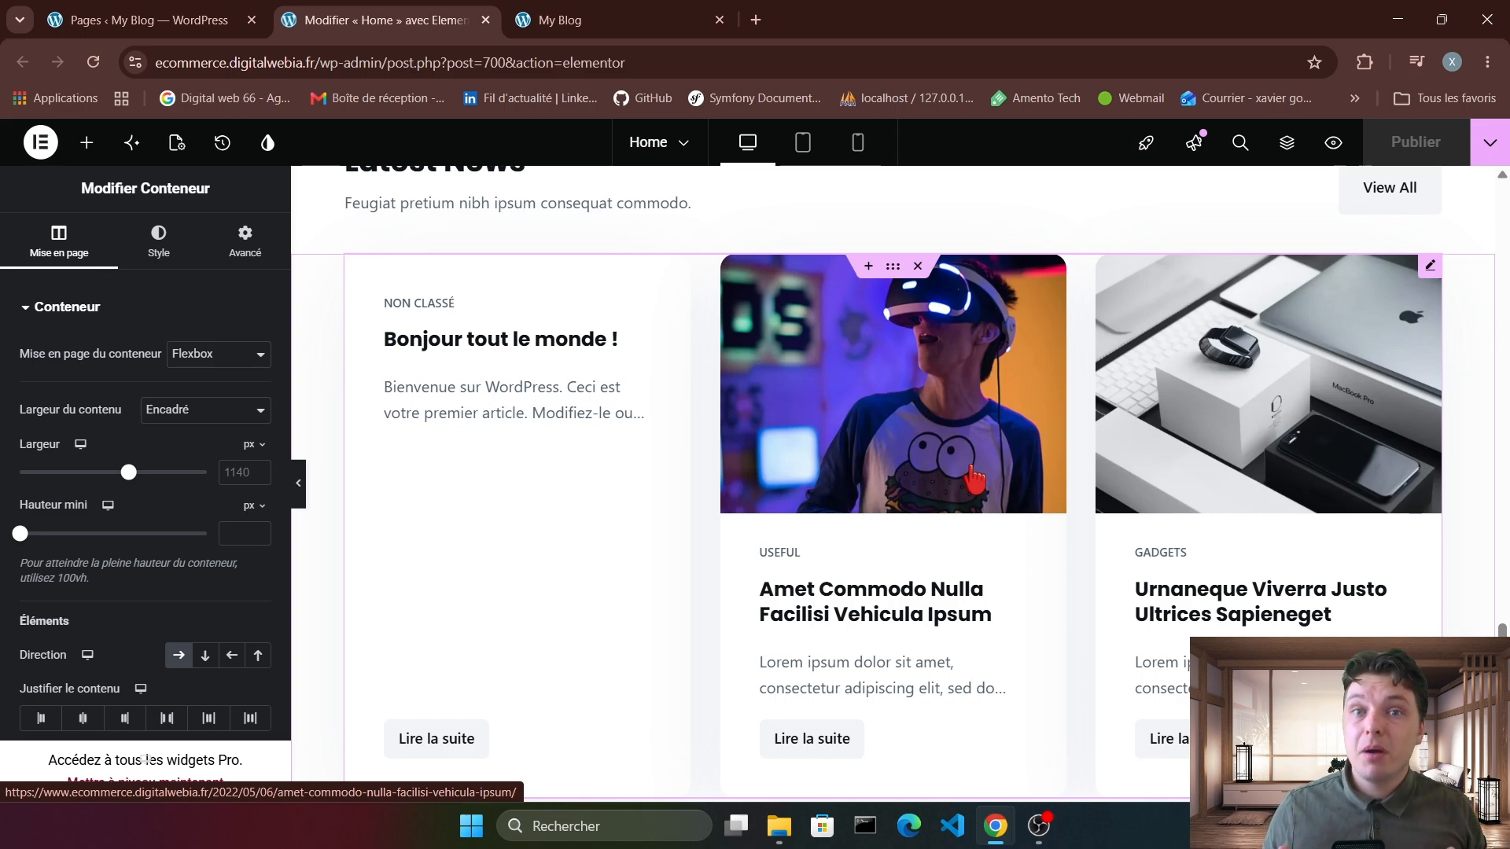
scroll(975, 478, "down", 9)
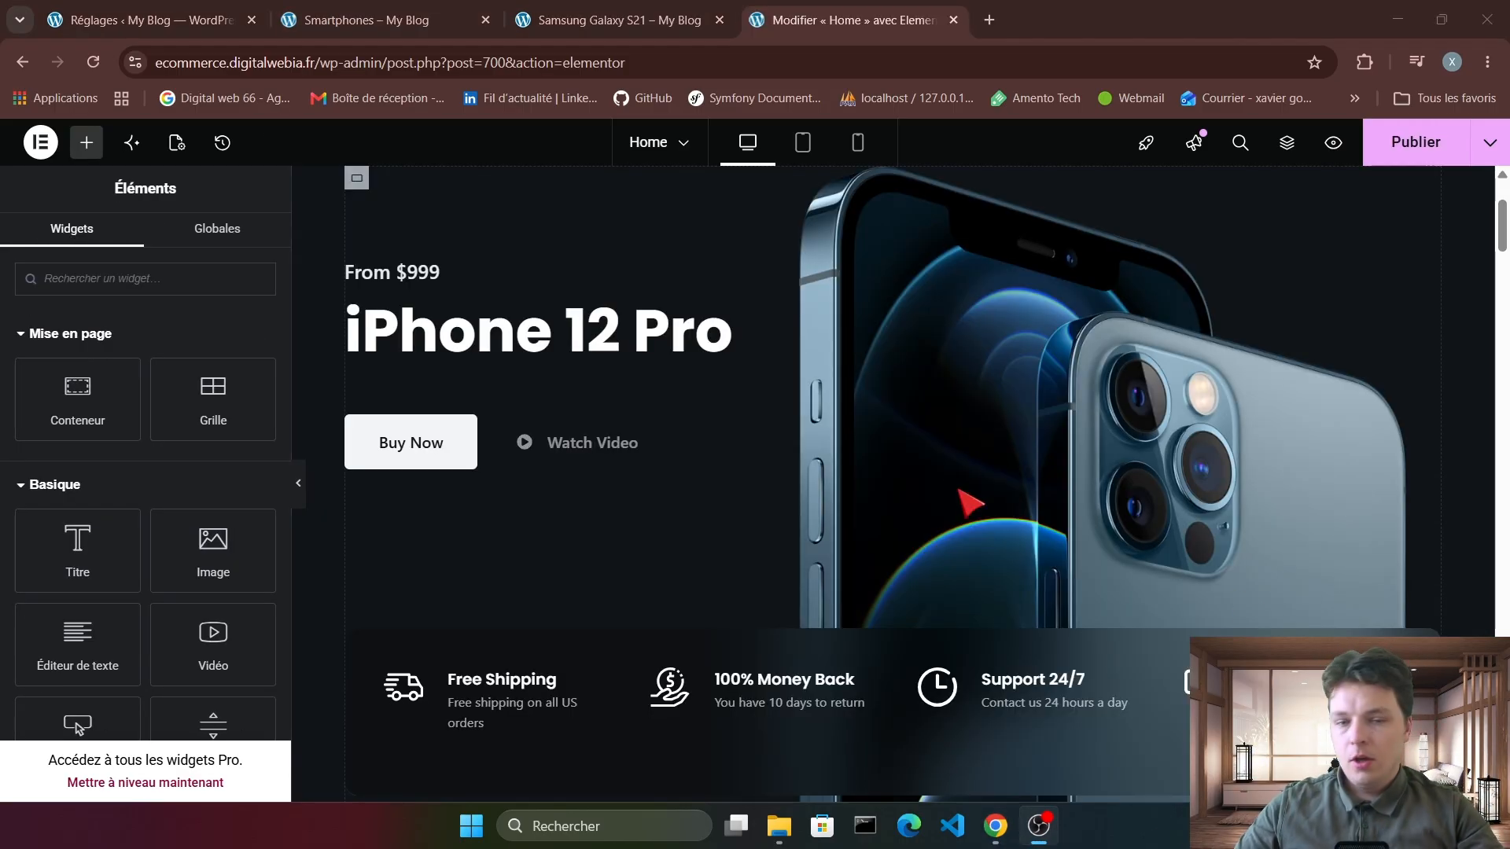
scroll(729, 420, "up", 3)
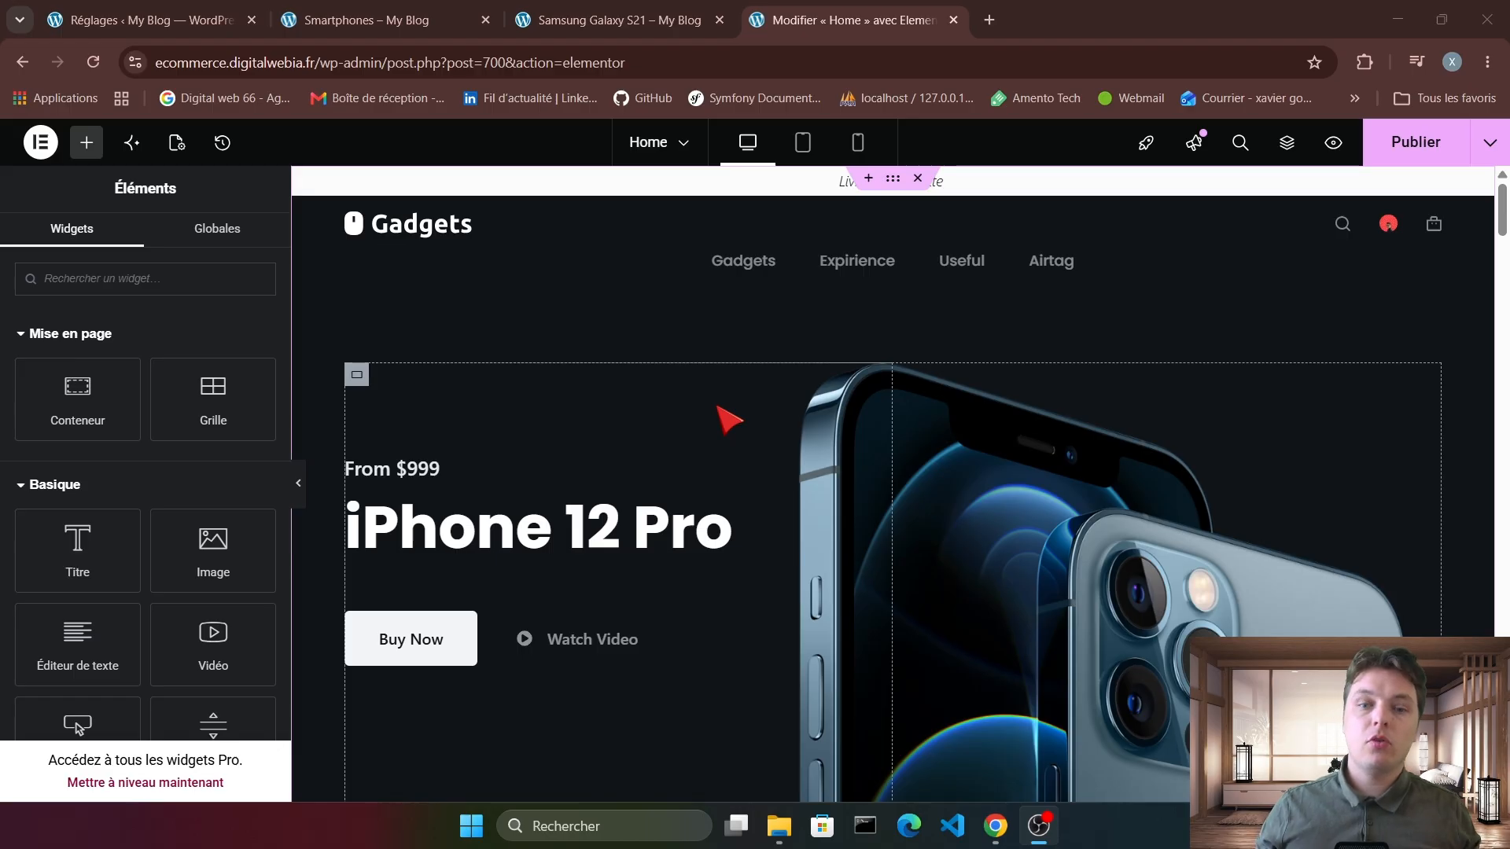
scroll(724, 417, "down", 2)
scroll(724, 422, "up", 1)
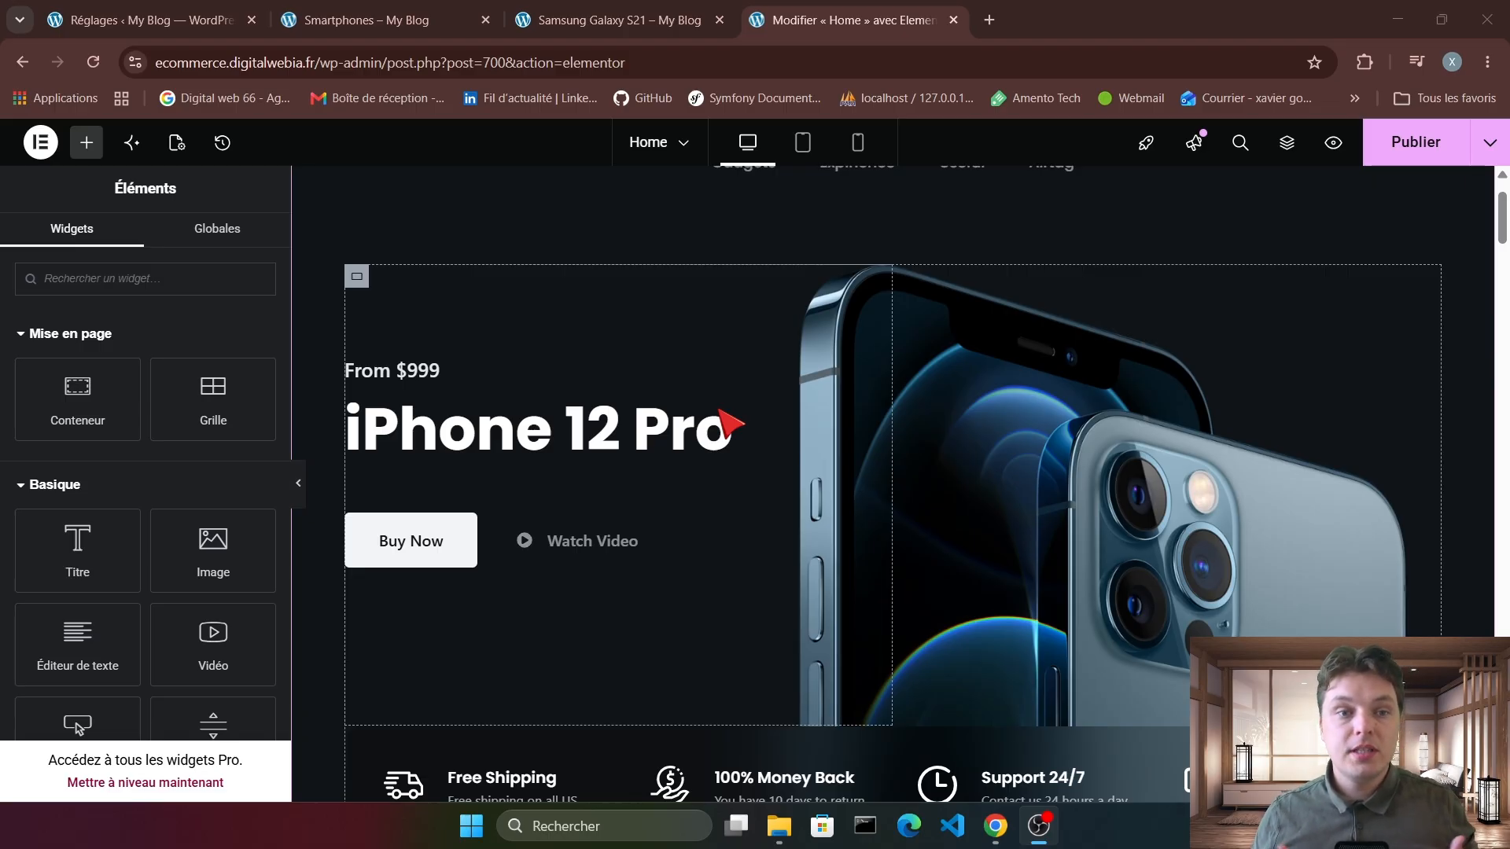
Add a Flexbox container with two equal side-by-side columns below the newsletter section.
scroll(813, 462, "down", 20)
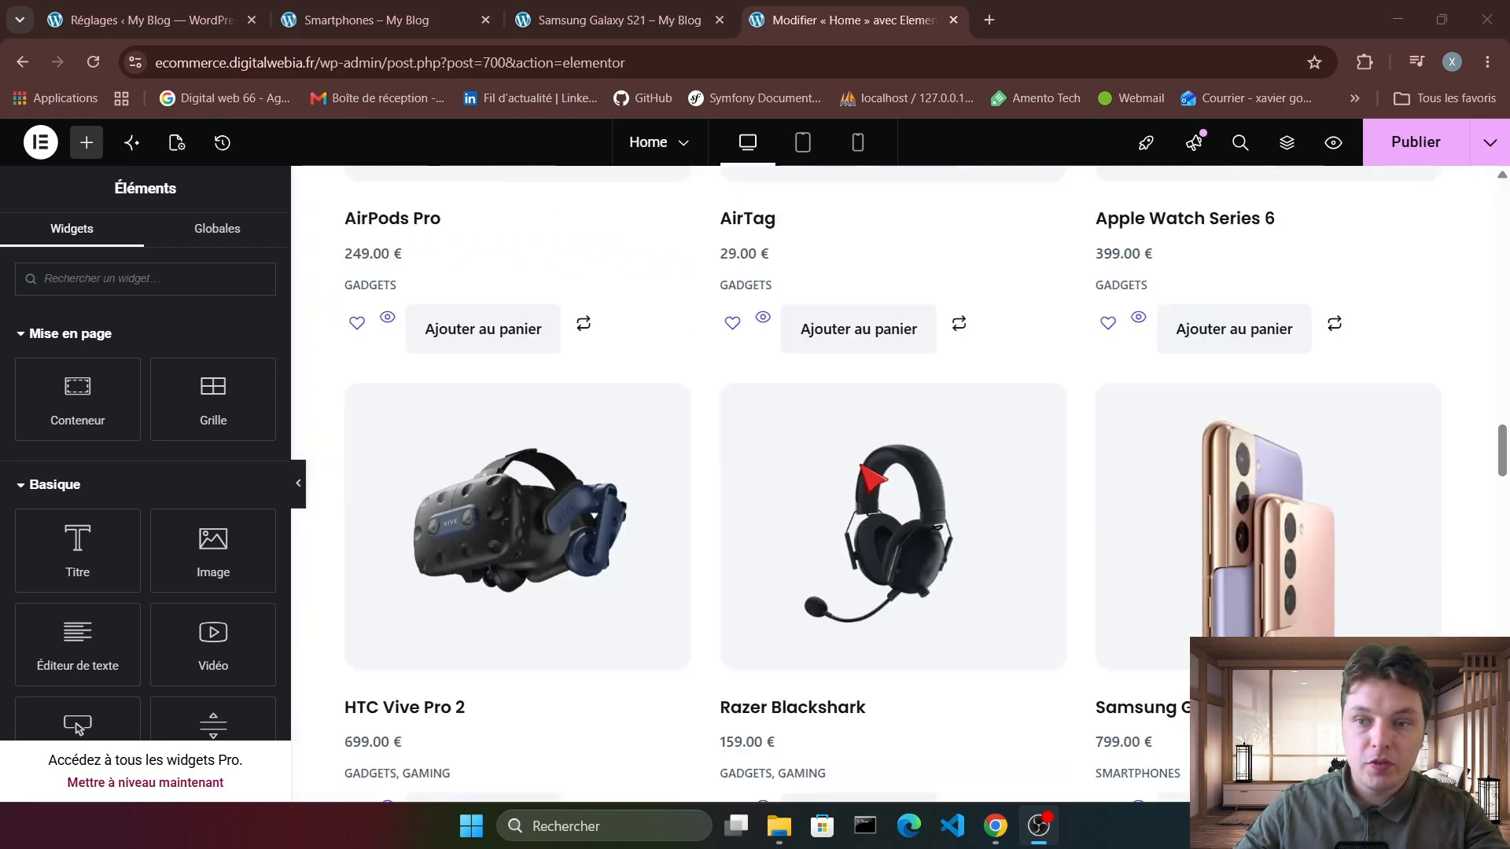
scroll(873, 480, "down", 15)
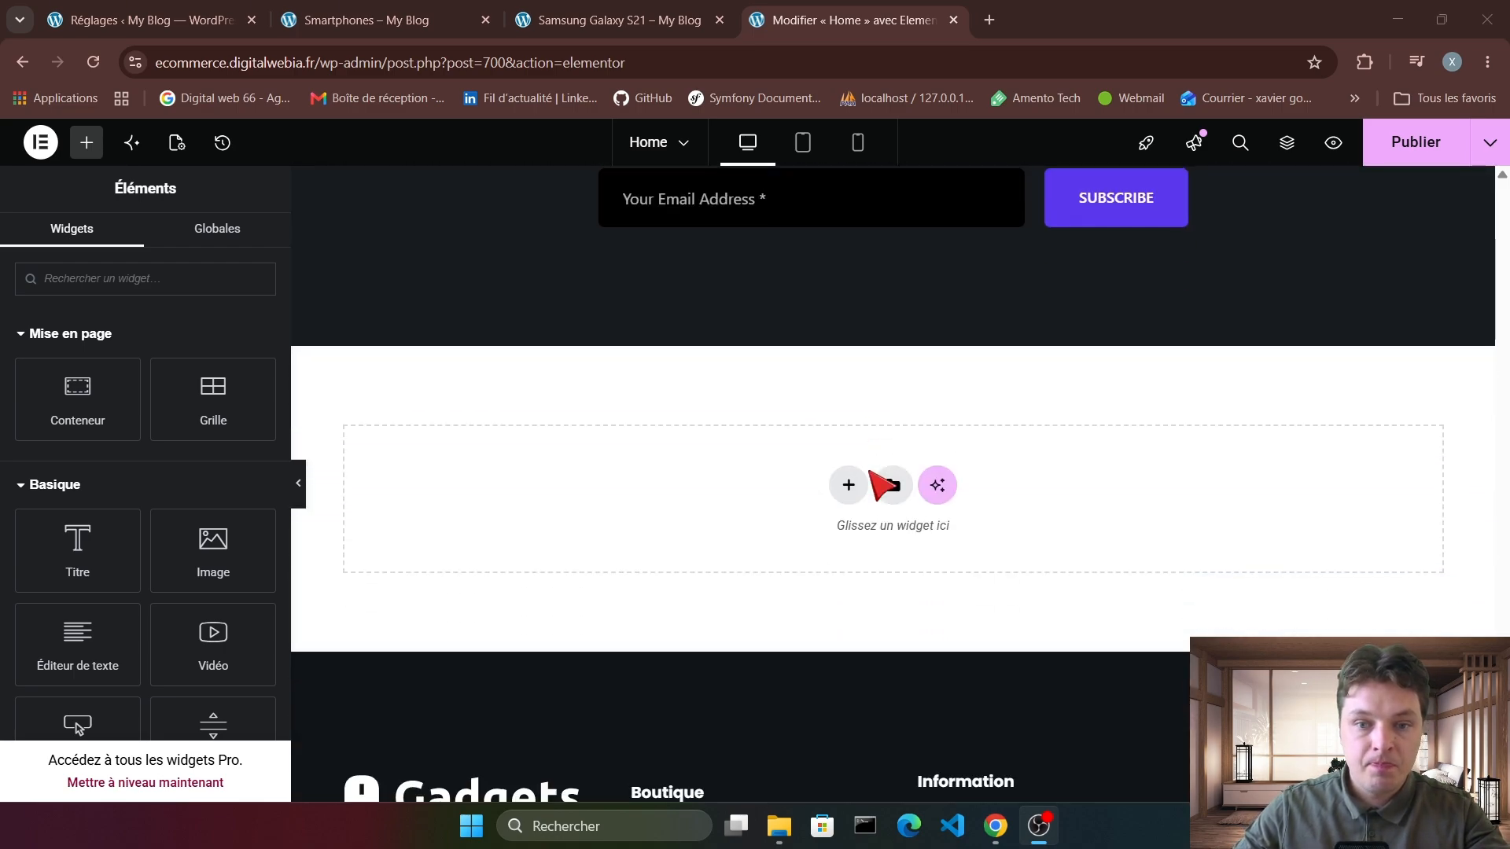
left_click(850, 486)
left_click(847, 570)
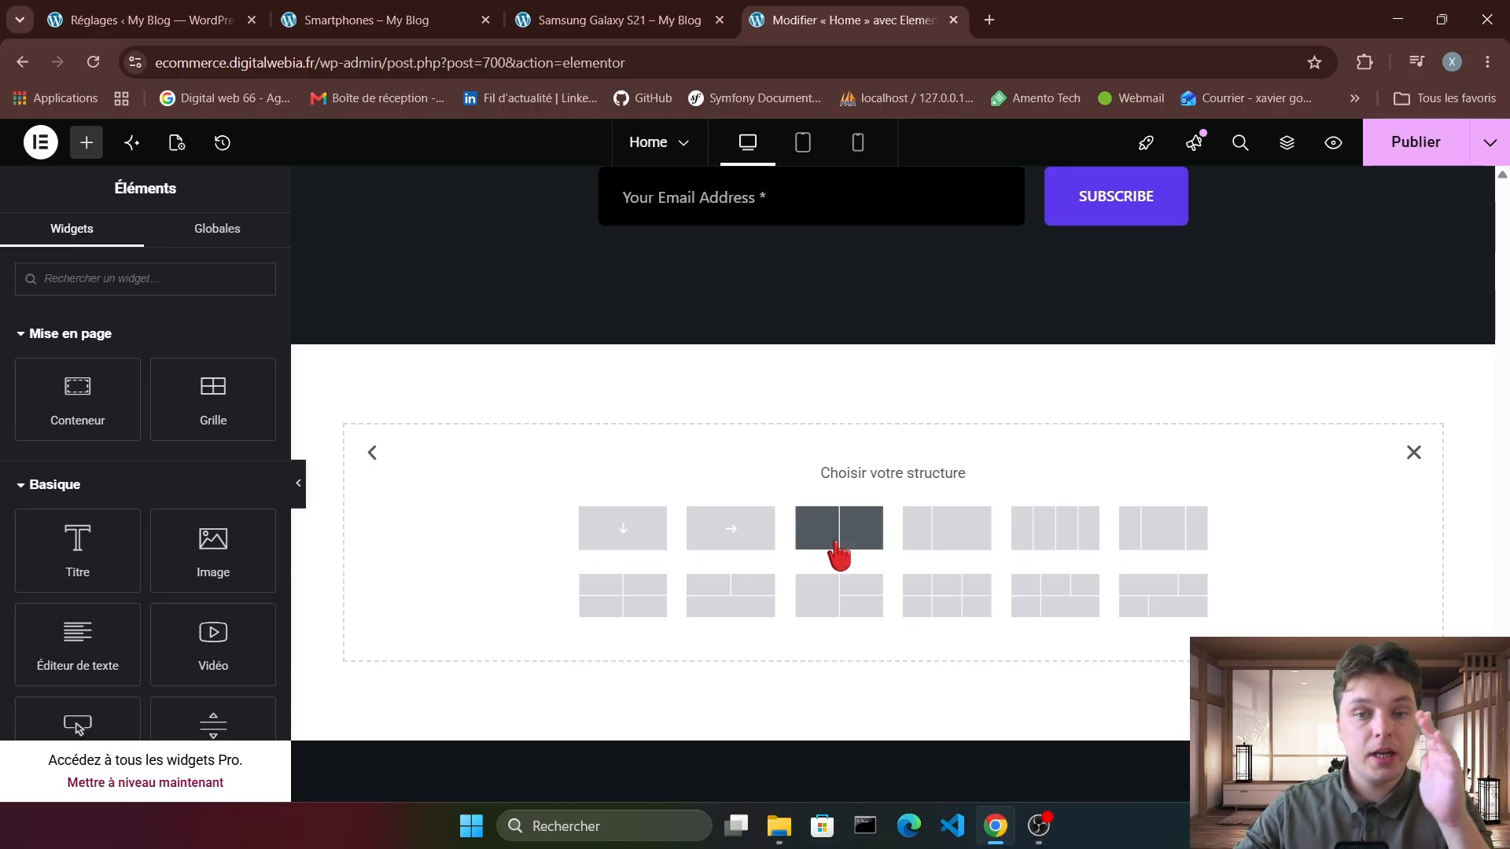
left_click(839, 528)
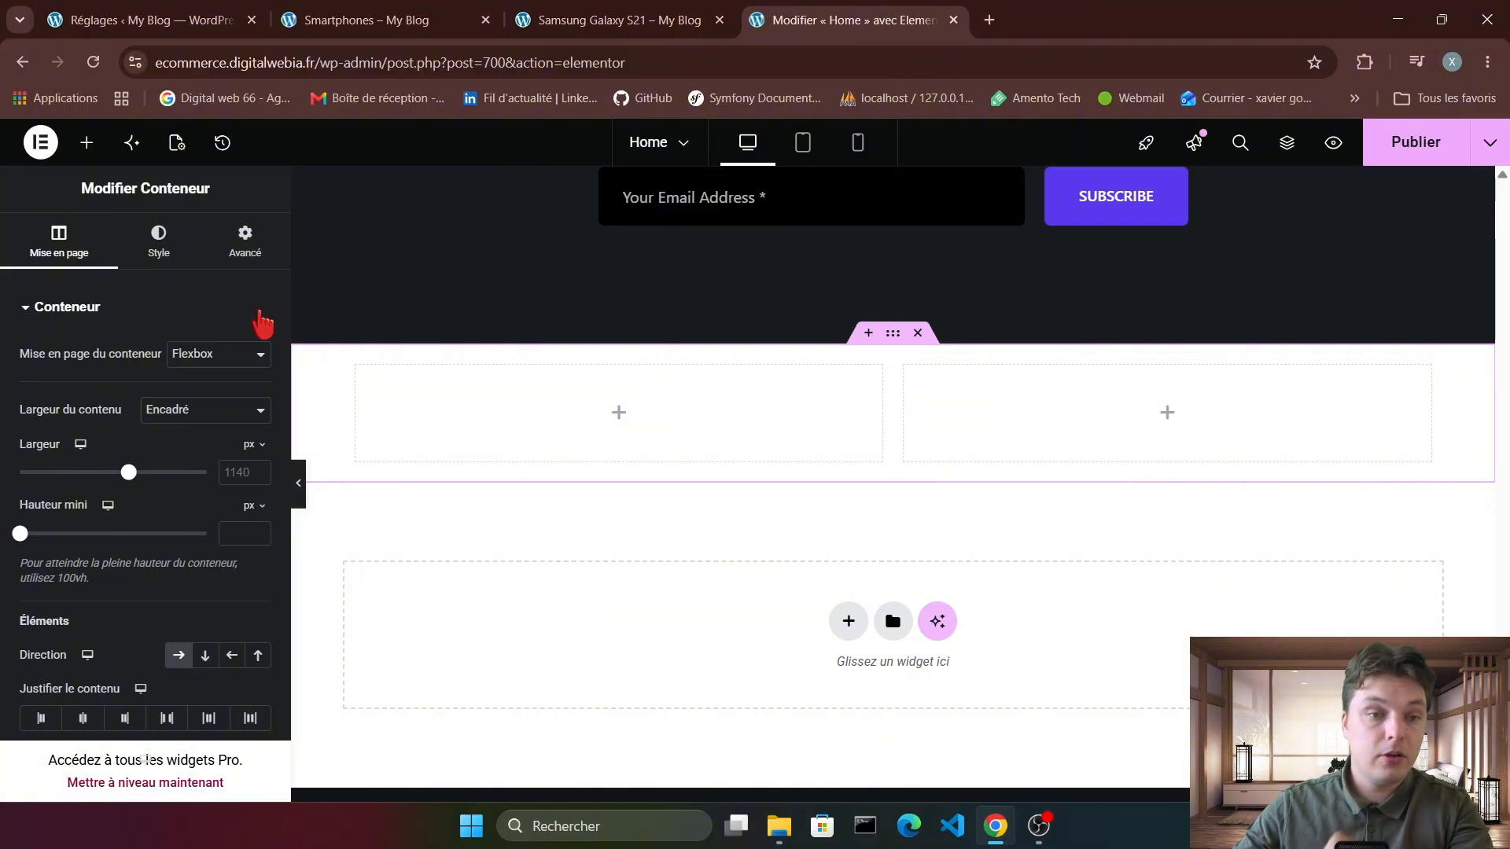
Search the widgets for "image" and place an Image widget in the new container's right column.
left_click(86, 142)
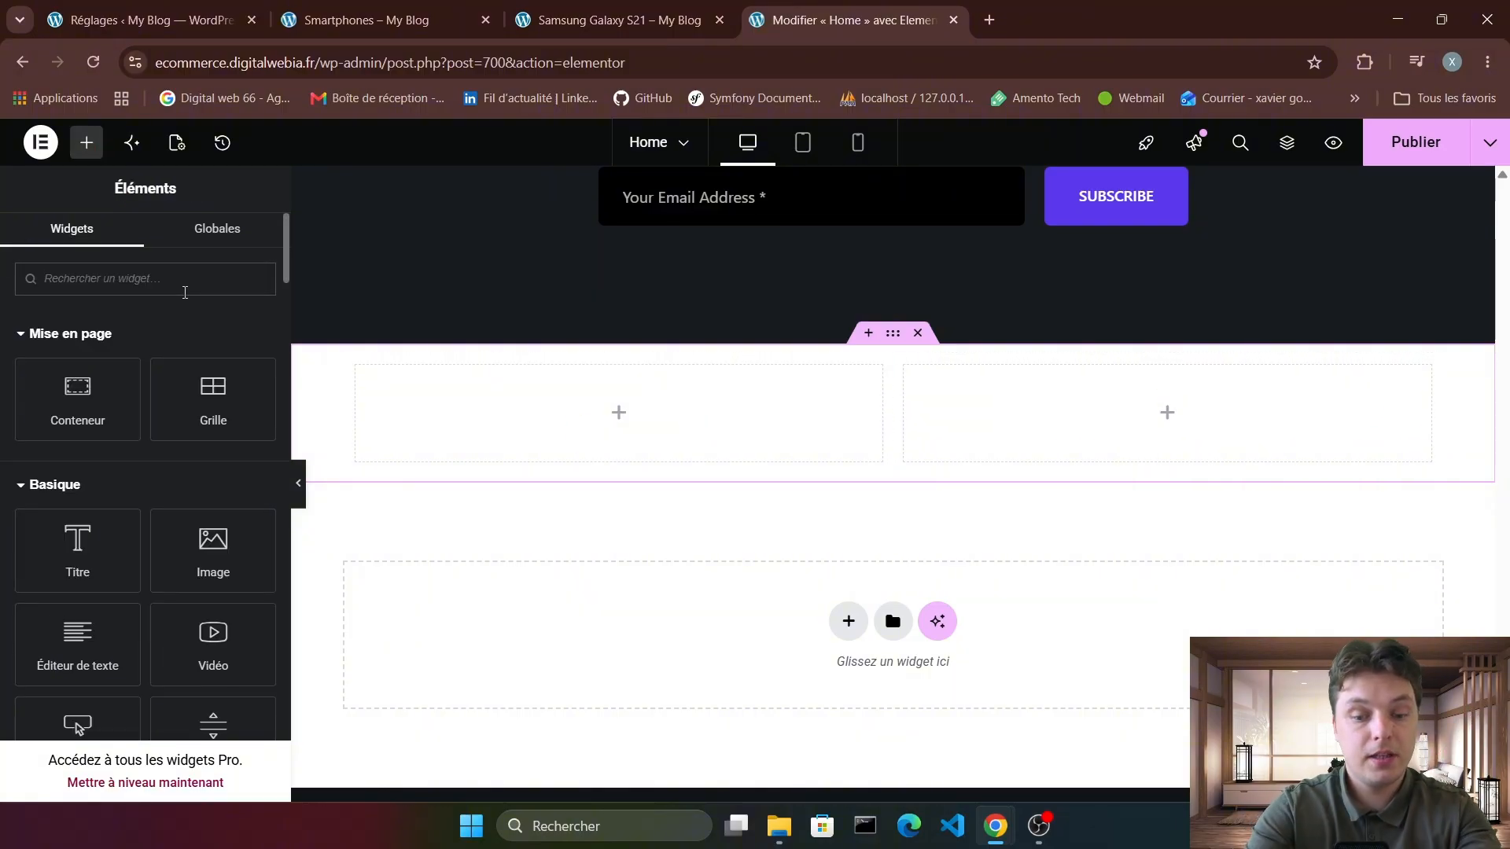
left_click(185, 289)
type("image")
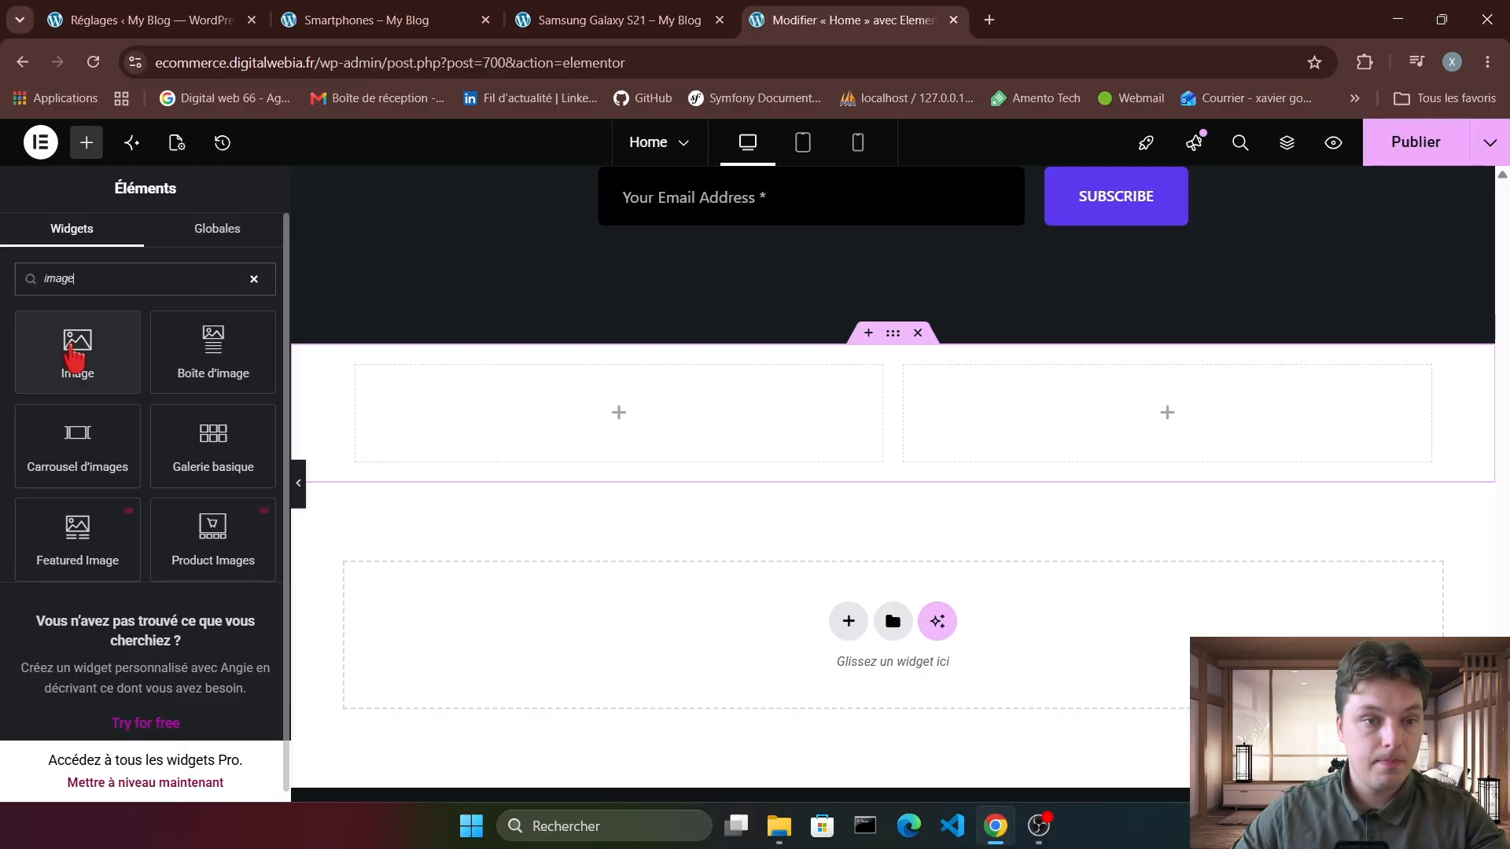
left_click_drag(74, 355, 1095, 417)
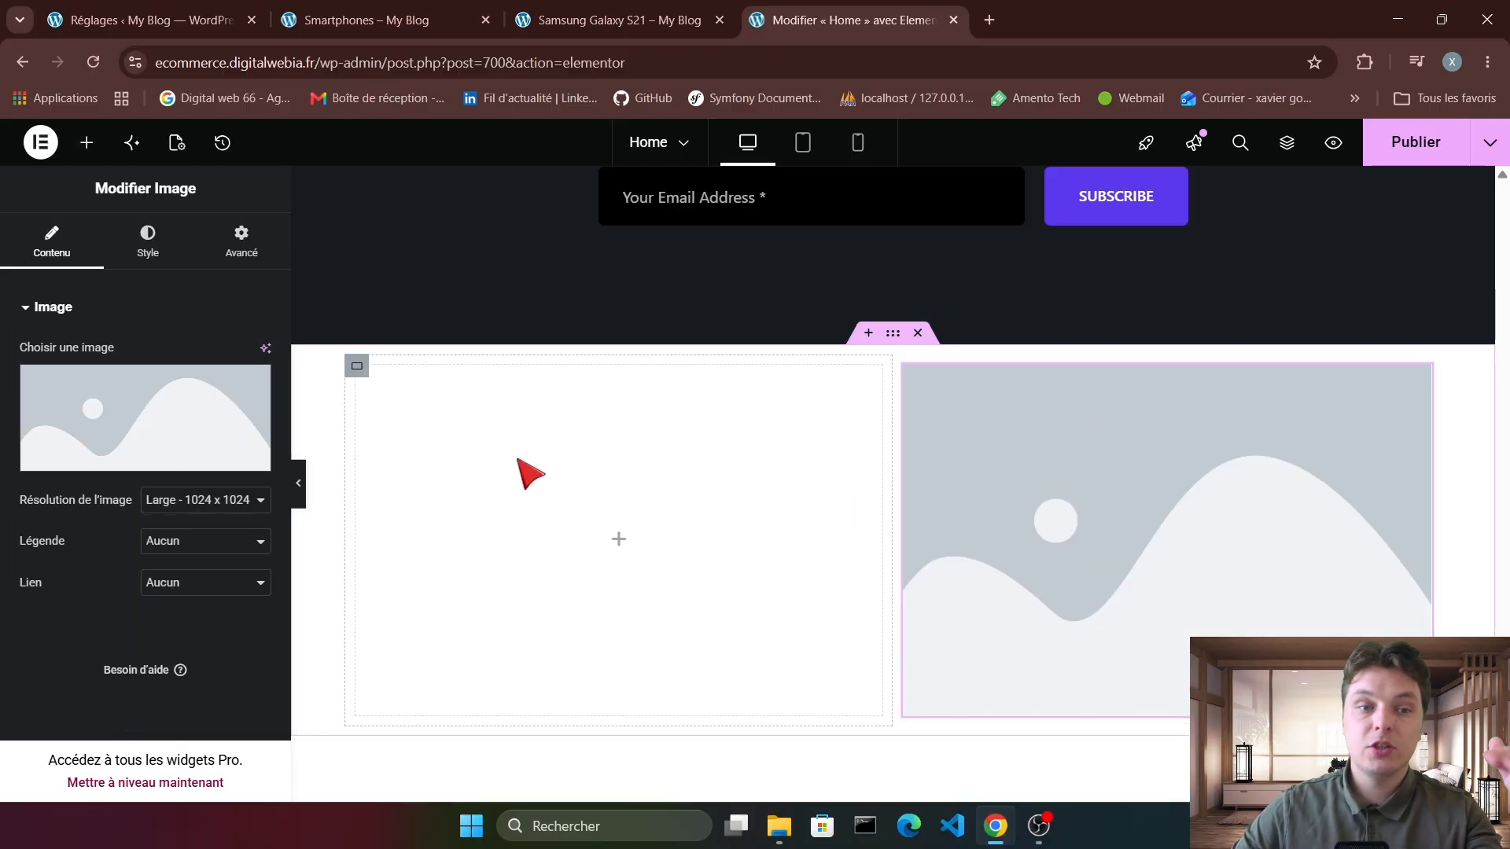
Set the Image widget's picture to category-phones from the media library.
left_click(187, 412)
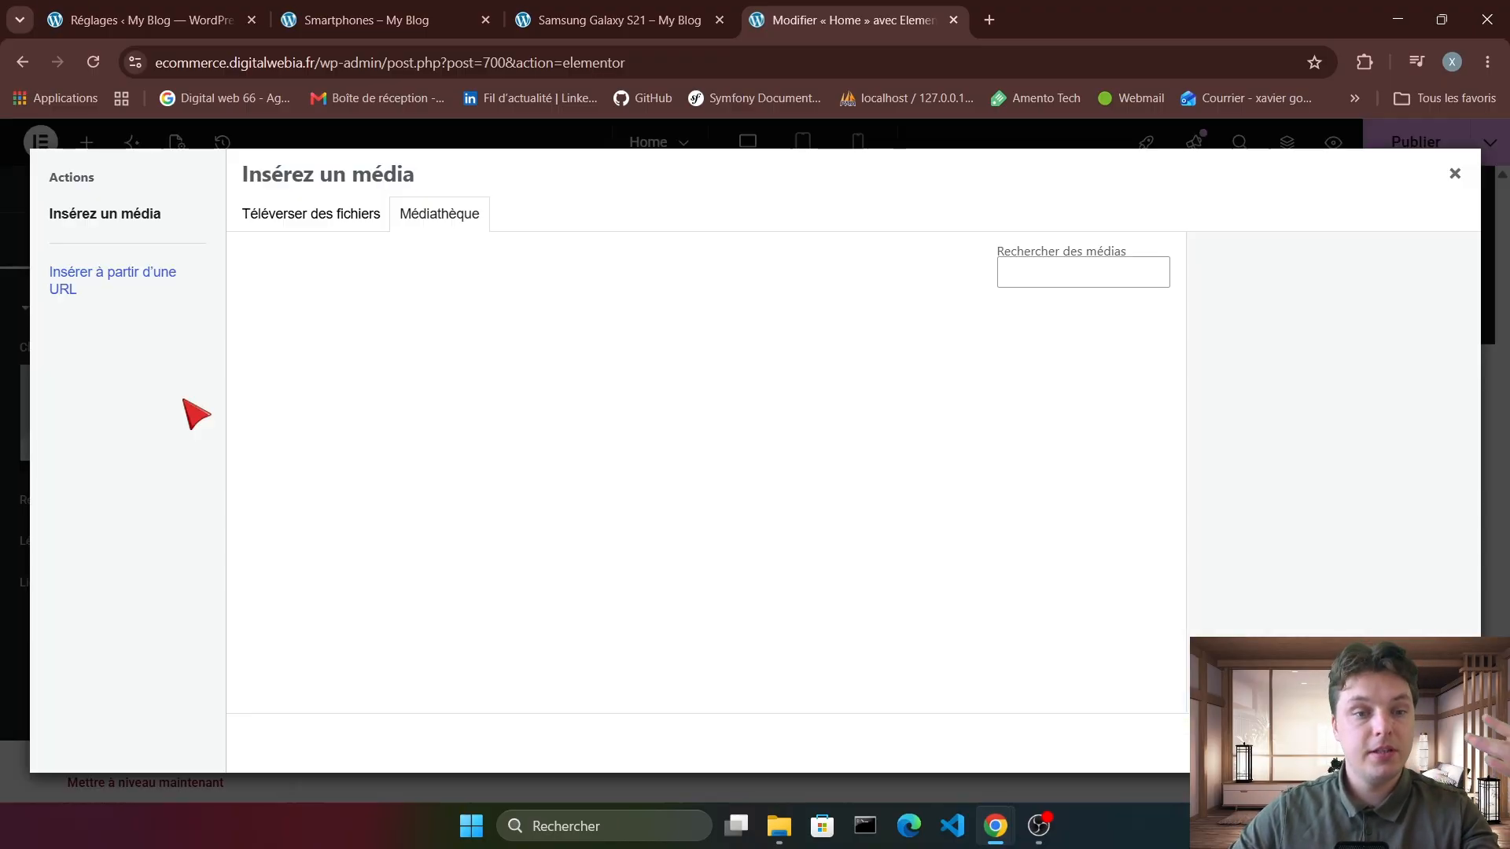
scroll(648, 495, "down", 2)
scroll(721, 506, "down", 9)
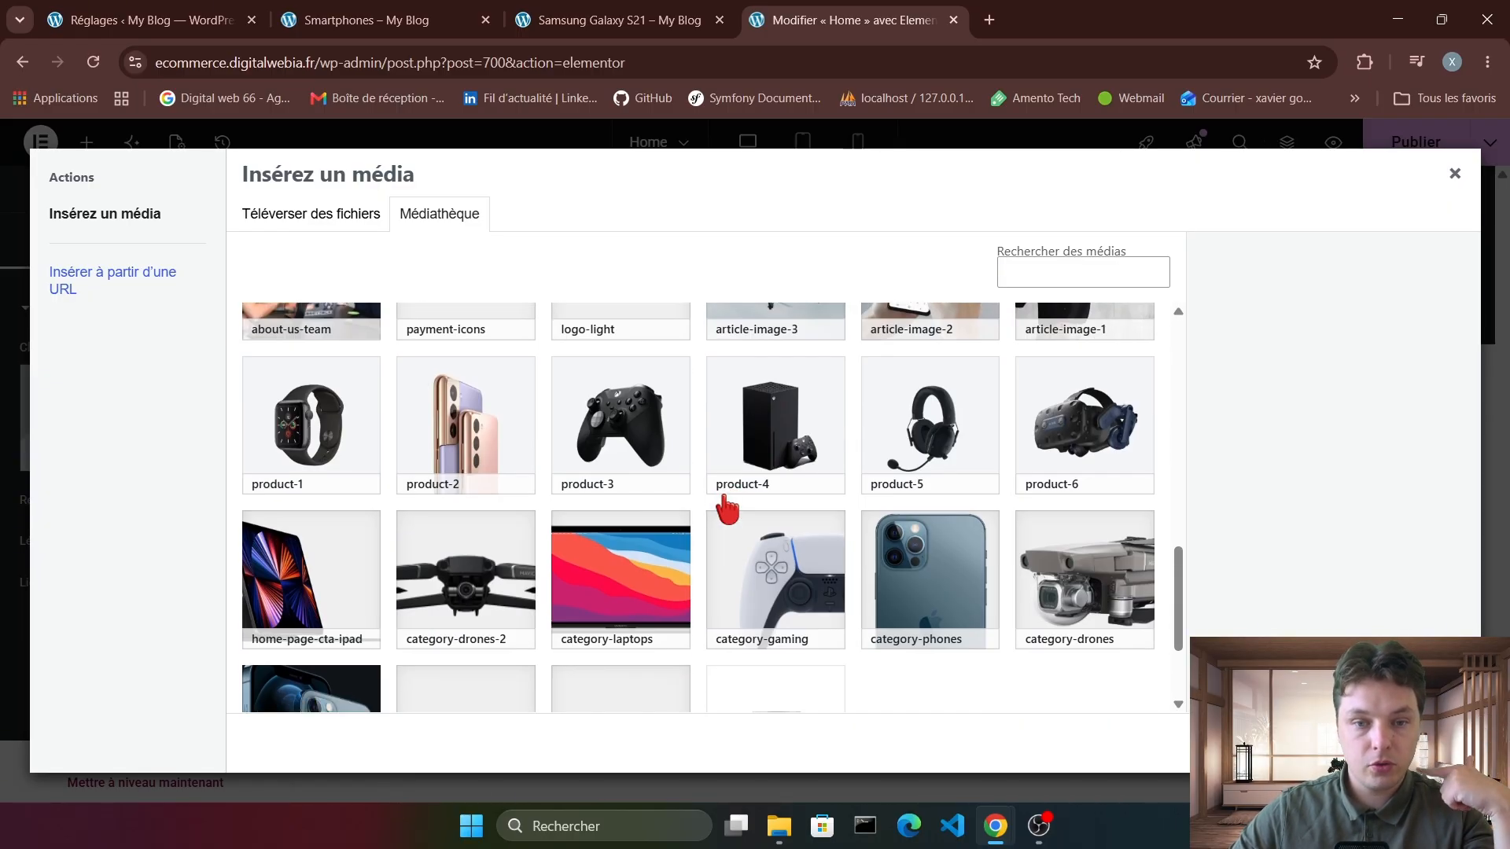
scroll(727, 510, "down", 2)
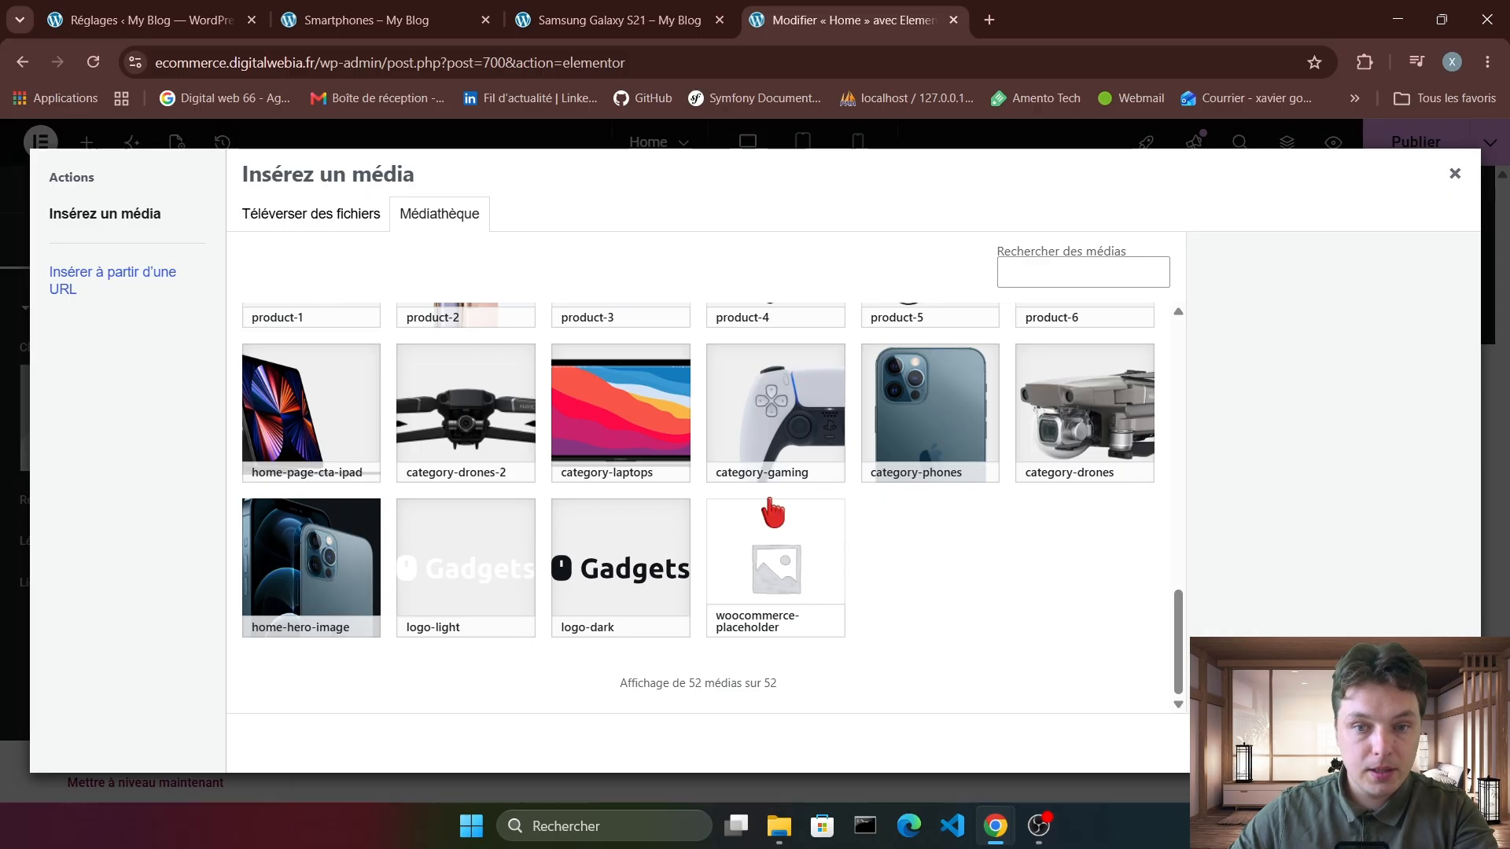
left_click(933, 452)
left_click(1423, 742)
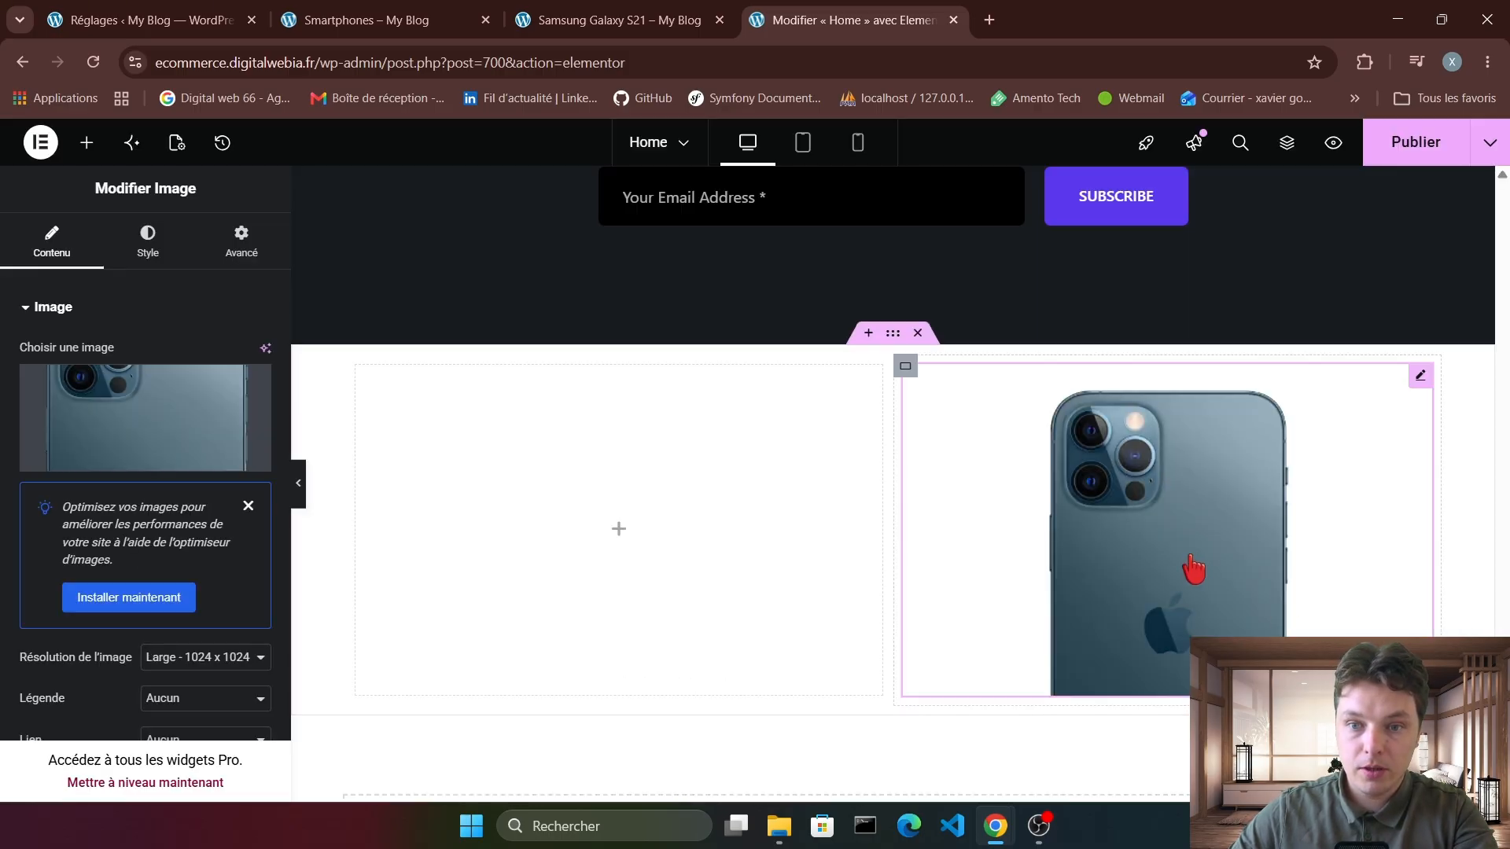
Add a Titre widget to the container's left column and set its text to "Iphone 12 Pro".
left_click(87, 144)
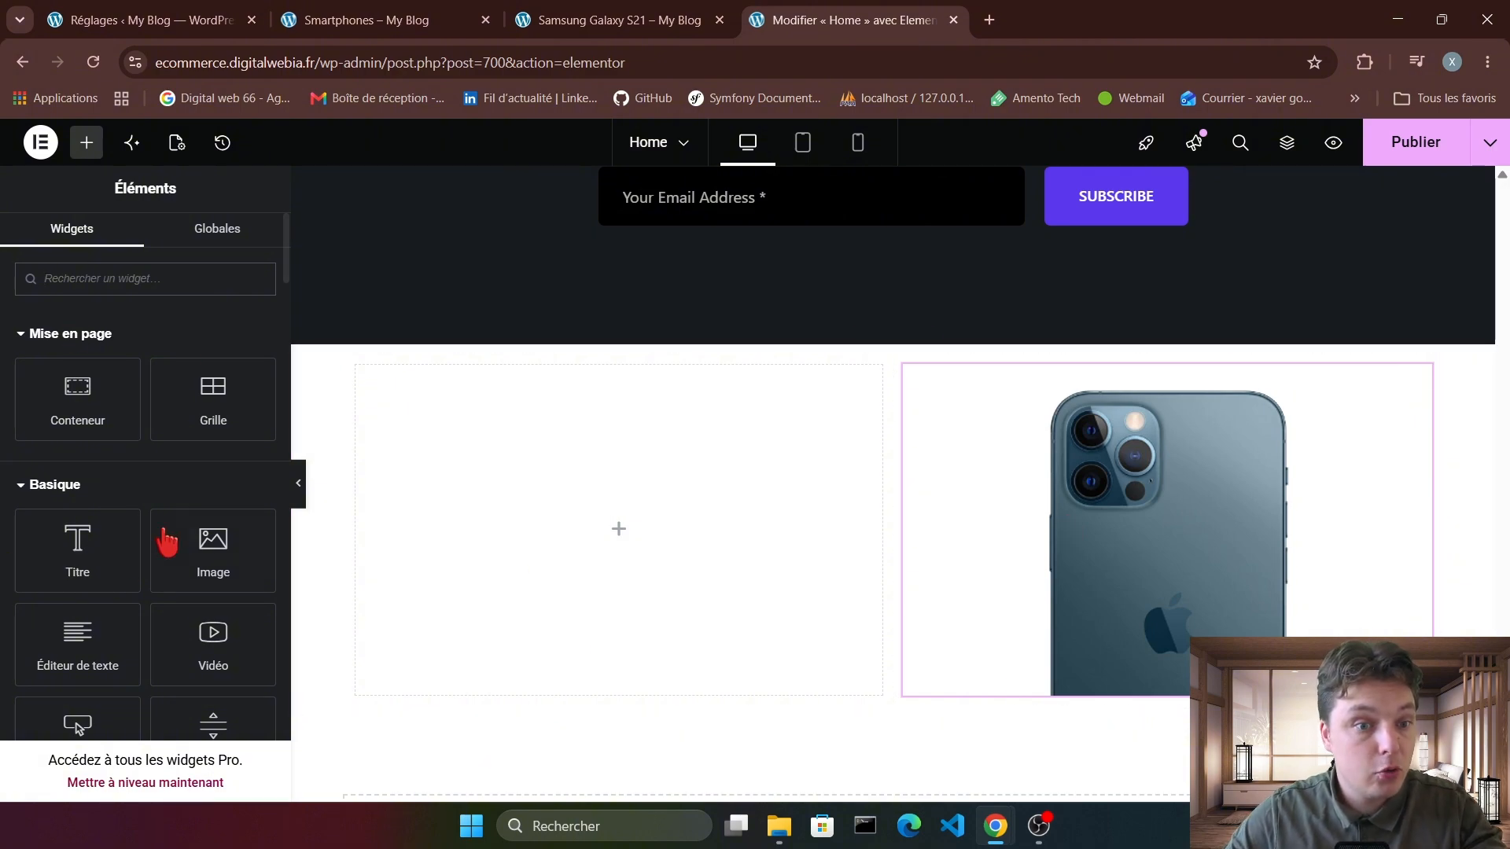
left_click_drag(64, 552, 540, 546)
triple_click(175, 385)
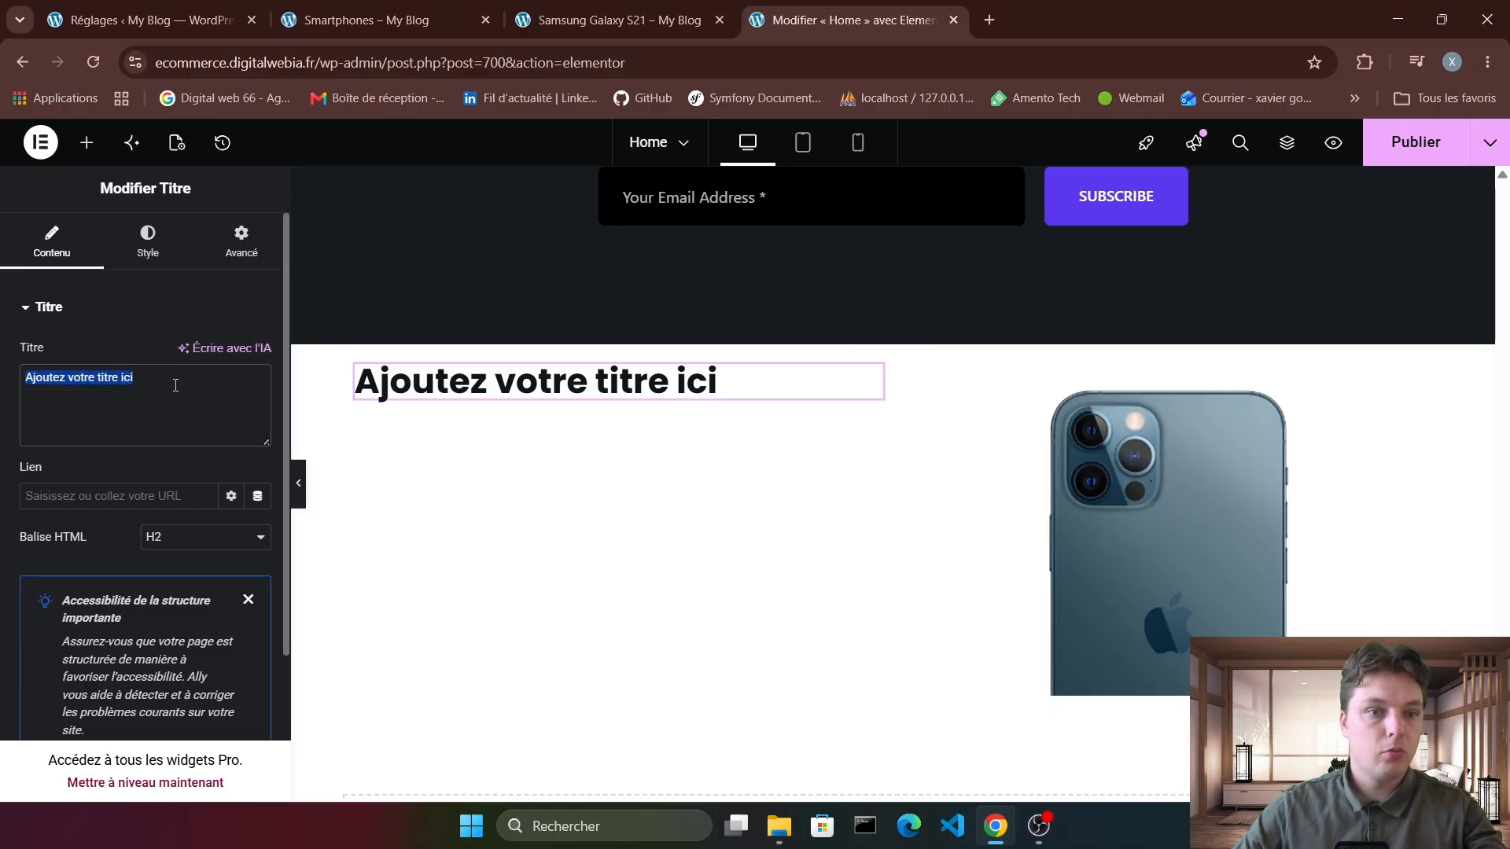
key("BackSpace")
type("Iphon")
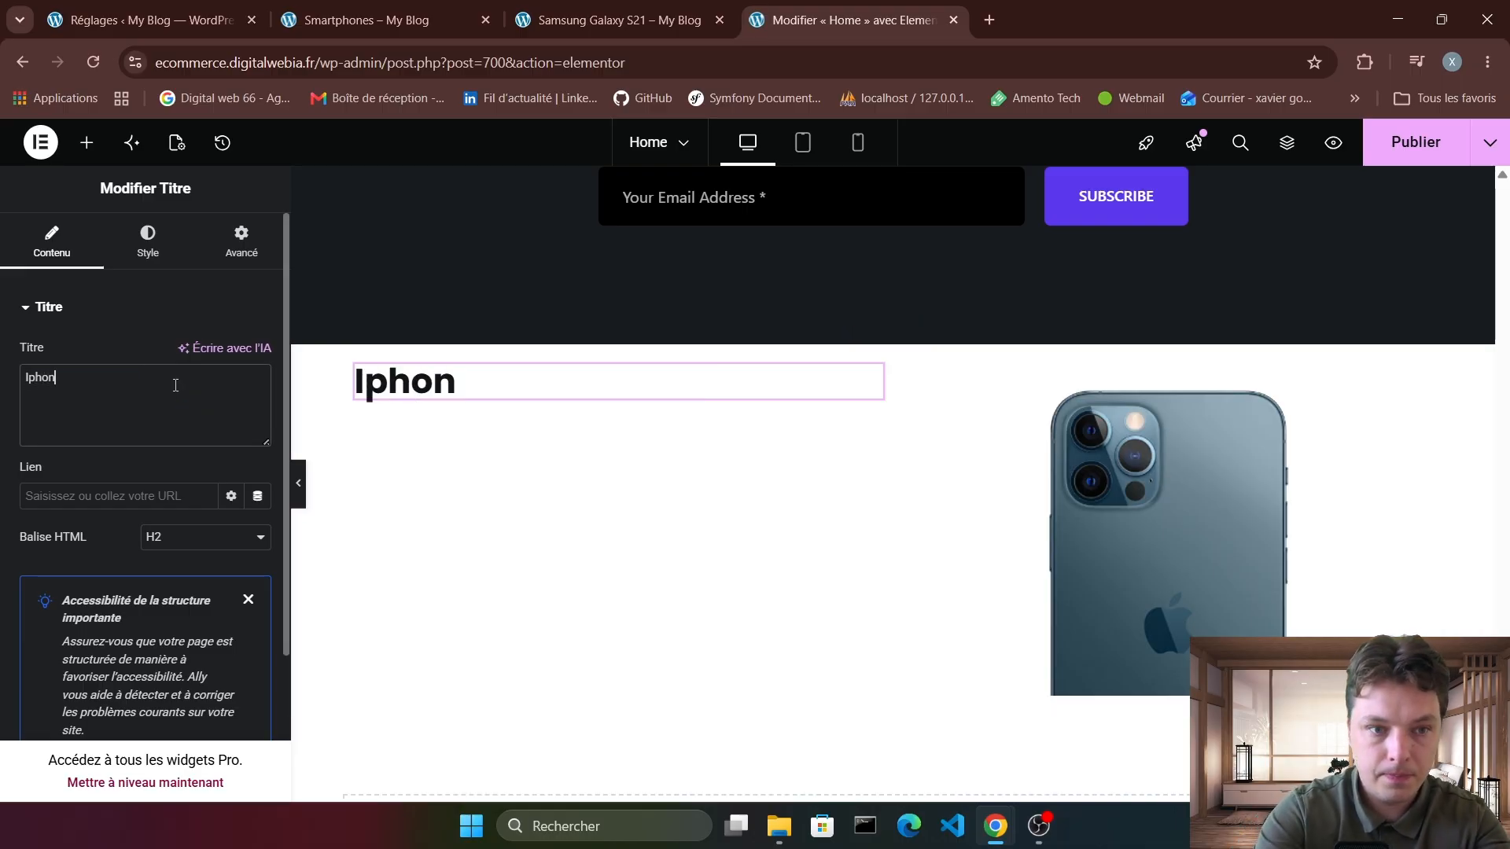
type("e 12 Pro")
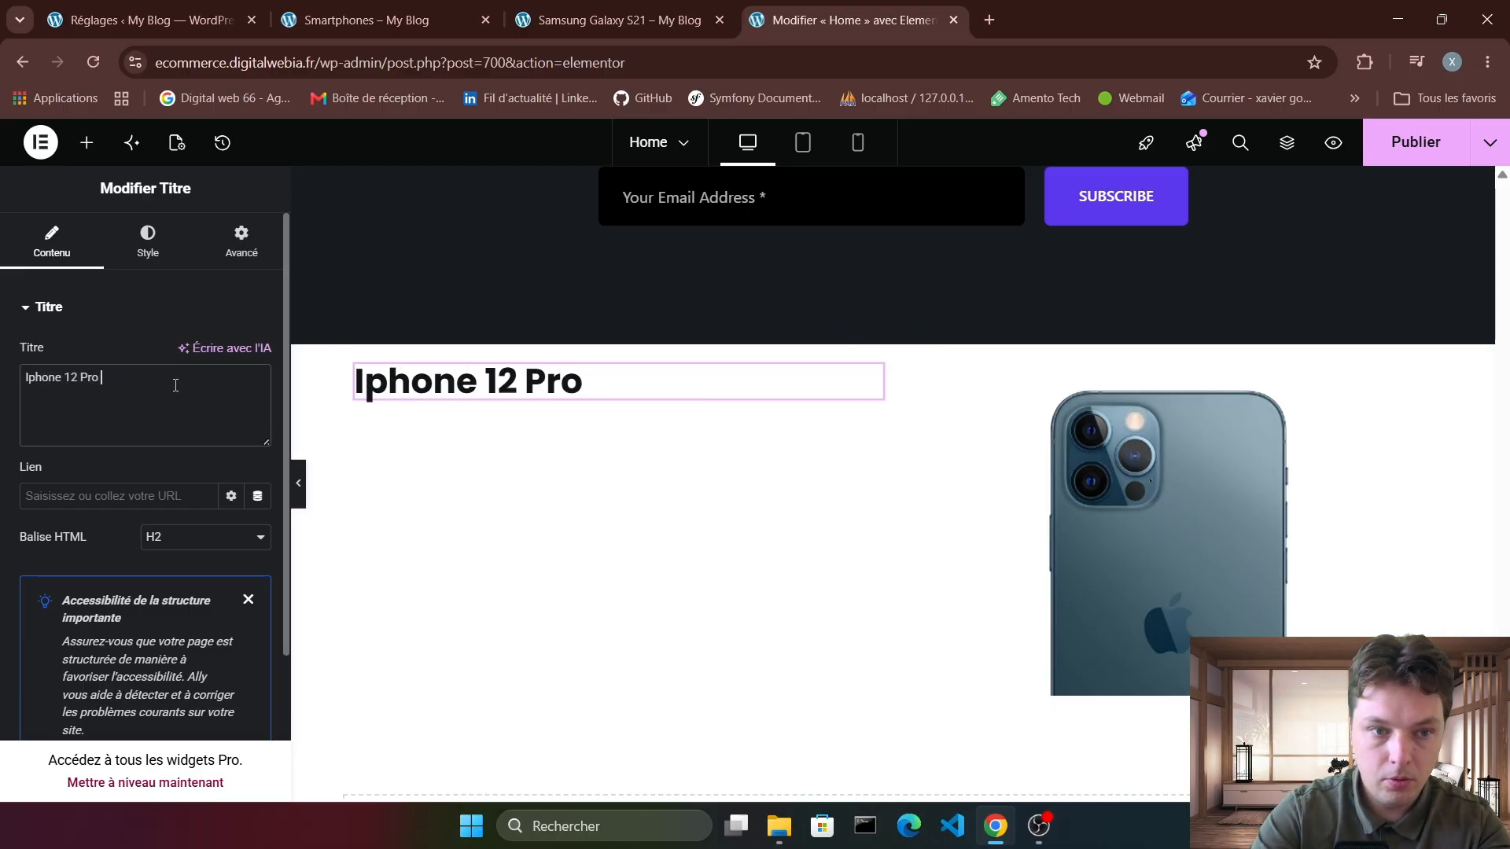
Add an Éditeur de texte widget below the Iphone 12 Pro title and replace "Lorem ipsum" with "Aboonez vous !".
left_click(88, 143)
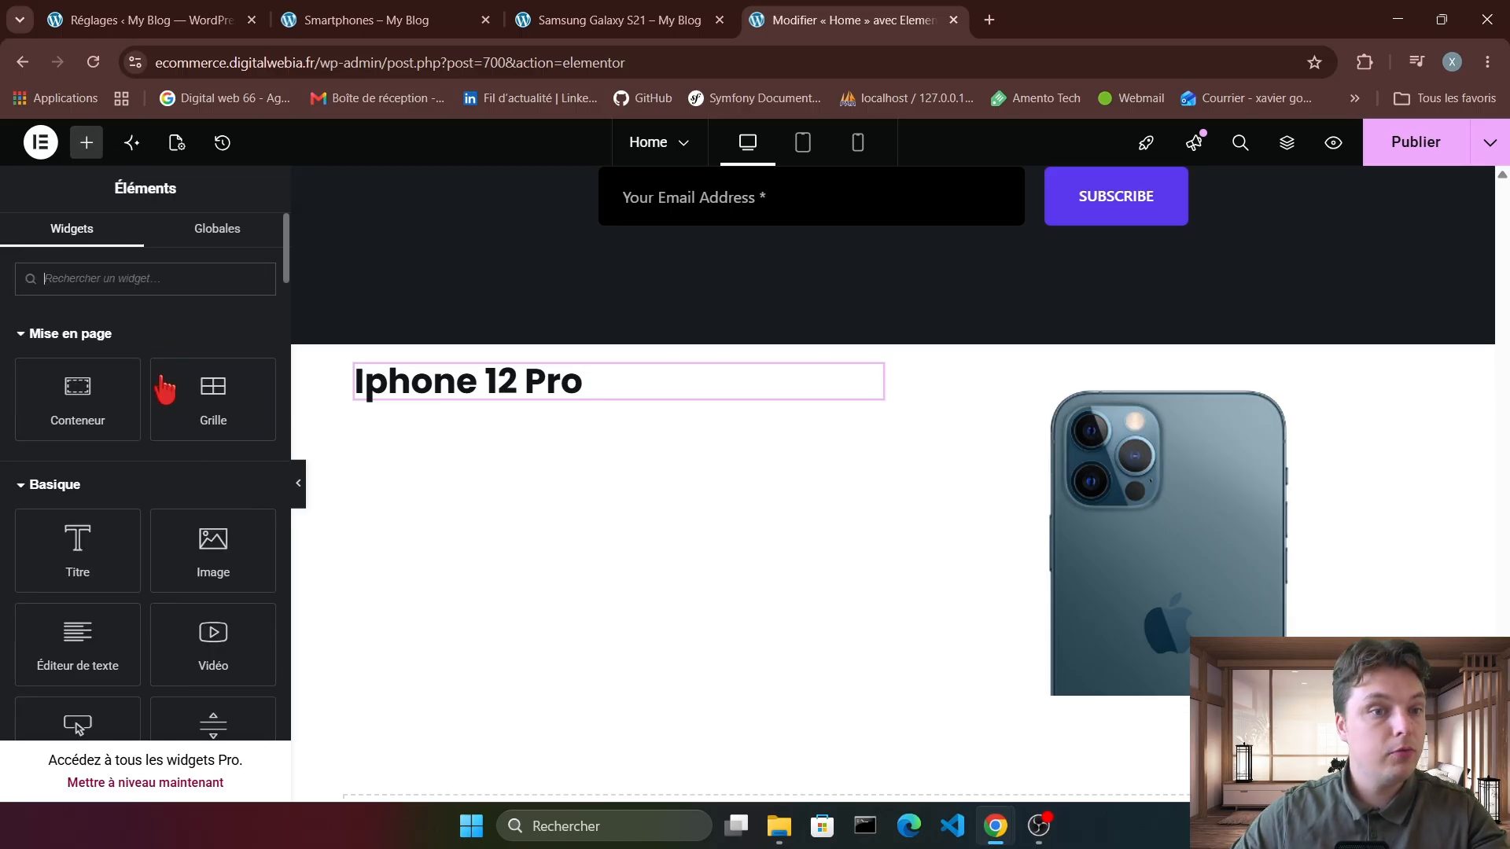
left_click_drag(78, 656, 518, 408)
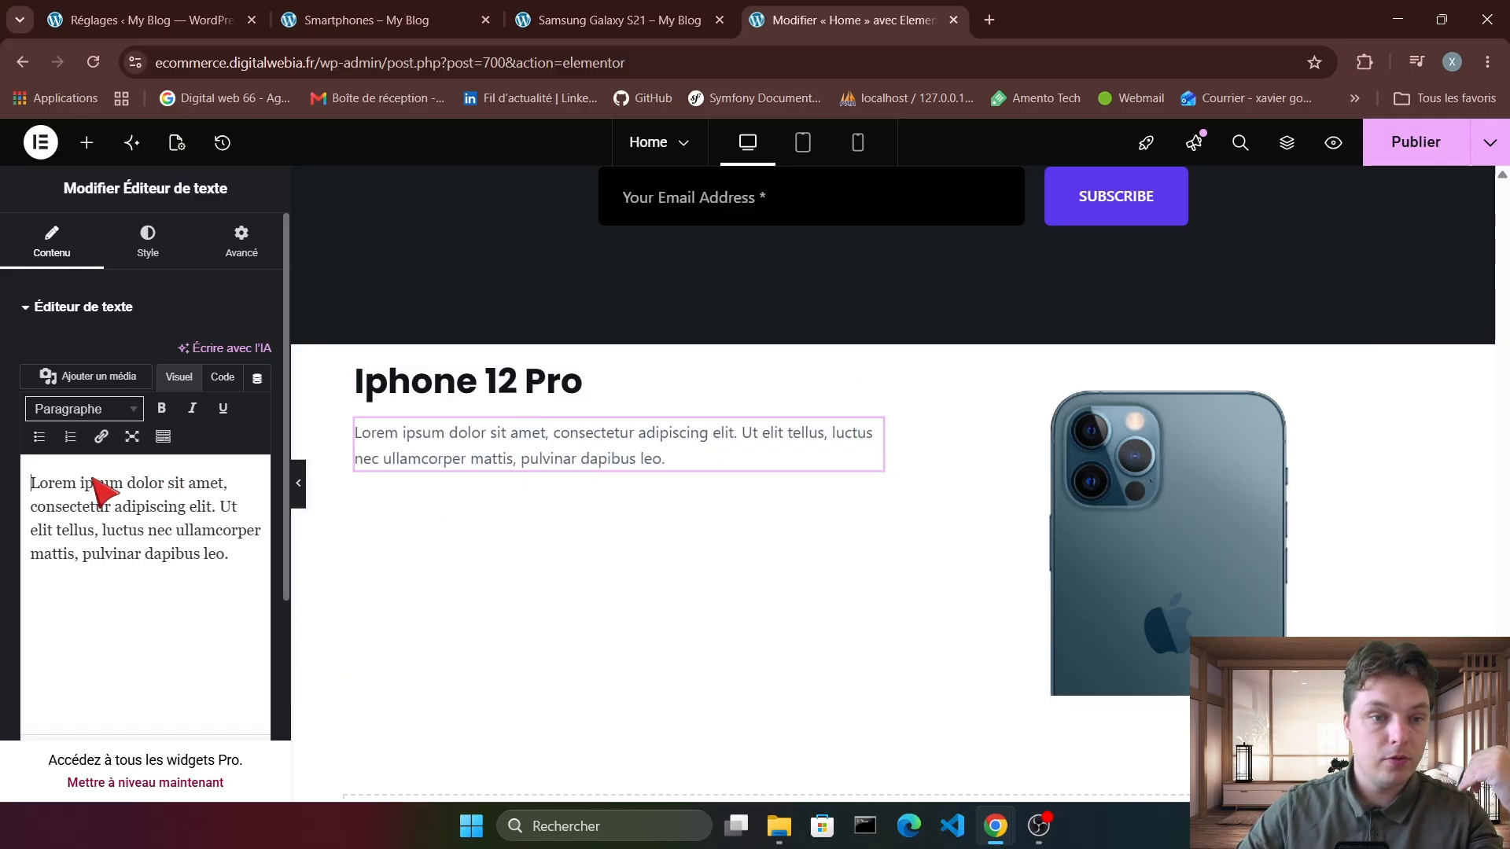
left_click_drag(124, 484, 30, 481)
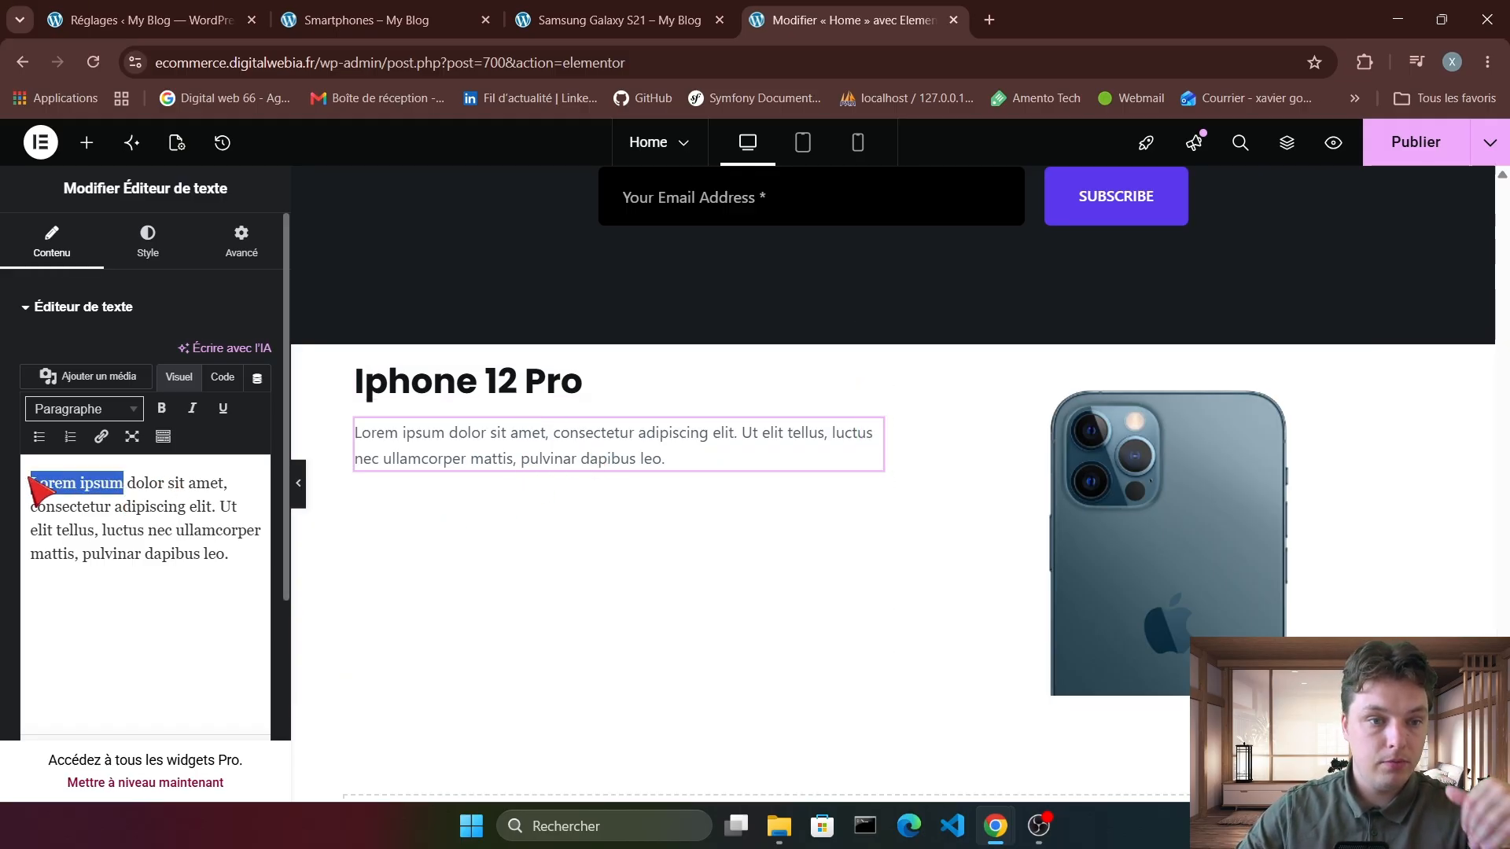
type("Aboonez")
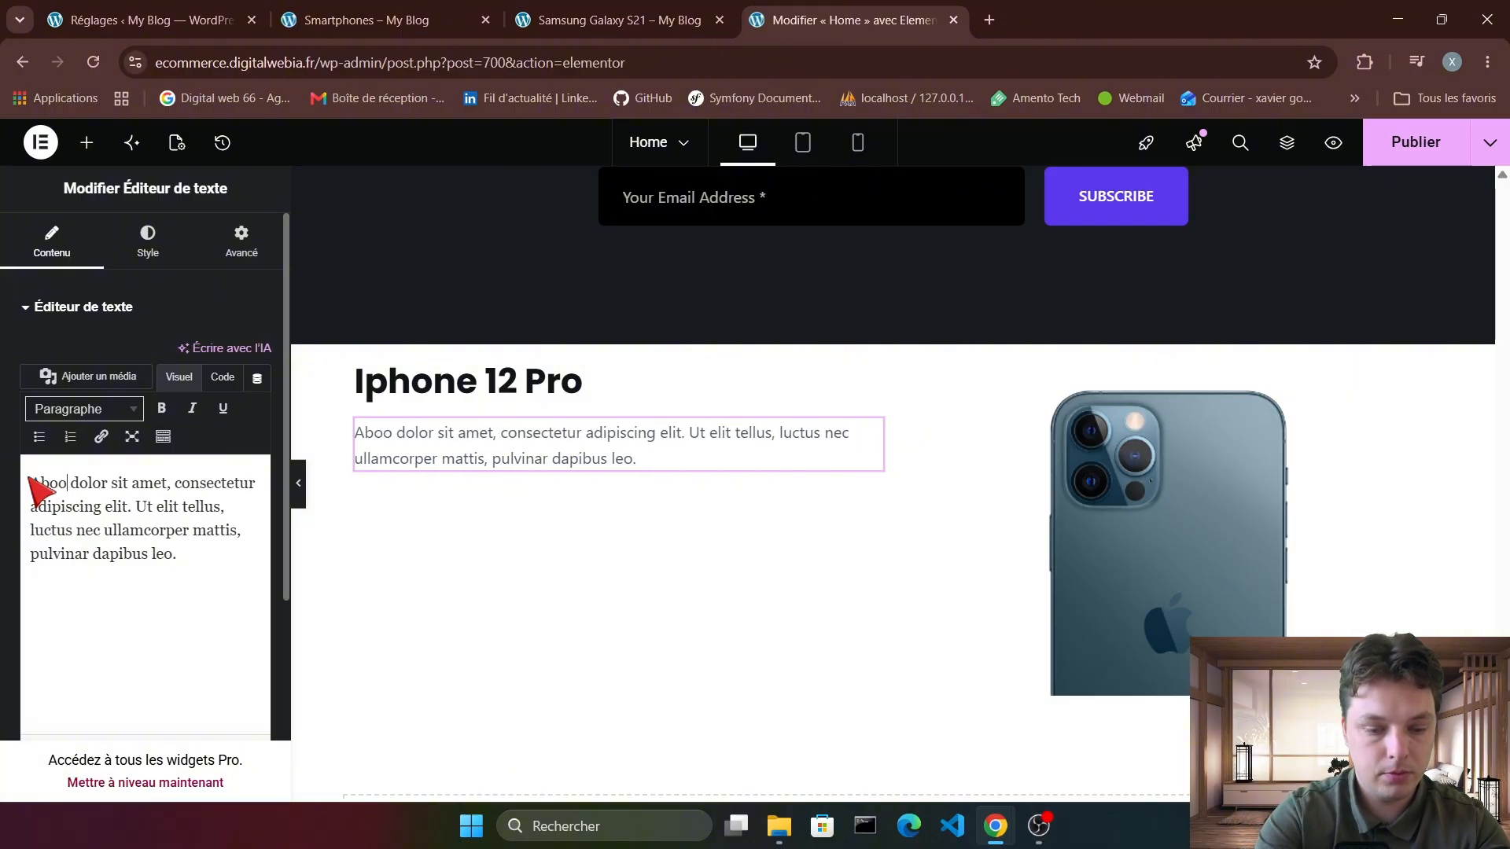
type(" vous !")
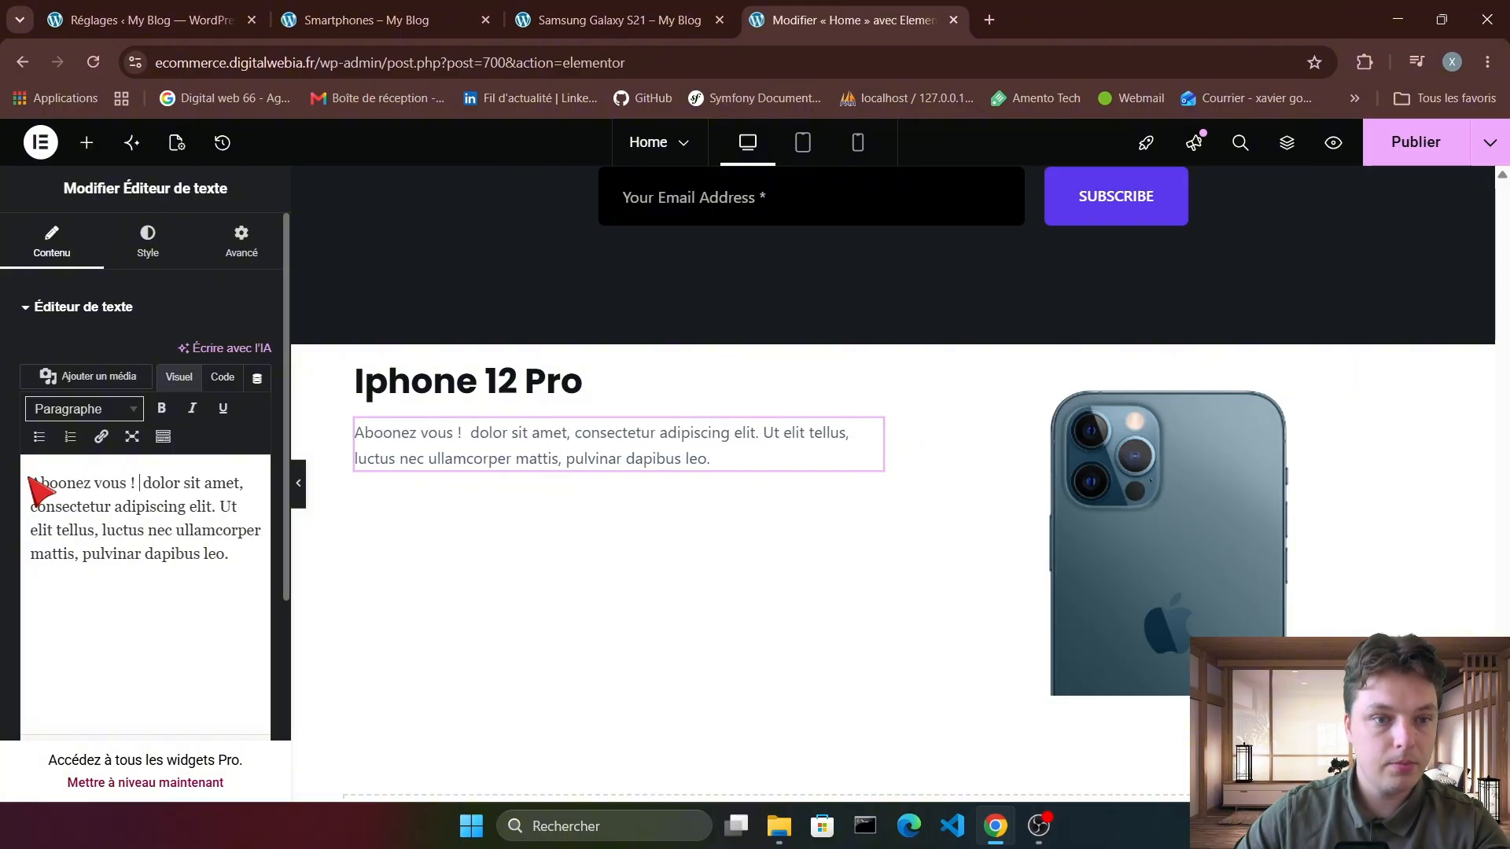
Duplicate the left column's container and nest the copy inside the original, below its text.
left_click(88, 143)
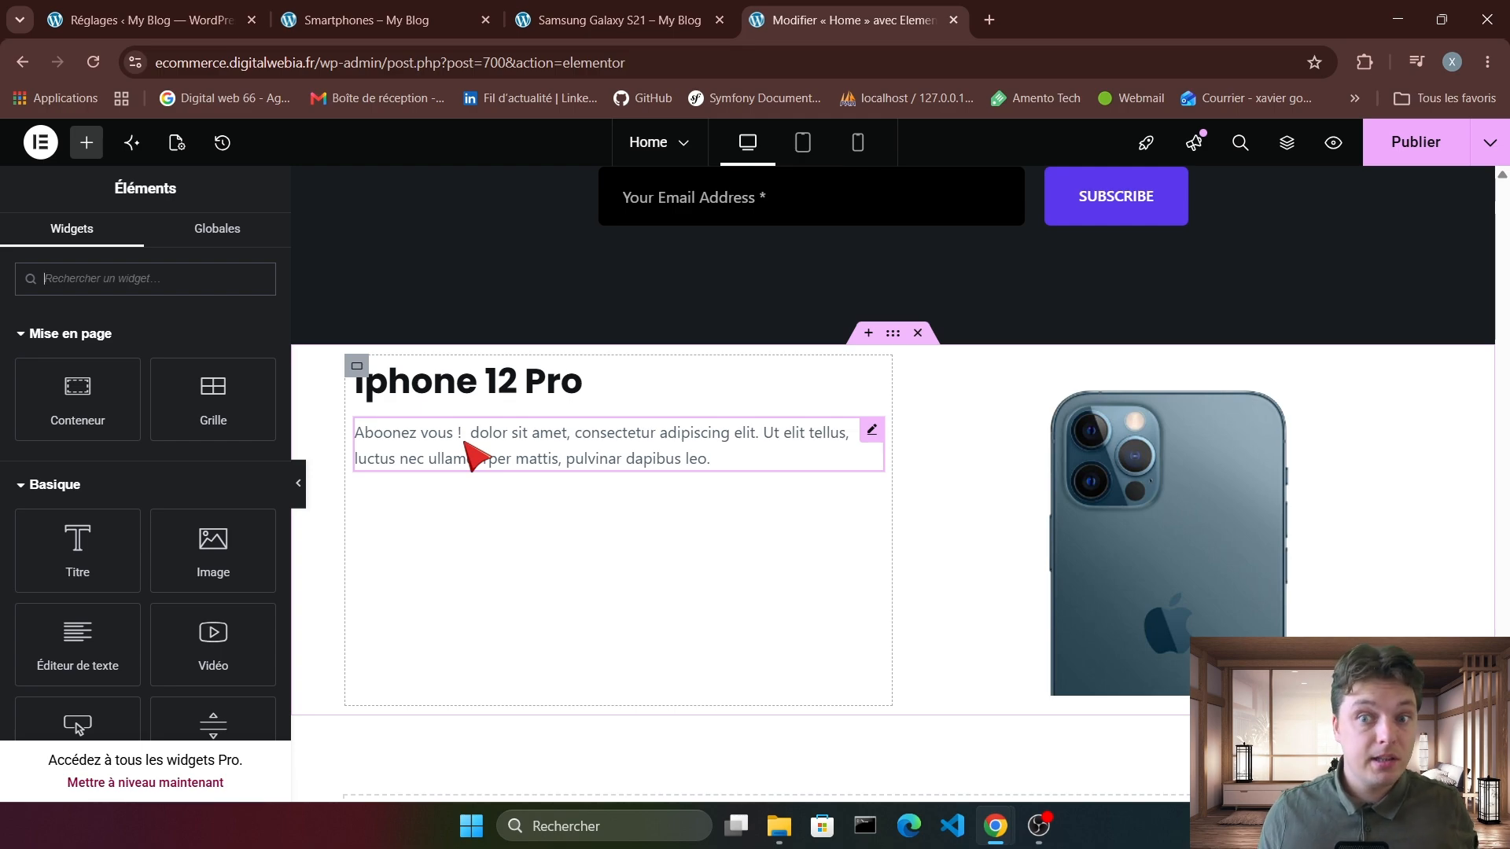
left_click(358, 366)
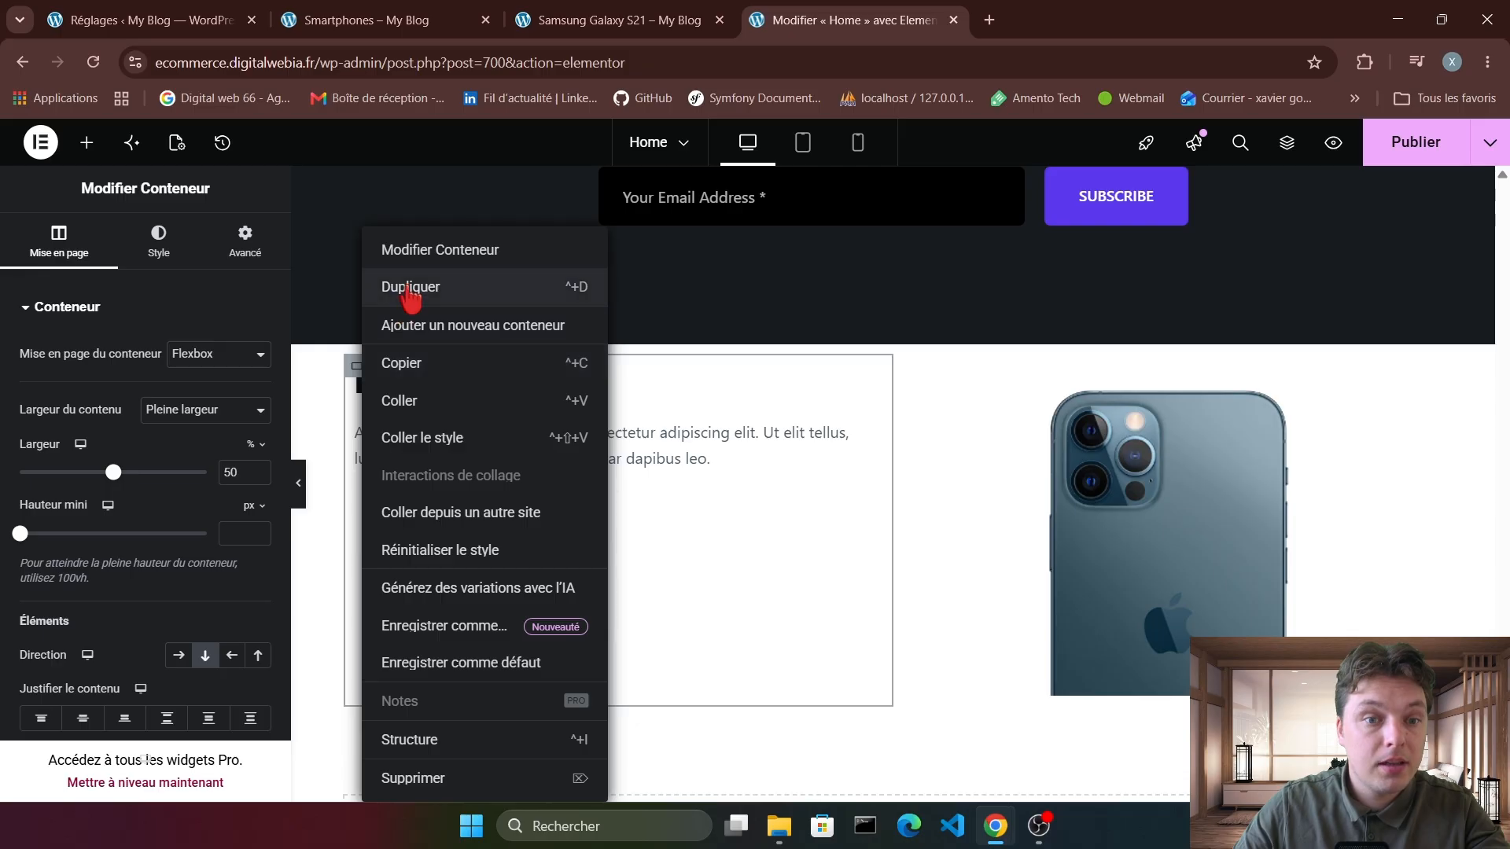
left_click(408, 286)
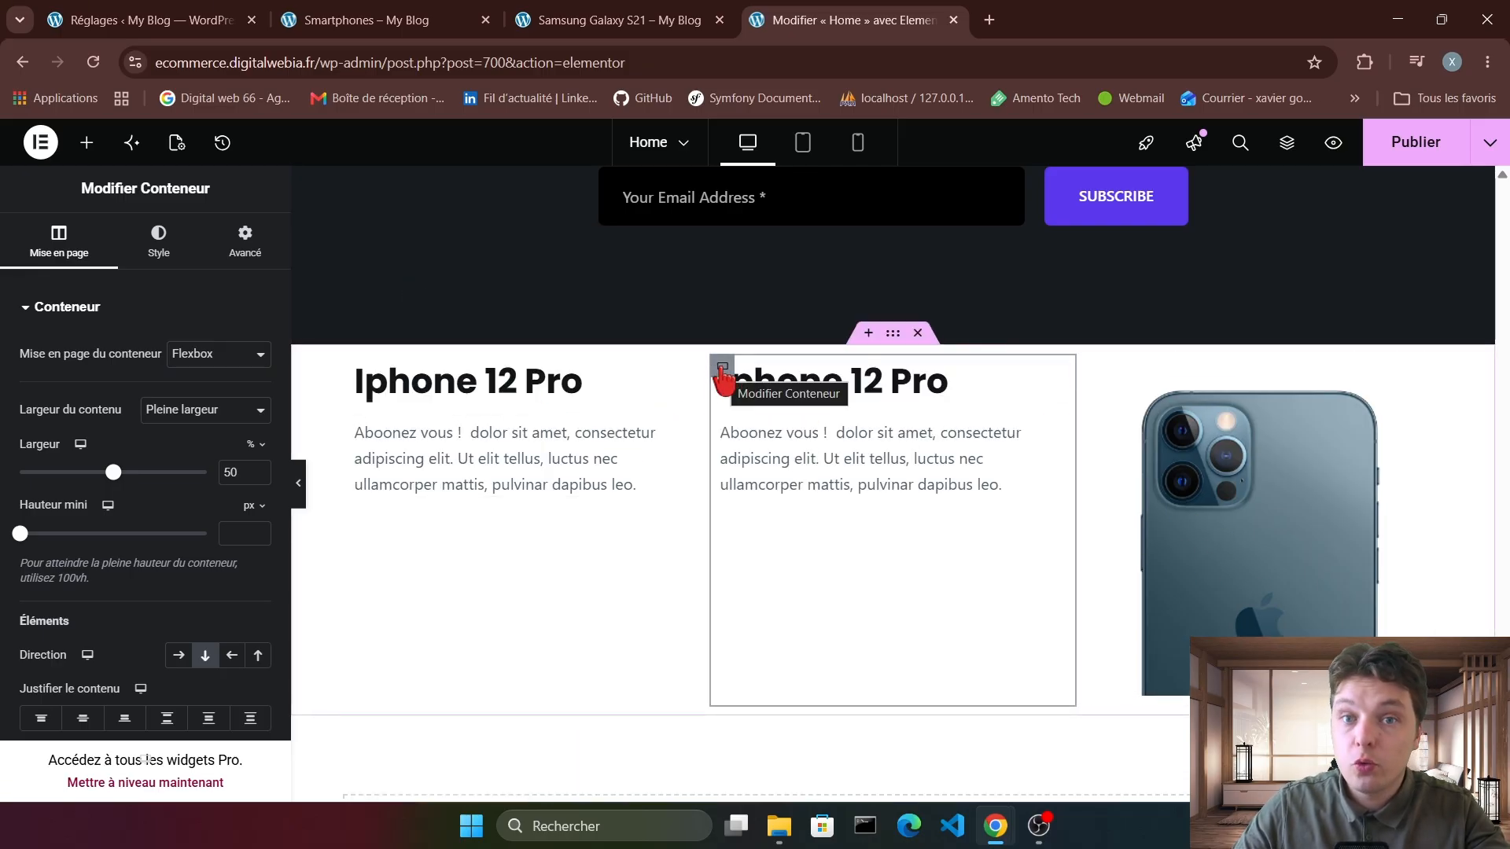
left_click_drag(721, 367, 503, 500)
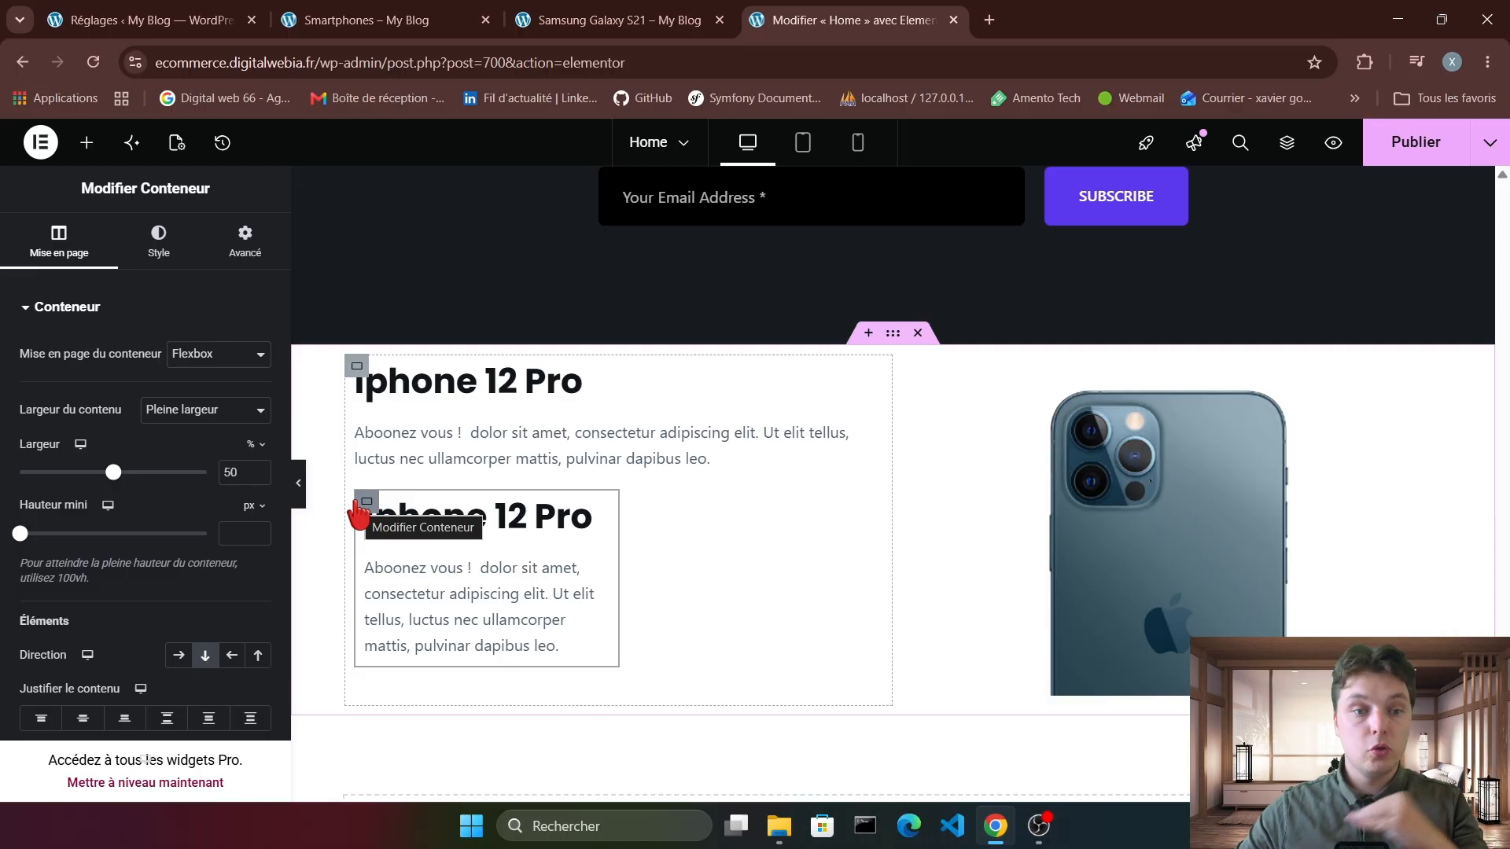
Set the nested container to horizontal direction with 100% width and add a Bouton widget inside it.
left_click(180, 655)
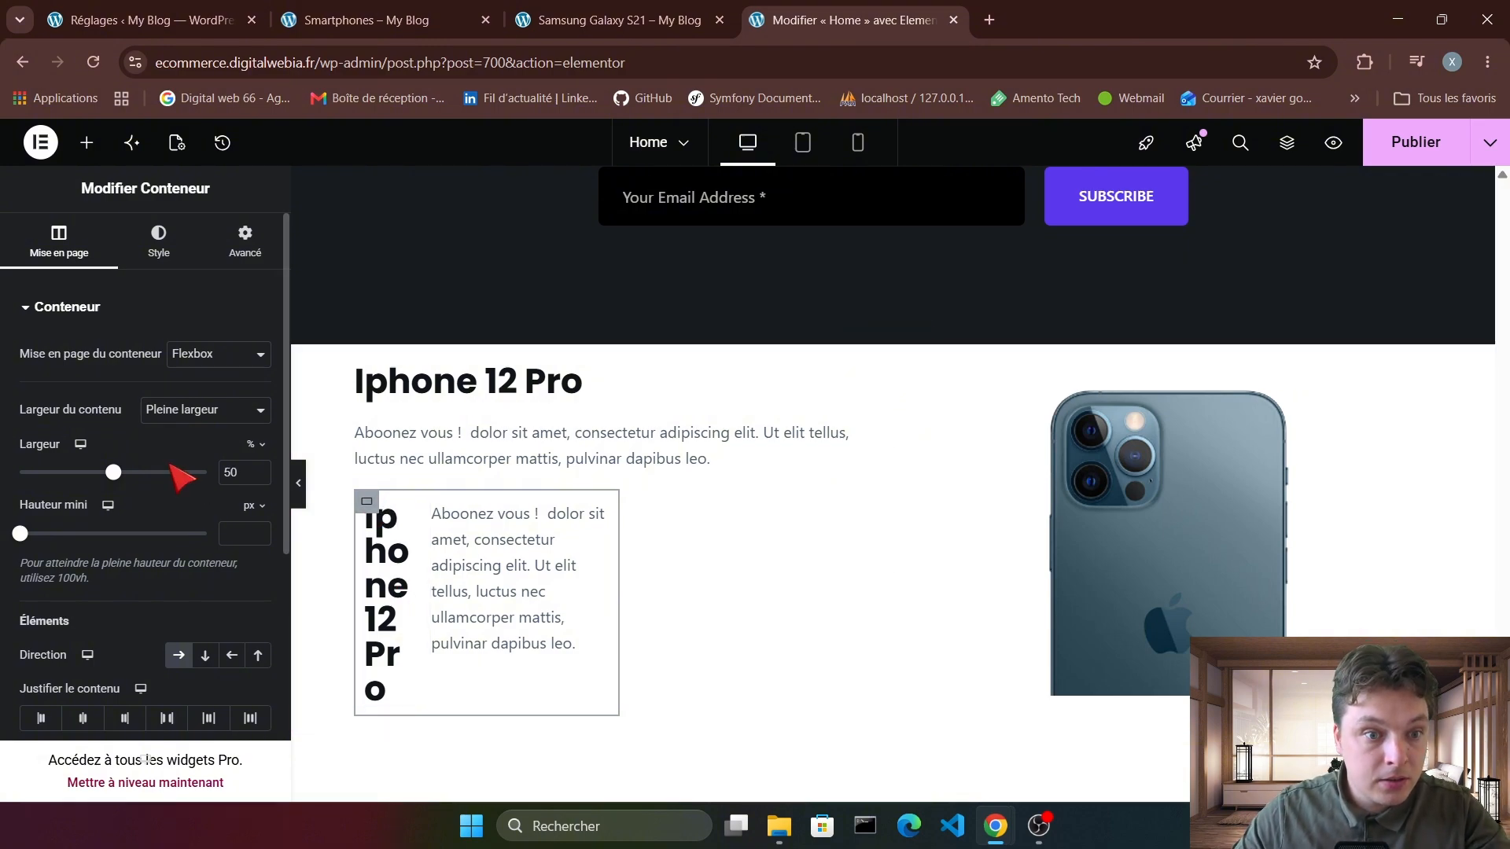
left_click_drag(115, 478, 231, 480)
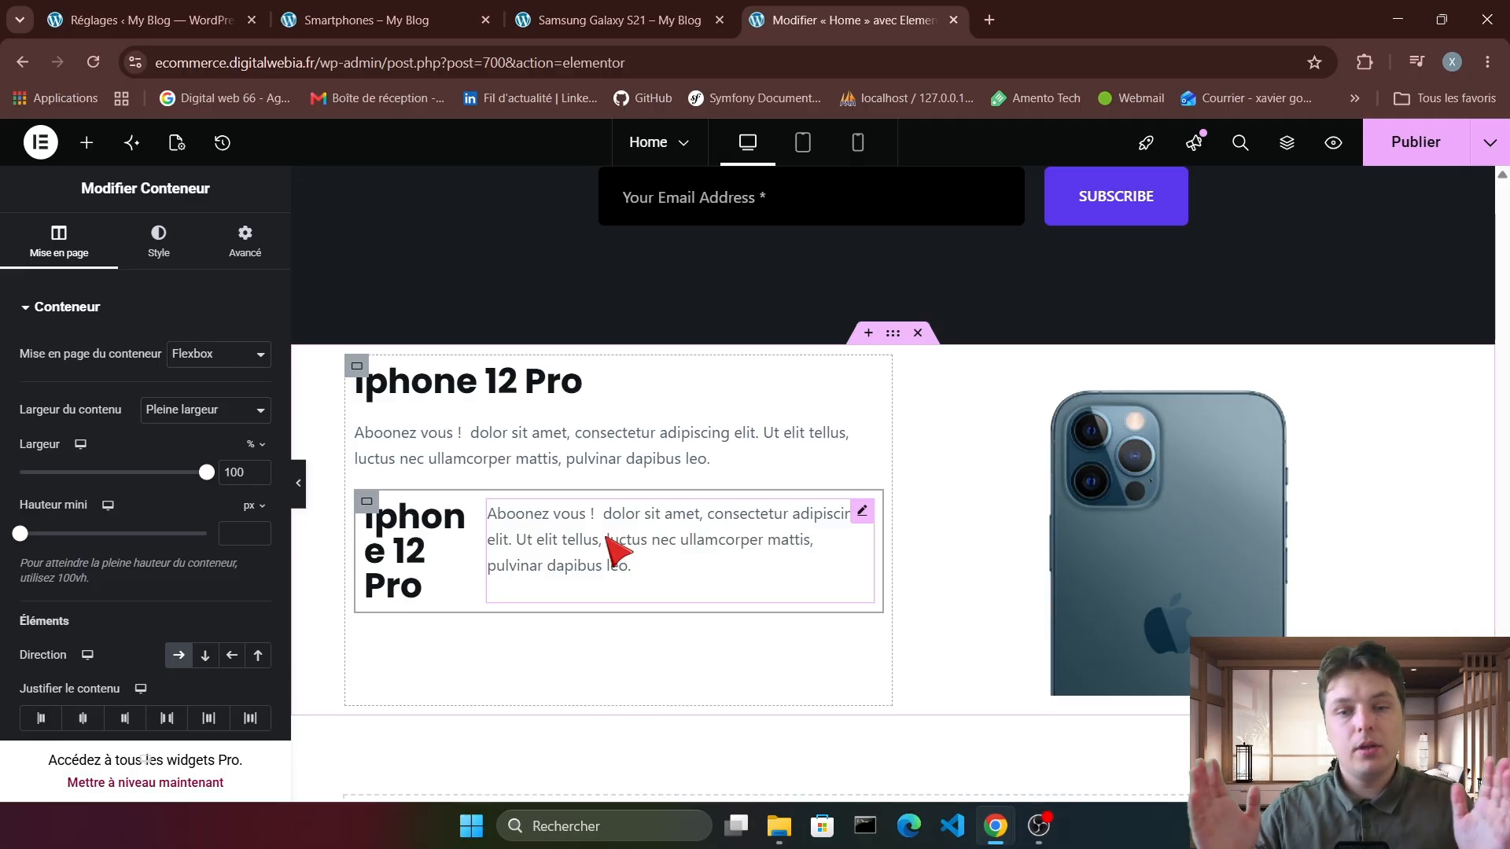
left_click(86, 142)
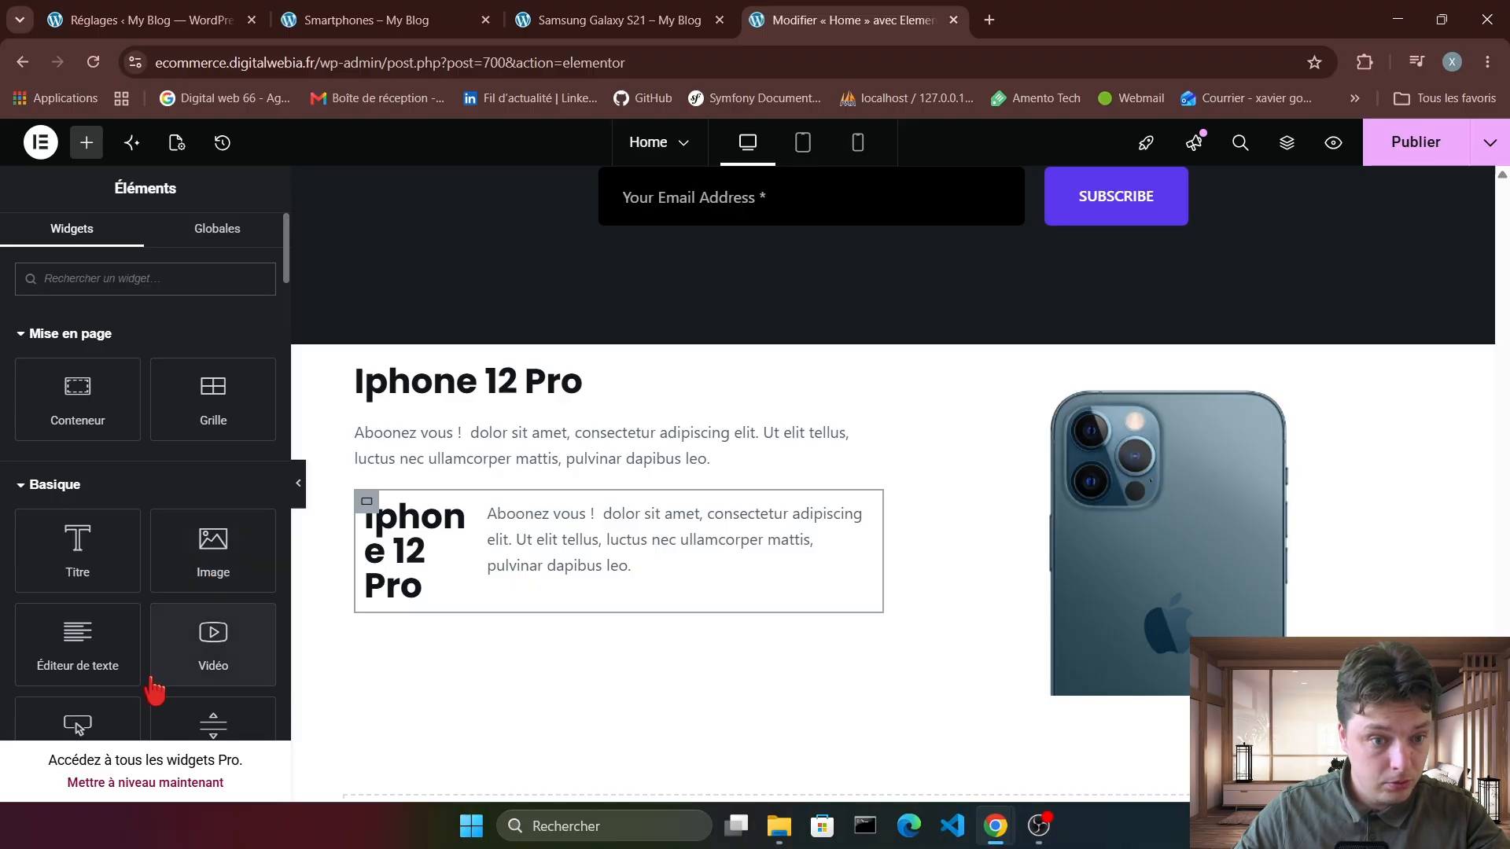
left_click_drag(76, 724, 444, 519)
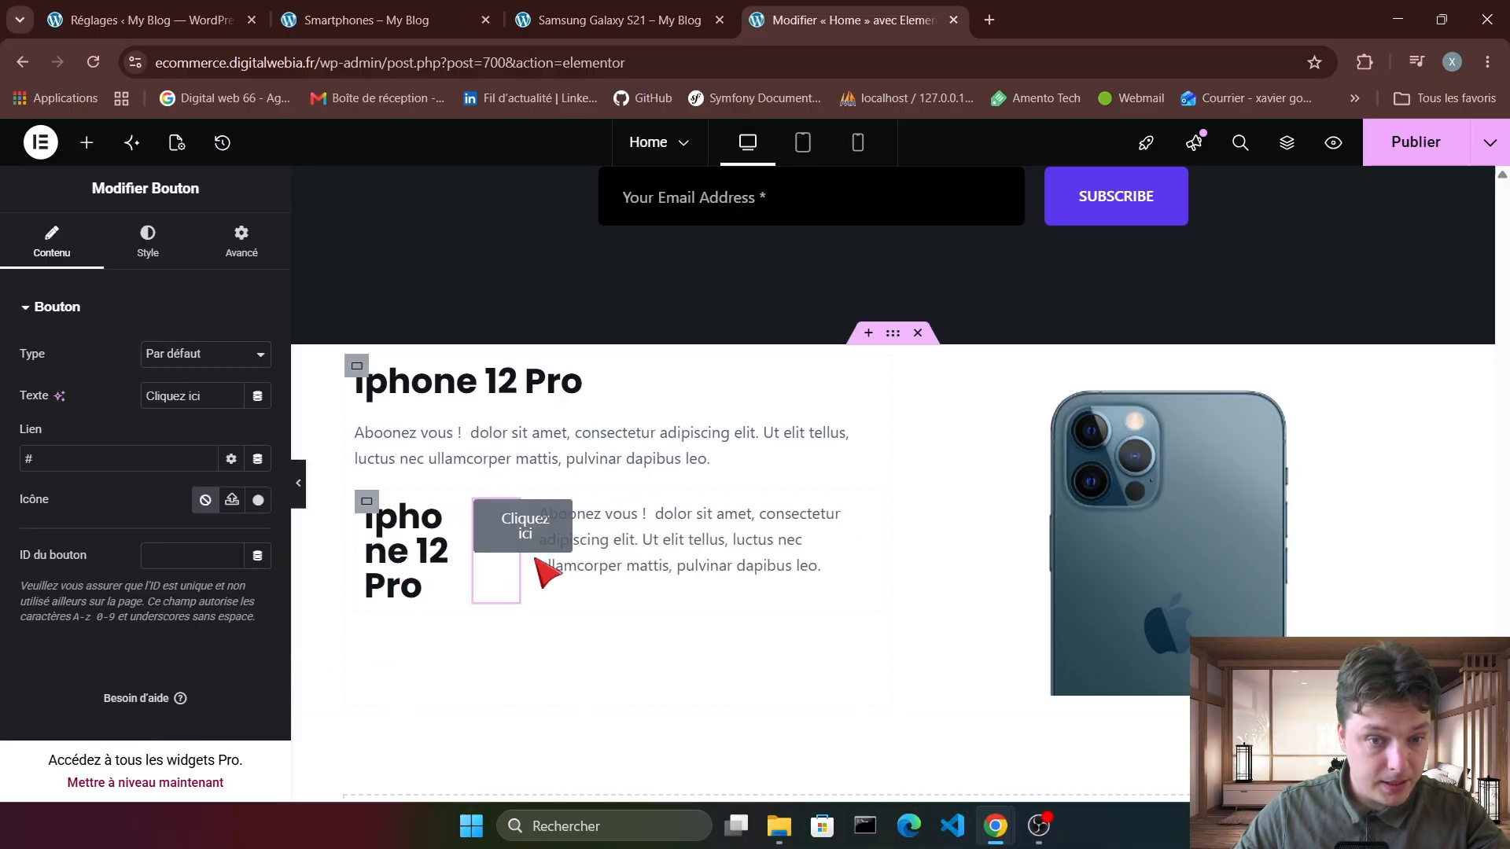
Delete the duplicated text and title from the nested container, keeping only the button.
left_click(630, 563)
right_click(629, 563)
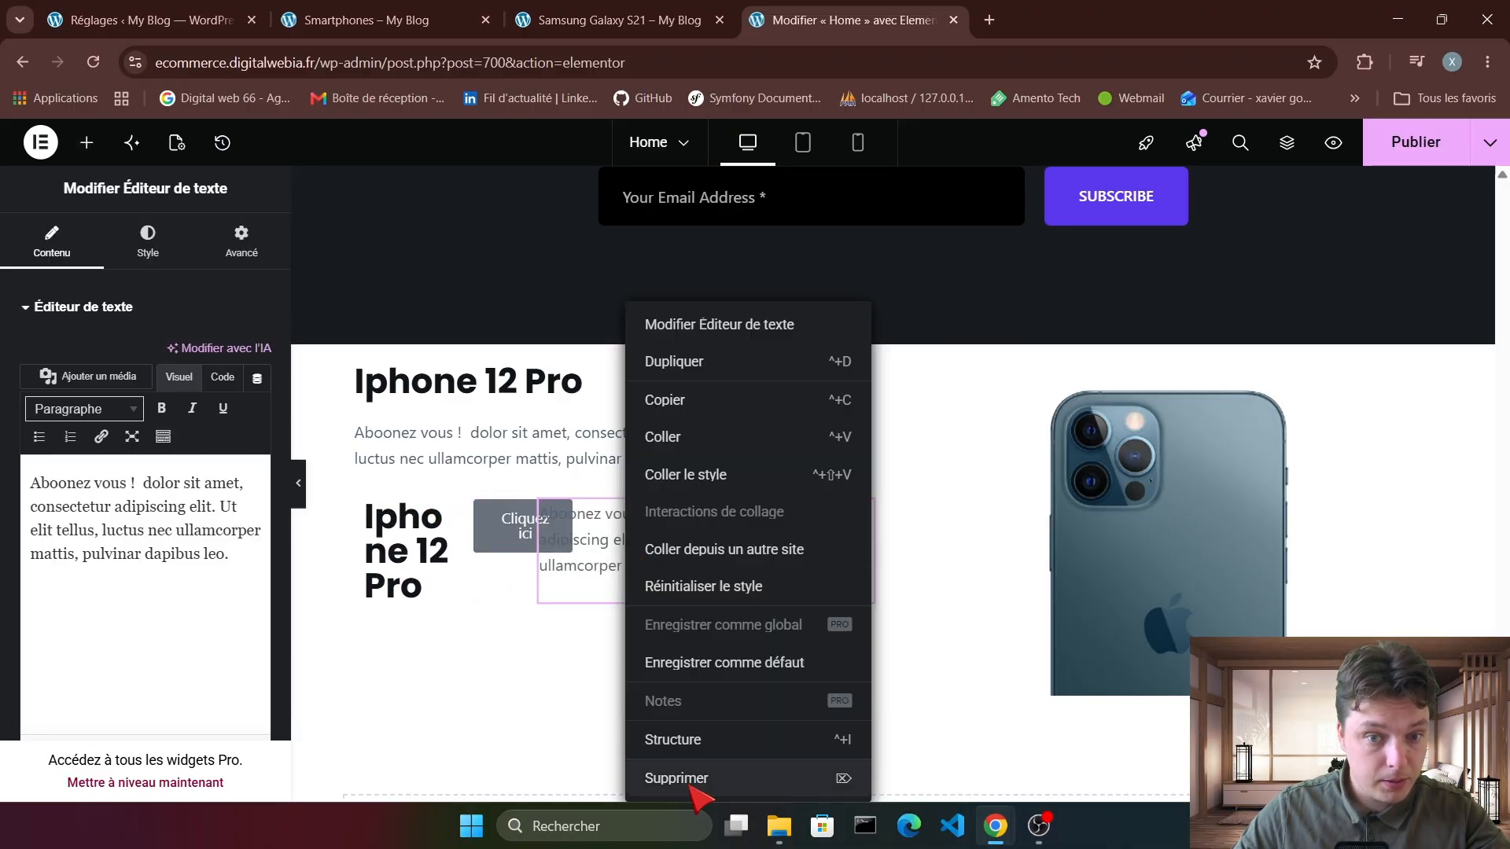
left_click(681, 776)
right_click(475, 522)
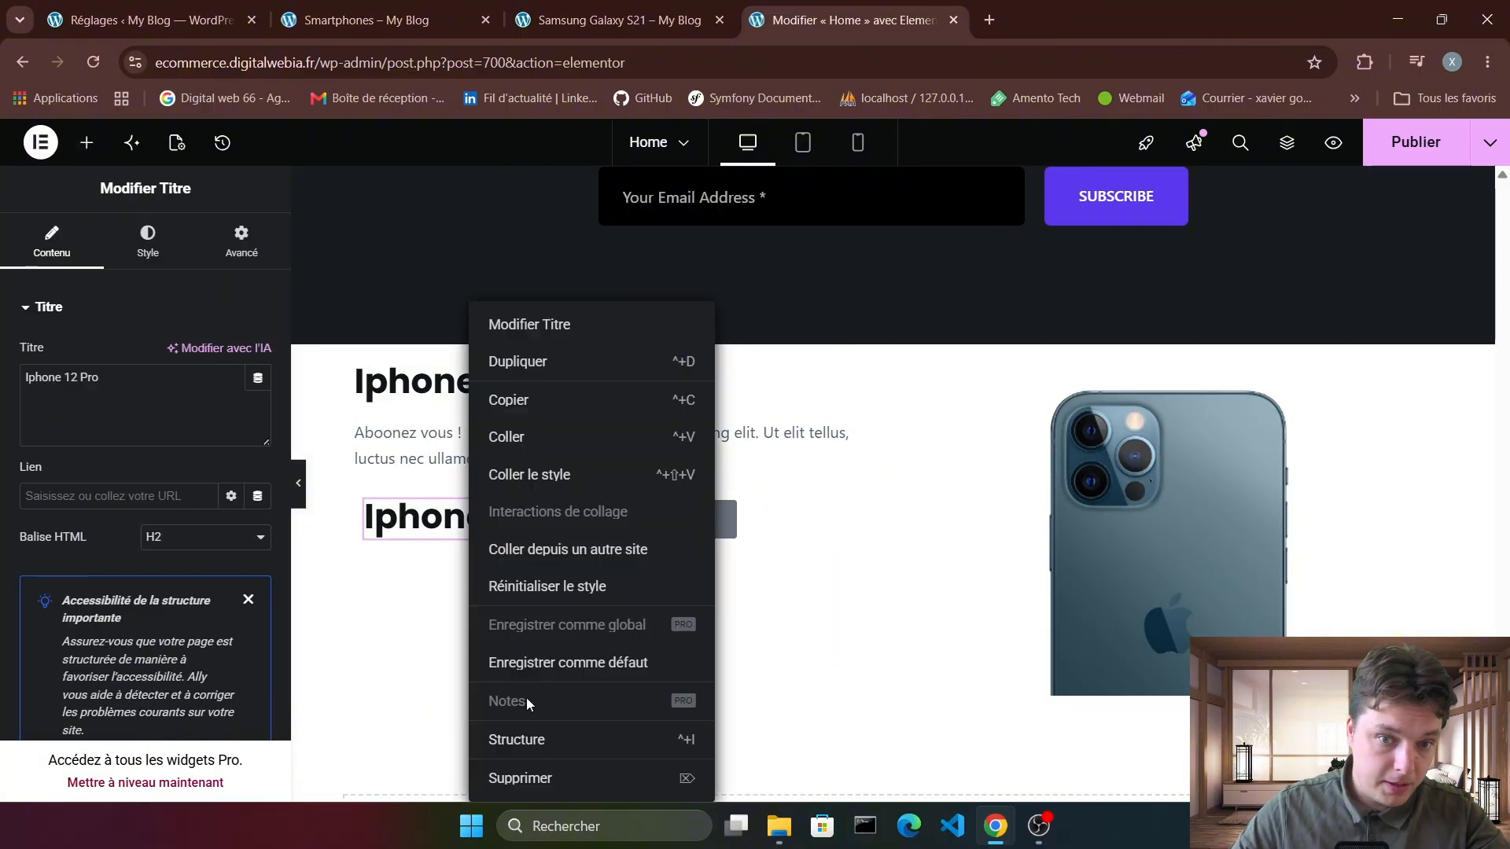
left_click(543, 778)
Make a second copy of the "Cliquez ici" button beside it and set the copy's text to "Iphone 12".
right_click(438, 522)
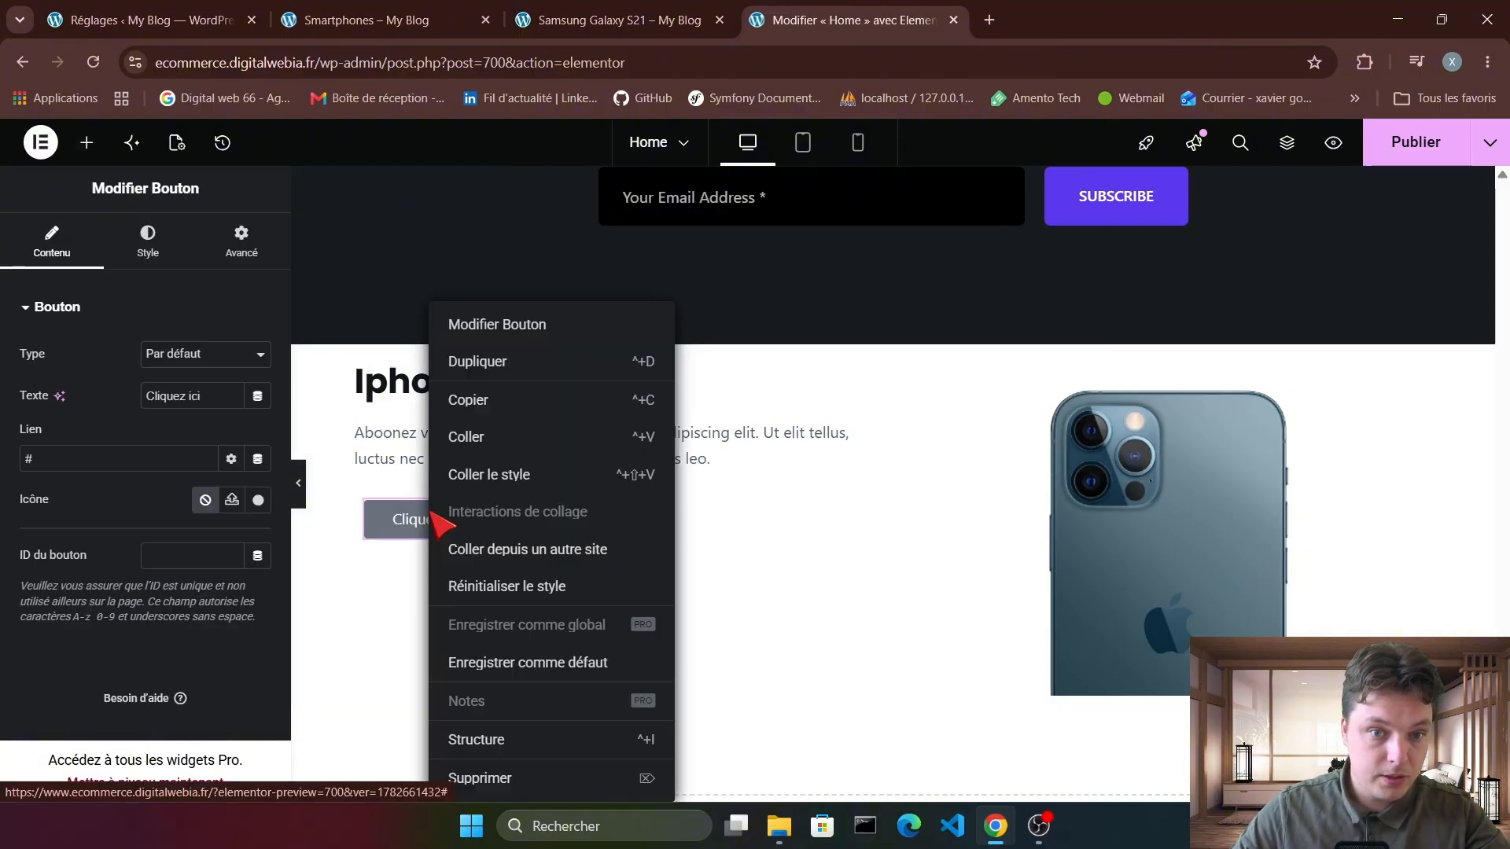
left_click(482, 400)
left_click(556, 514)
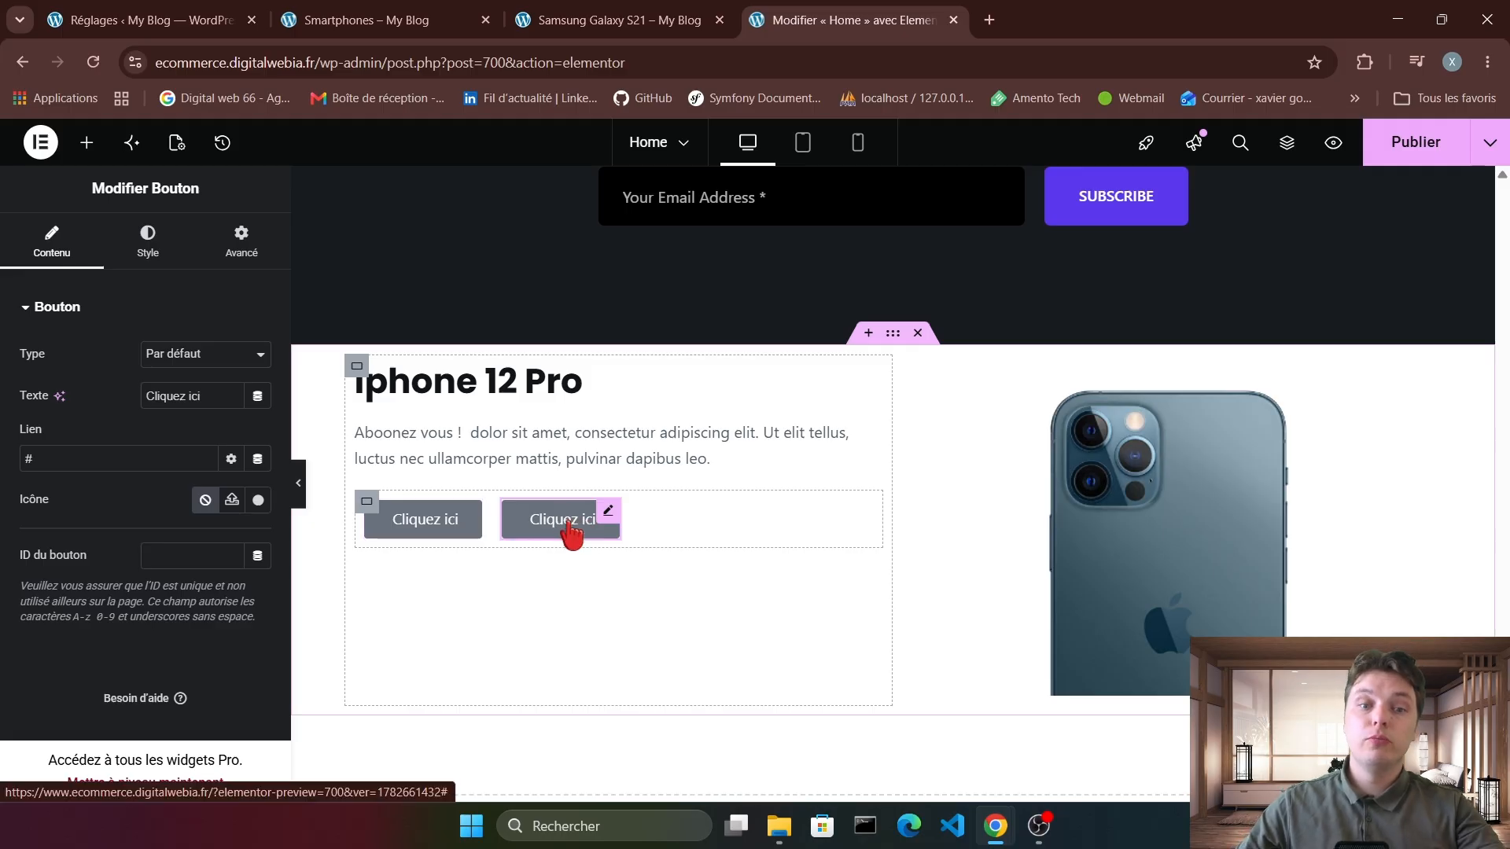
triple_click(189, 405)
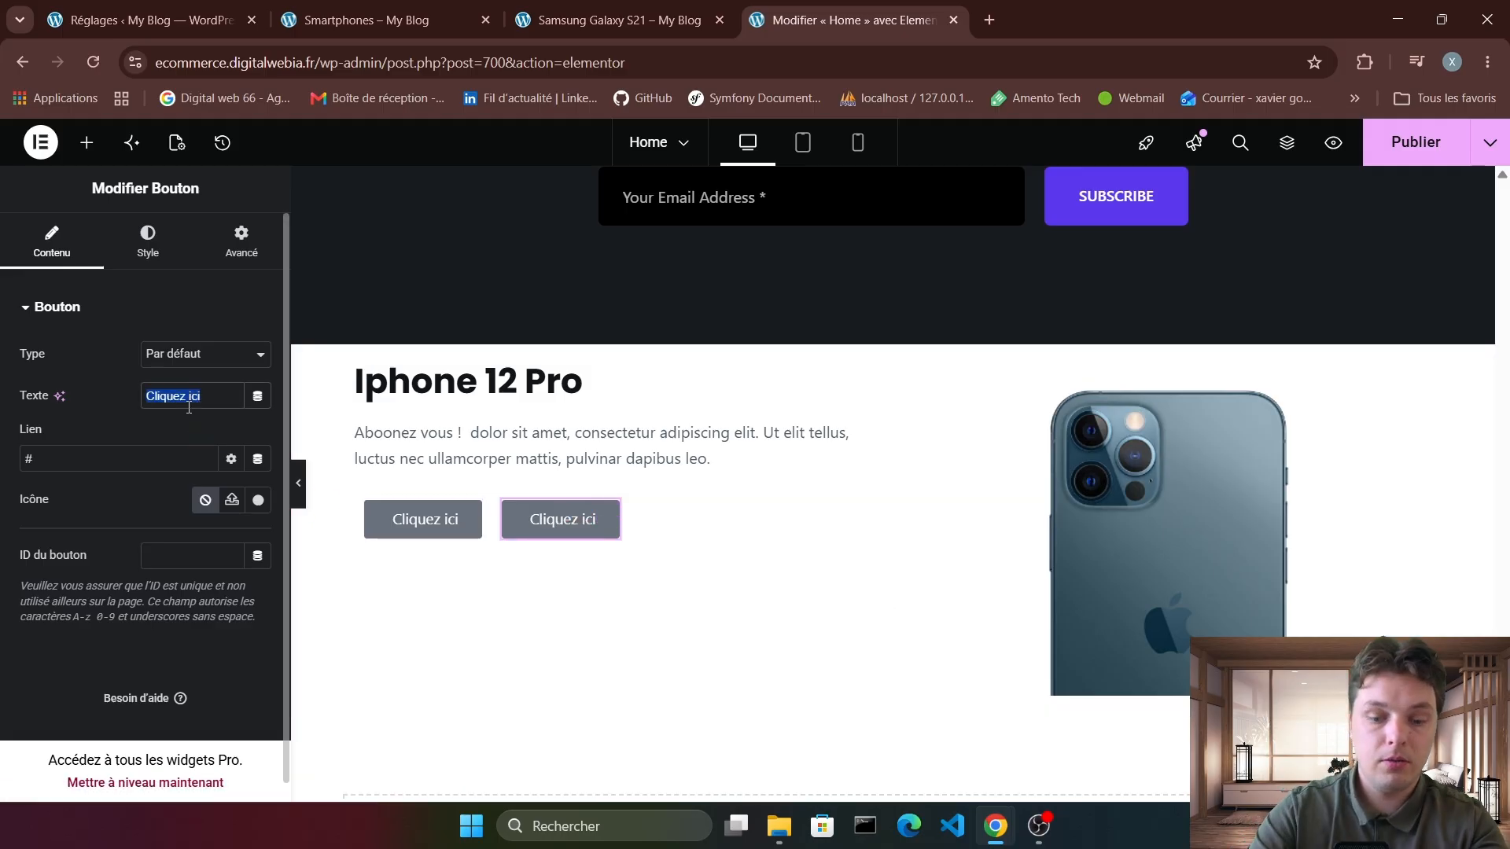
type("Iphone 12")
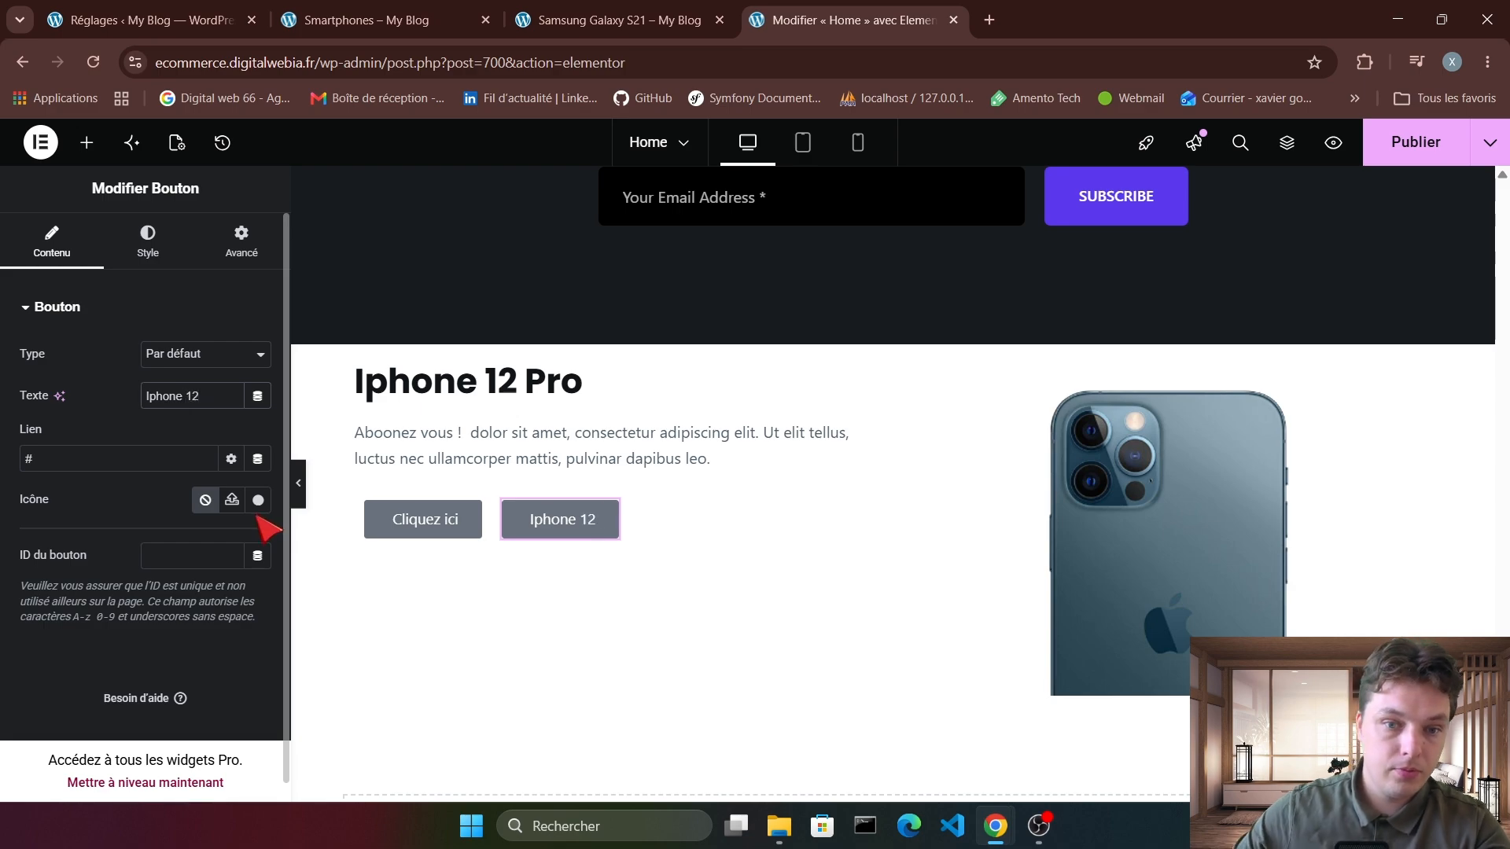
Swap the two buttons so "Iphone 12" comes first, and set the other button's text to "Nos smartphones".
left_click_drag(441, 524, 398, 516)
left_click(576, 533)
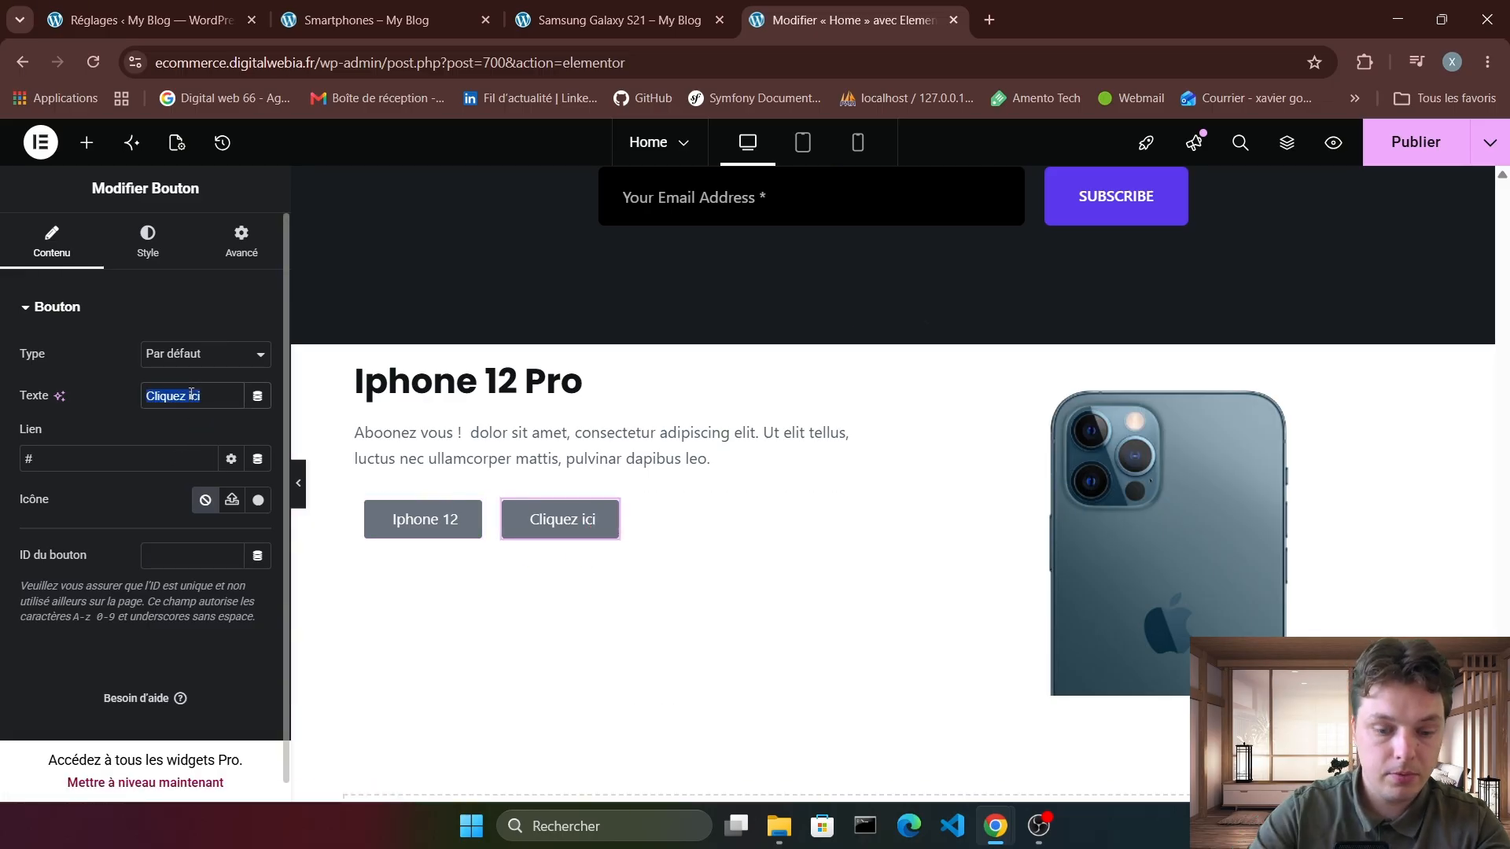
type("Nos smartp")
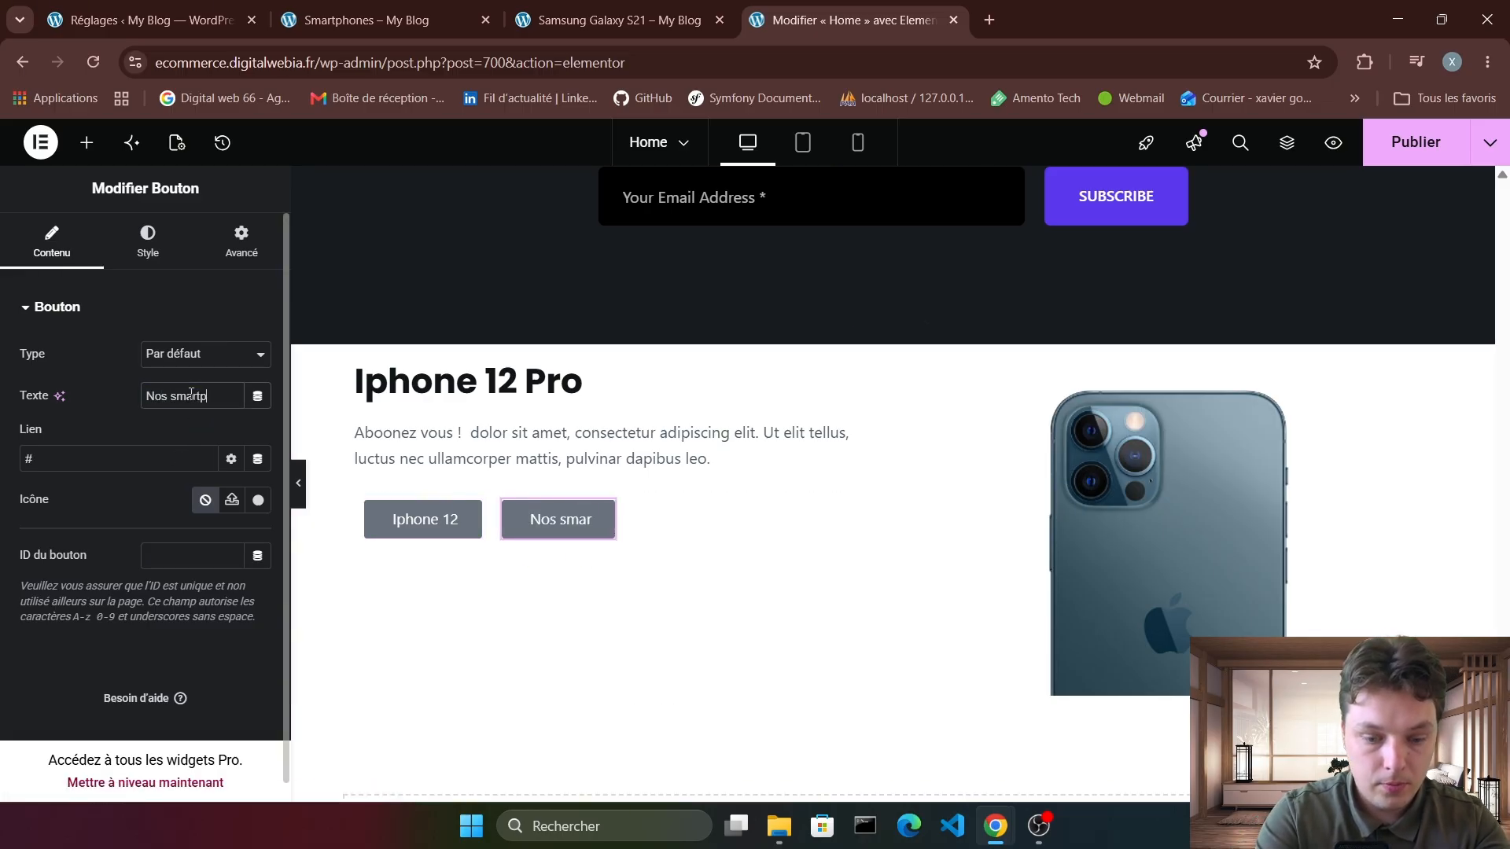
type("hones")
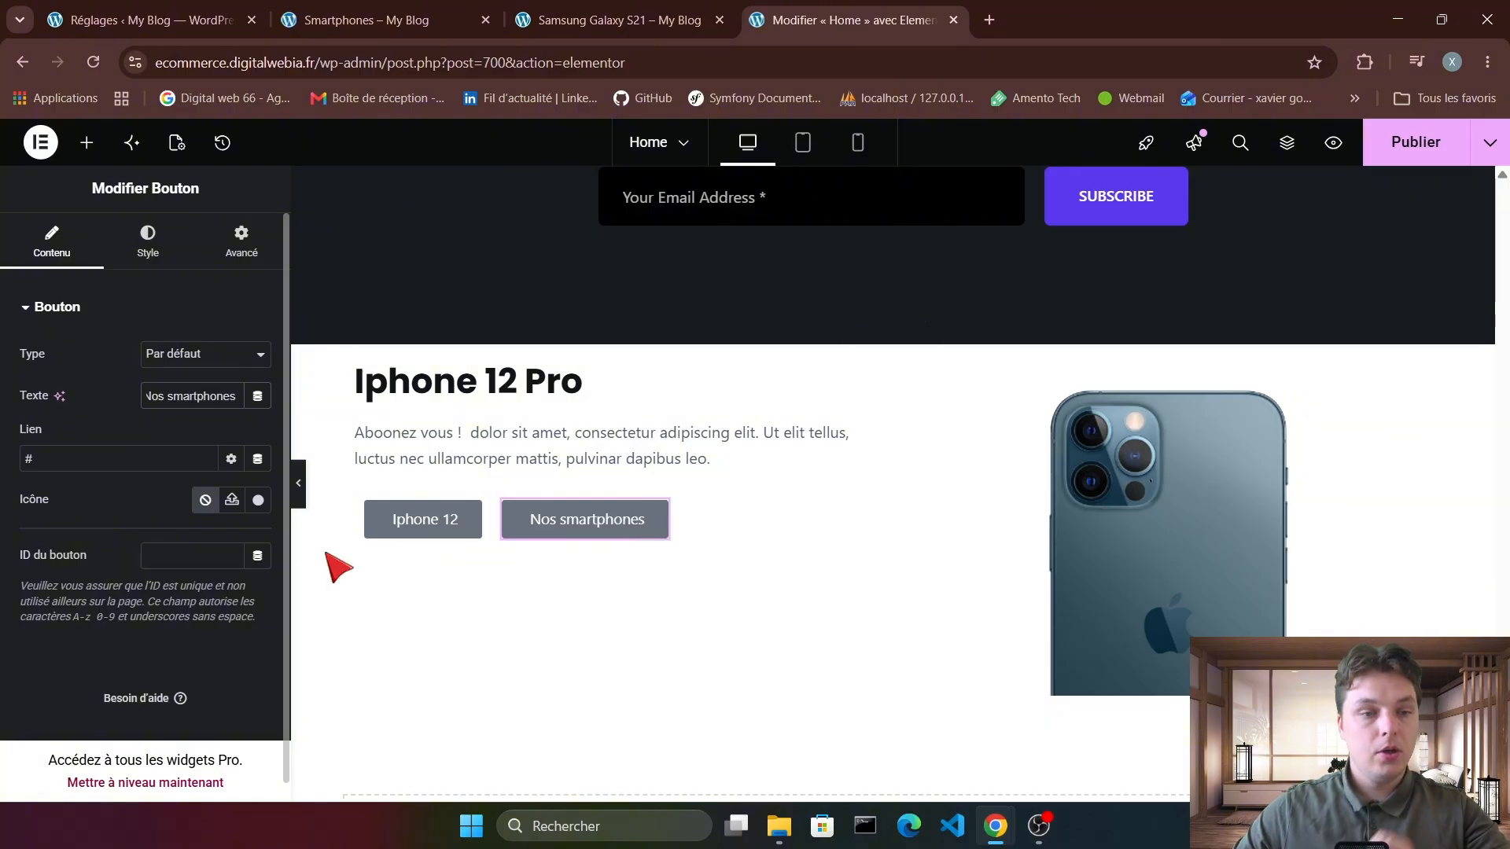
Link the "Iphone 12" button to the Samsung Galaxy S21 product page's URL, copied from its open browser tab.
left_click(614, 20)
left_click(626, 63)
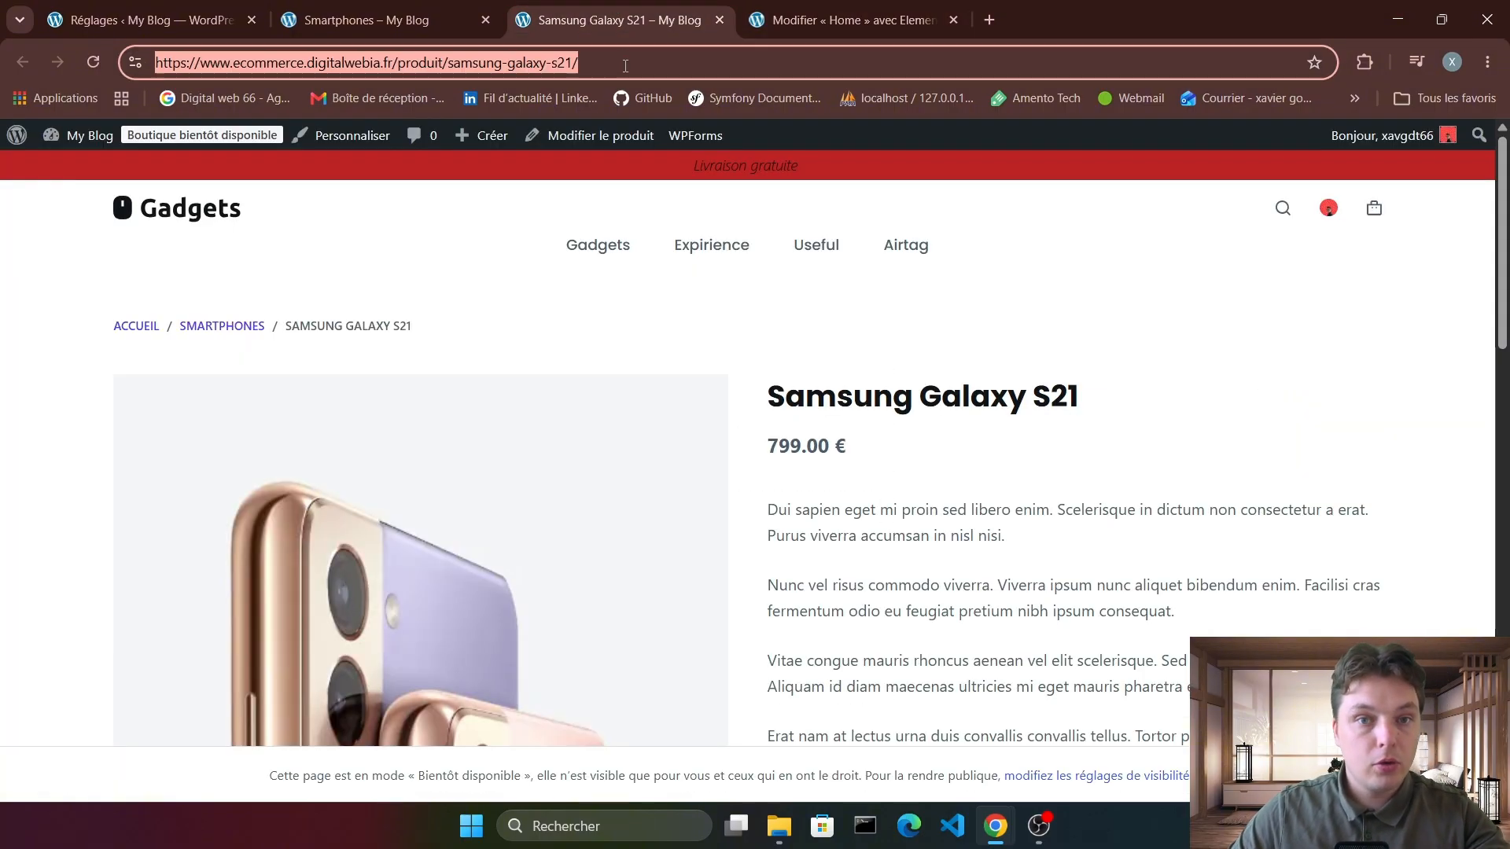
left_click(845, 19)
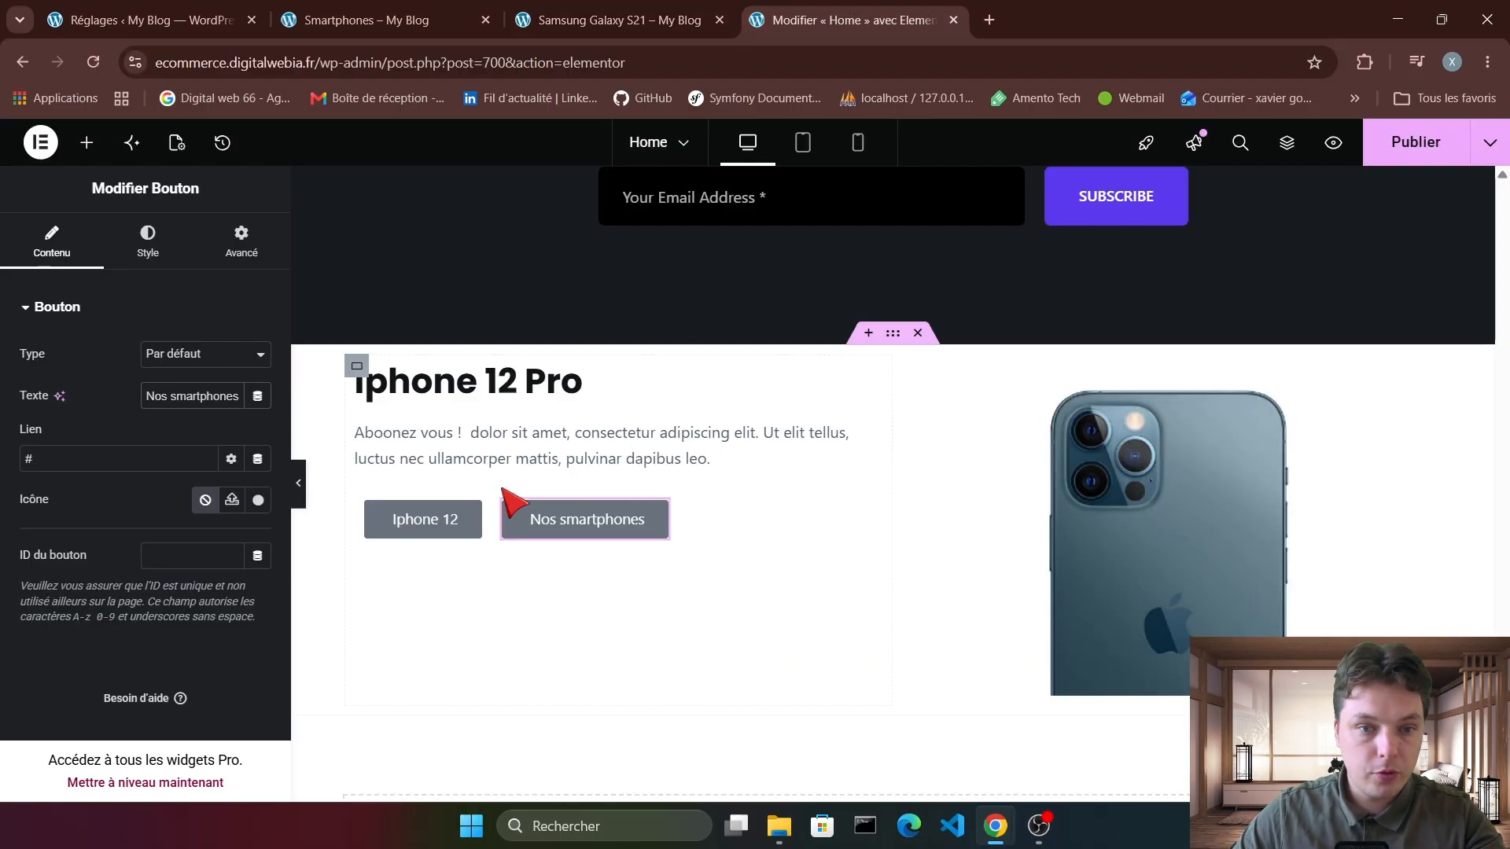
left_click(472, 523)
double_click(100, 461)
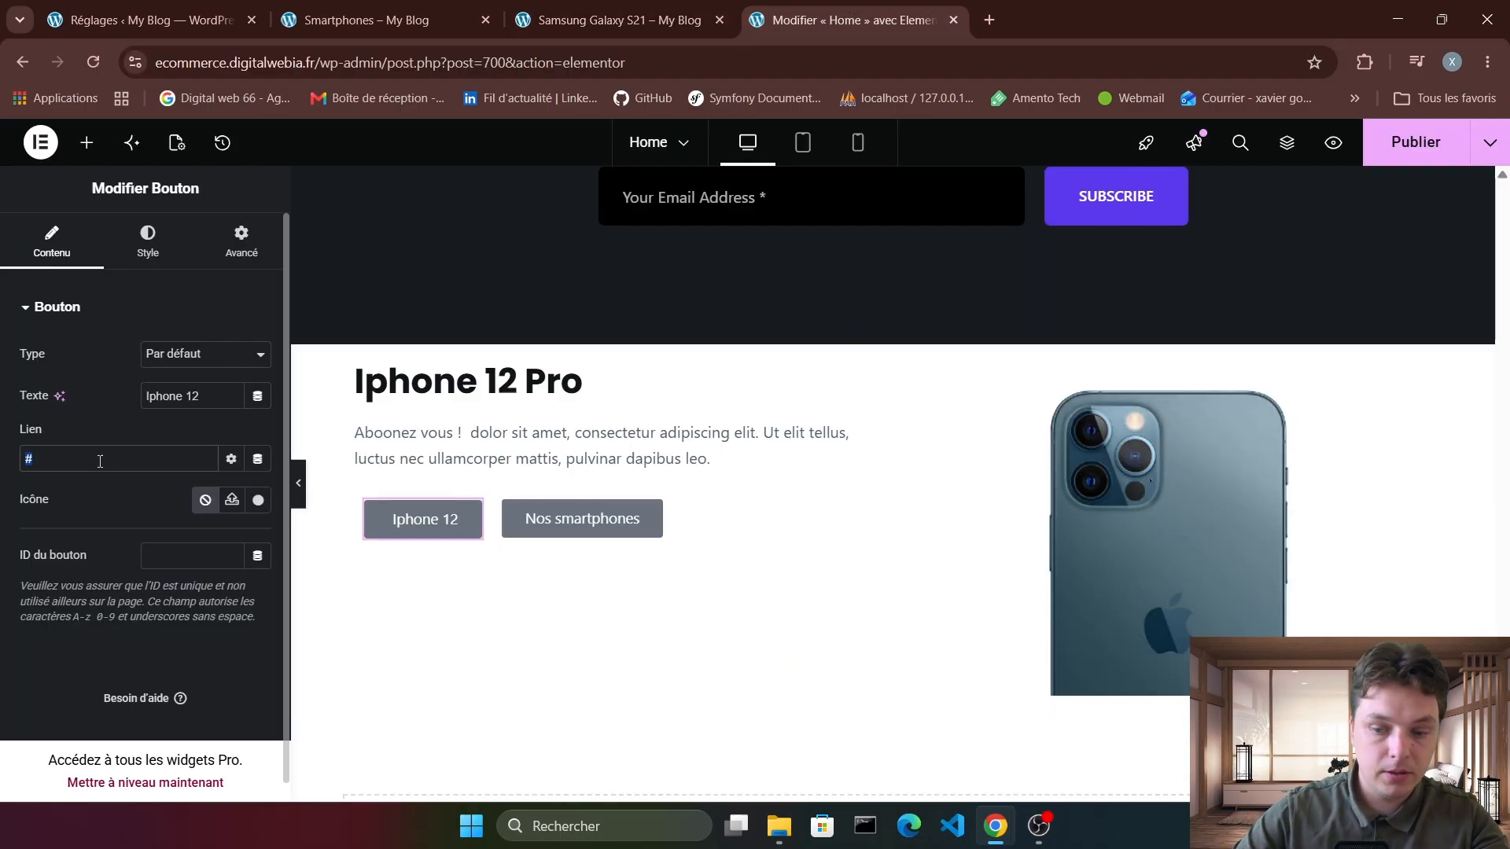
key("ctrl+v")
Link the "Nos smartphones" button to the Smartphones category page's URL, copied from its open browser tab.
left_click(397, 16)
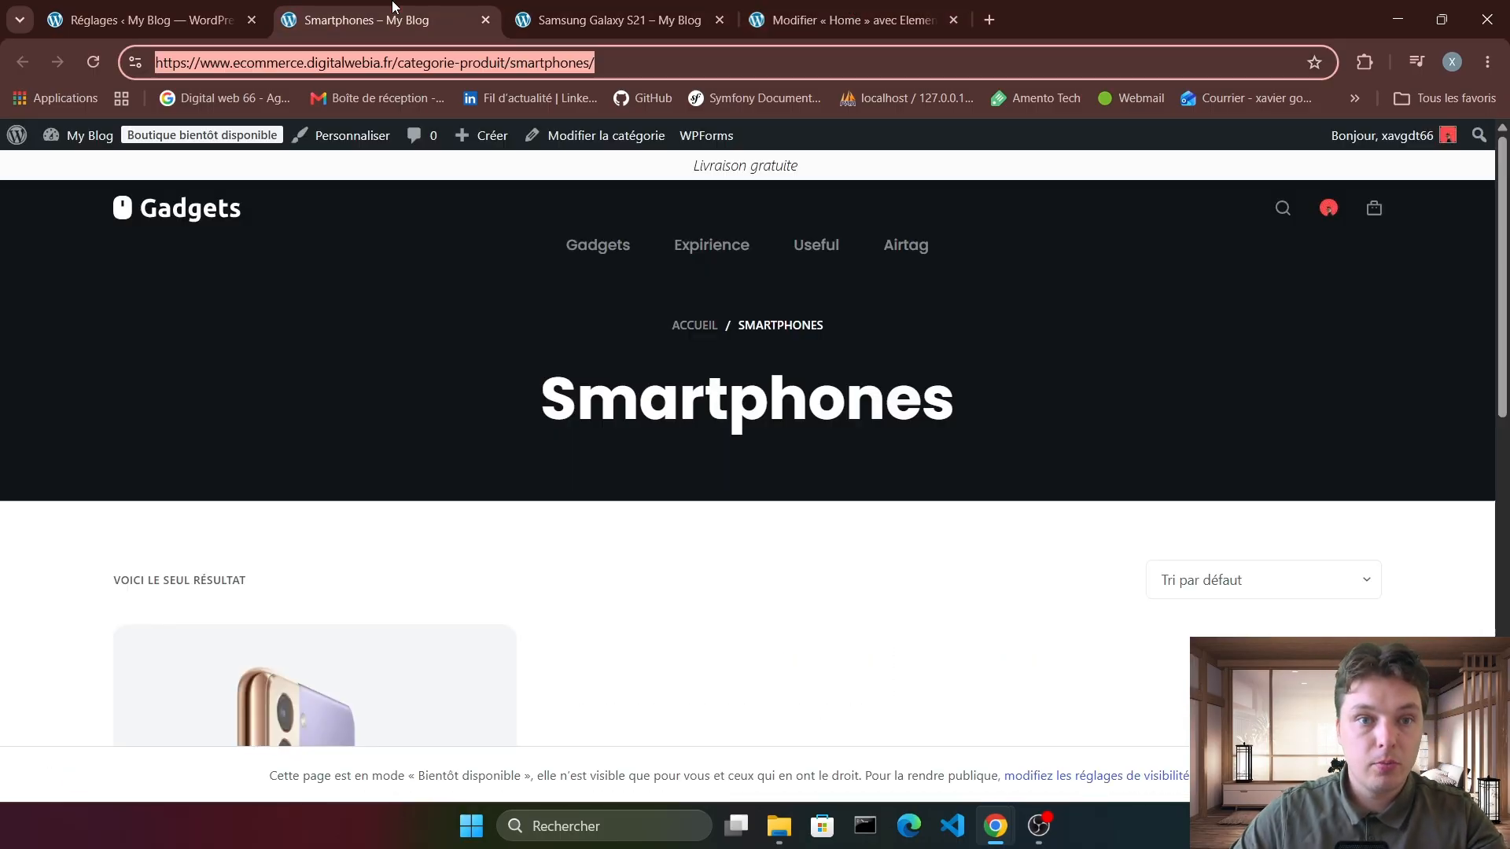
left_click(818, 16)
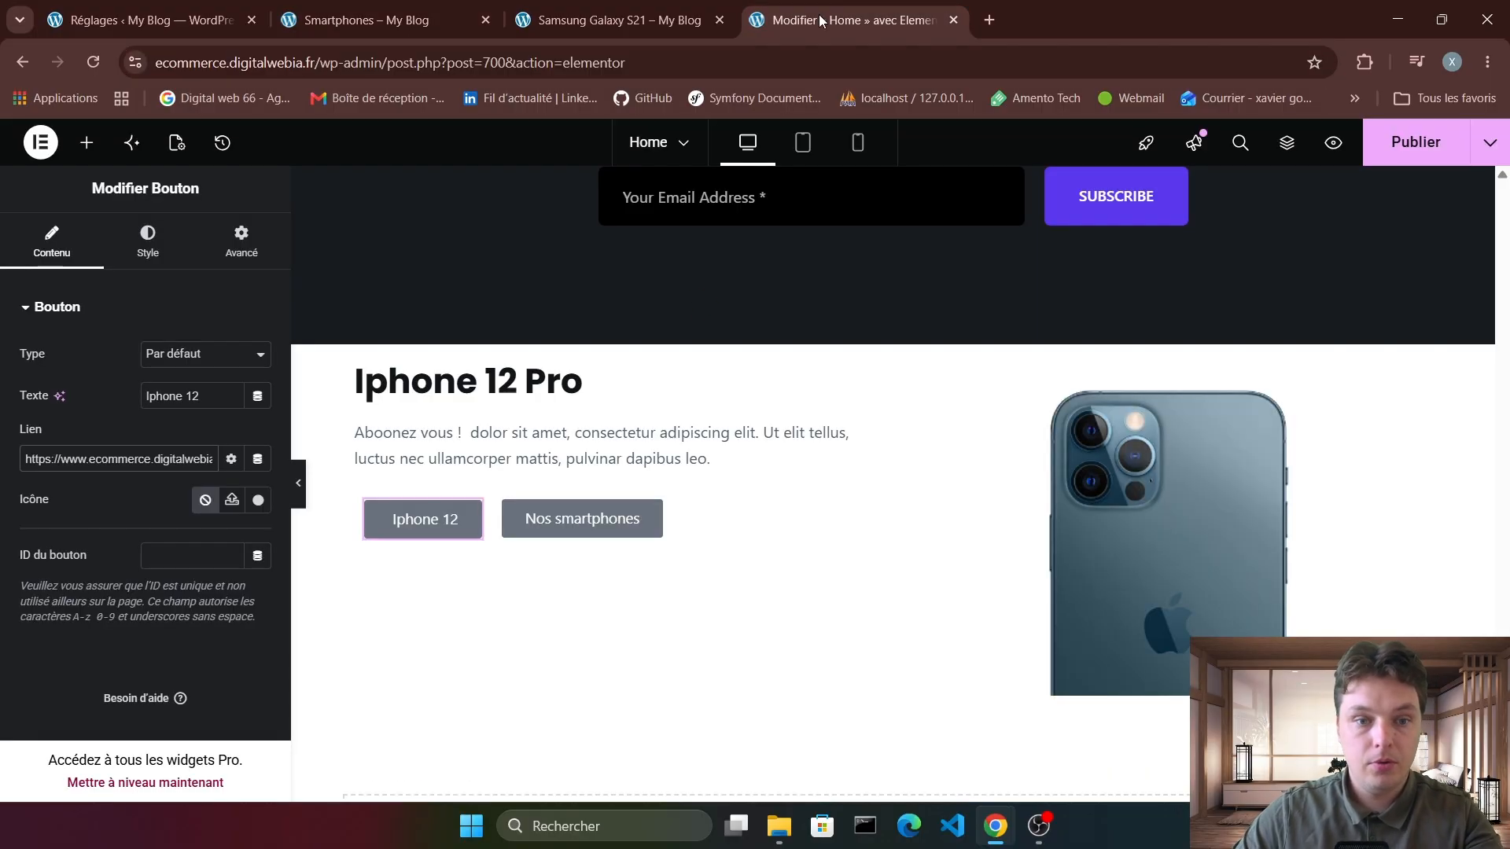
left_click(606, 522)
triple_click(102, 456)
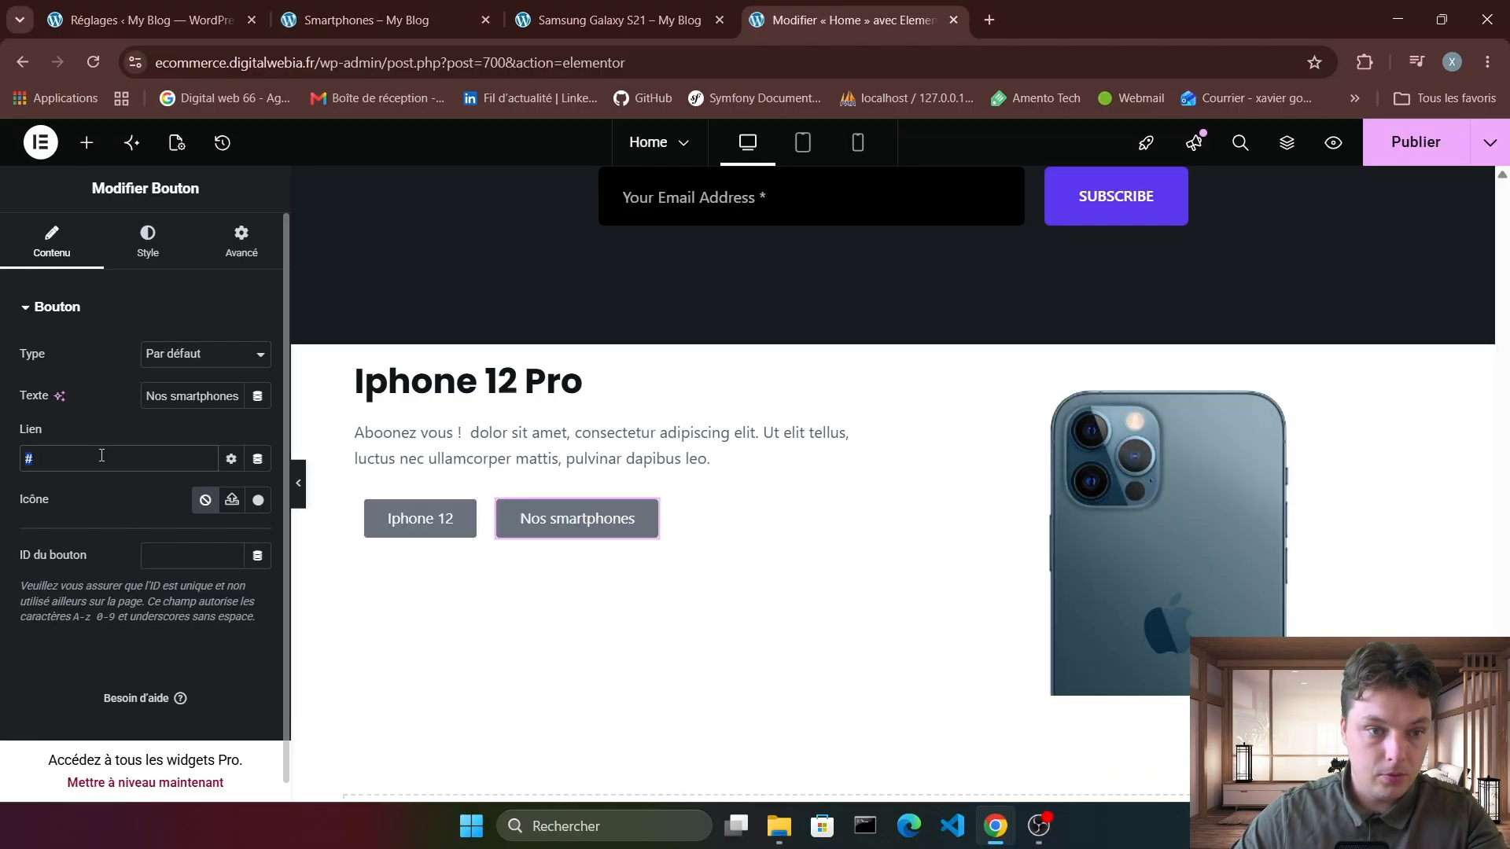
key("ctrl+v")
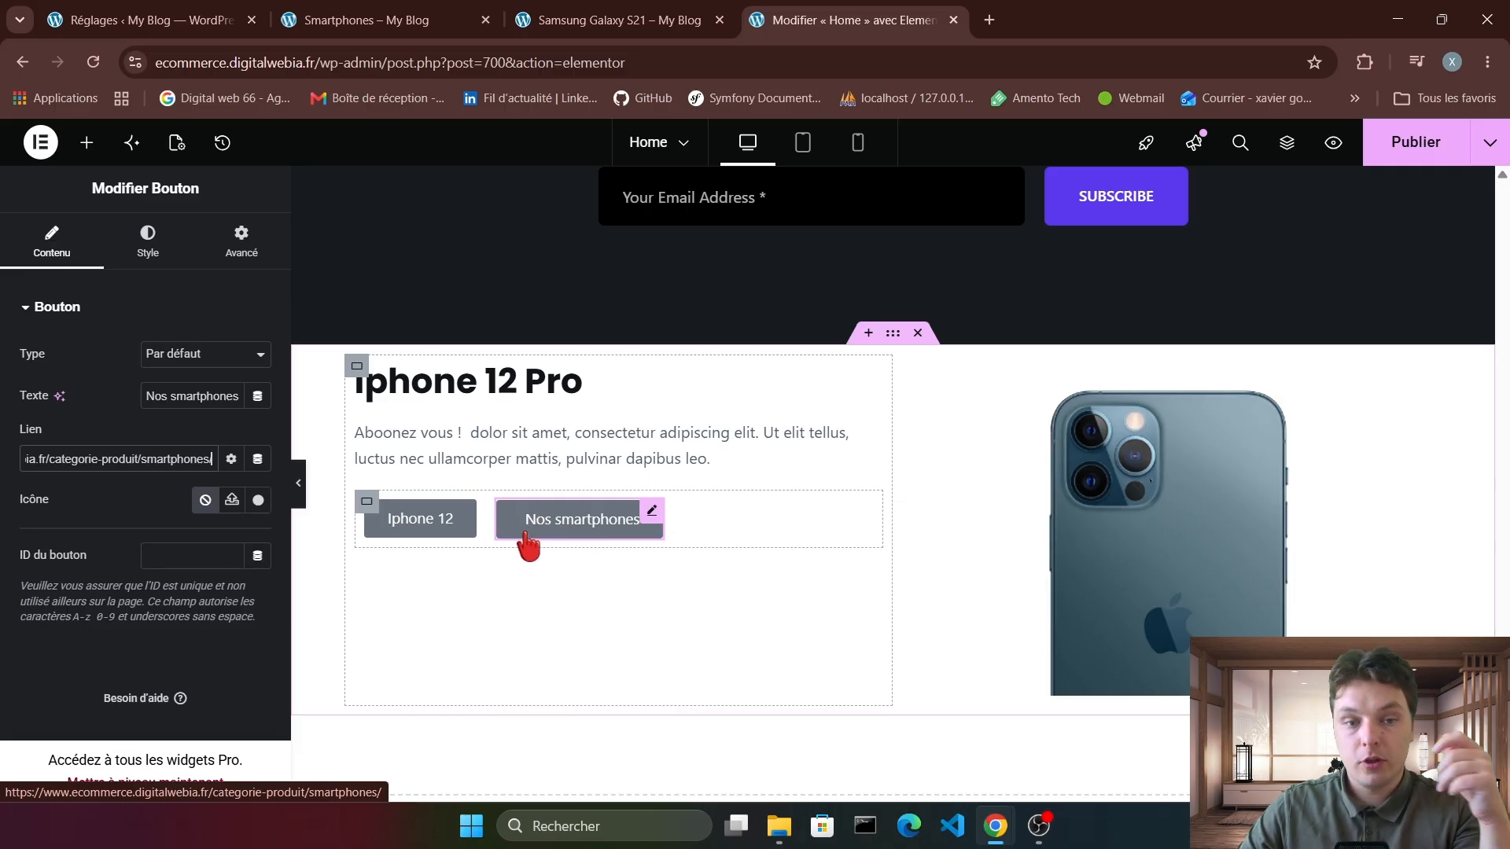
scroll(698, 488, "up", 20)
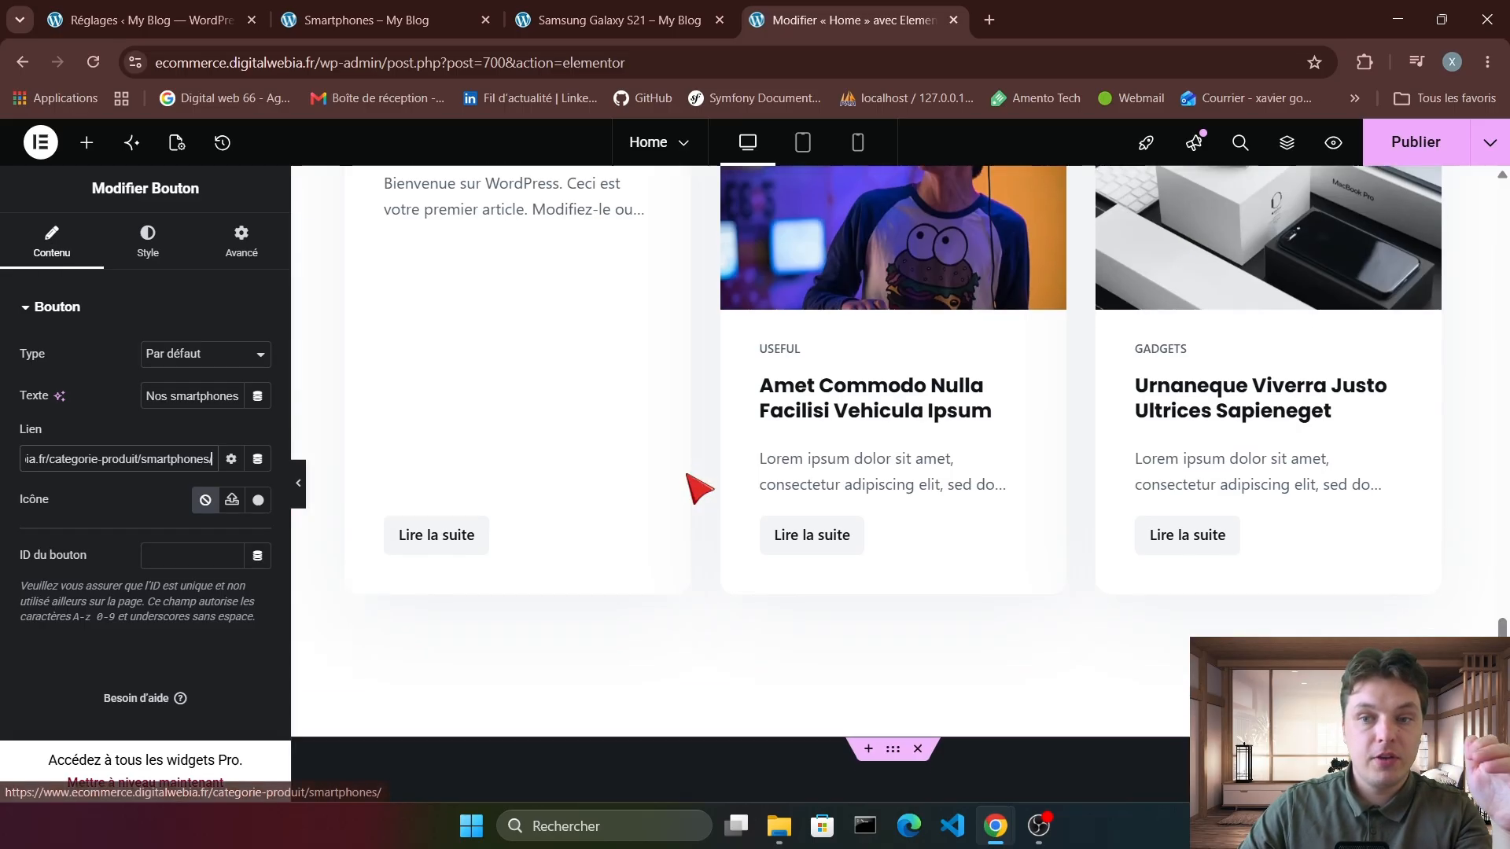
scroll(698, 488, "up", 10)
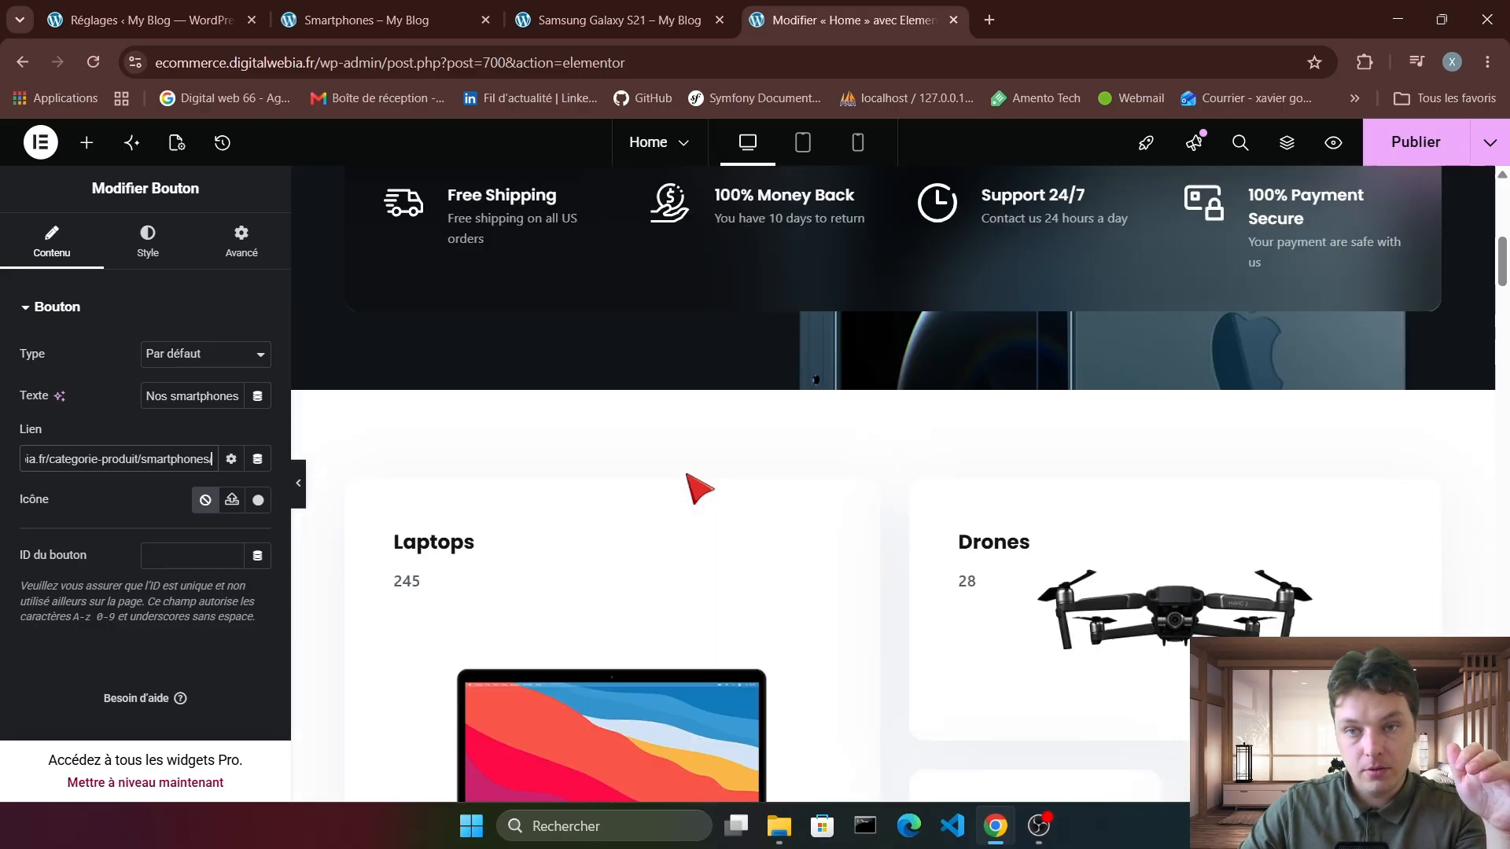
scroll(697, 489, "down", 2)
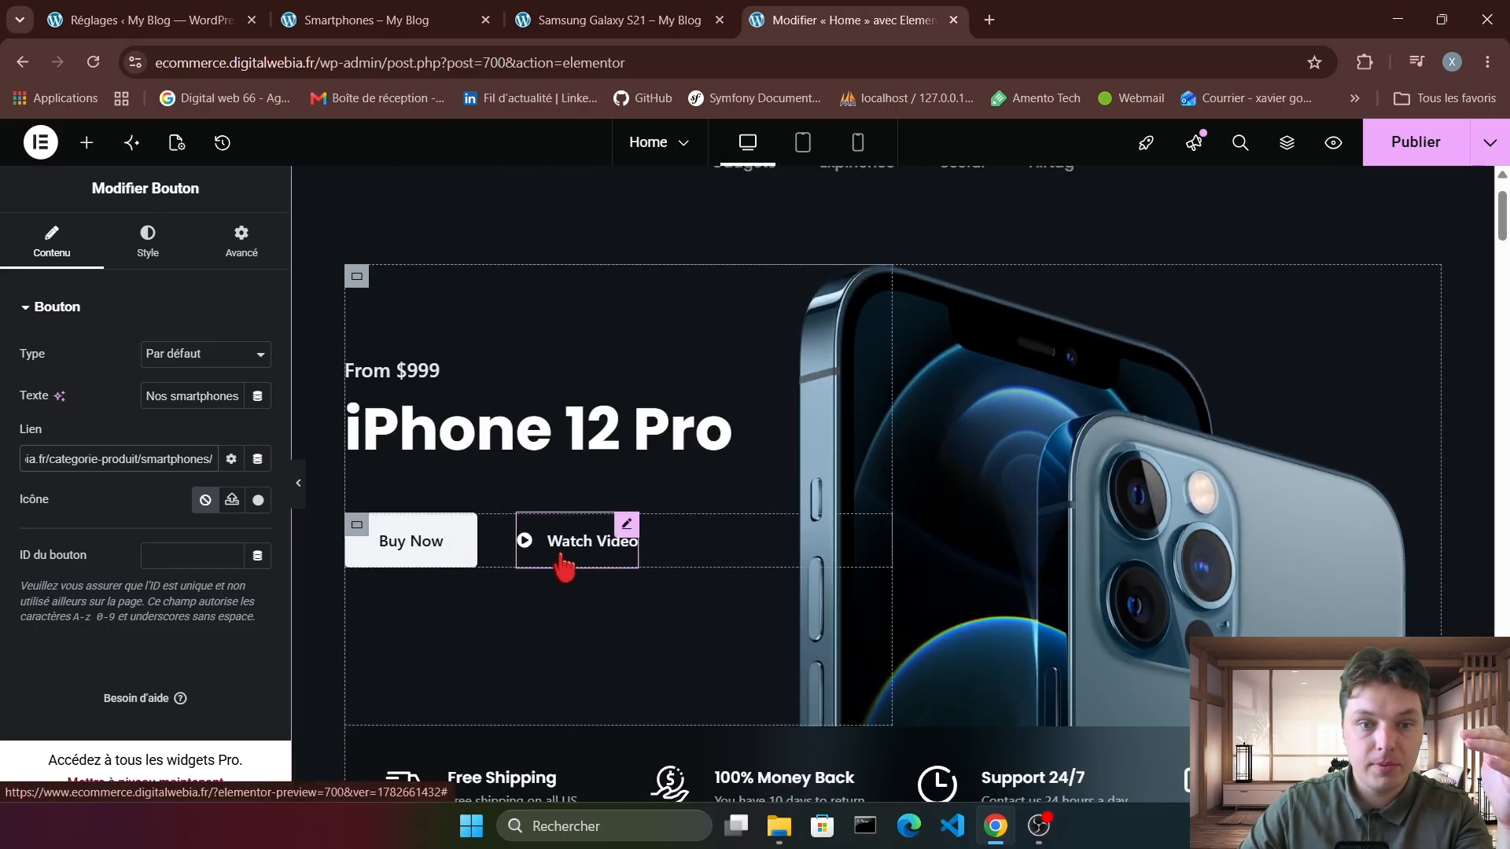
right_click(428, 551)
left_click(511, 359)
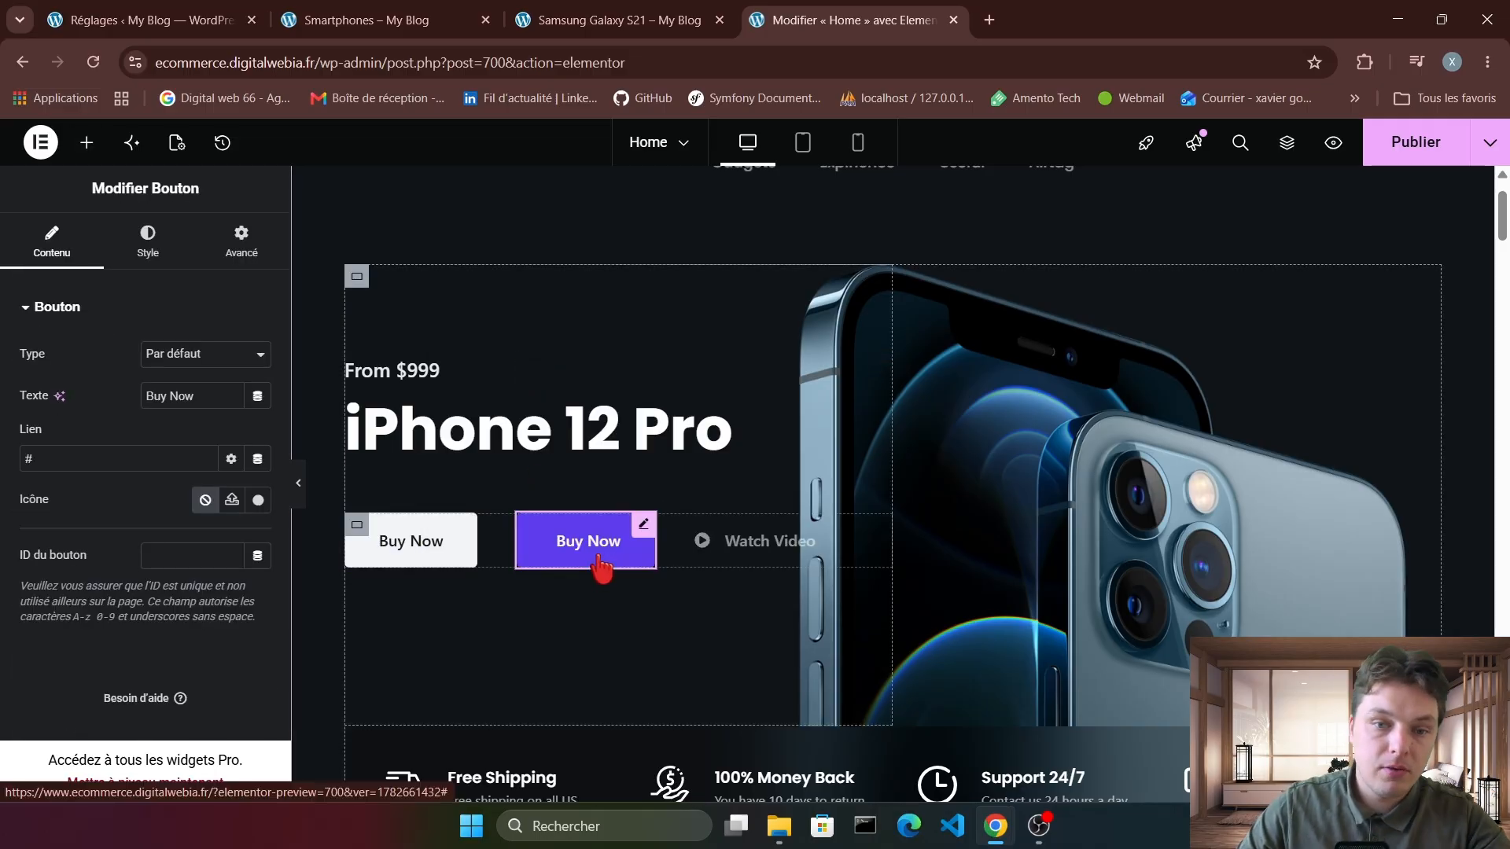
right_click(599, 560)
left_click(664, 778)
scroll(748, 549, "down", 15)
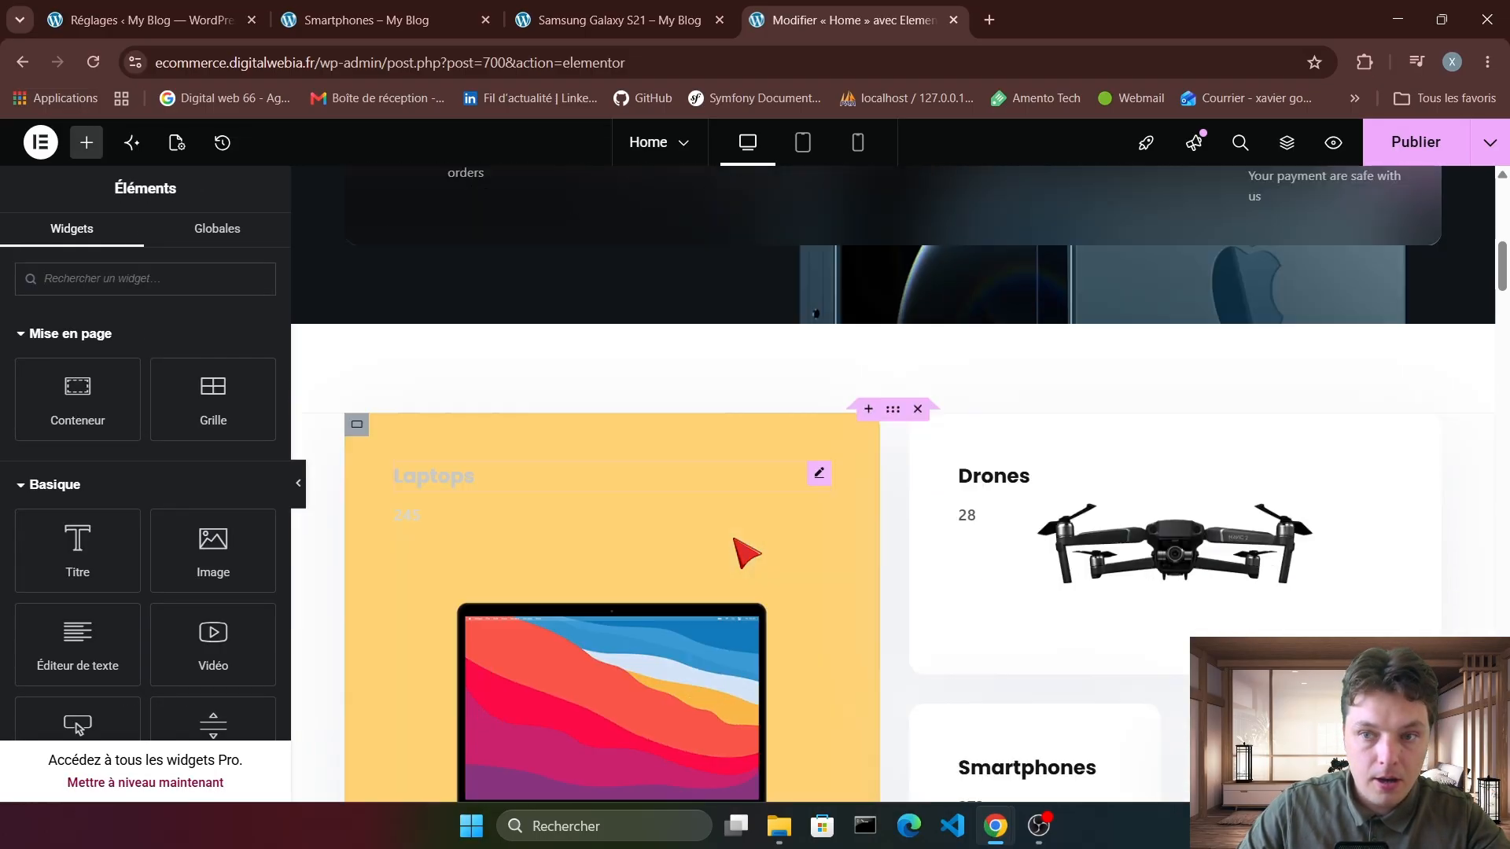
scroll(751, 549, "down", 20)
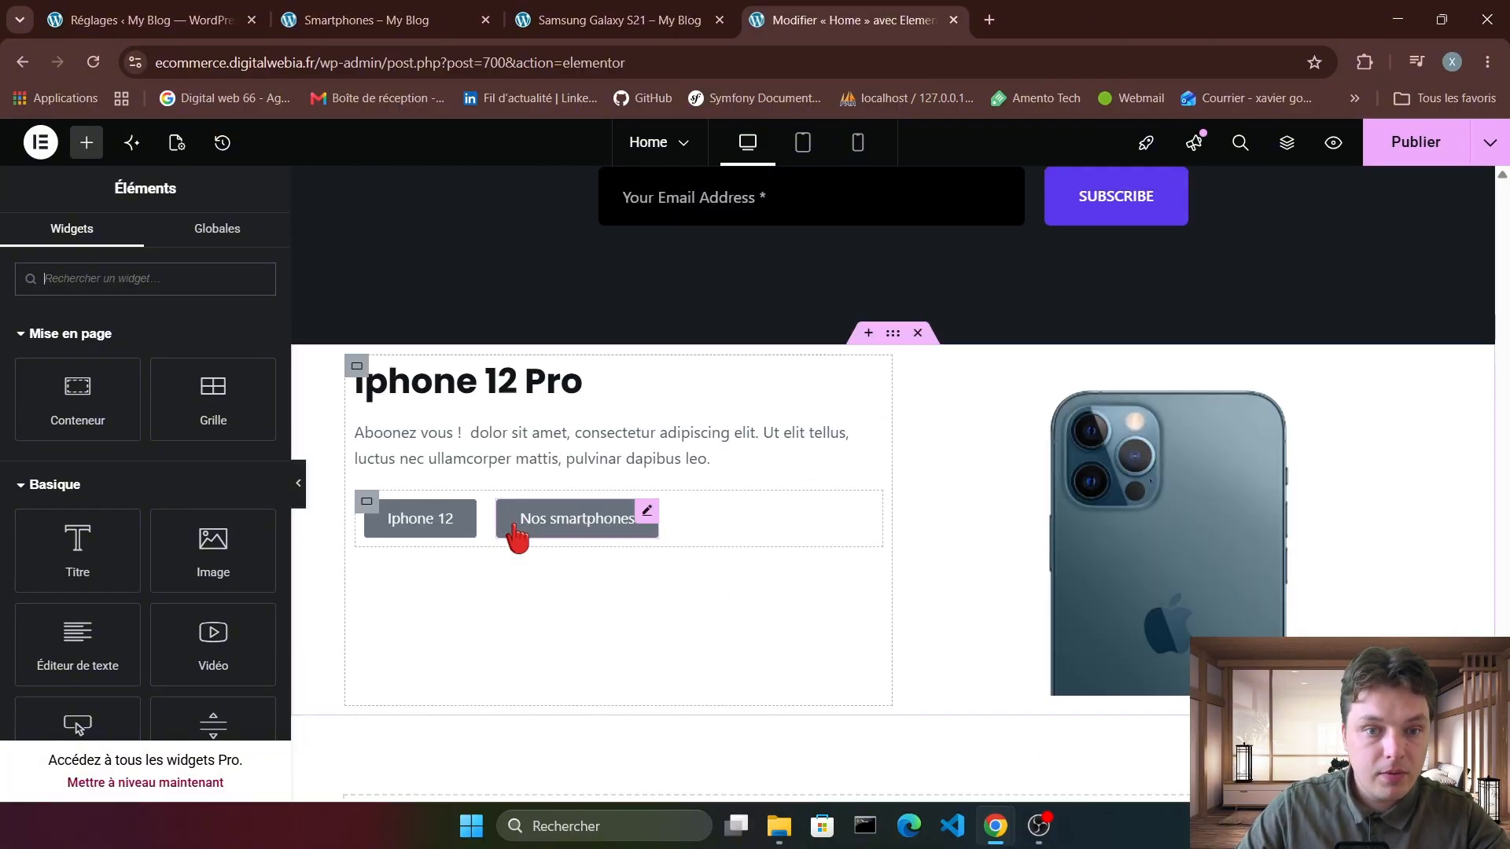
Duplicate the container holding the two buttons below itself and add a Titre widget at the start of the copy.
right_click(369, 507)
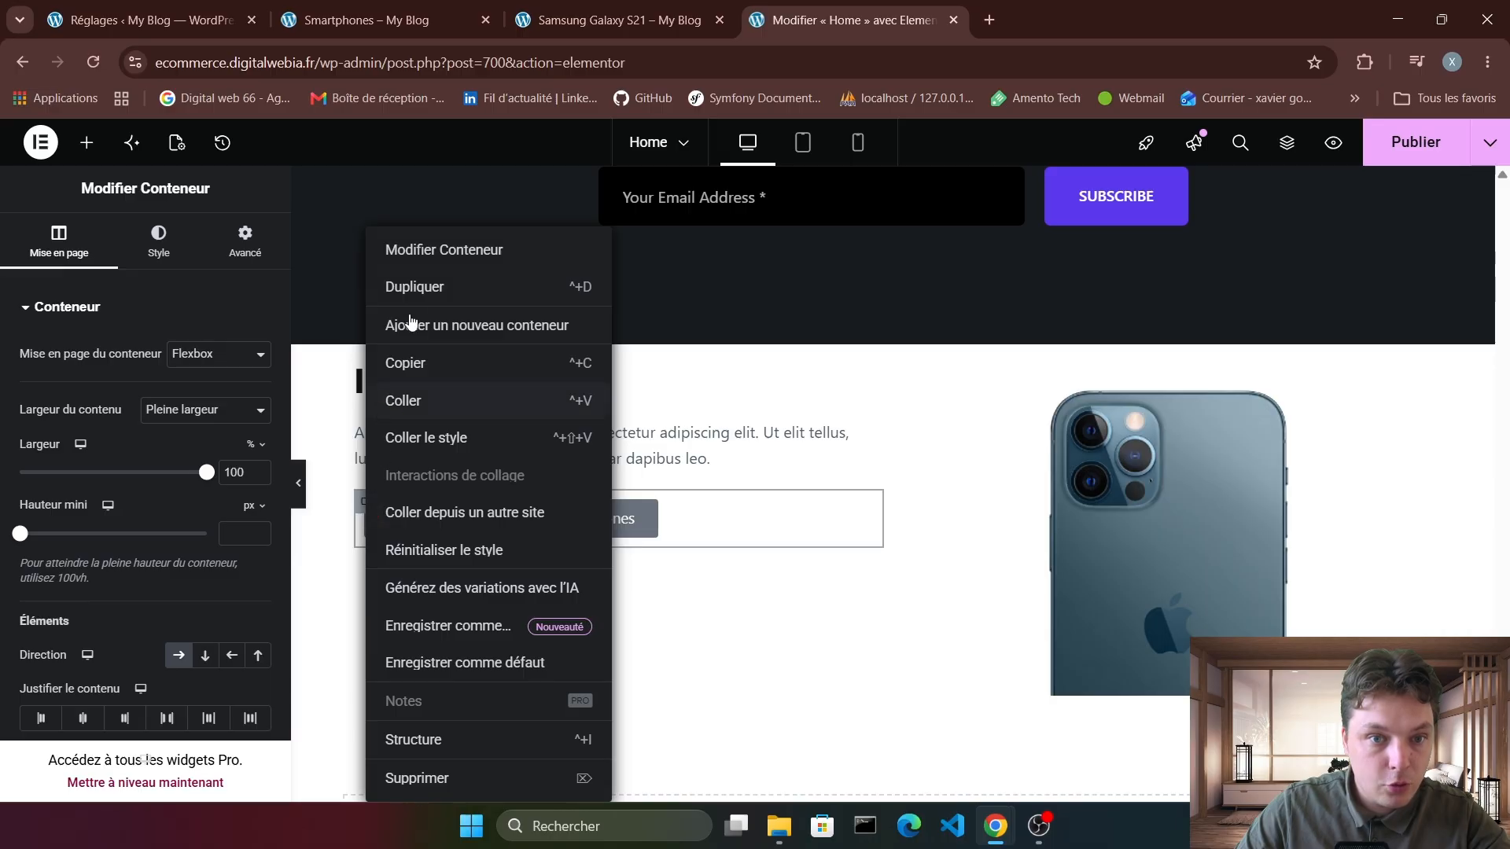
left_click(424, 287)
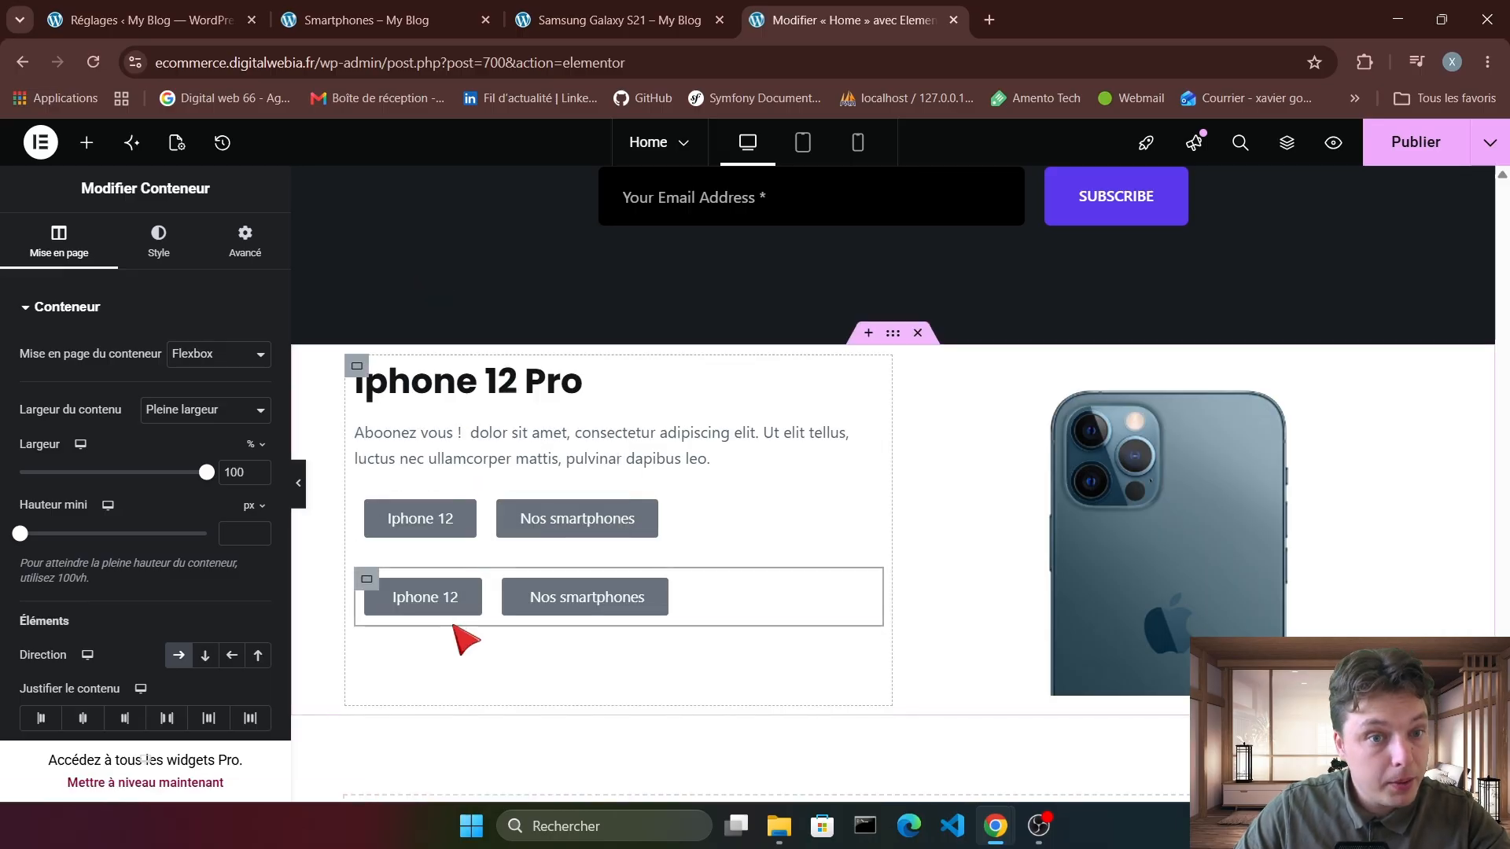
left_click(87, 142)
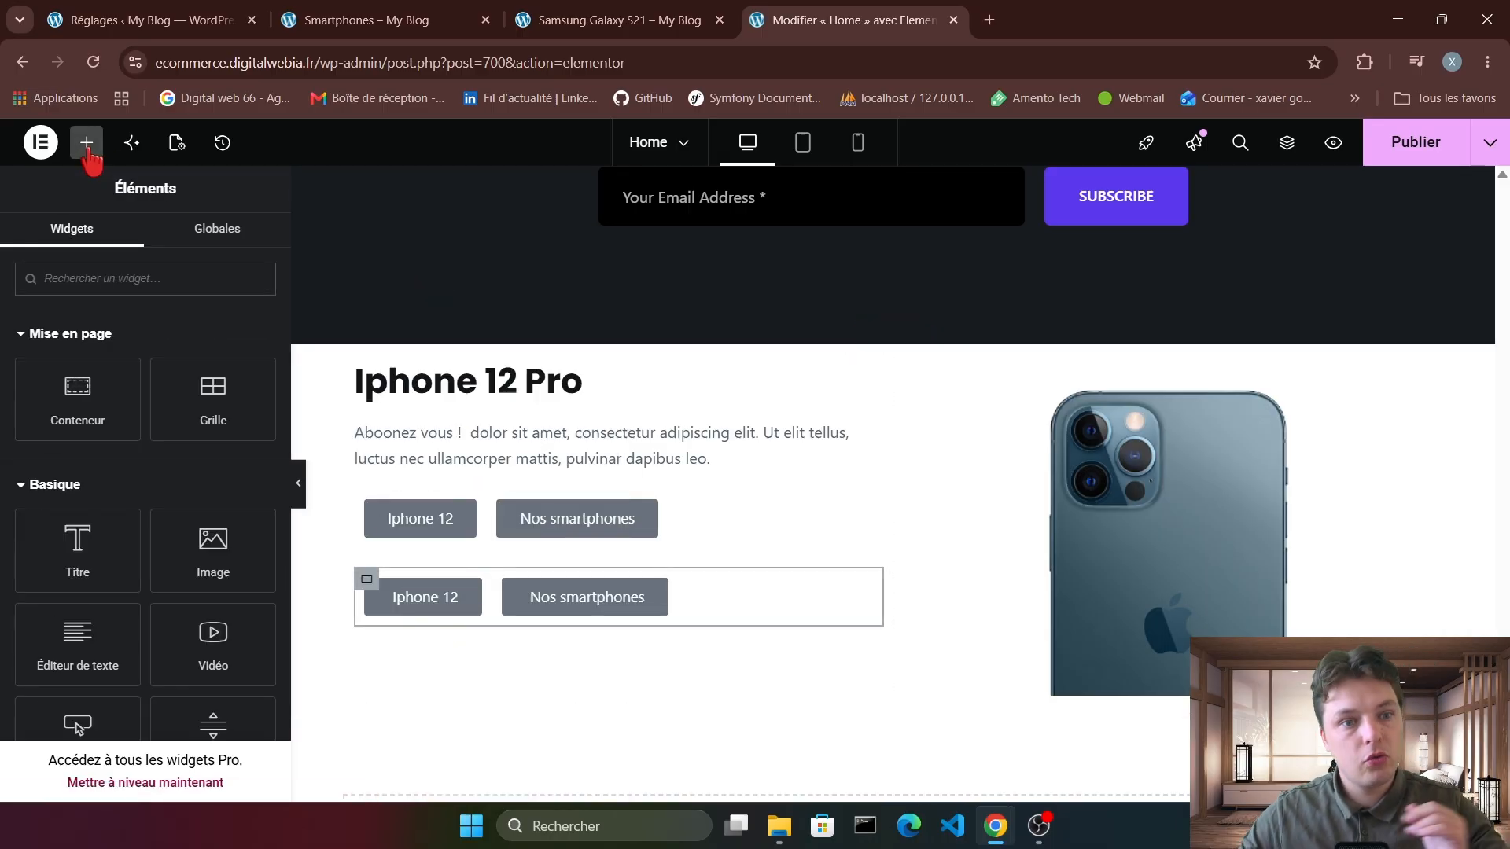
left_click_drag(50, 571, 431, 594)
Delete the copied "Iphone 12" and "Nos smartphones" buttons from the duplicated container, keeping only the new title.
right_click(703, 621)
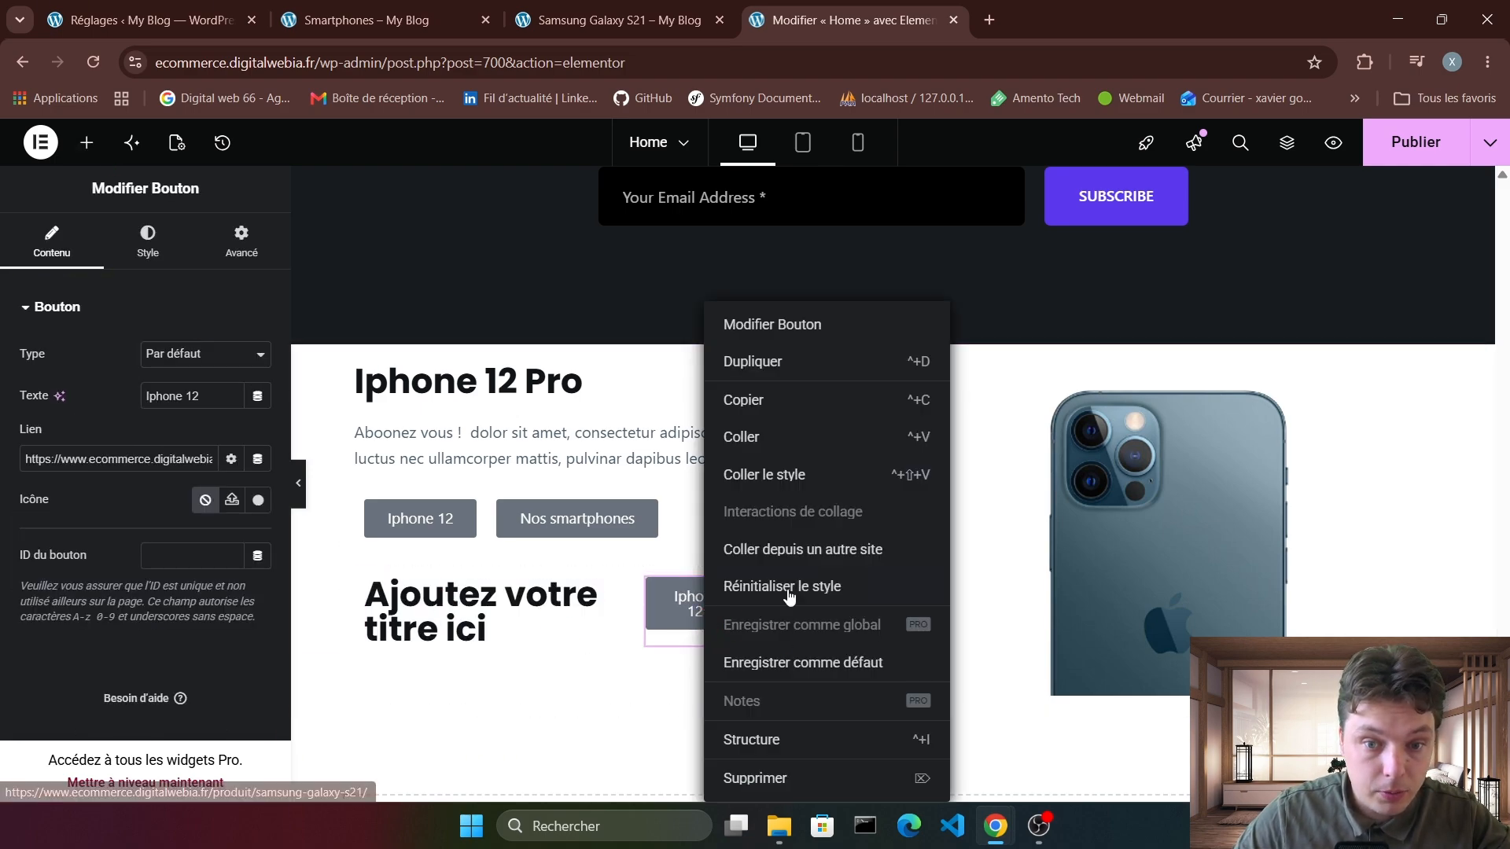
left_click(809, 778)
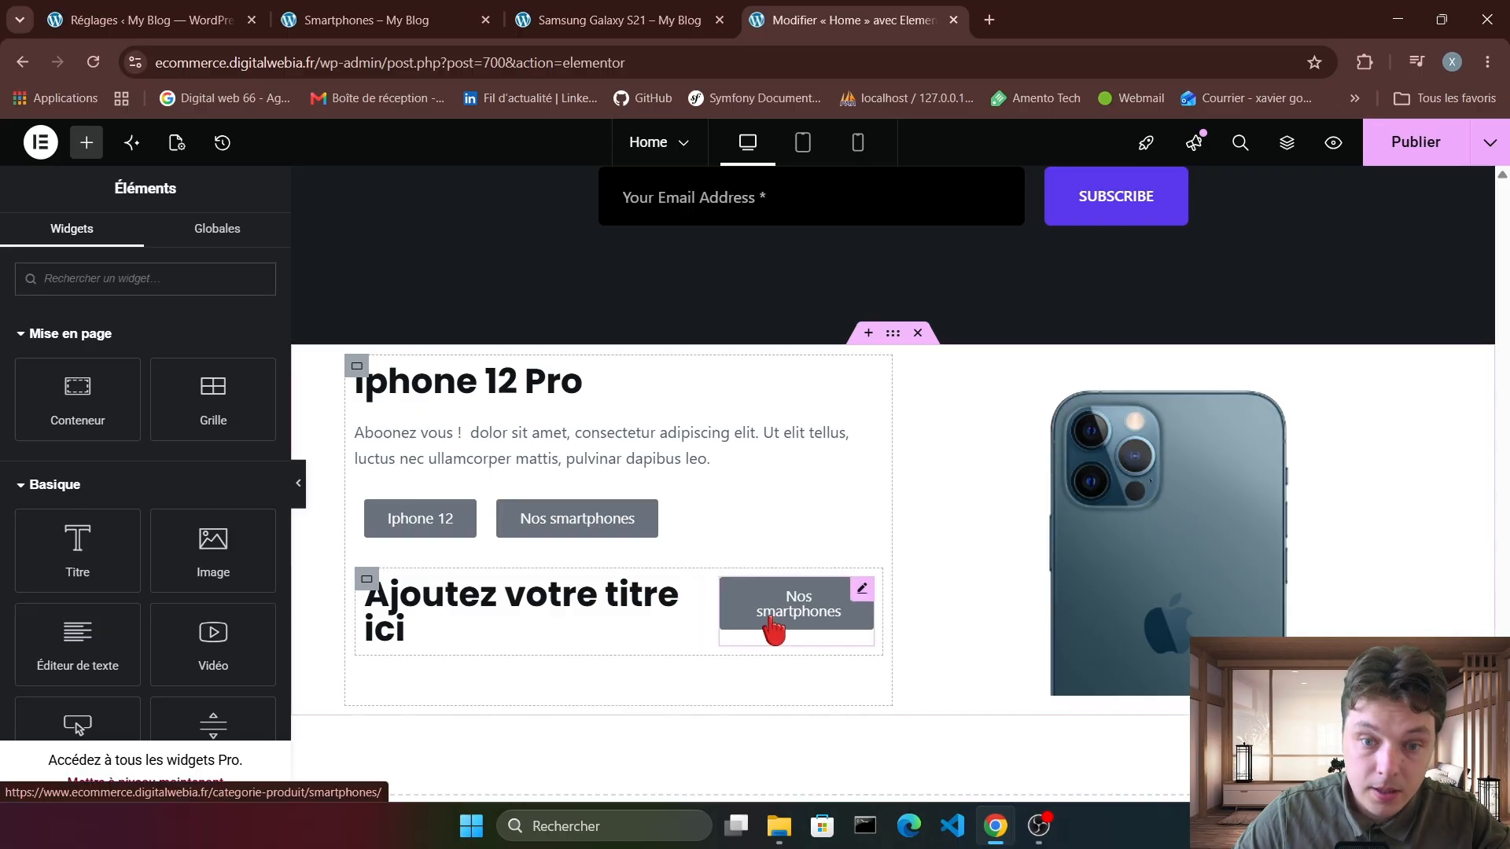
right_click(775, 625)
left_click(824, 780)
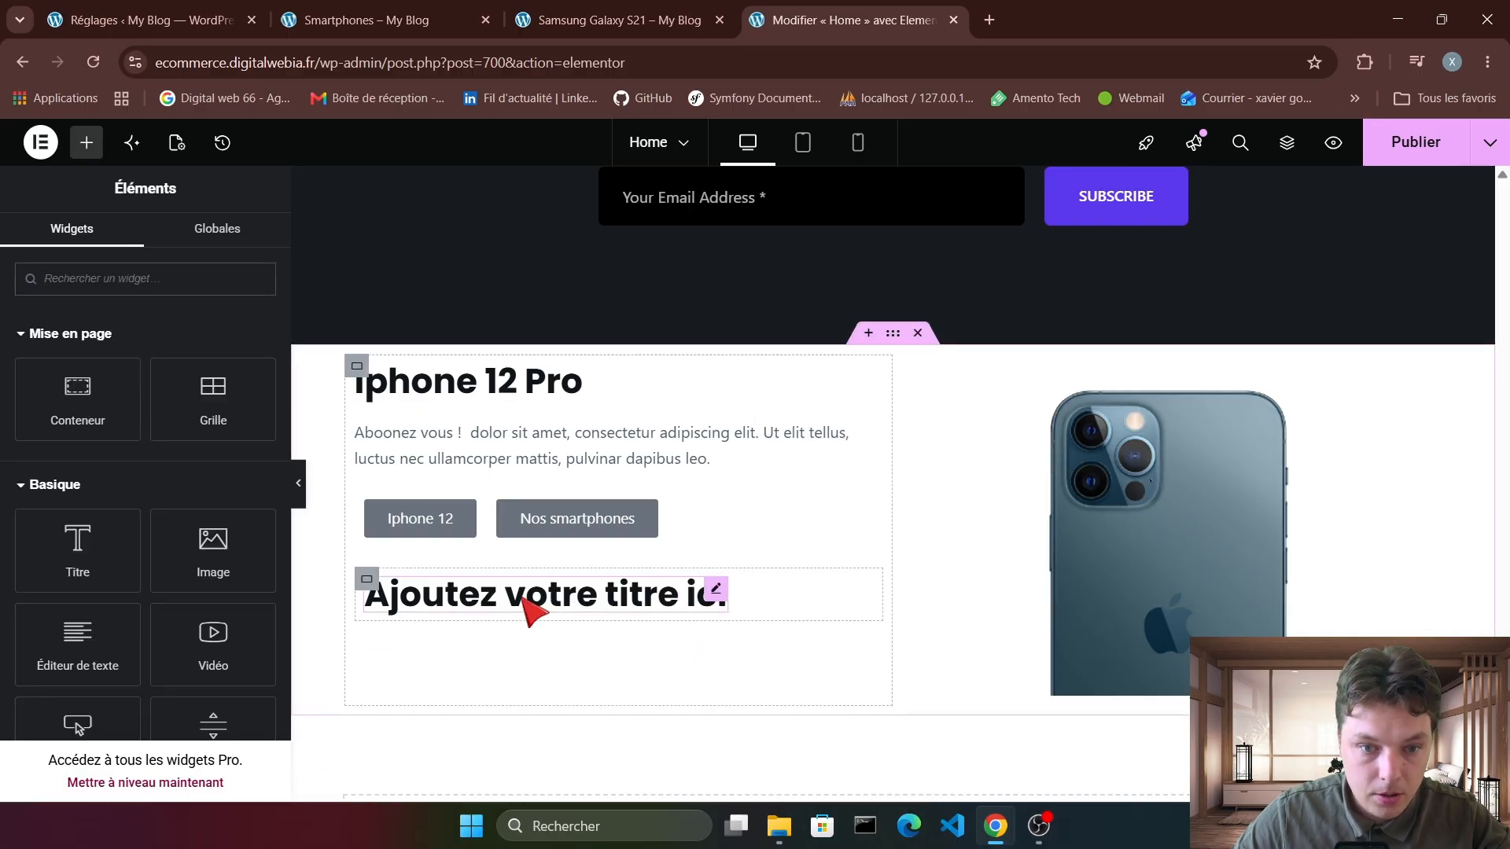
Set the typography size of the new "Ajoutez votre titre ici" title to 10 px.
left_click(530, 613)
left_click(148, 240)
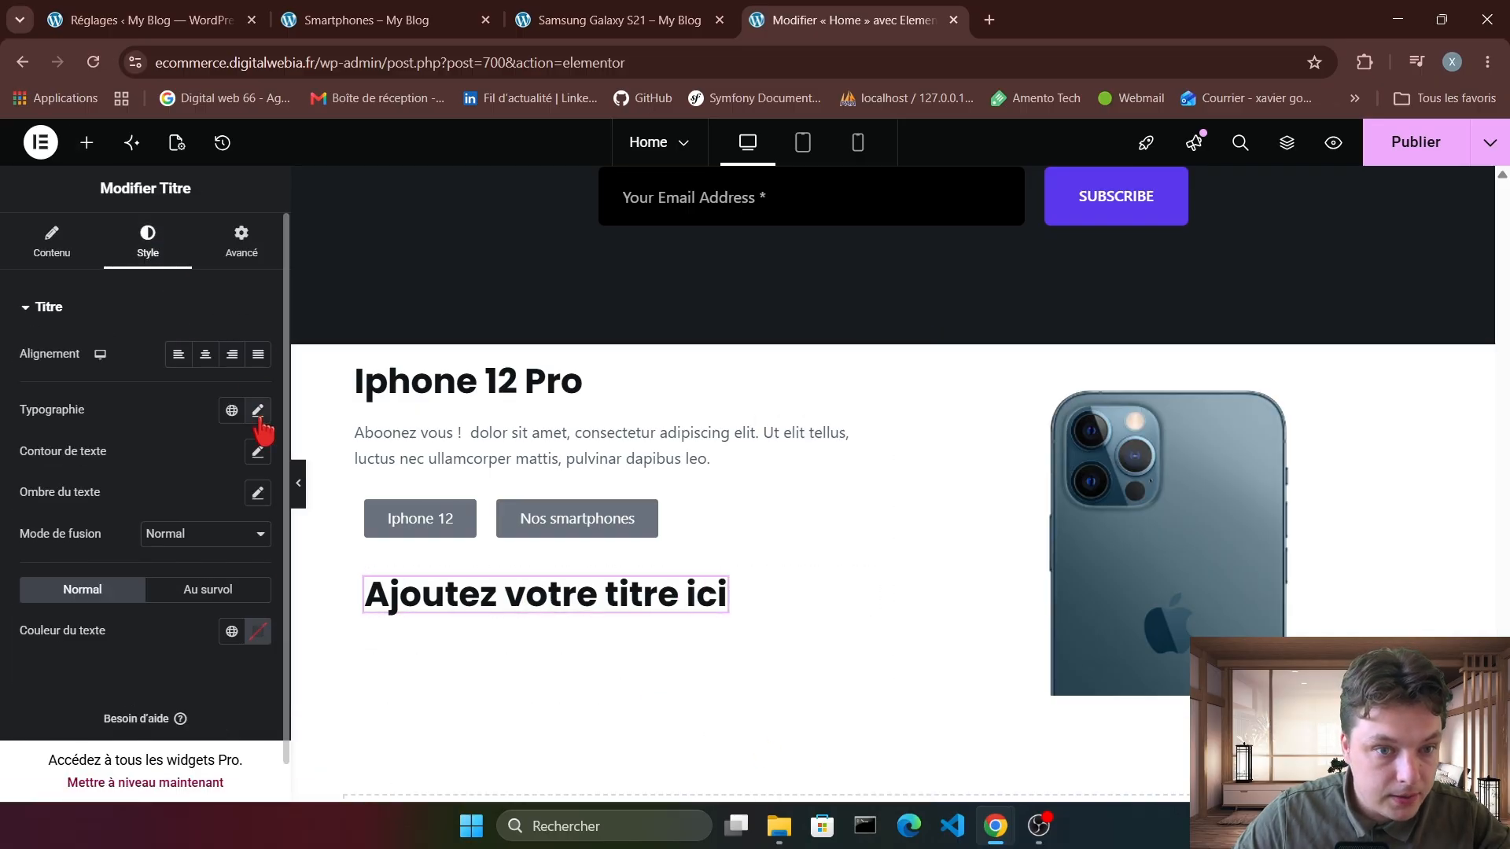
left_click(258, 410)
left_click_drag(37, 564, 45, 564)
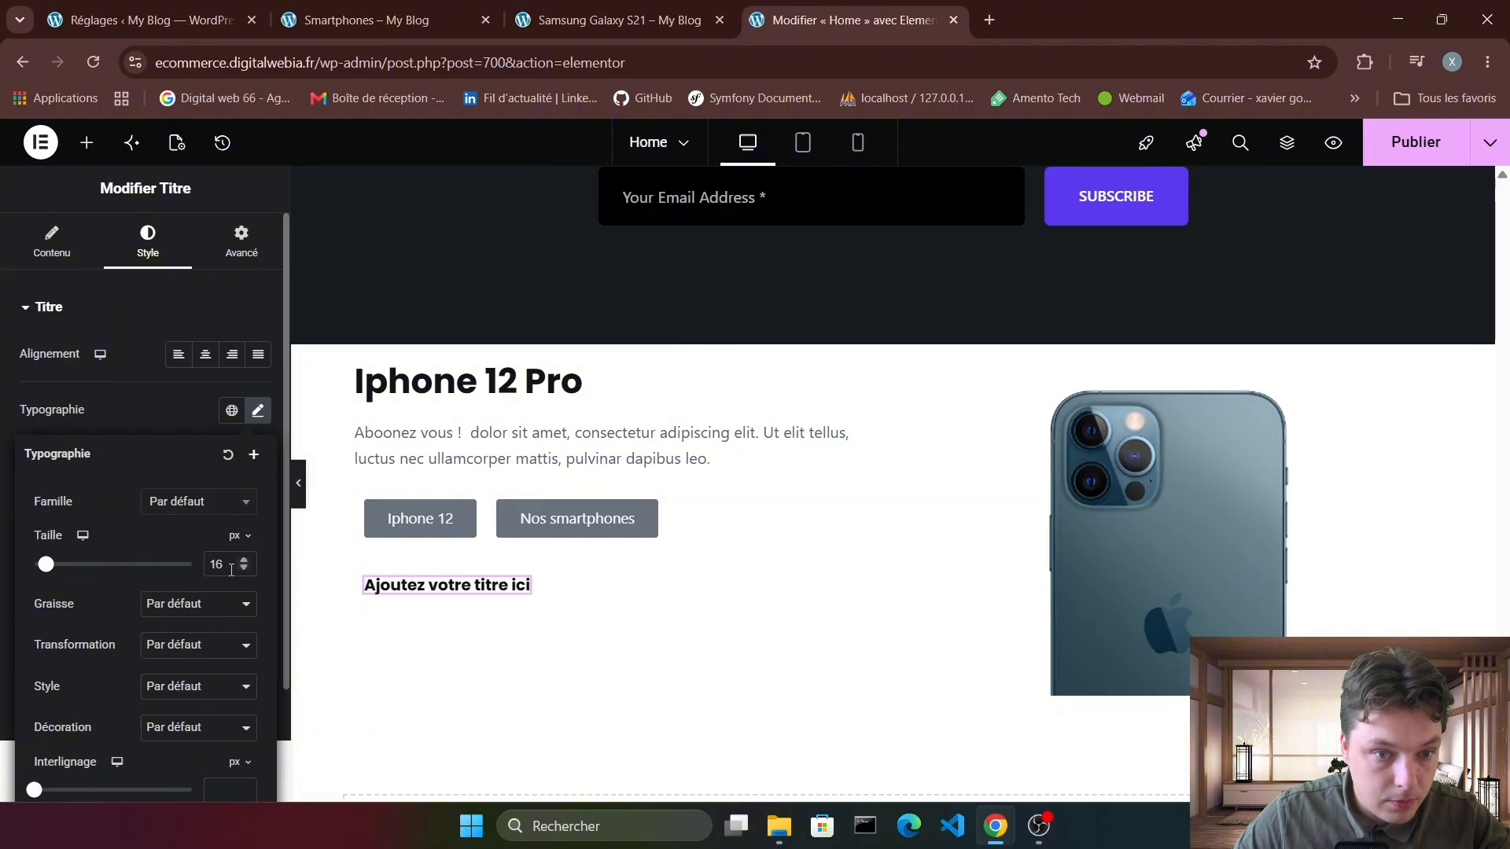
type("10")
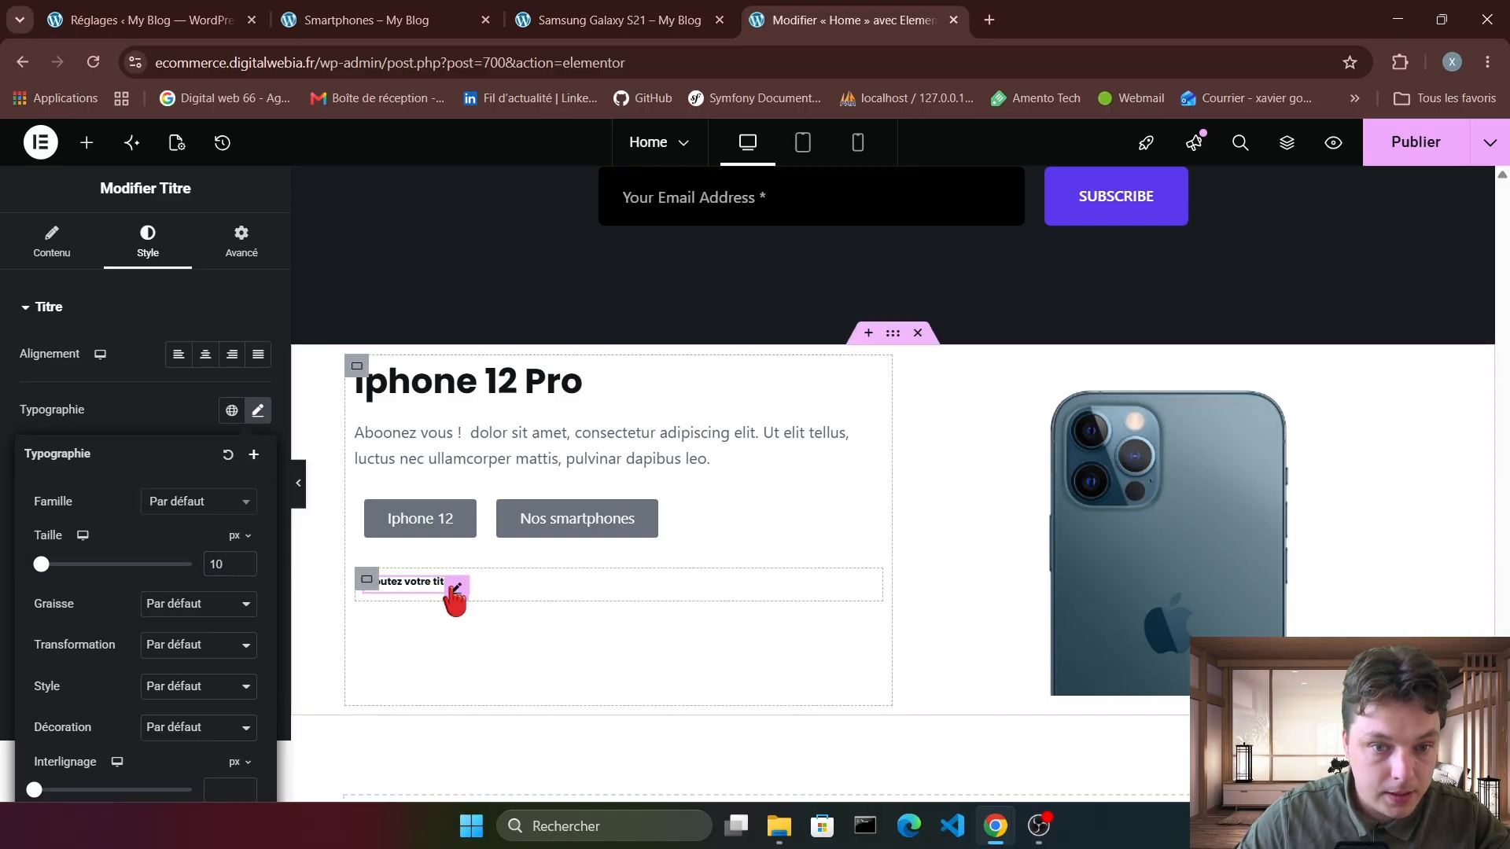
Duplicate the small title twice so that three titles sit side by side in the row.
right_click(456, 589)
left_click(520, 360)
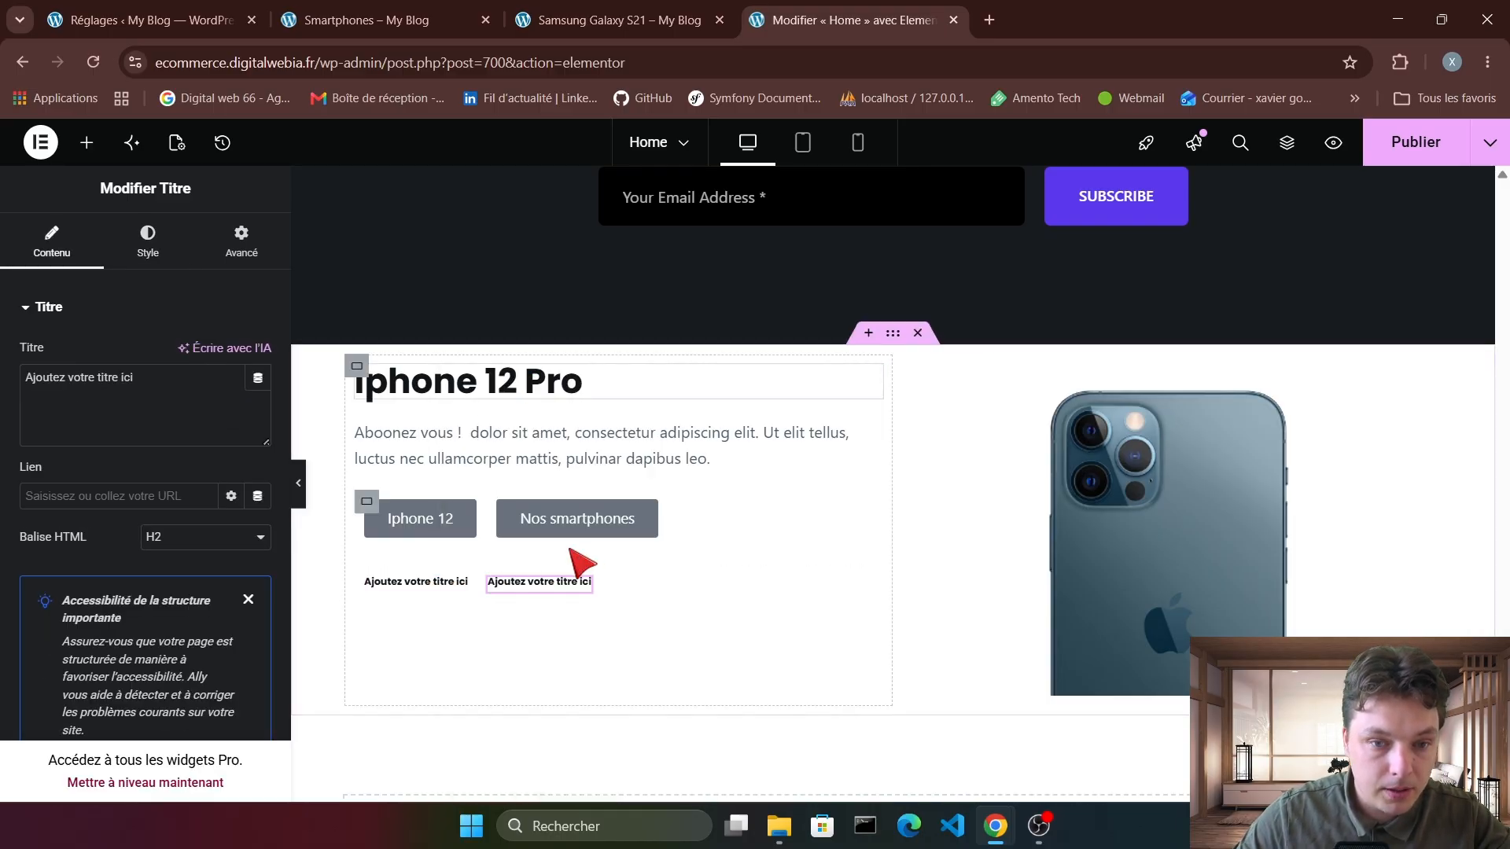
right_click(583, 590)
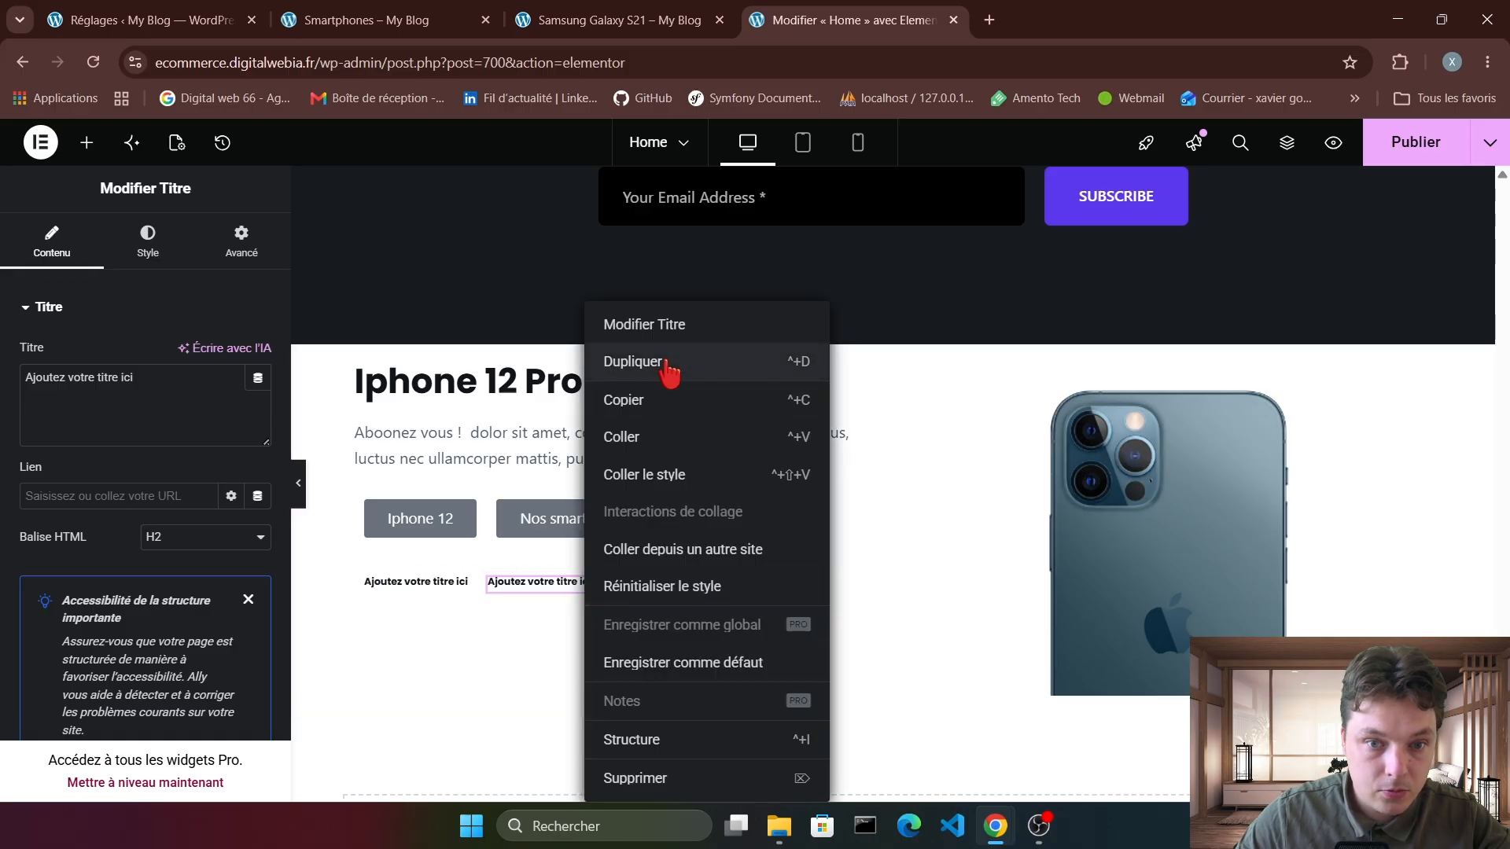
left_click(668, 362)
Change the HTML tag of each of the three small titles to span.
left_click(457, 588)
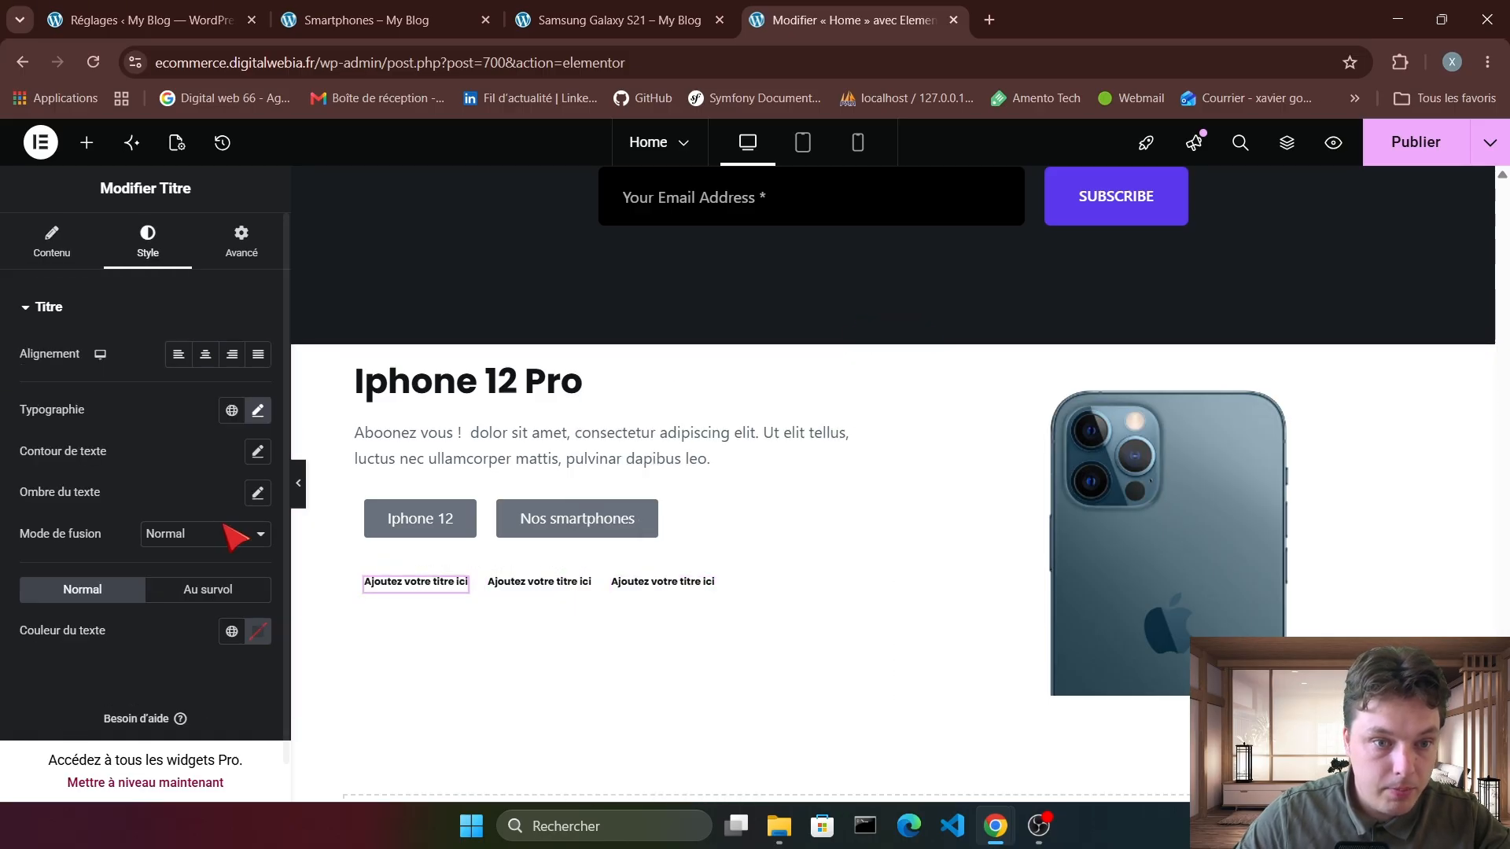
left_click(50, 250)
left_click(188, 540)
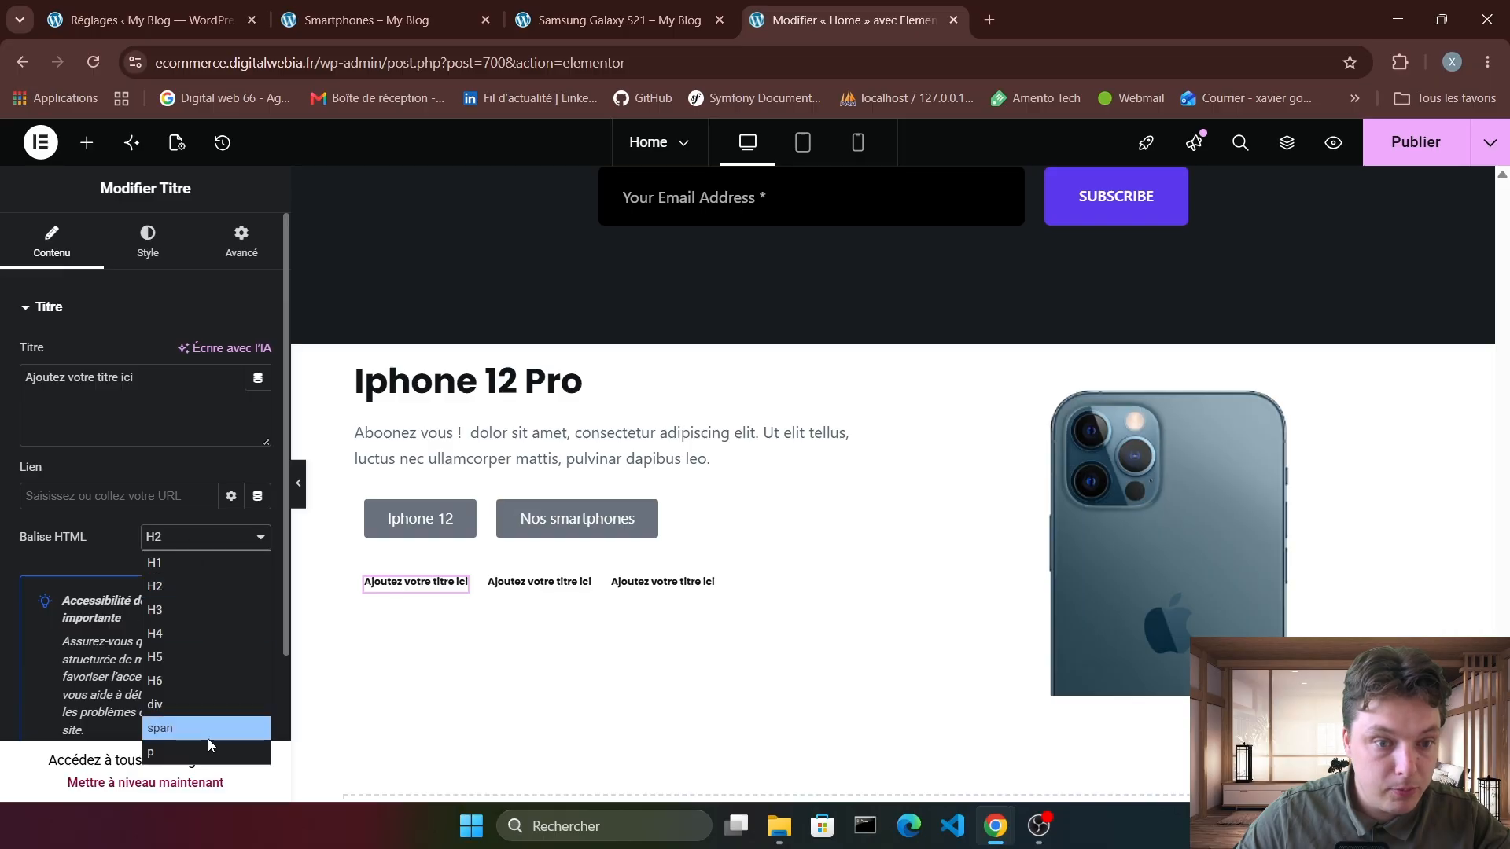
left_click(181, 728)
left_click(566, 586)
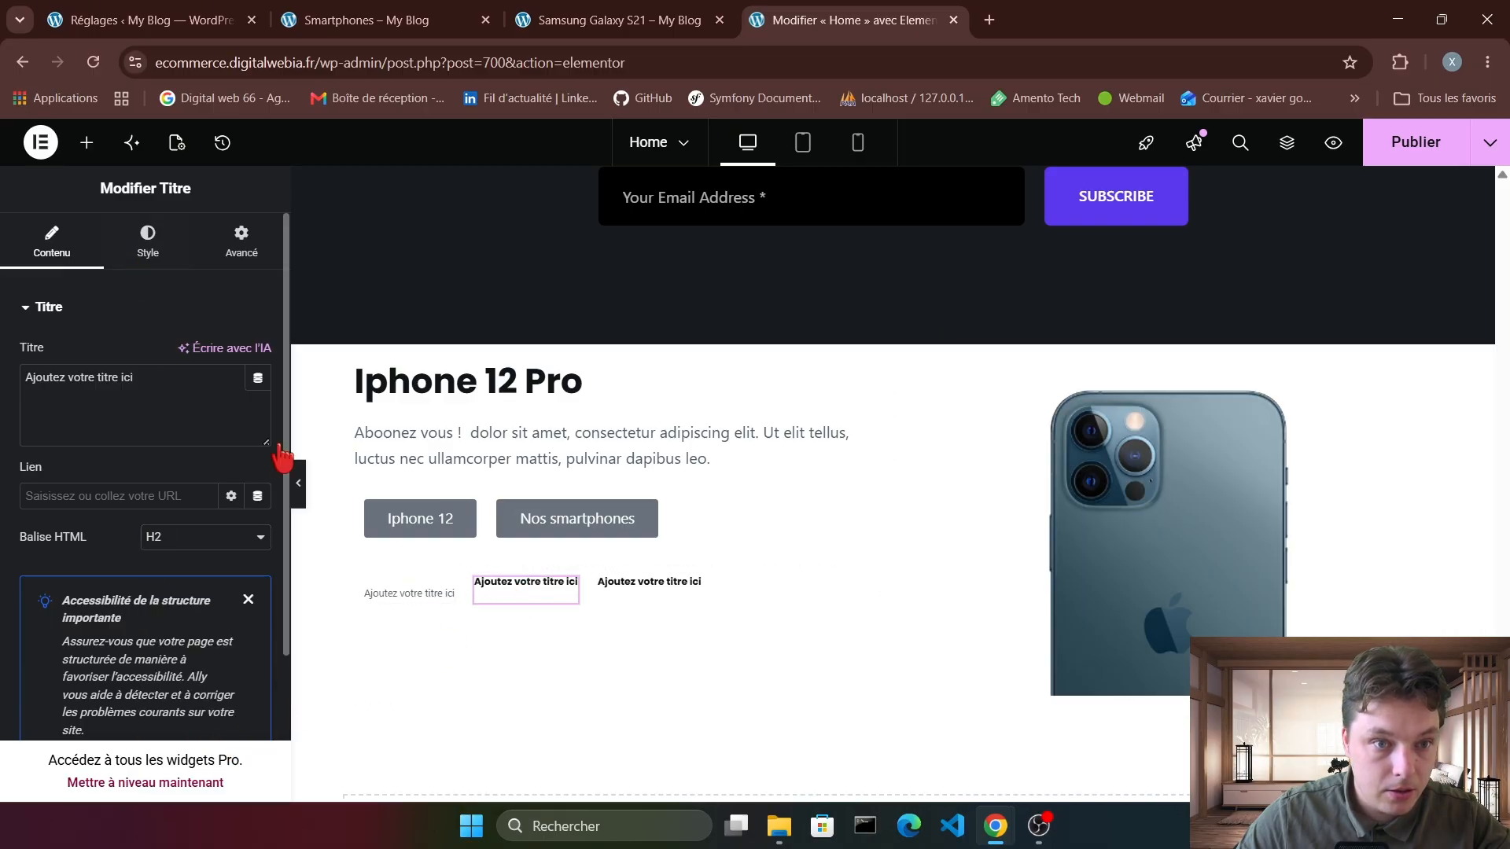
left_click(202, 537)
left_click(192, 732)
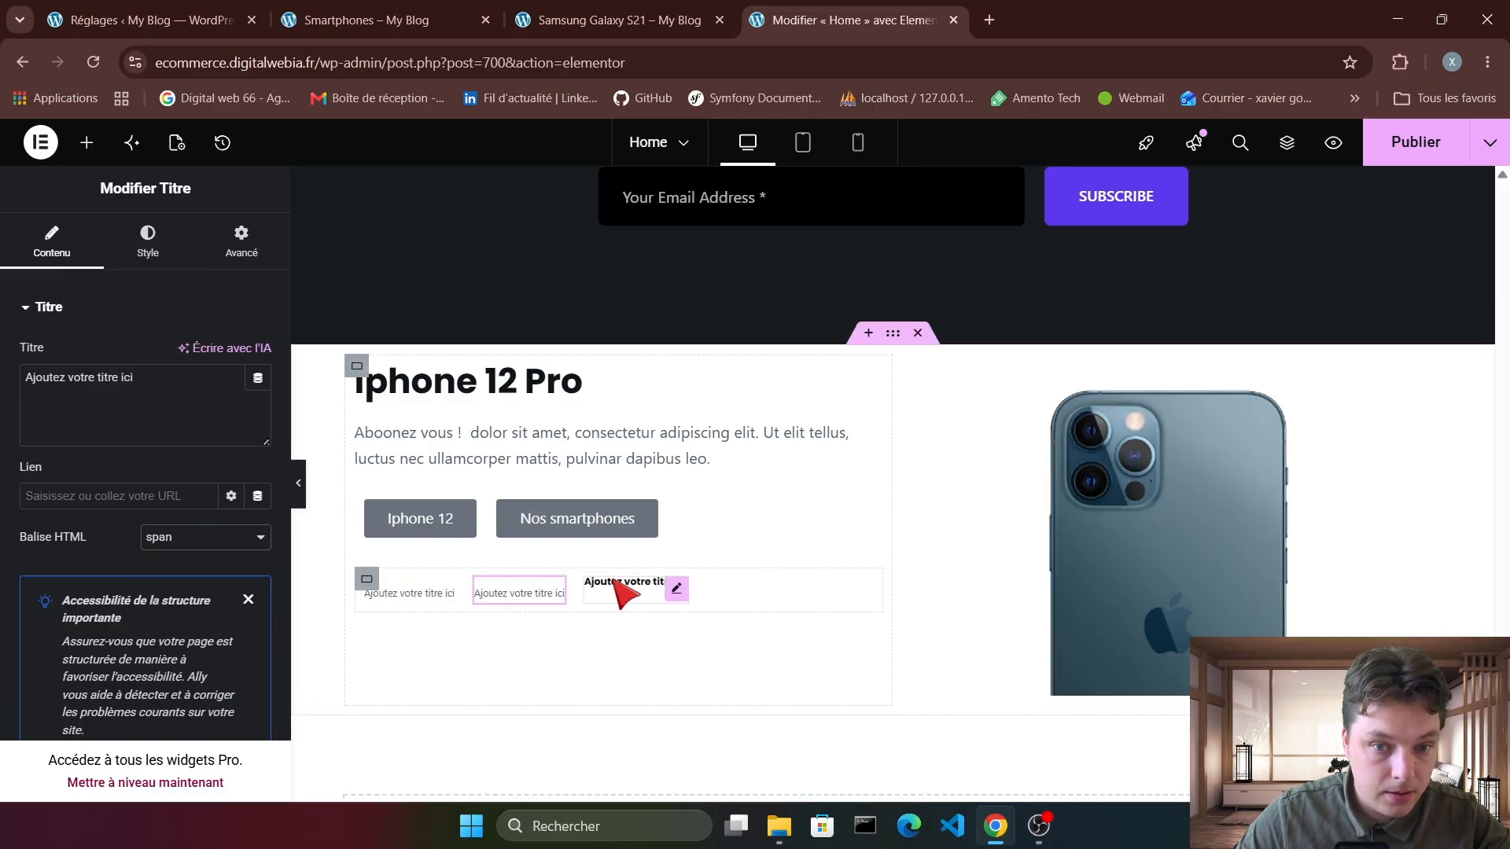
left_click(636, 588)
left_click(206, 537)
left_click(184, 730)
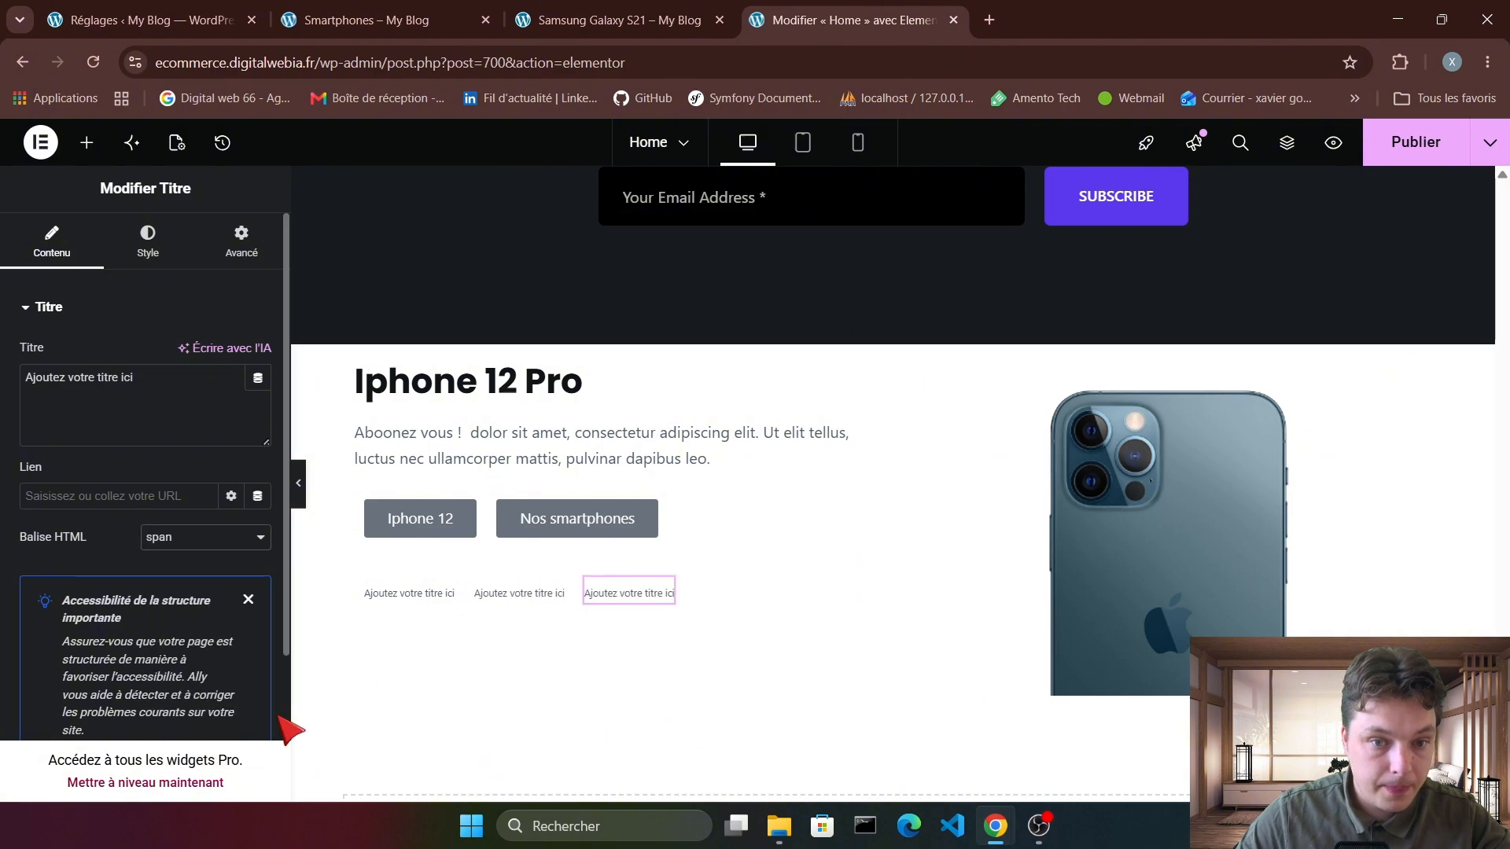
Set the texts of the three small titles, in order, to "100% neuf", "cb x 3" and "100 français".
left_click(409, 593)
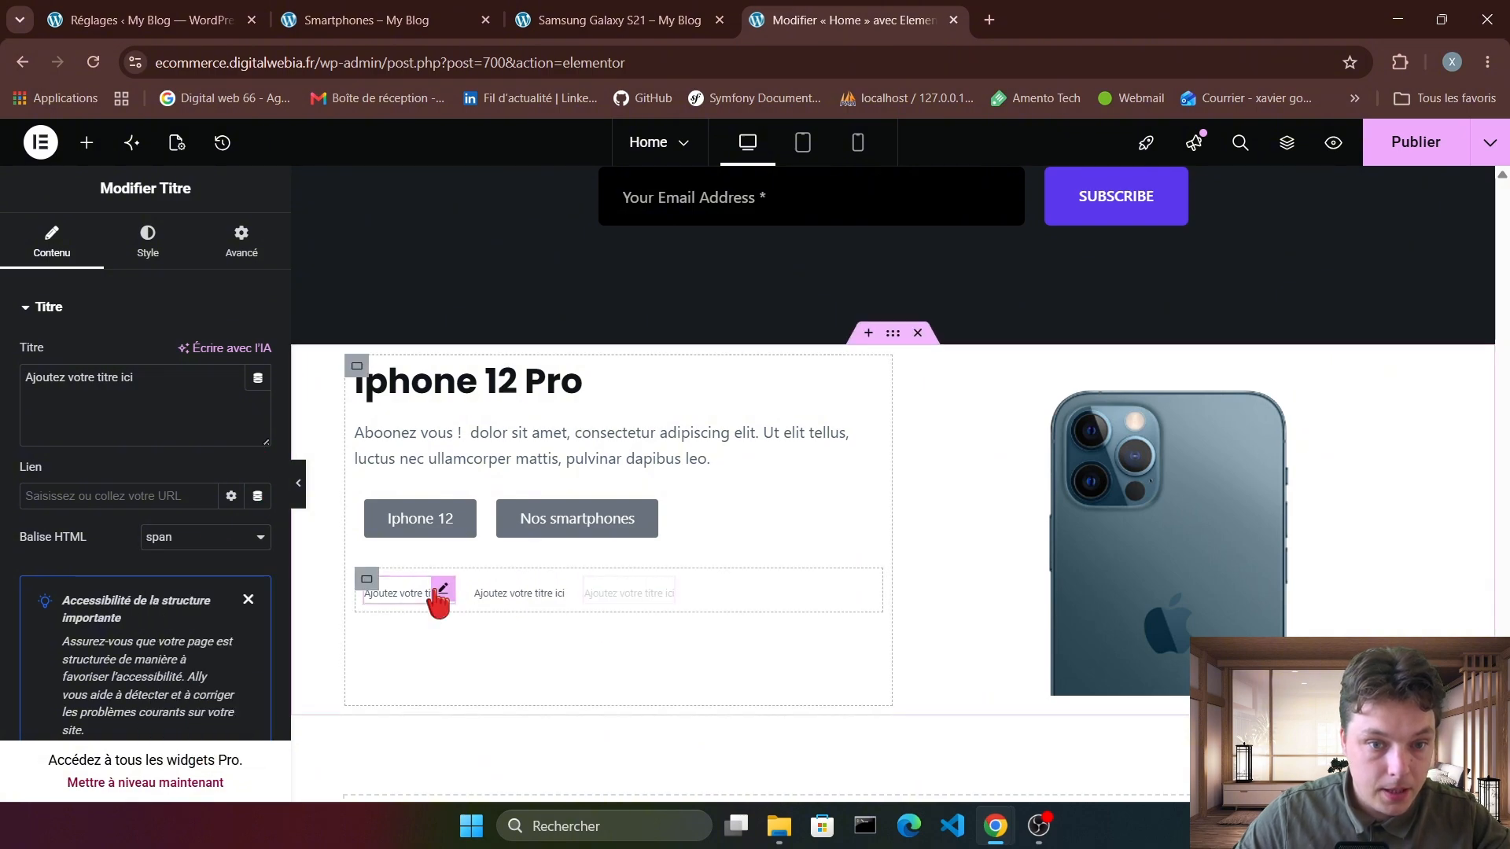
triple_click(124, 381)
type("100")
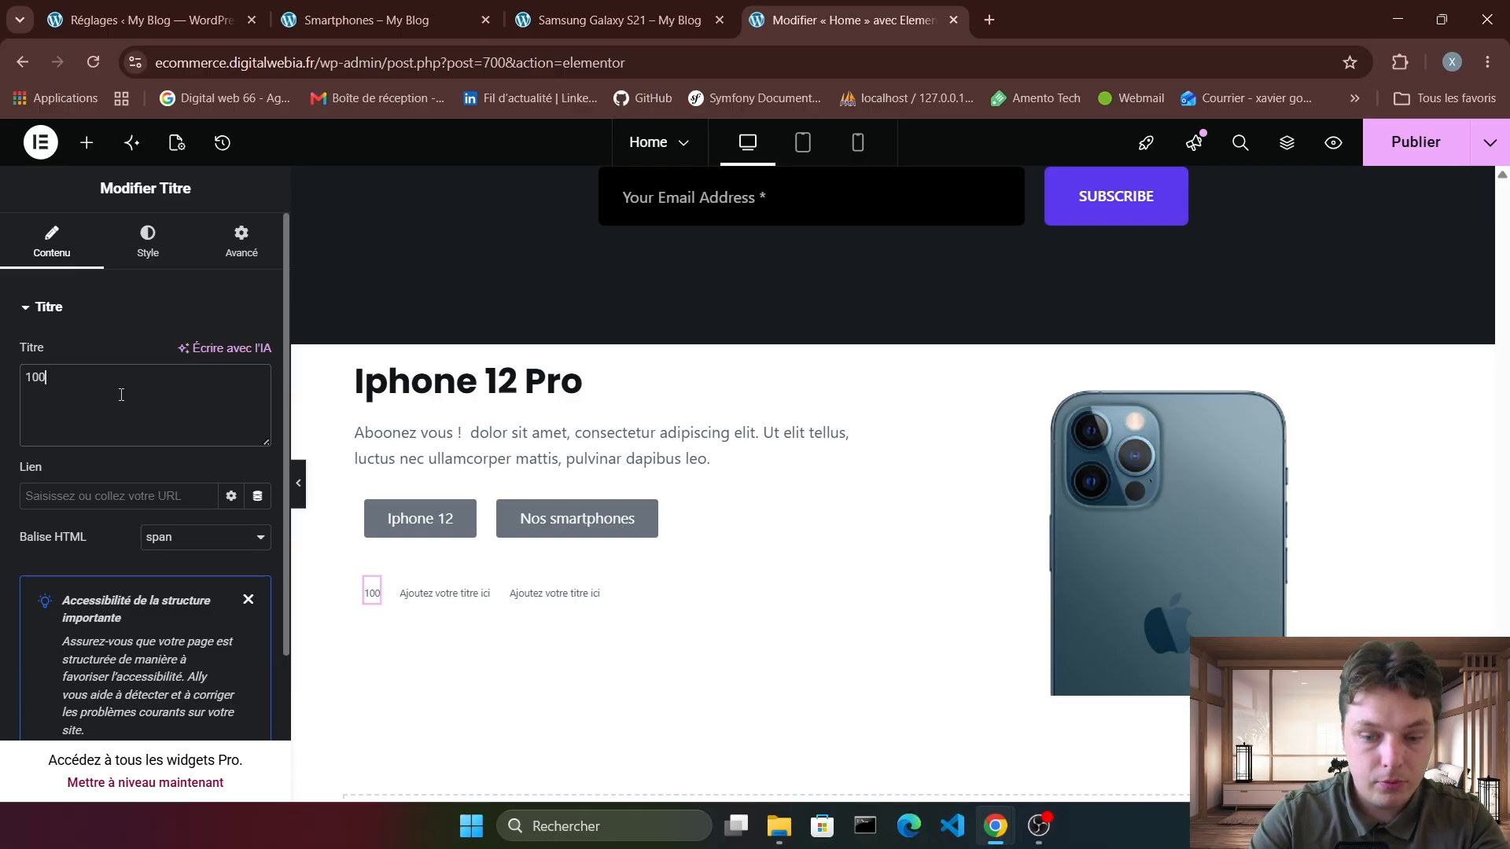
type("% neuf")
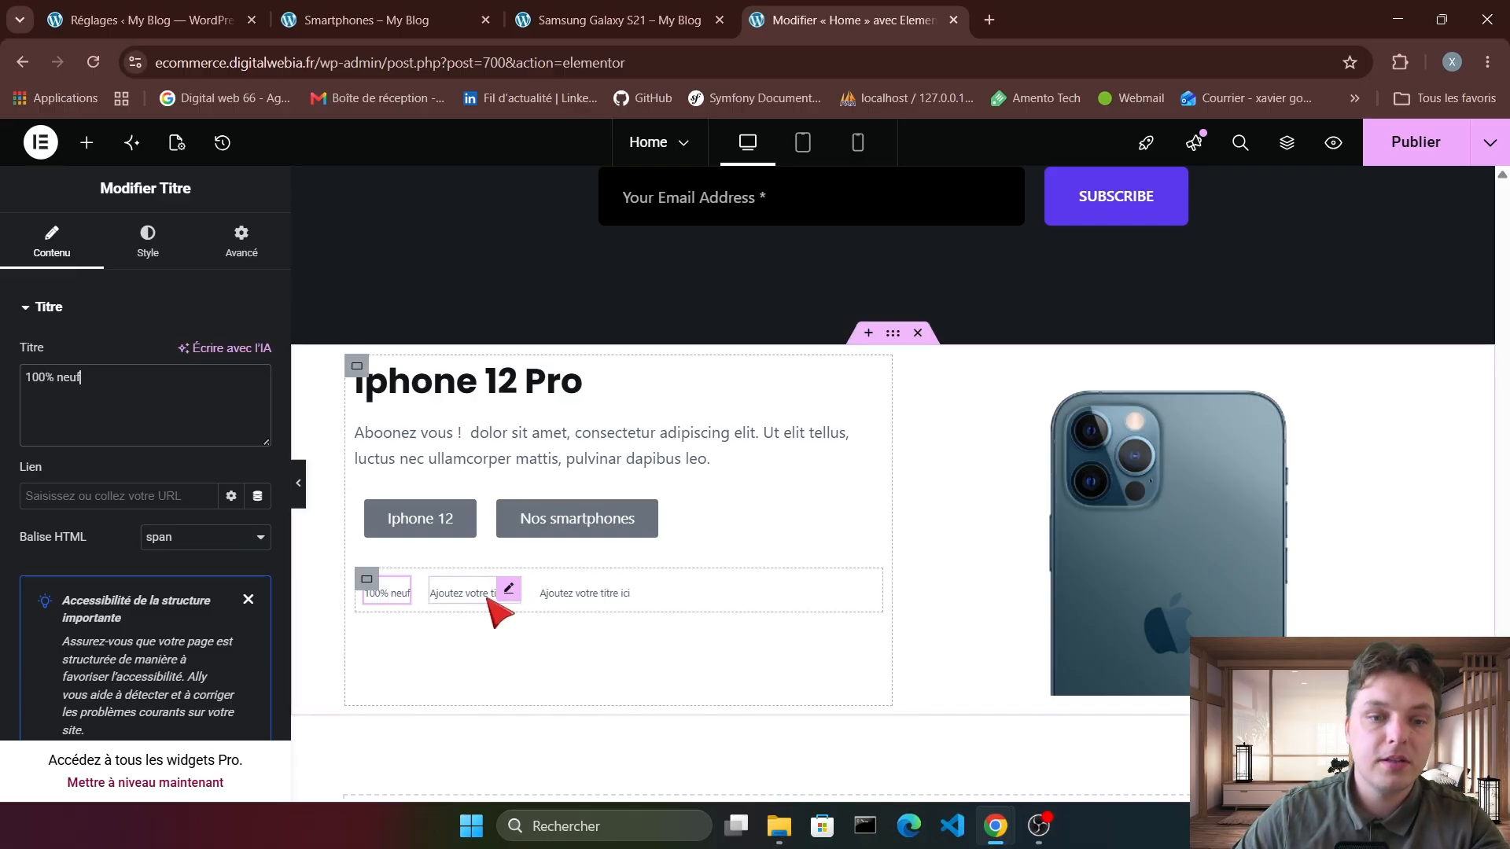
left_click(511, 592)
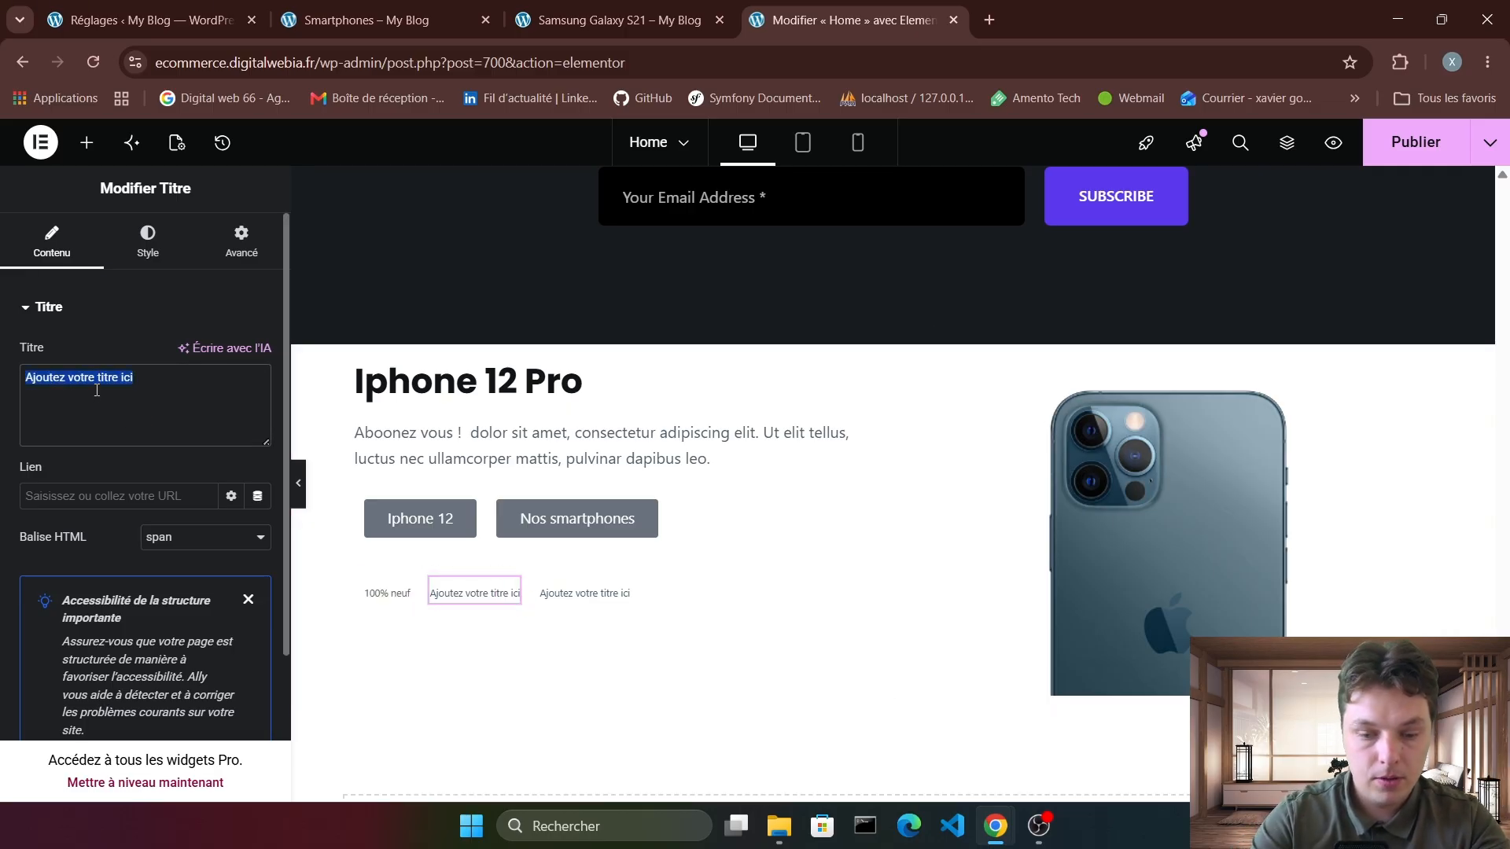
type("cb x 3")
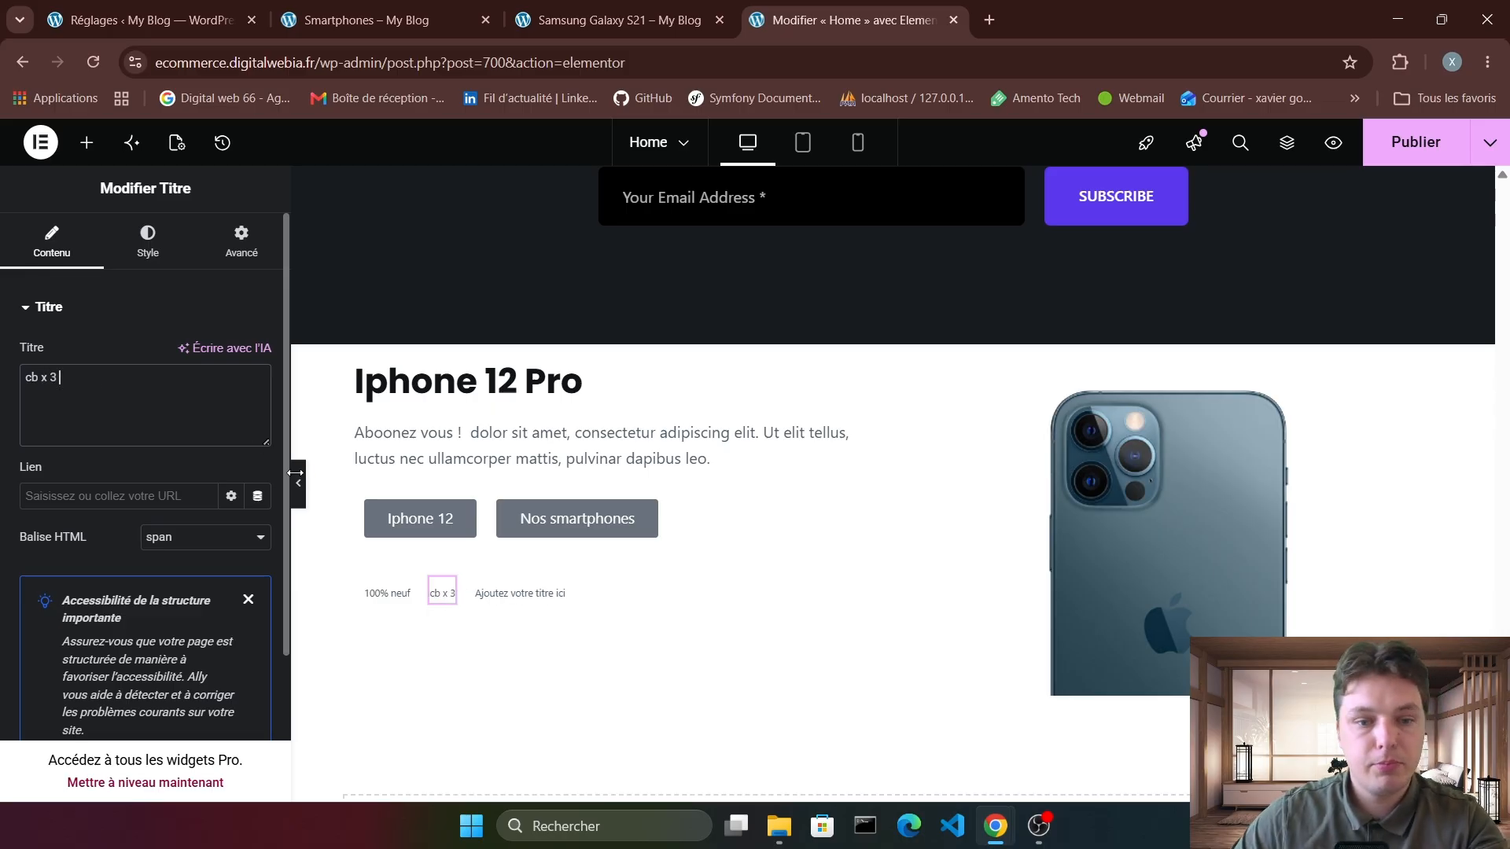
left_click(535, 593)
triple_click(142, 393)
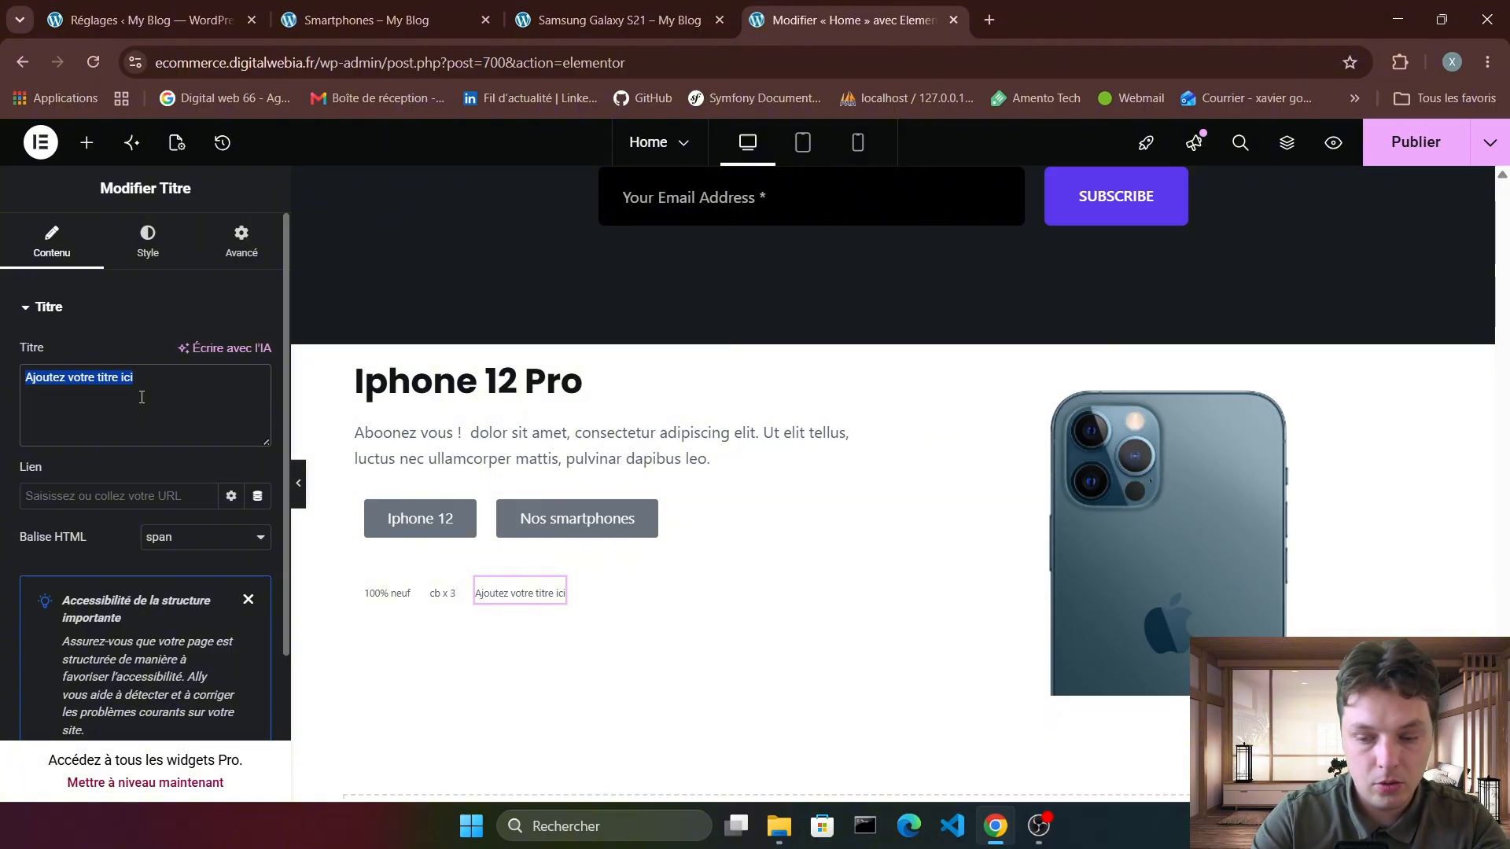
type("100 français")
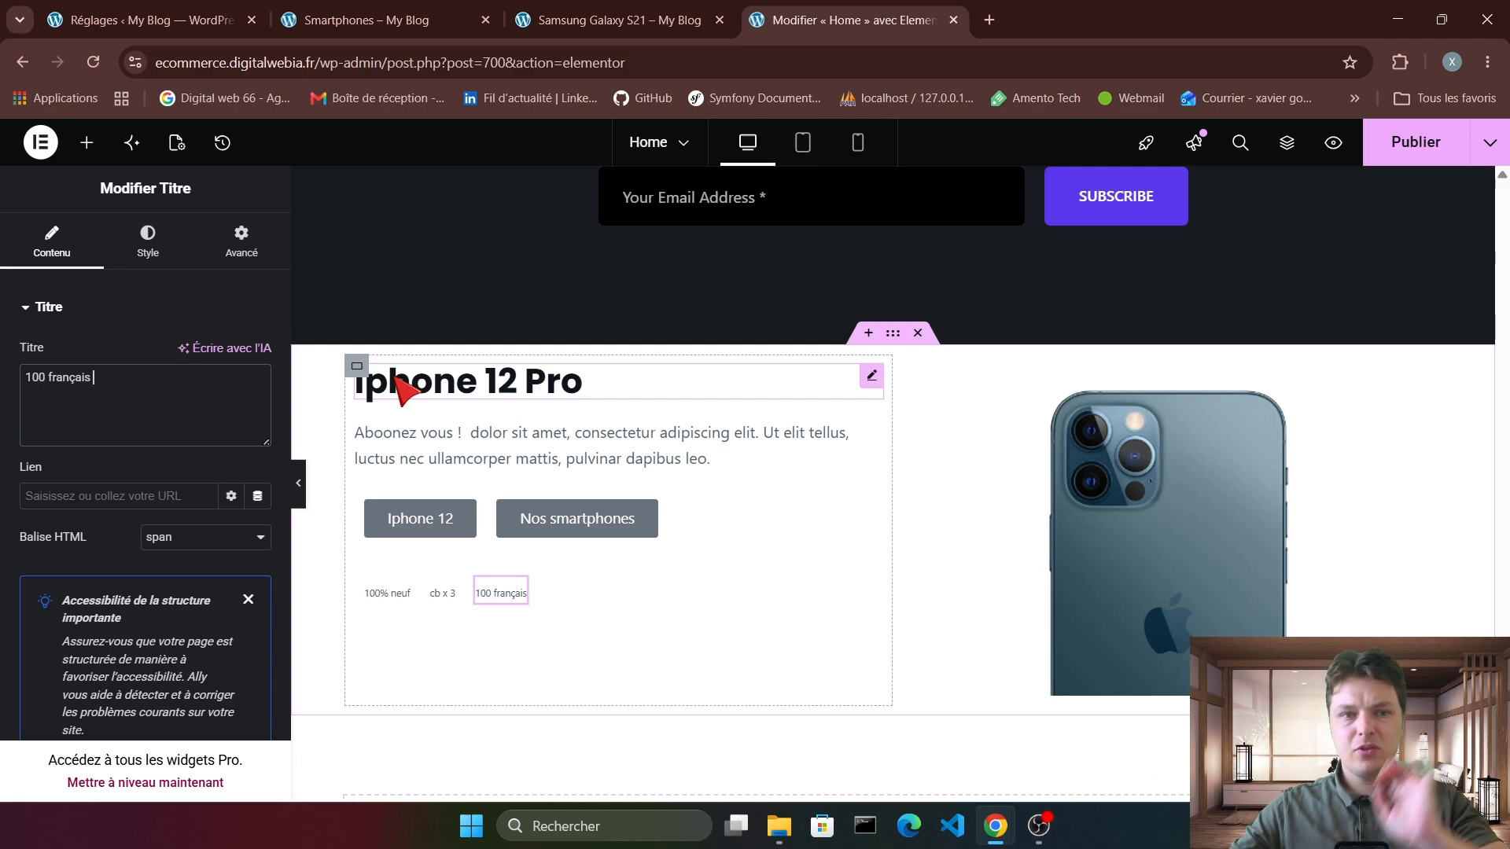
Try the spacing distributions on the text column's container and justify its content to the vertical center.
left_click(356, 366)
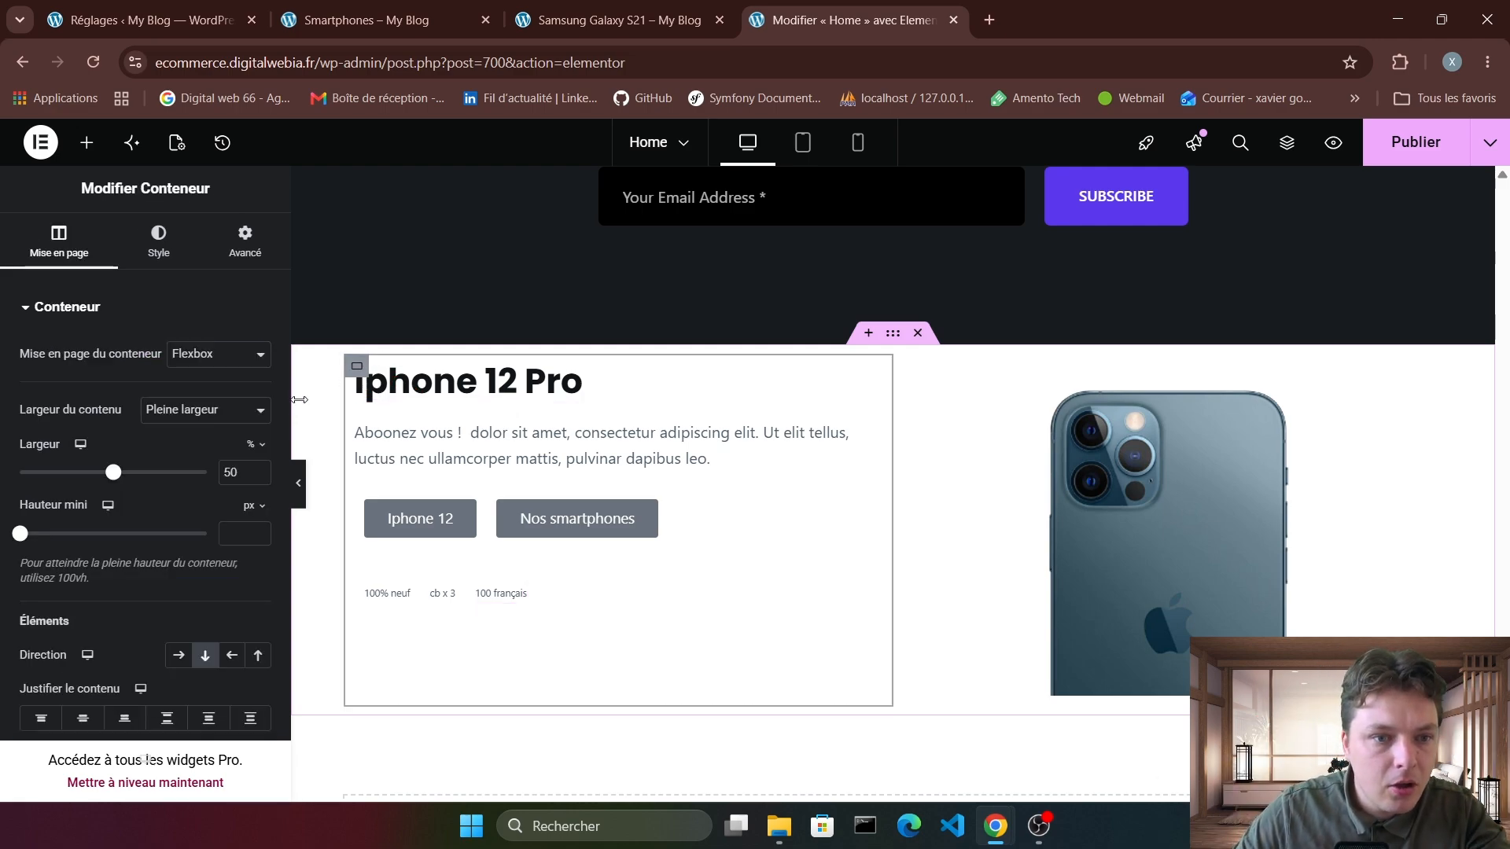
left_click(175, 722)
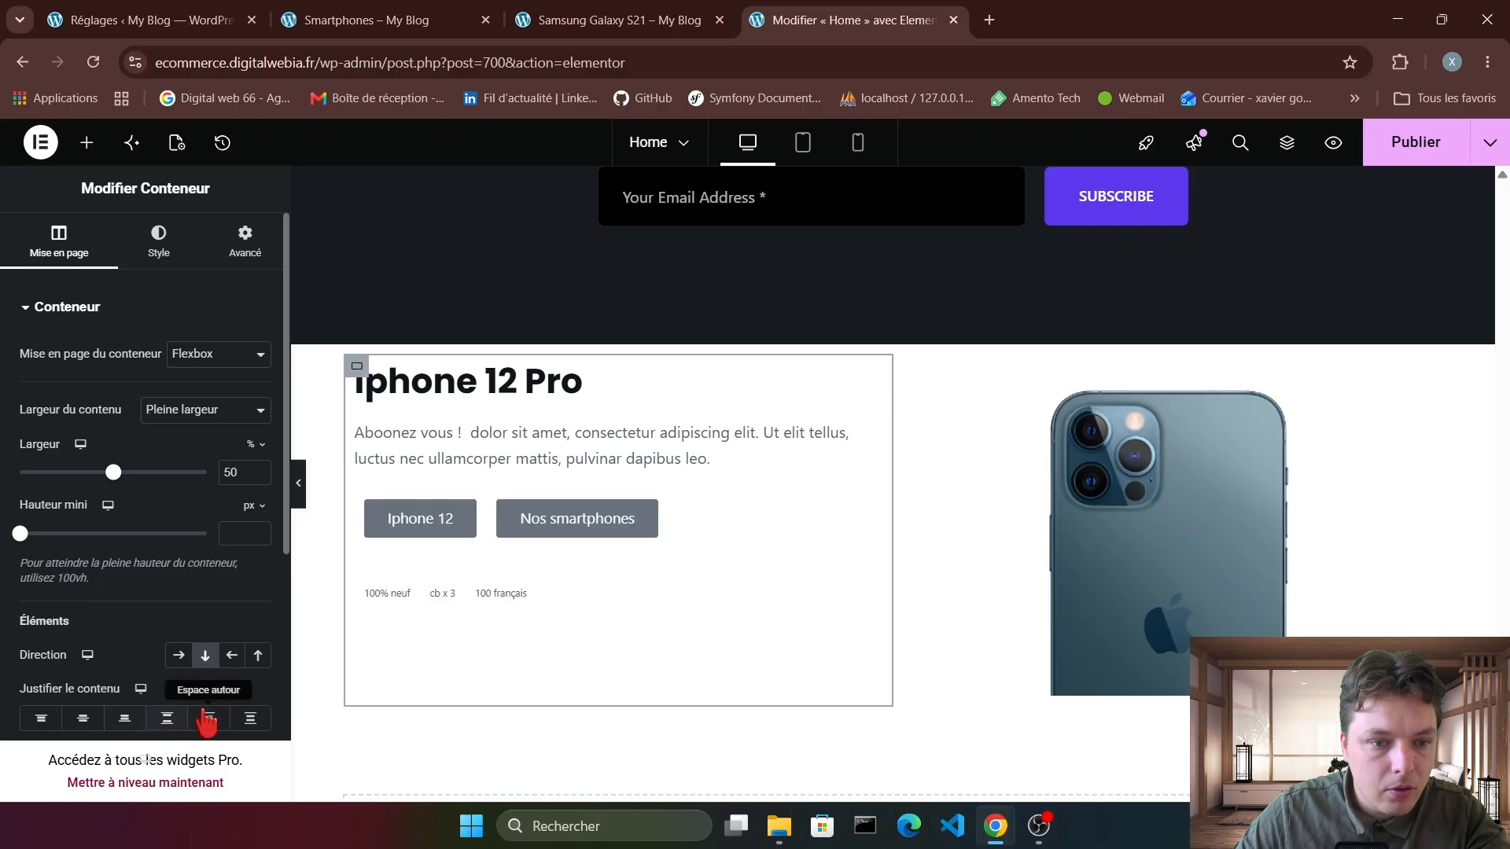
left_click(209, 719)
left_click(250, 719)
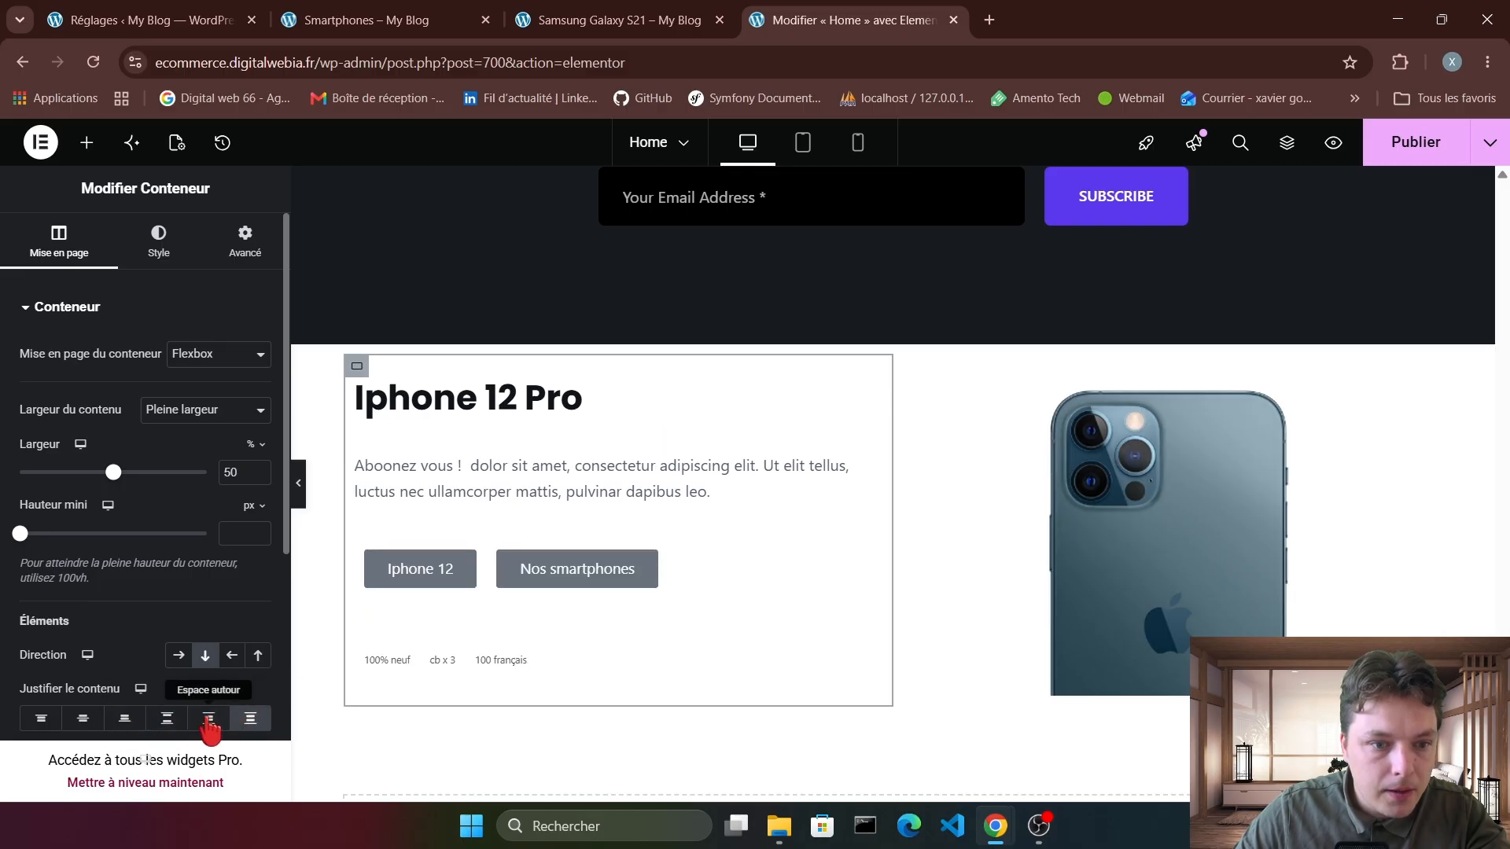
left_click(83, 719)
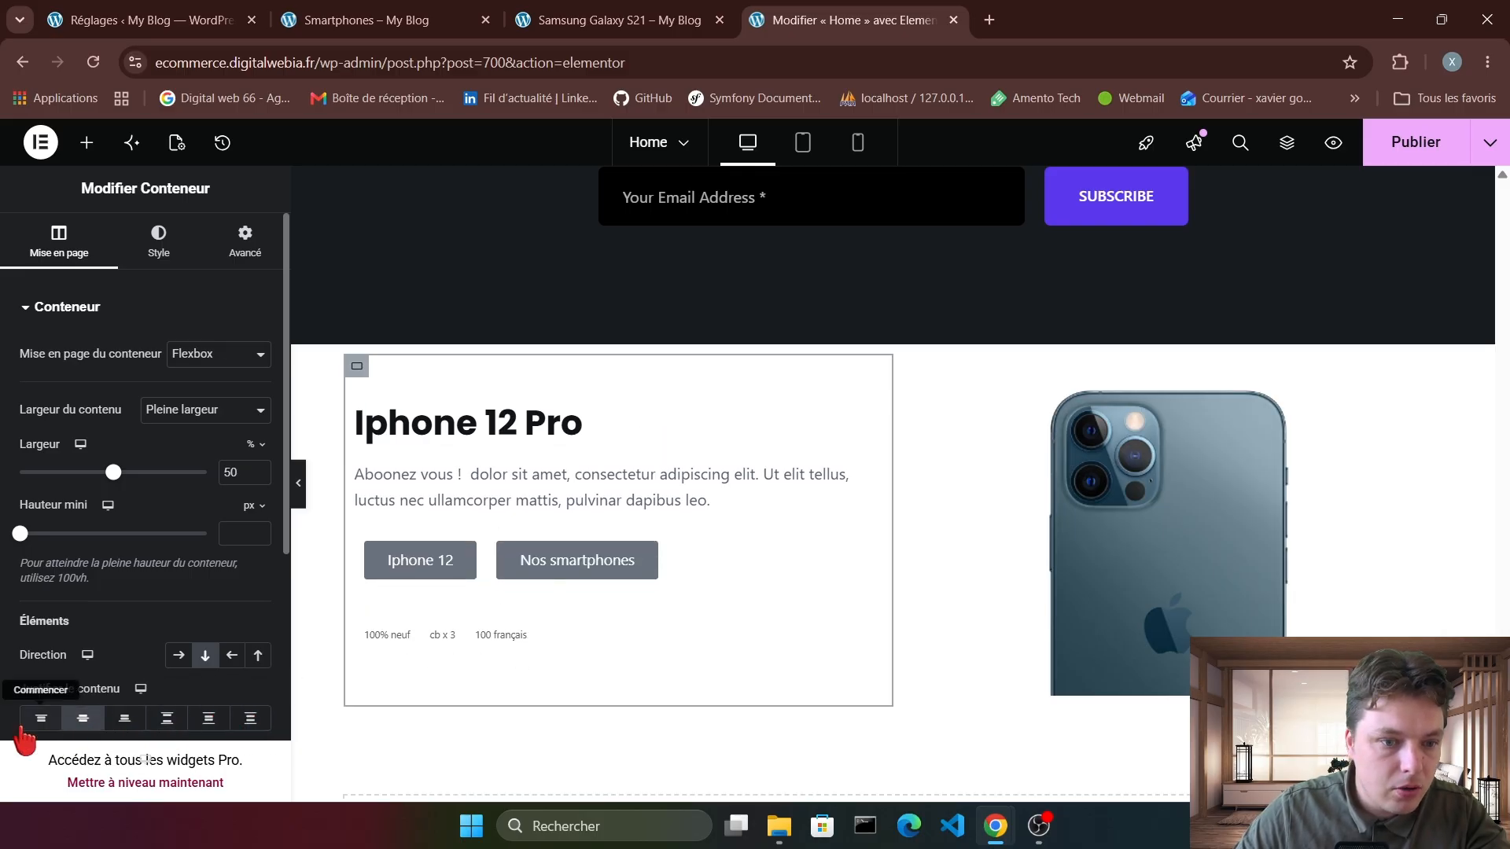
scroll(95, 684, "down", 1)
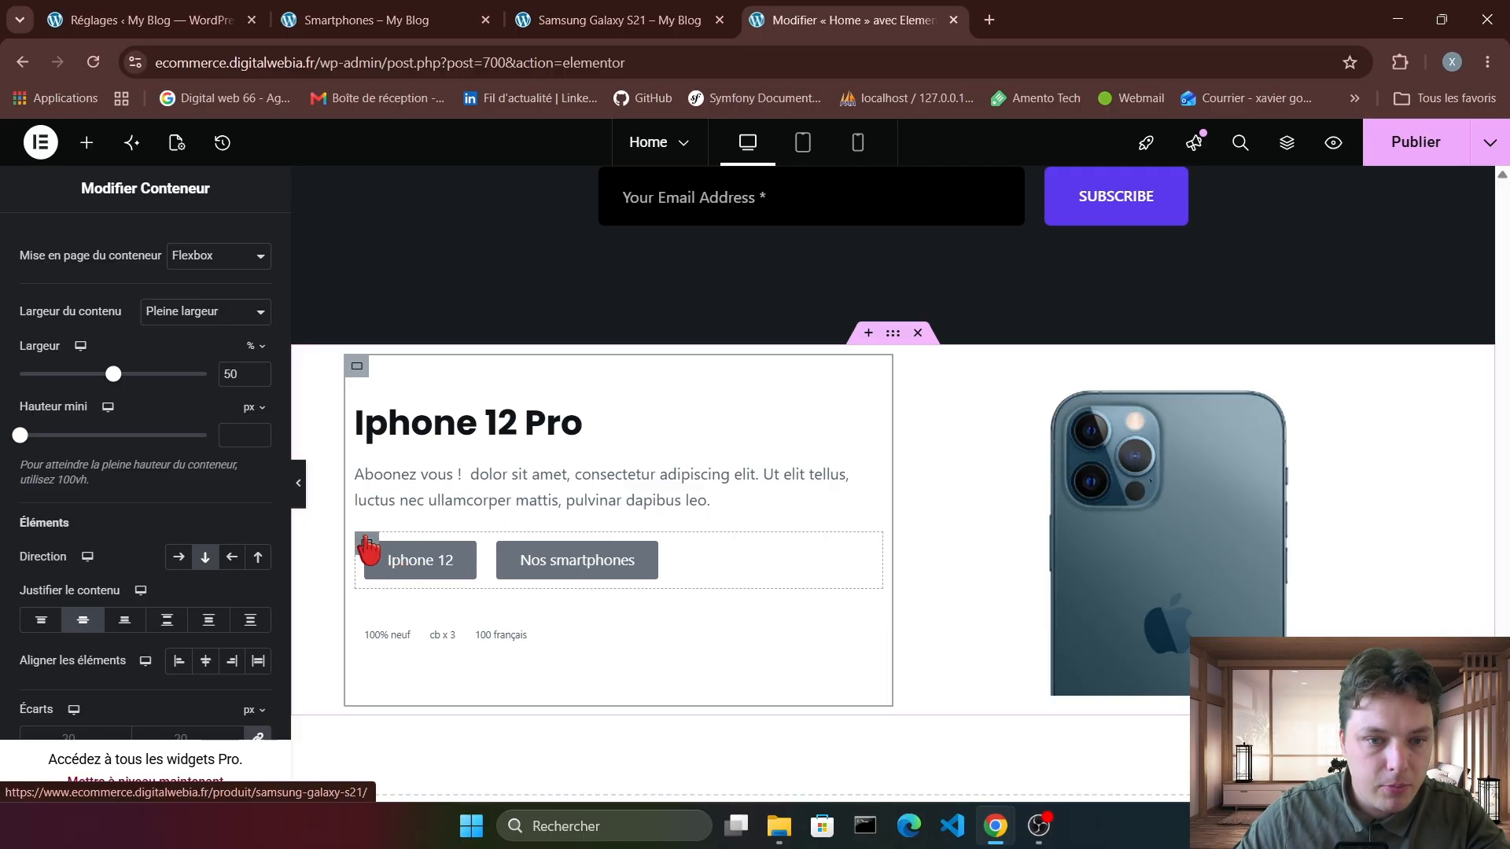
Unlink the button container's margins, set its bottom margin to -20 px, and publish the page.
left_click(358, 539)
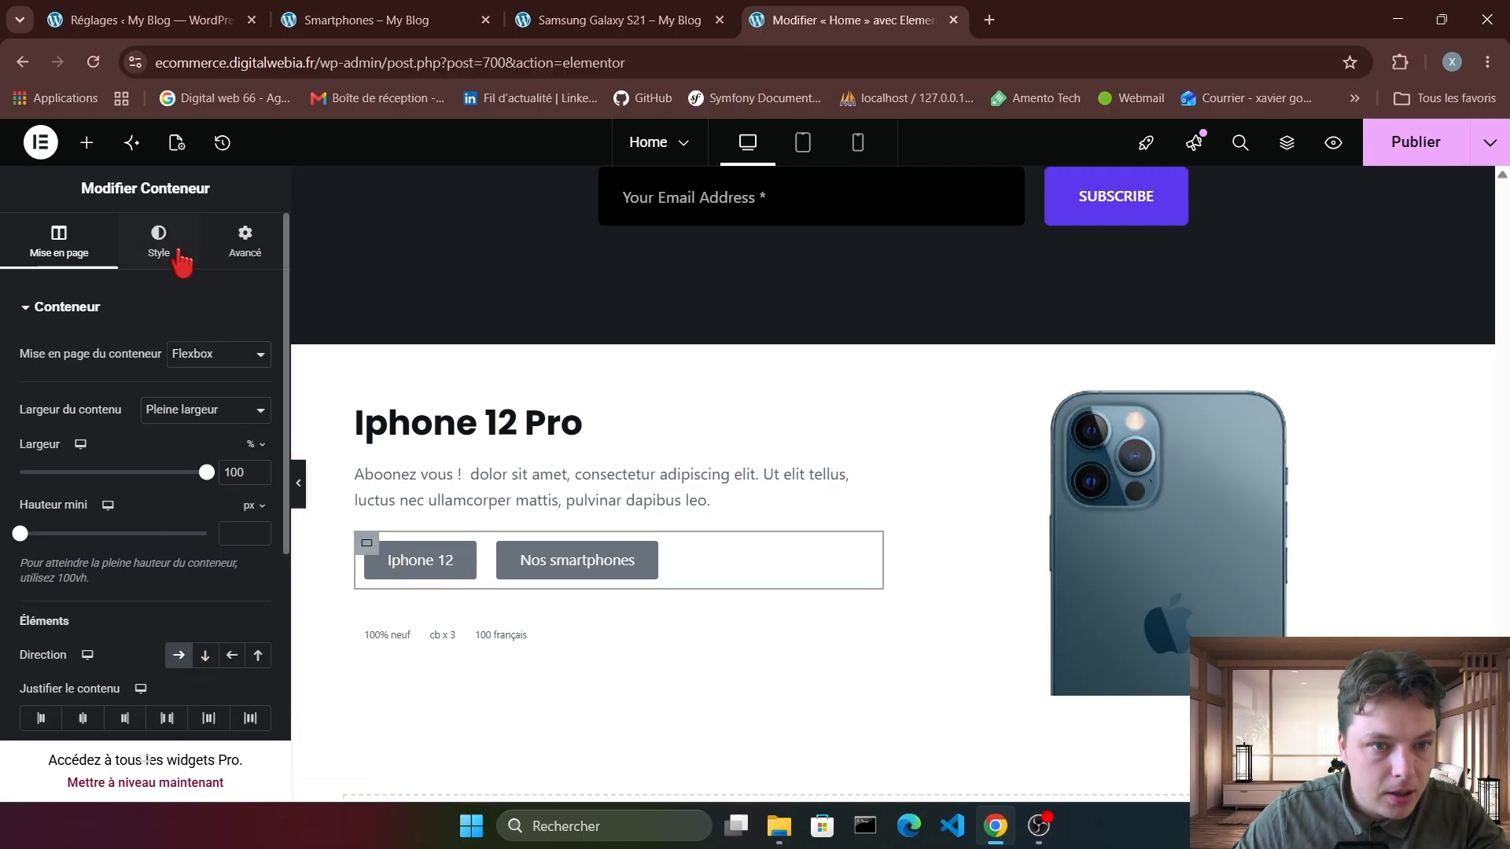
left_click(244, 240)
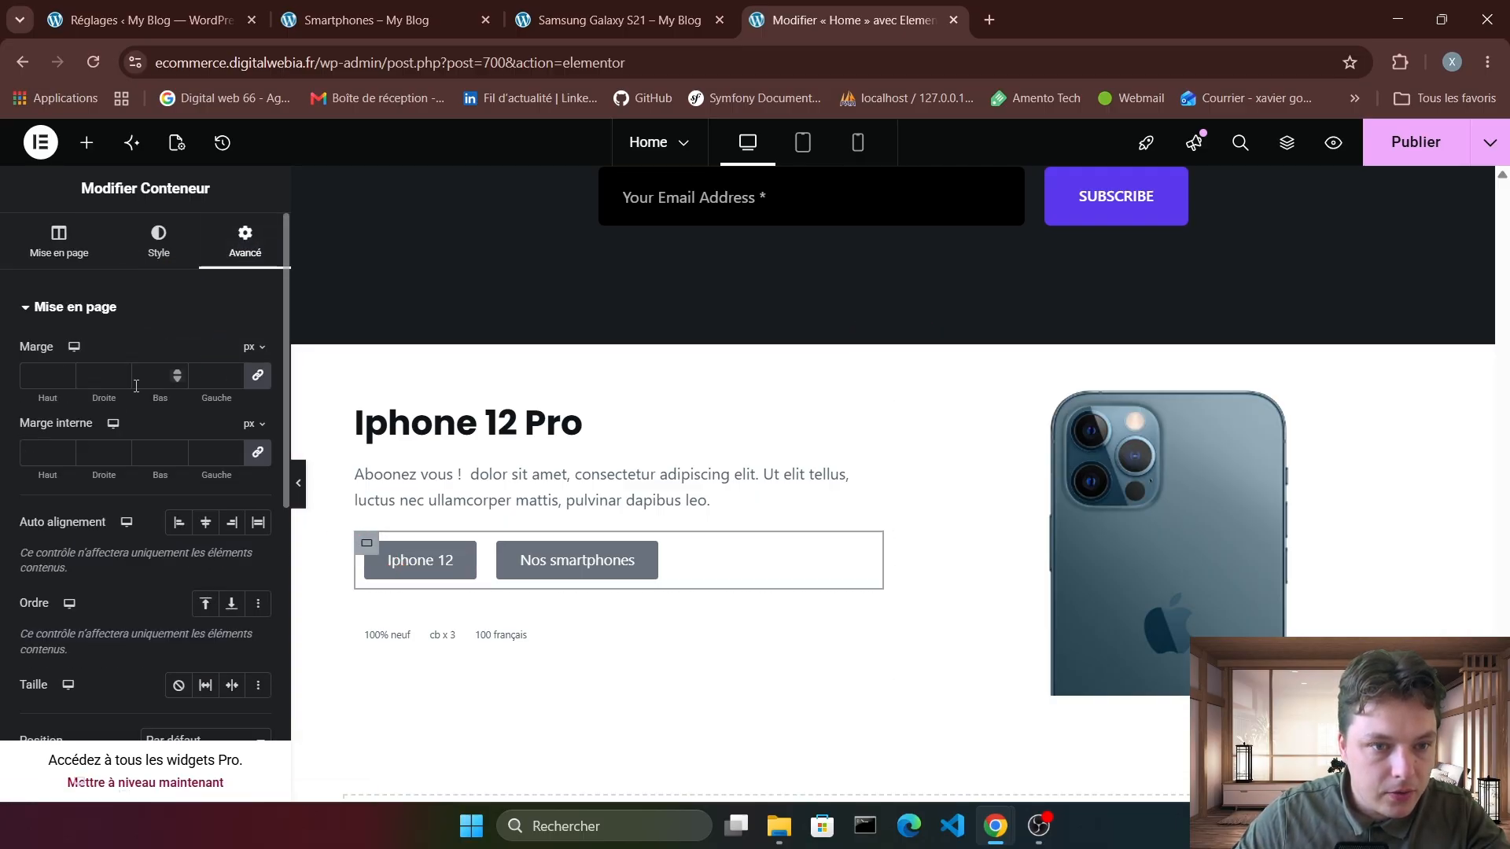
left_click(257, 376)
left_click(177, 374)
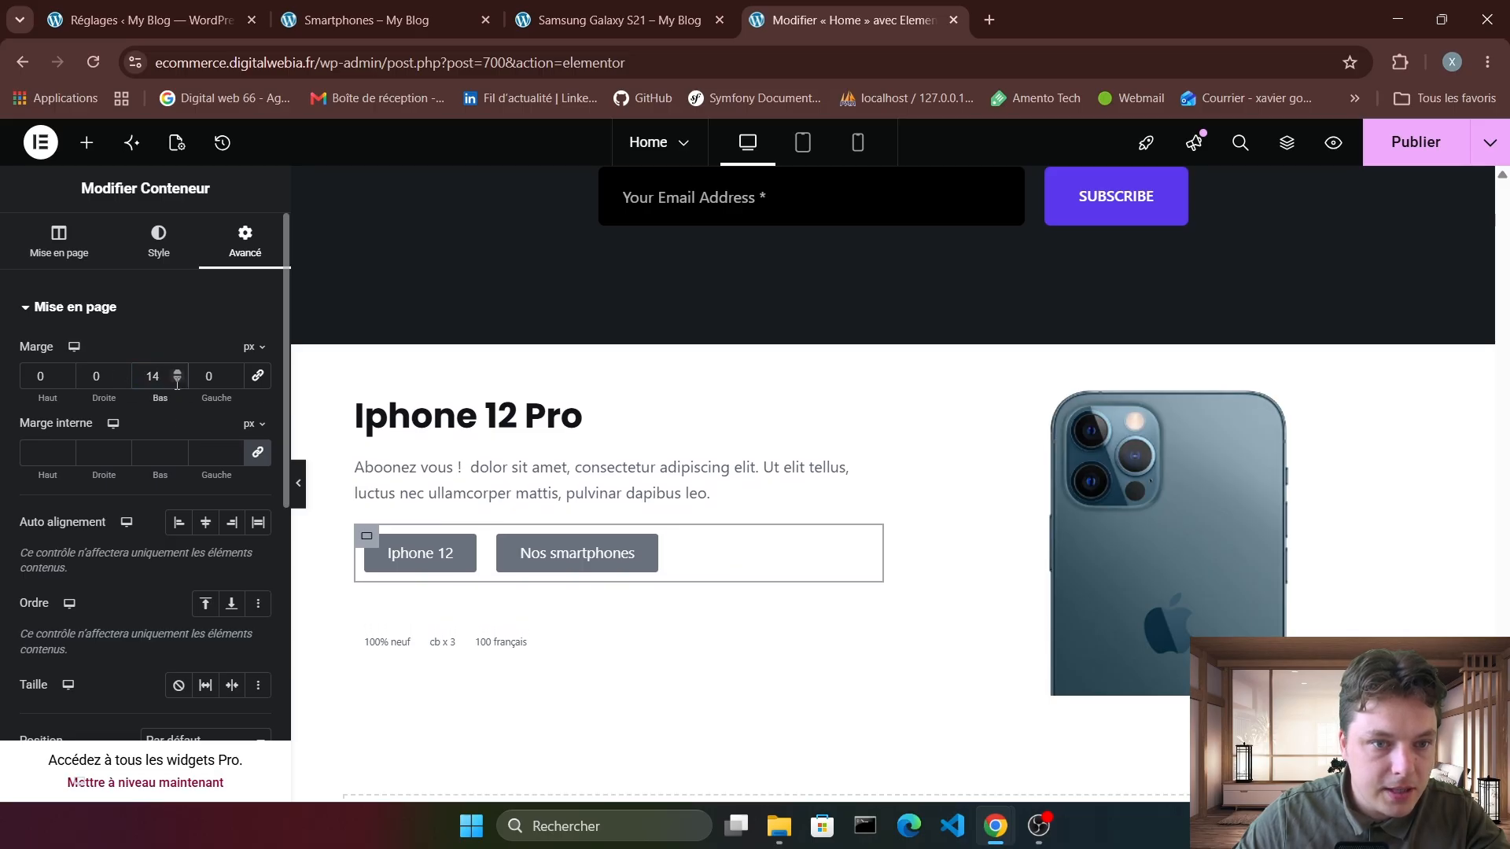
left_click(177, 380)
left_click(177, 381)
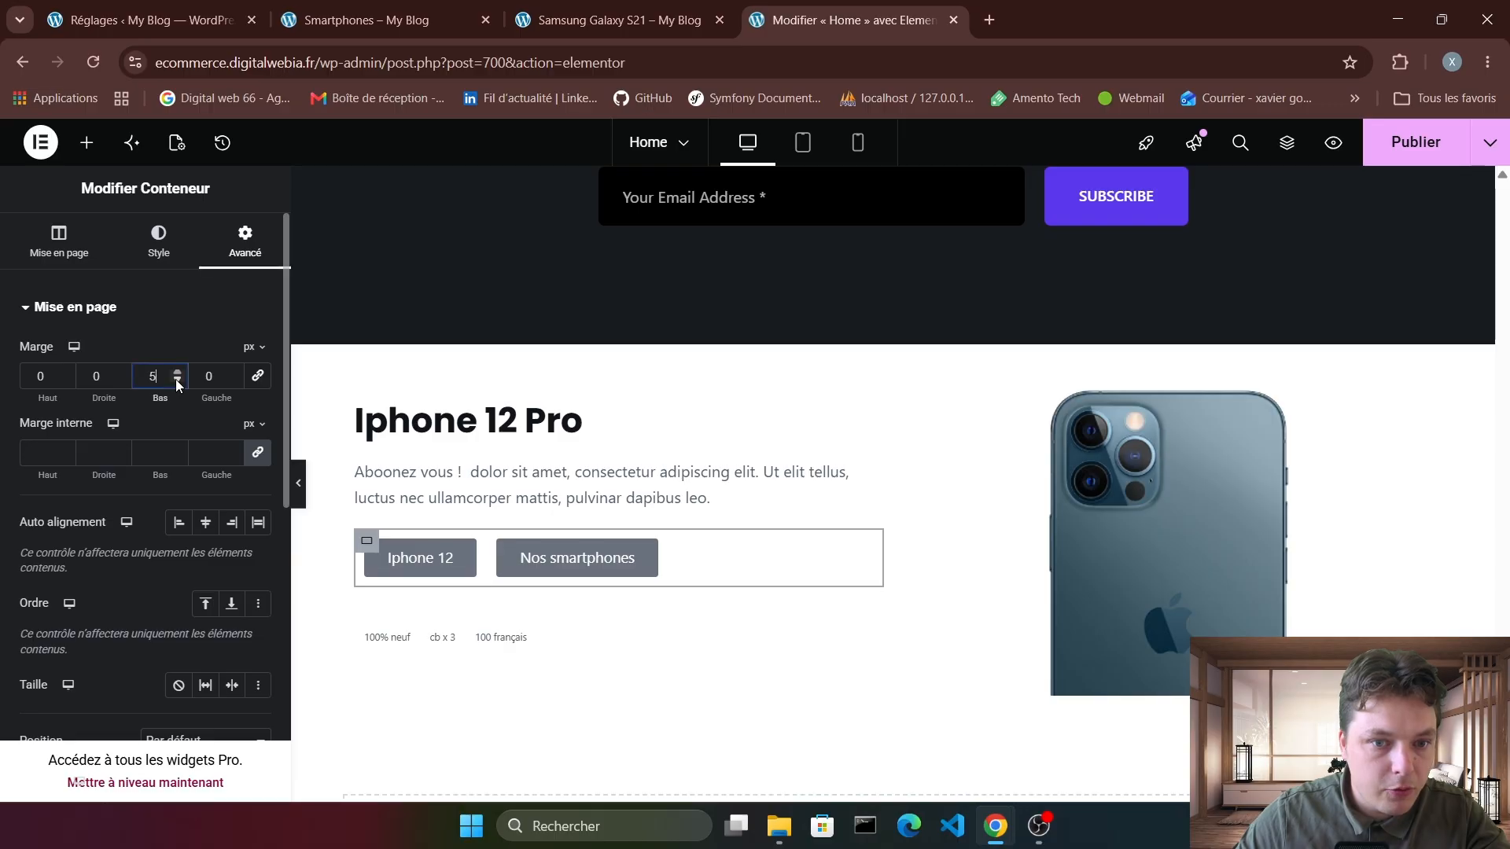
left_click(177, 382)
left_click(177, 381)
left_click(177, 381)
left_click(177, 381)
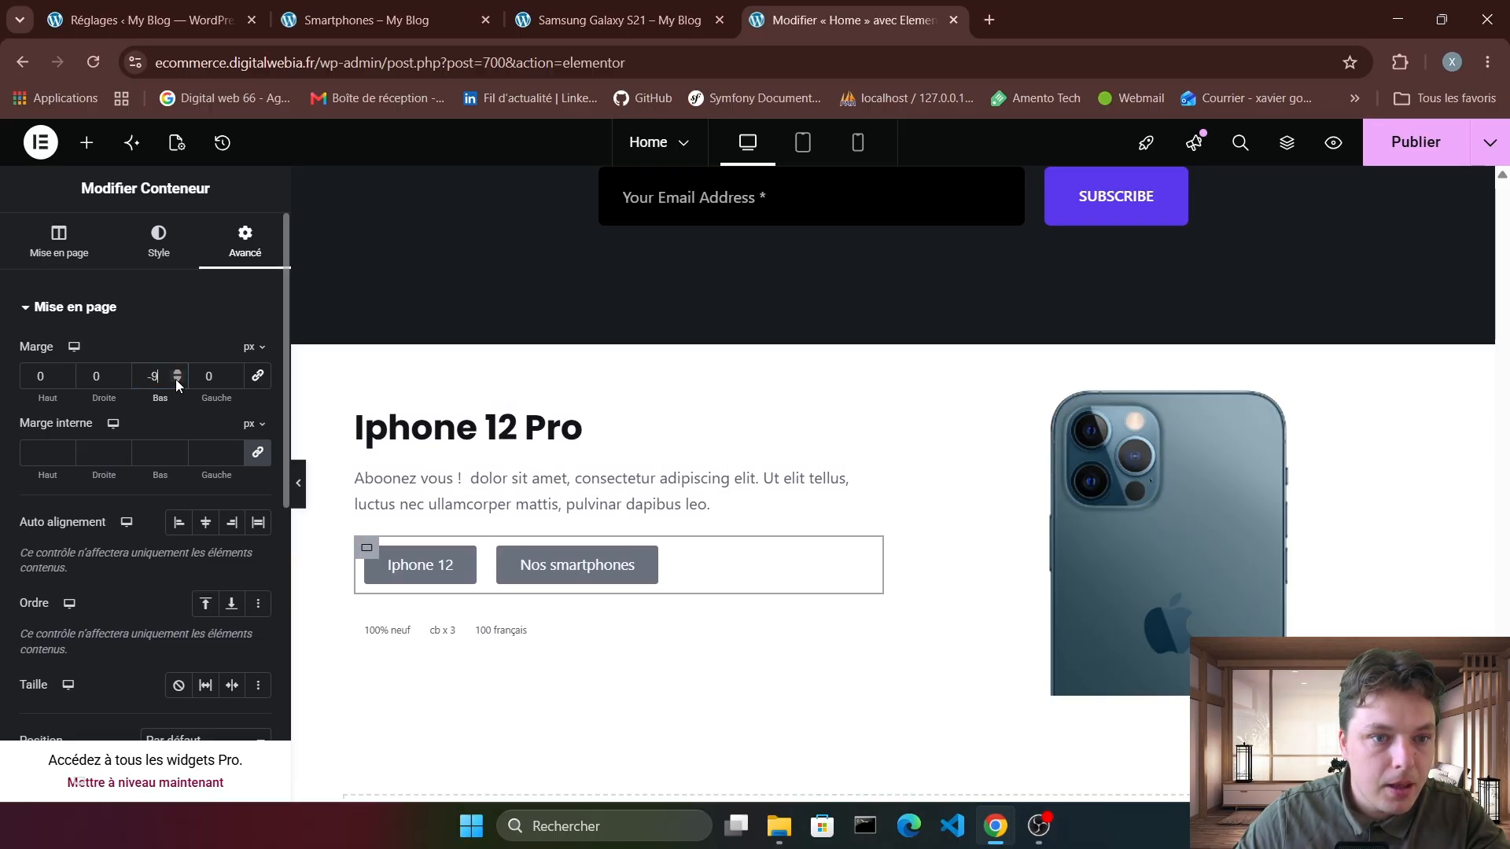
left_click(177, 382)
left_click(177, 381)
left_click(177, 381)
left_click(177, 382)
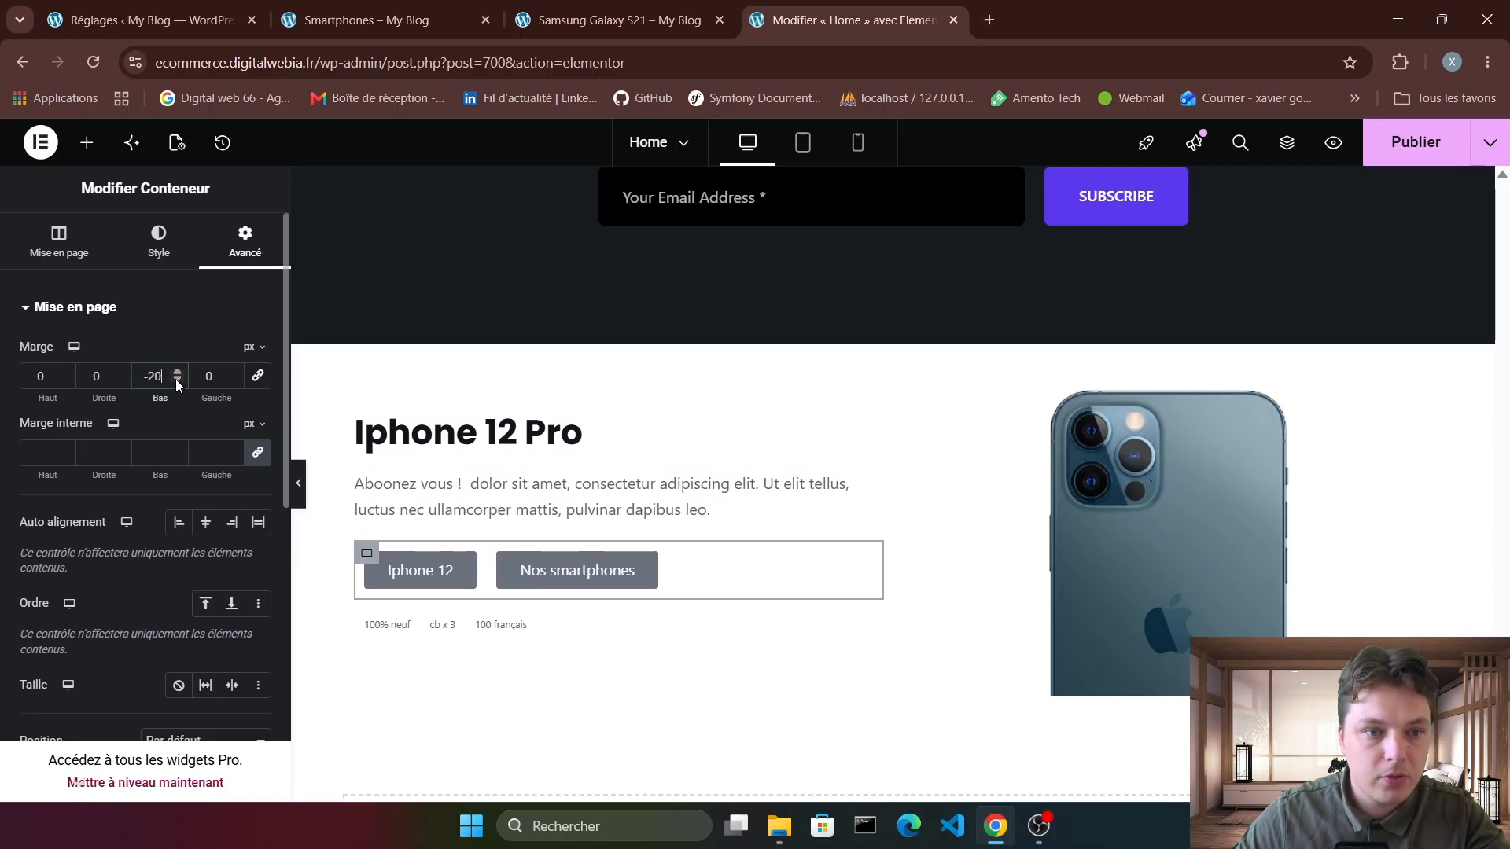
left_click(1404, 157)
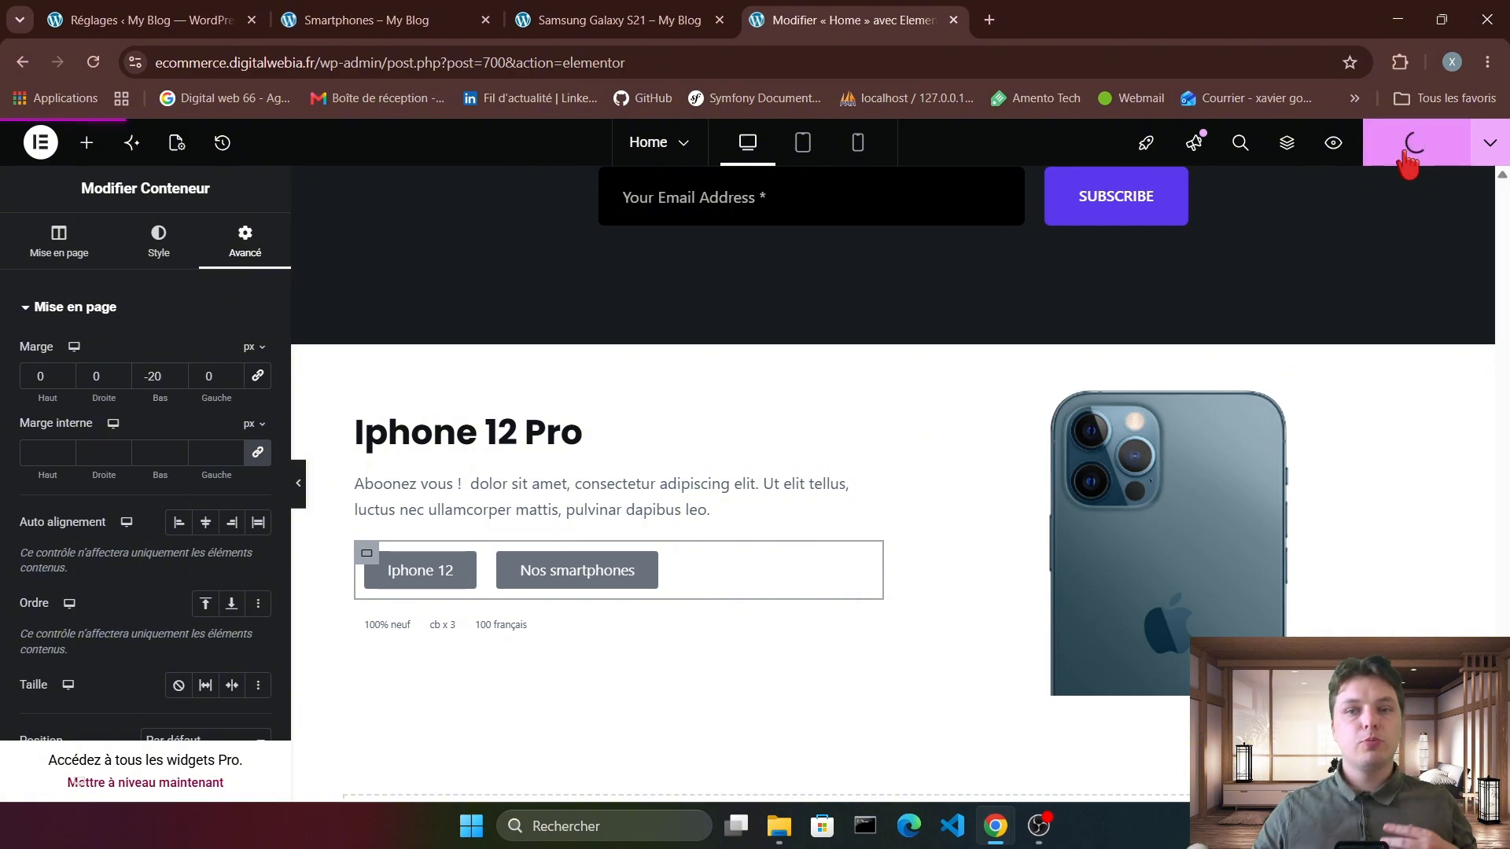
left_click(728, 481)
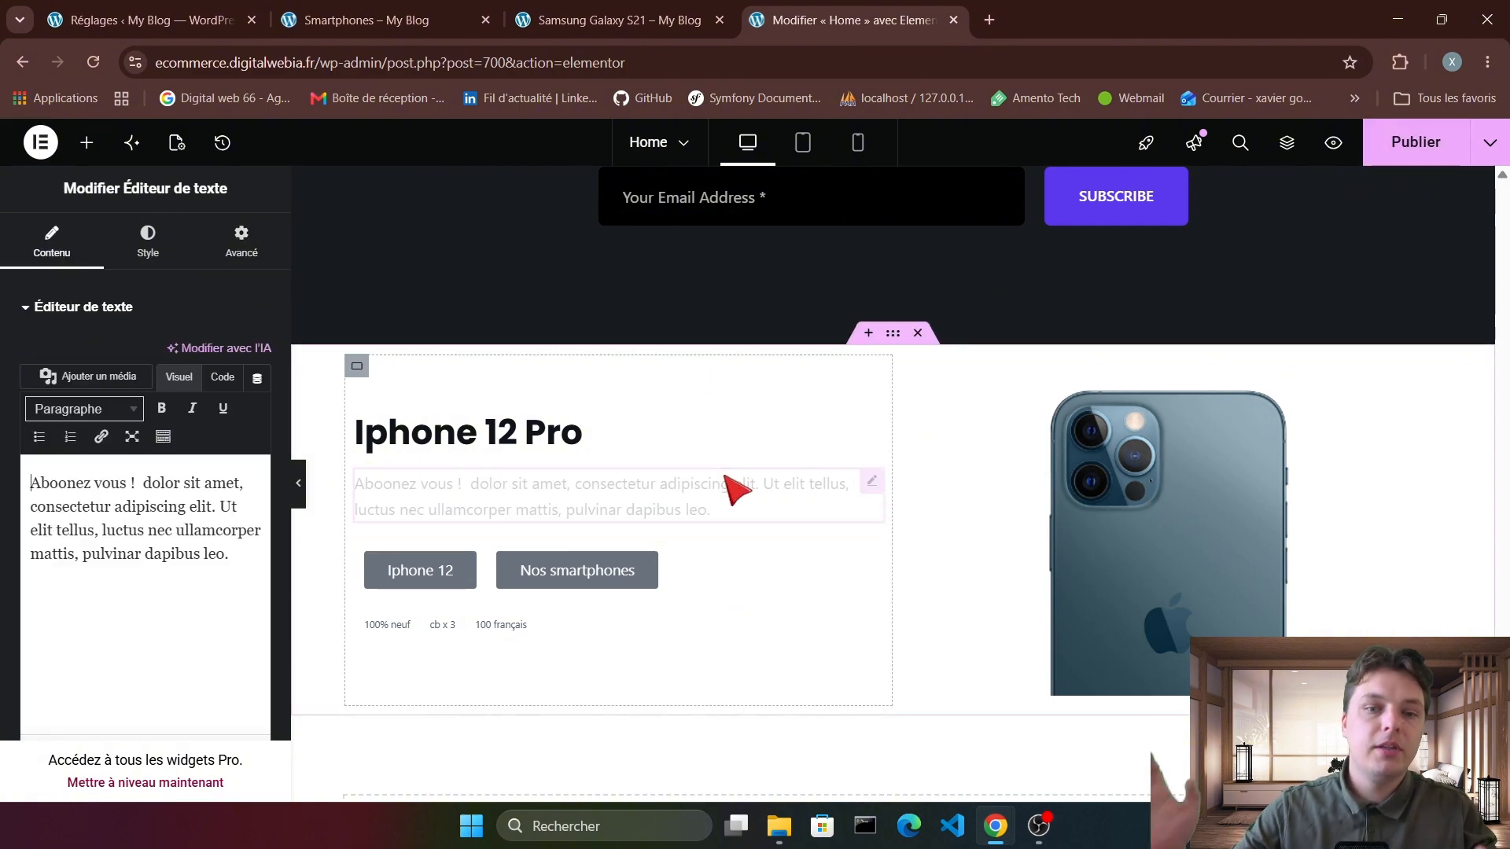
left_click(242, 255)
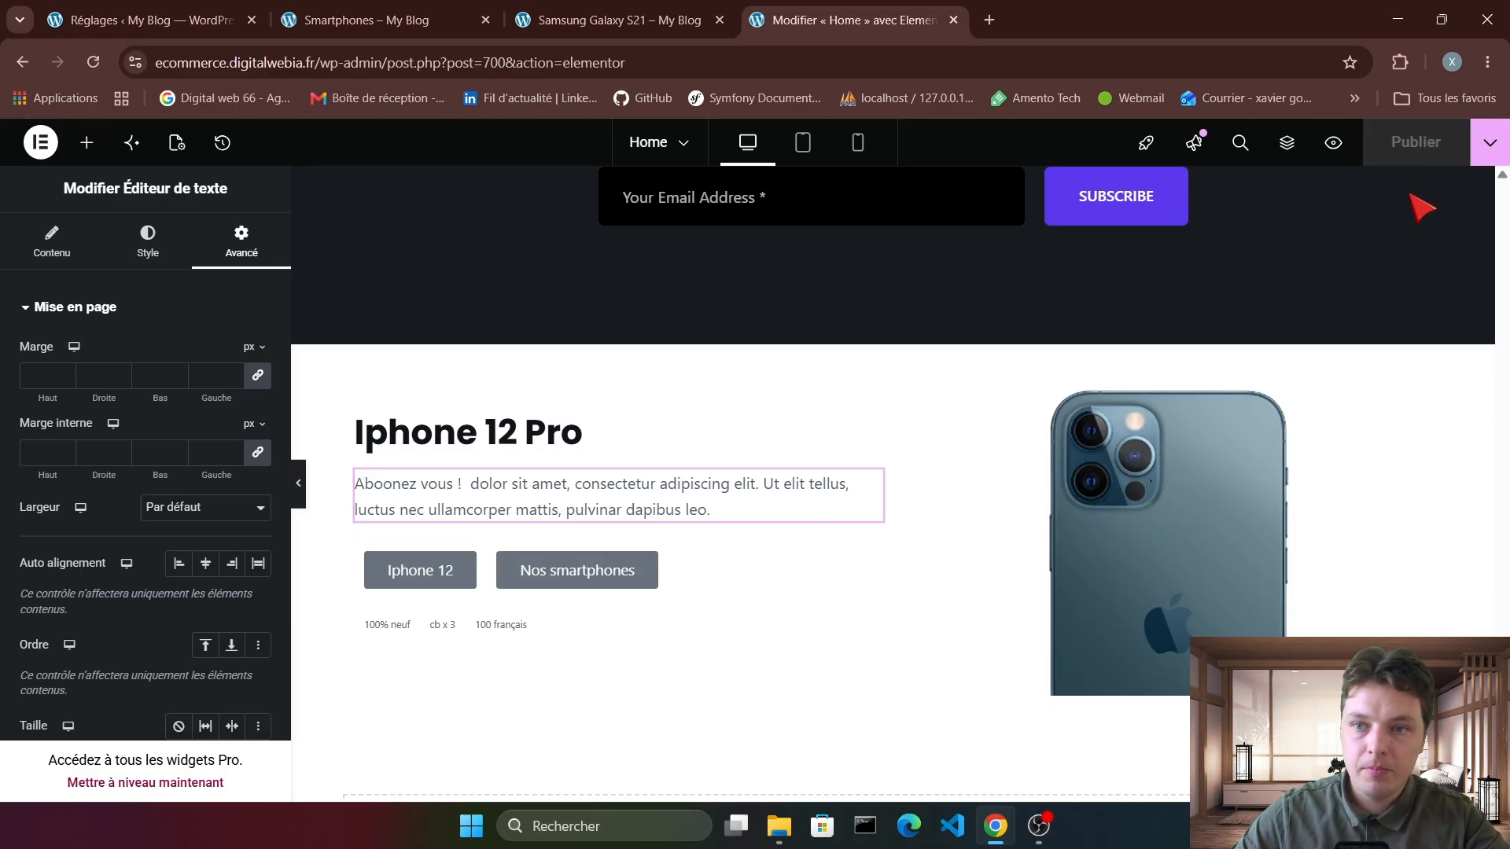
Add a container with four equal columns in the empty area below the newsletter subscription section.
scroll(872, 488, "down", 3)
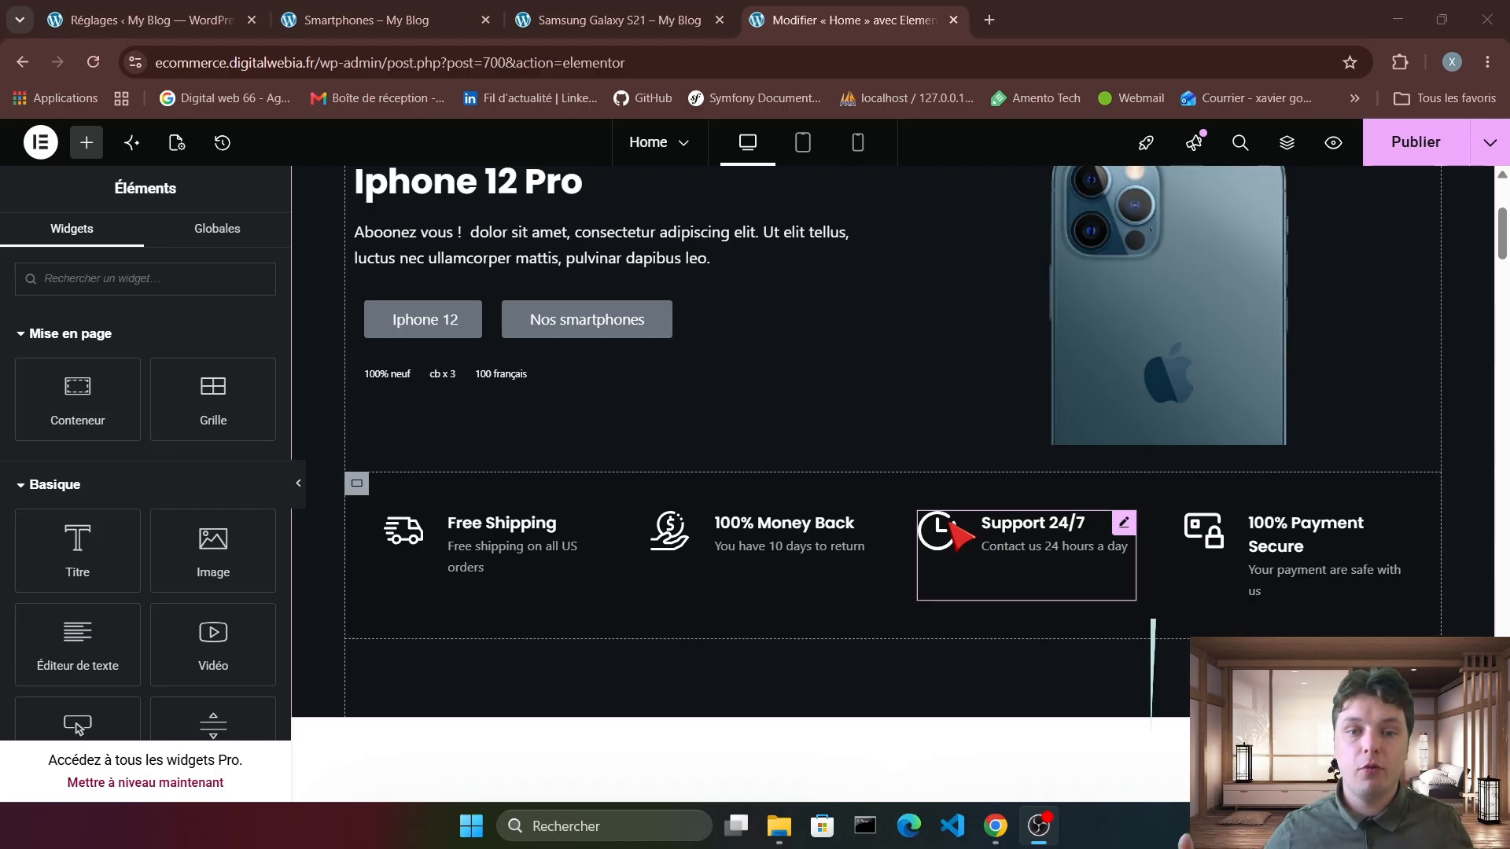
scroll(961, 533, "down", 10)
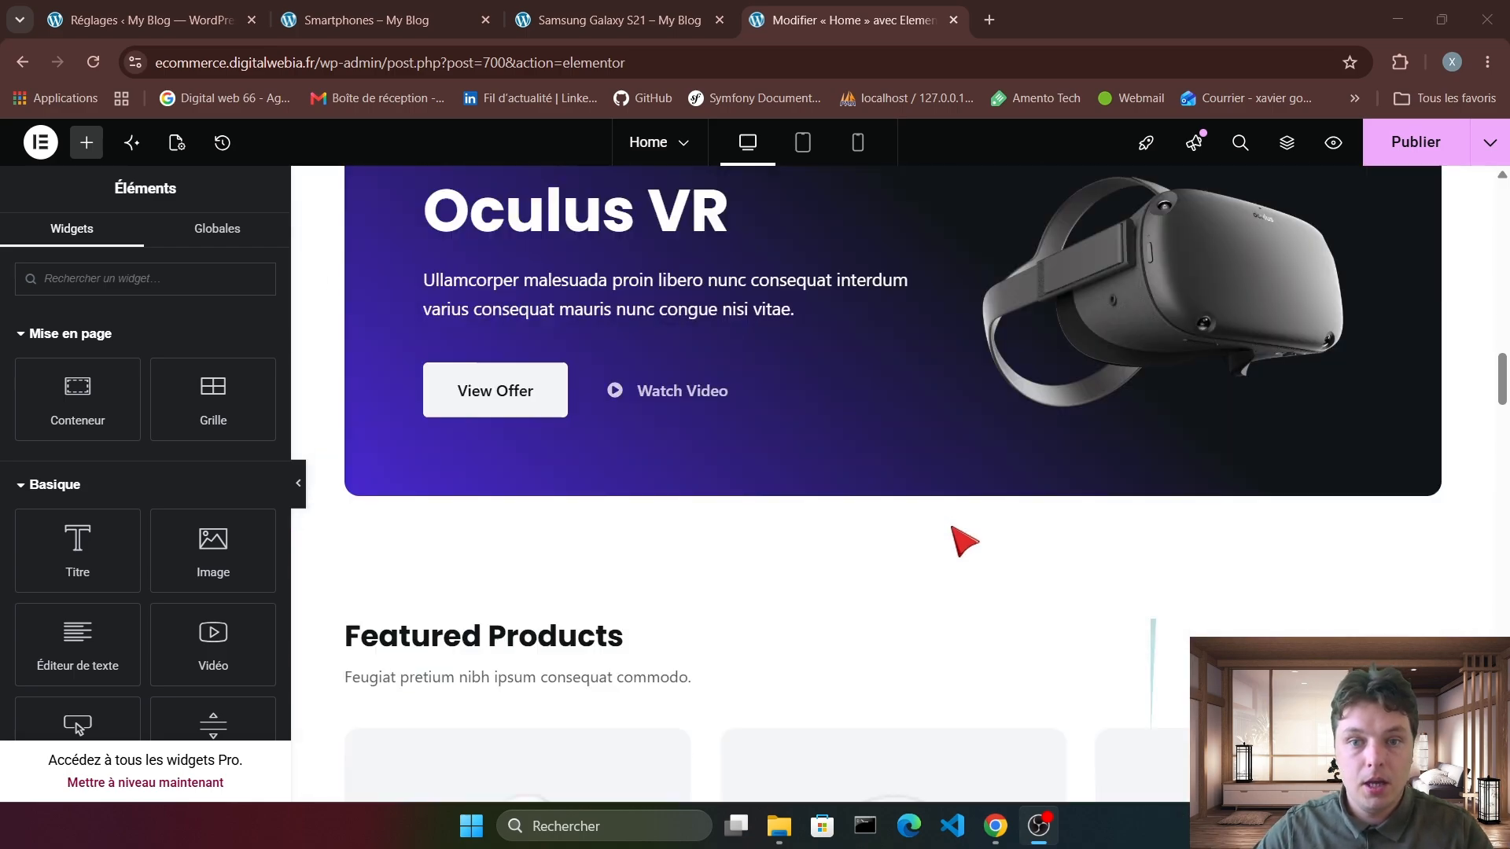
scroll(953, 529, "down", 12)
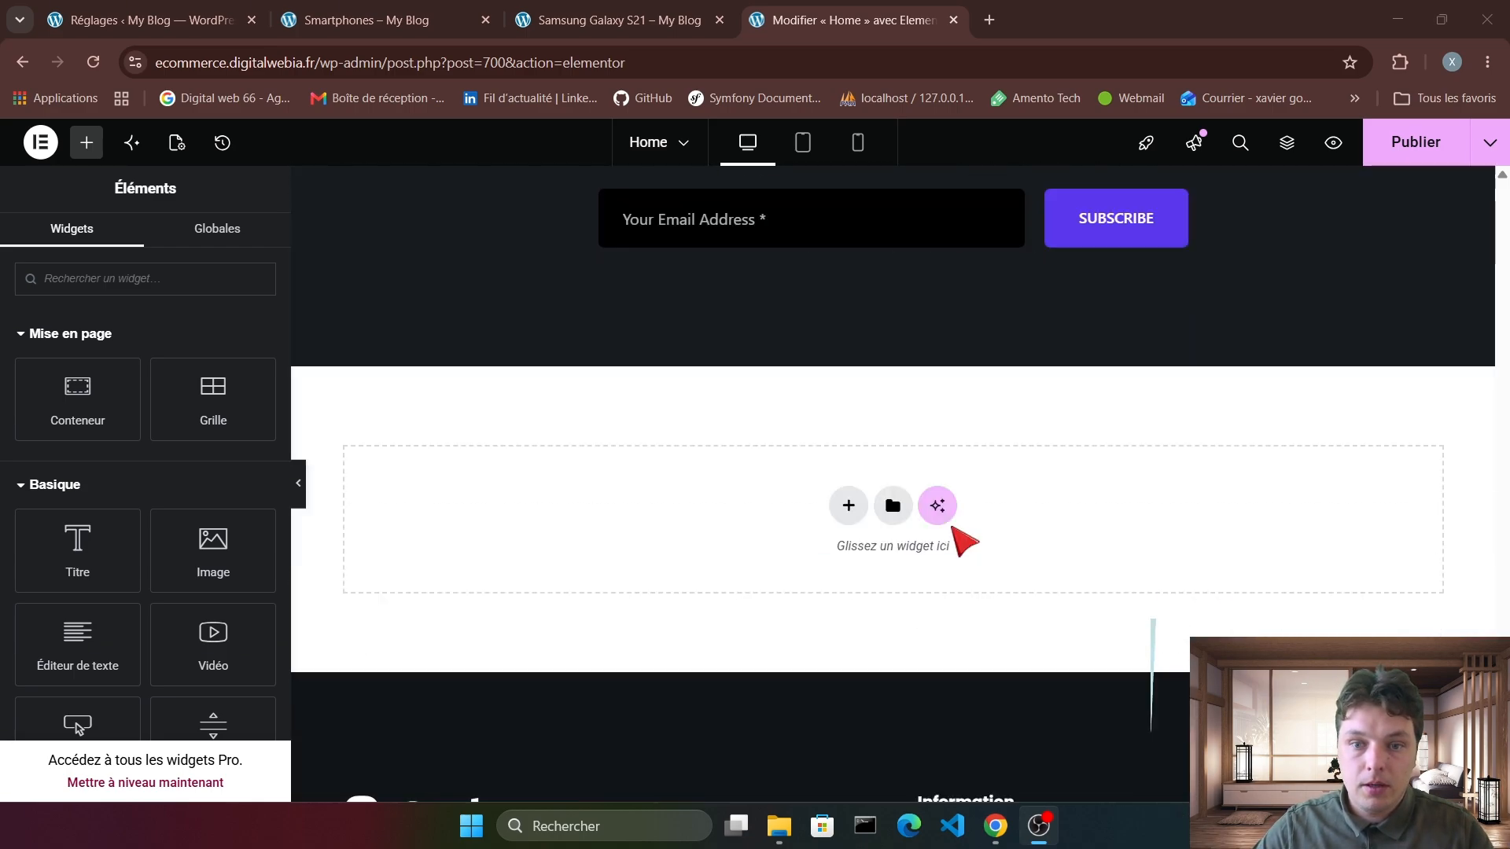
left_click(848, 522)
left_click(815, 610)
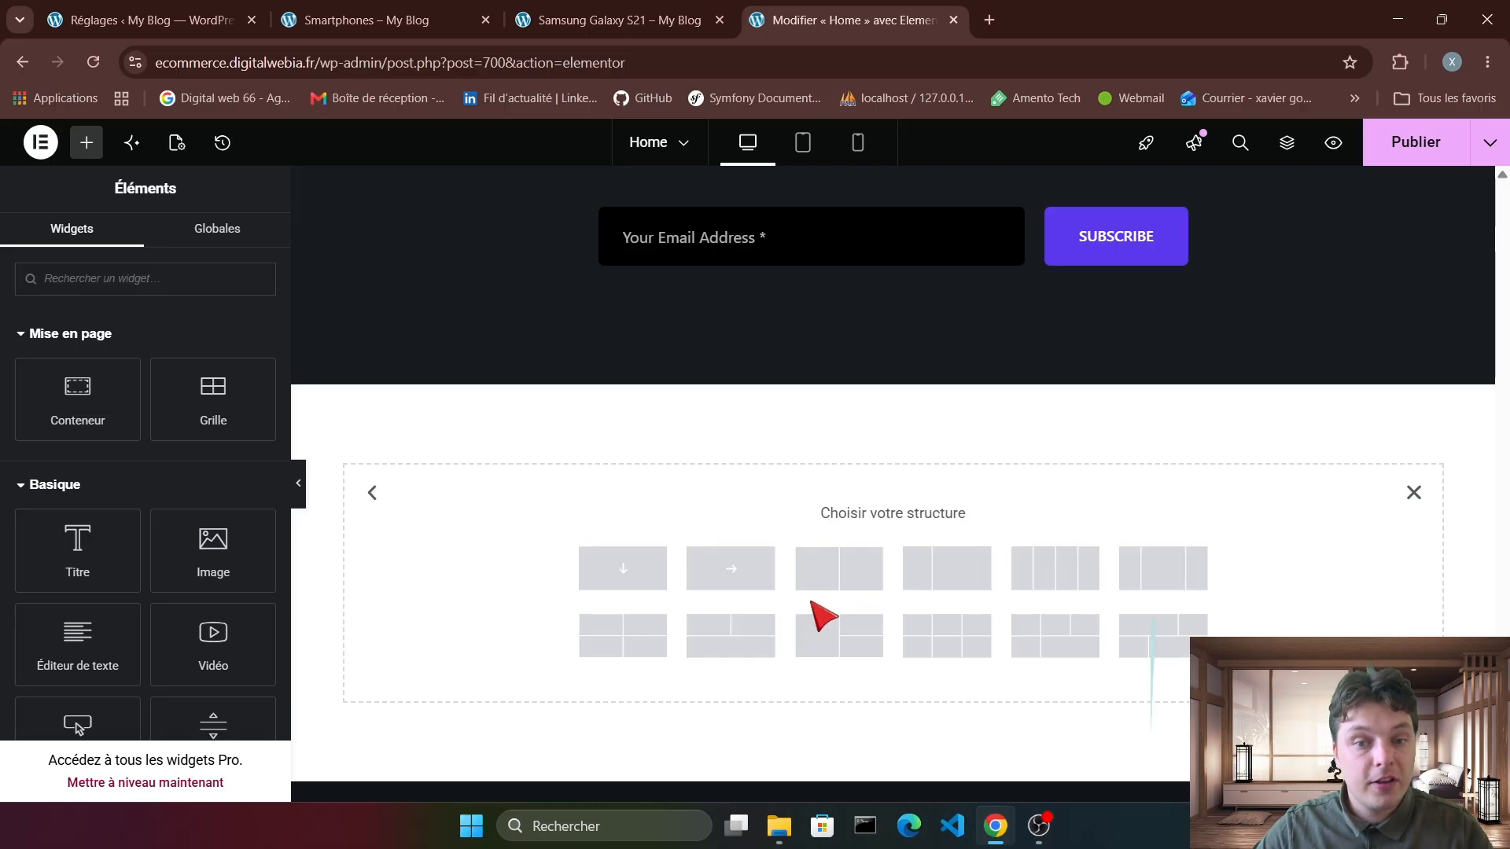
left_click(1054, 568)
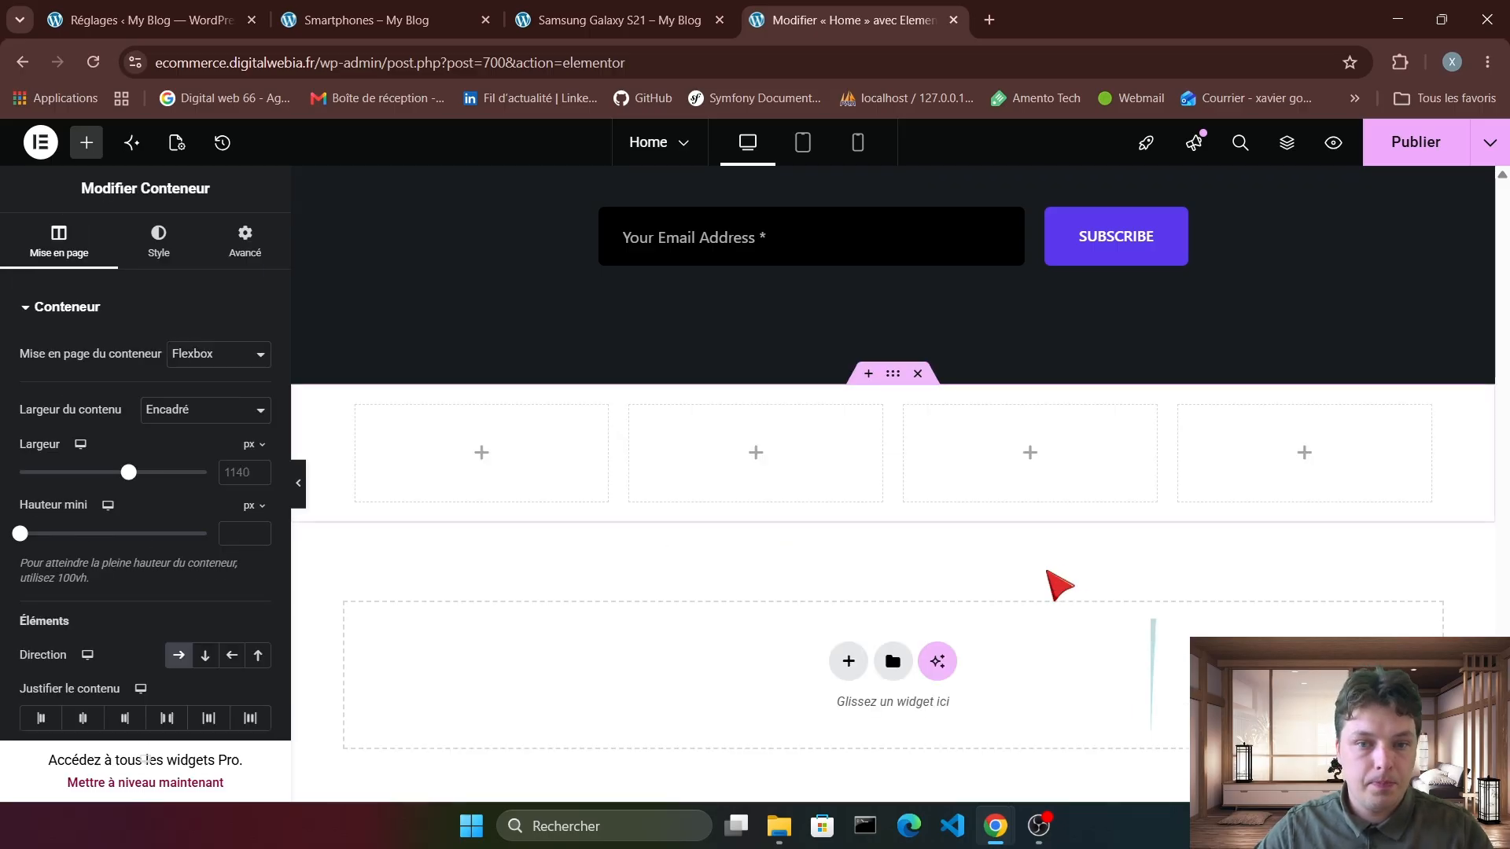
Search the widgets for "bo" and place an icon box in the first column of the new container.
left_click(86, 143)
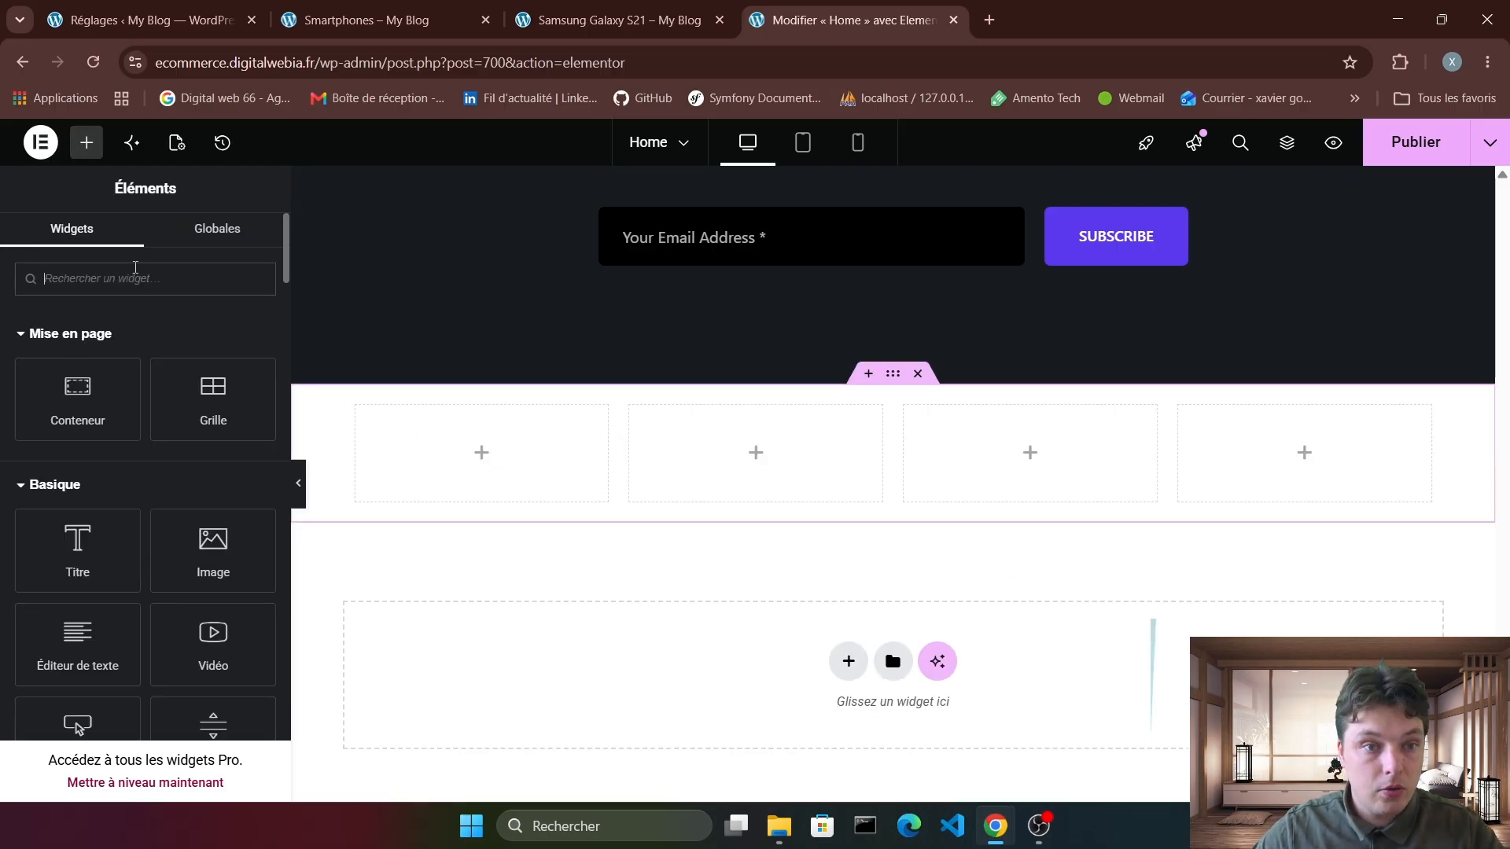
type("bot")
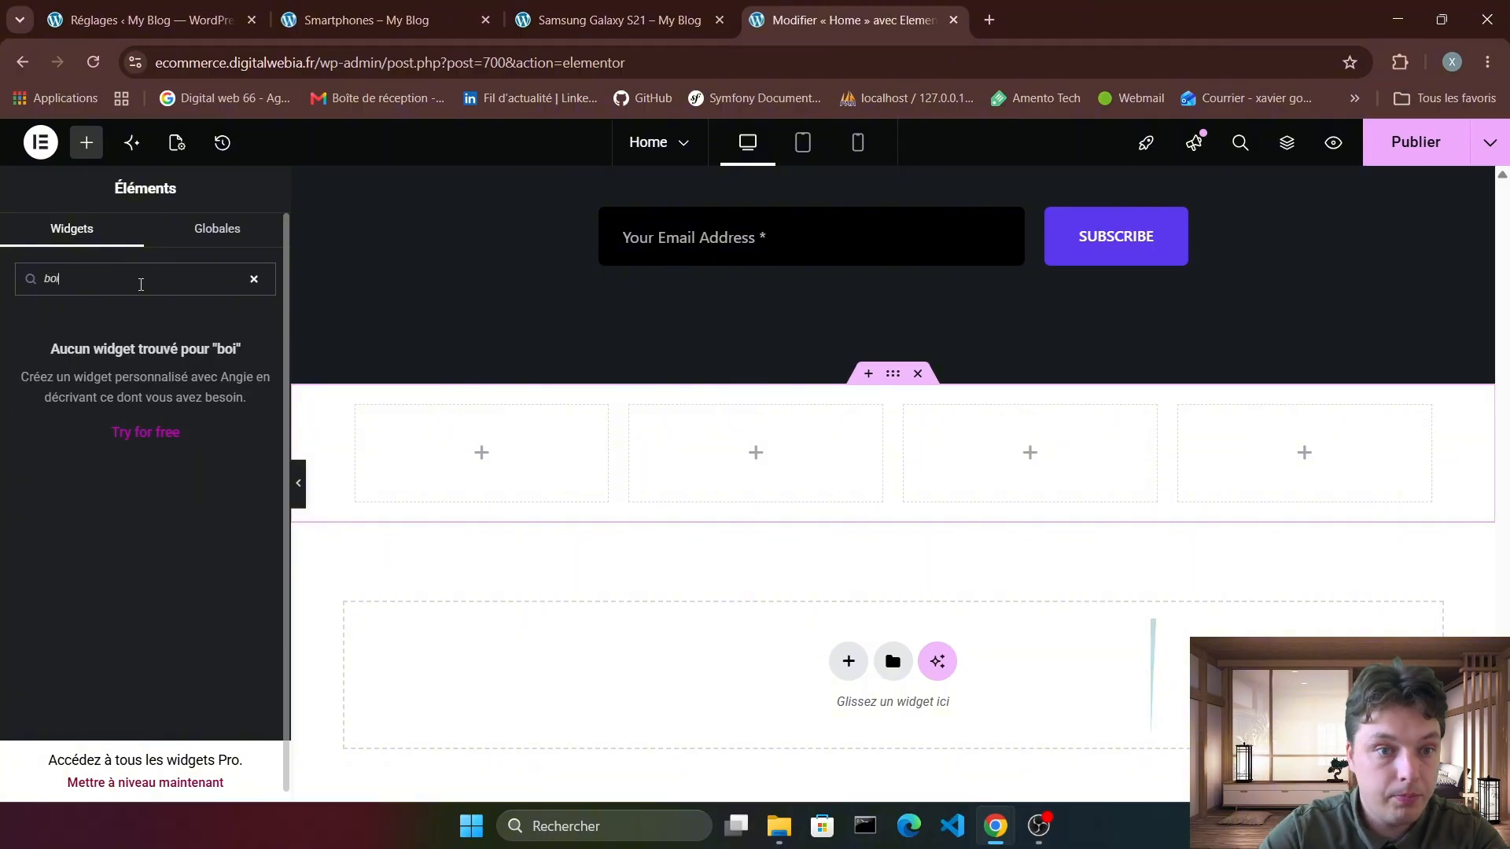
key("BackSpace")
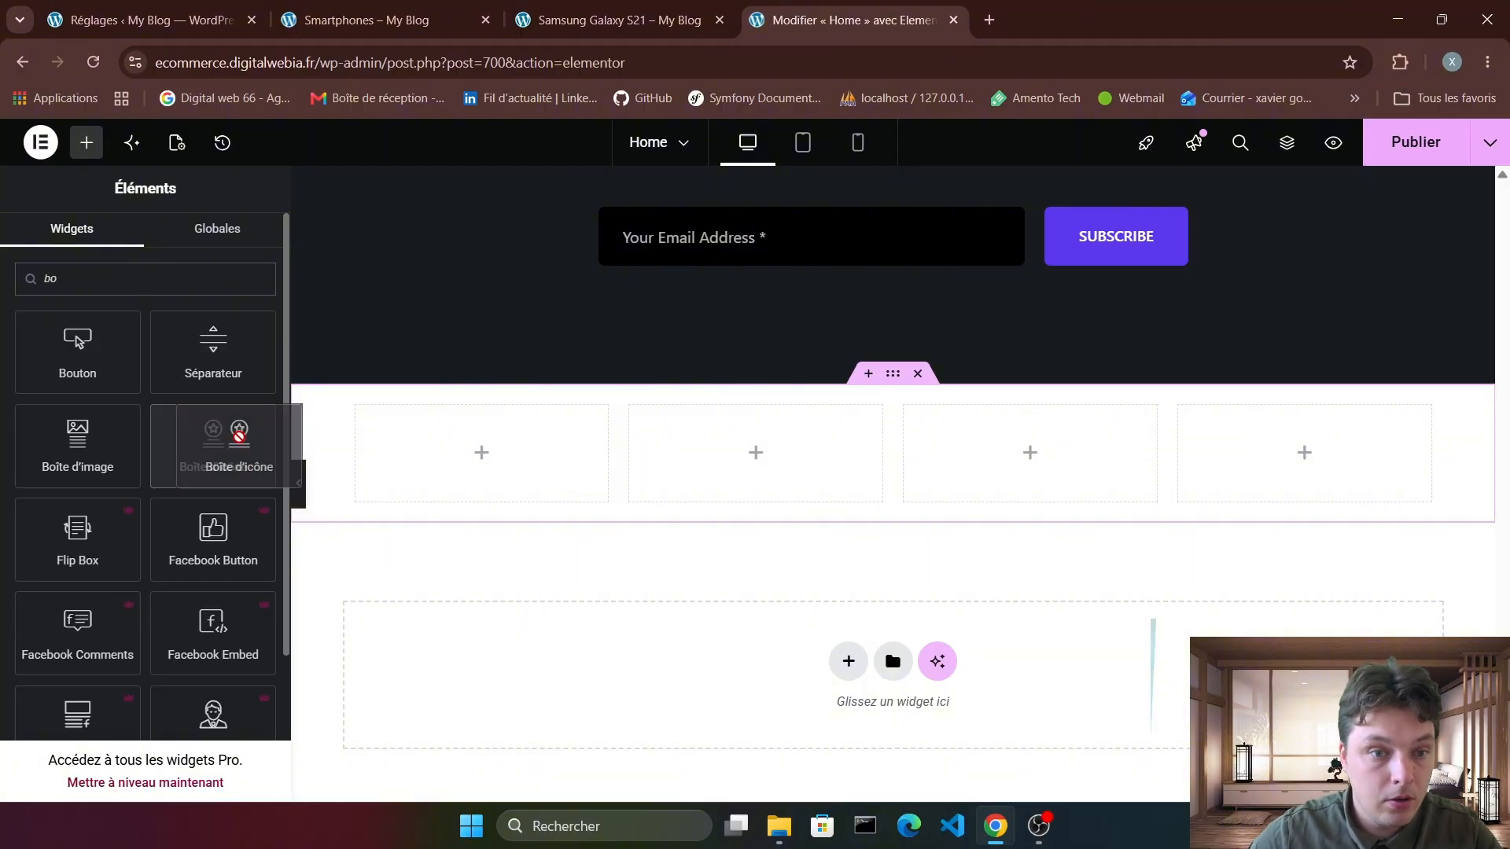
left_click_drag(209, 431, 472, 449)
Duplicate the icon box three times and move the copies into the second, third and fourth columns.
right_click(500, 456)
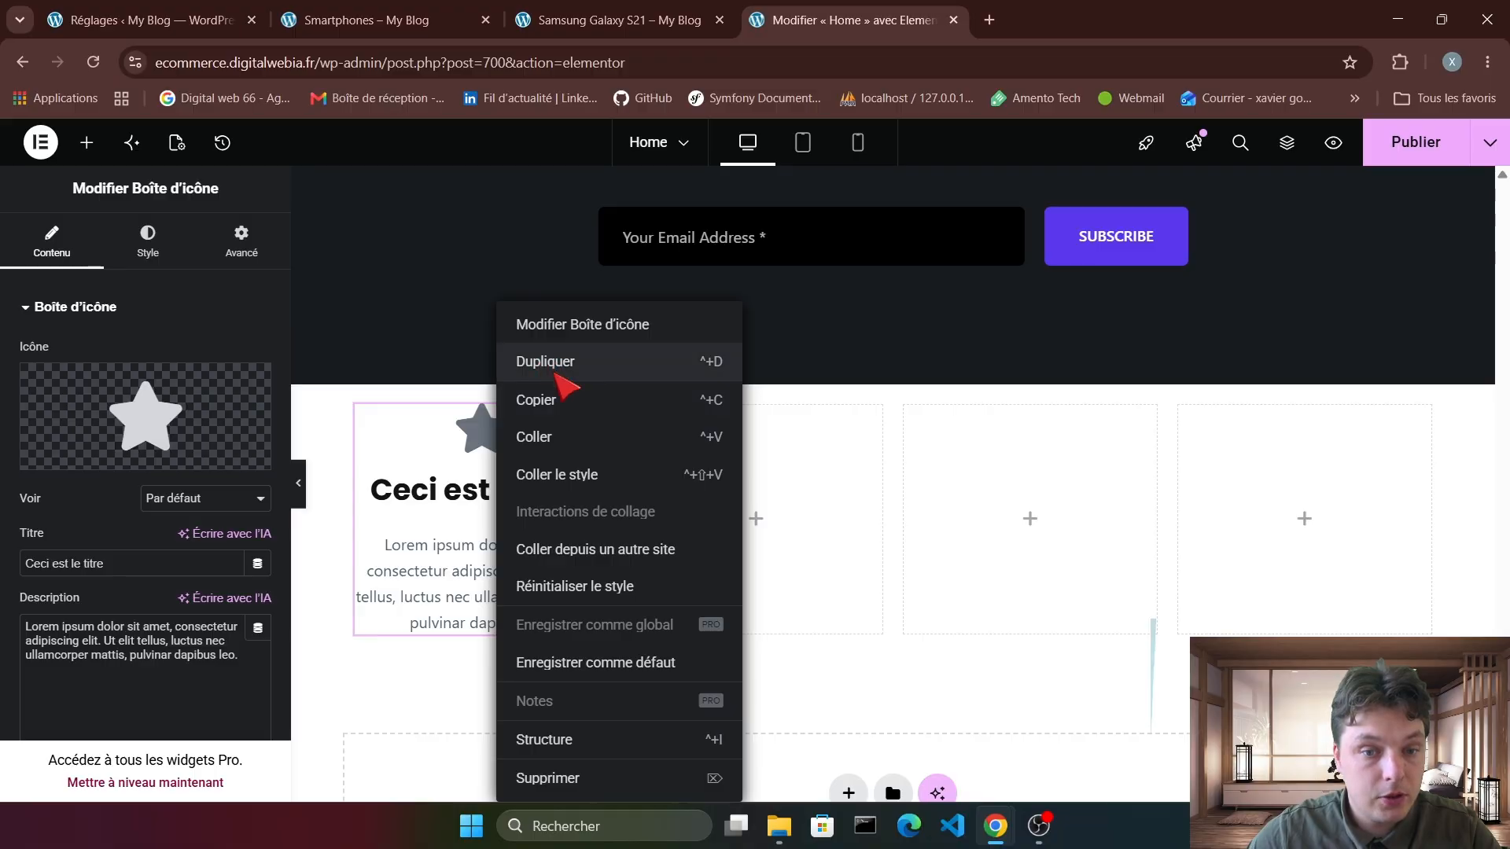
left_click(547, 369)
left_click_drag(505, 714, 747, 512)
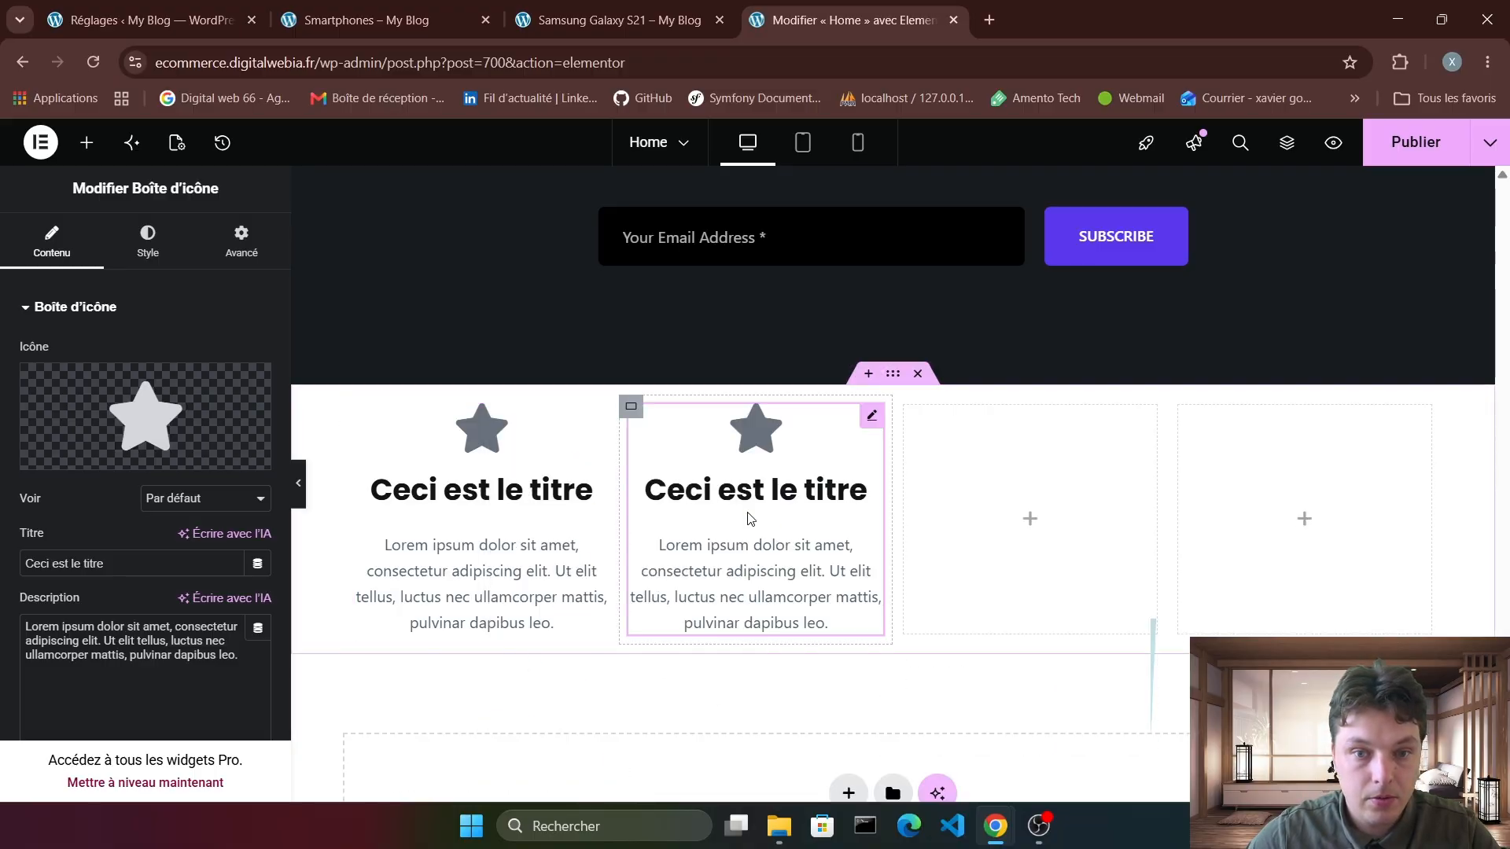
right_click(756, 509)
left_click(815, 380)
left_click_drag(828, 721, 1024, 634)
right_click(1058, 482)
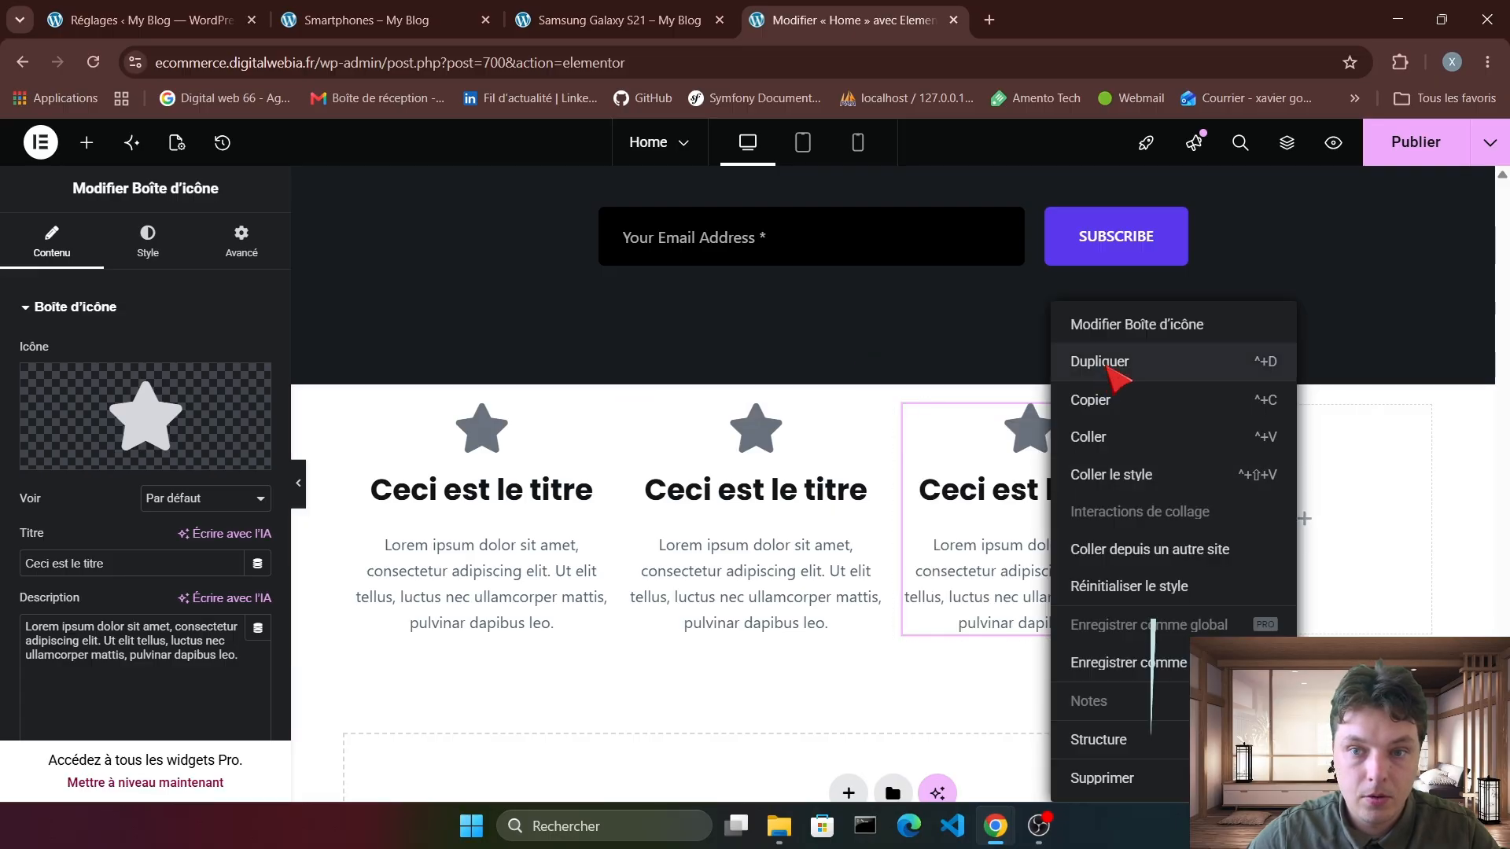
left_click(1108, 368)
left_click_drag(1051, 768, 1305, 519)
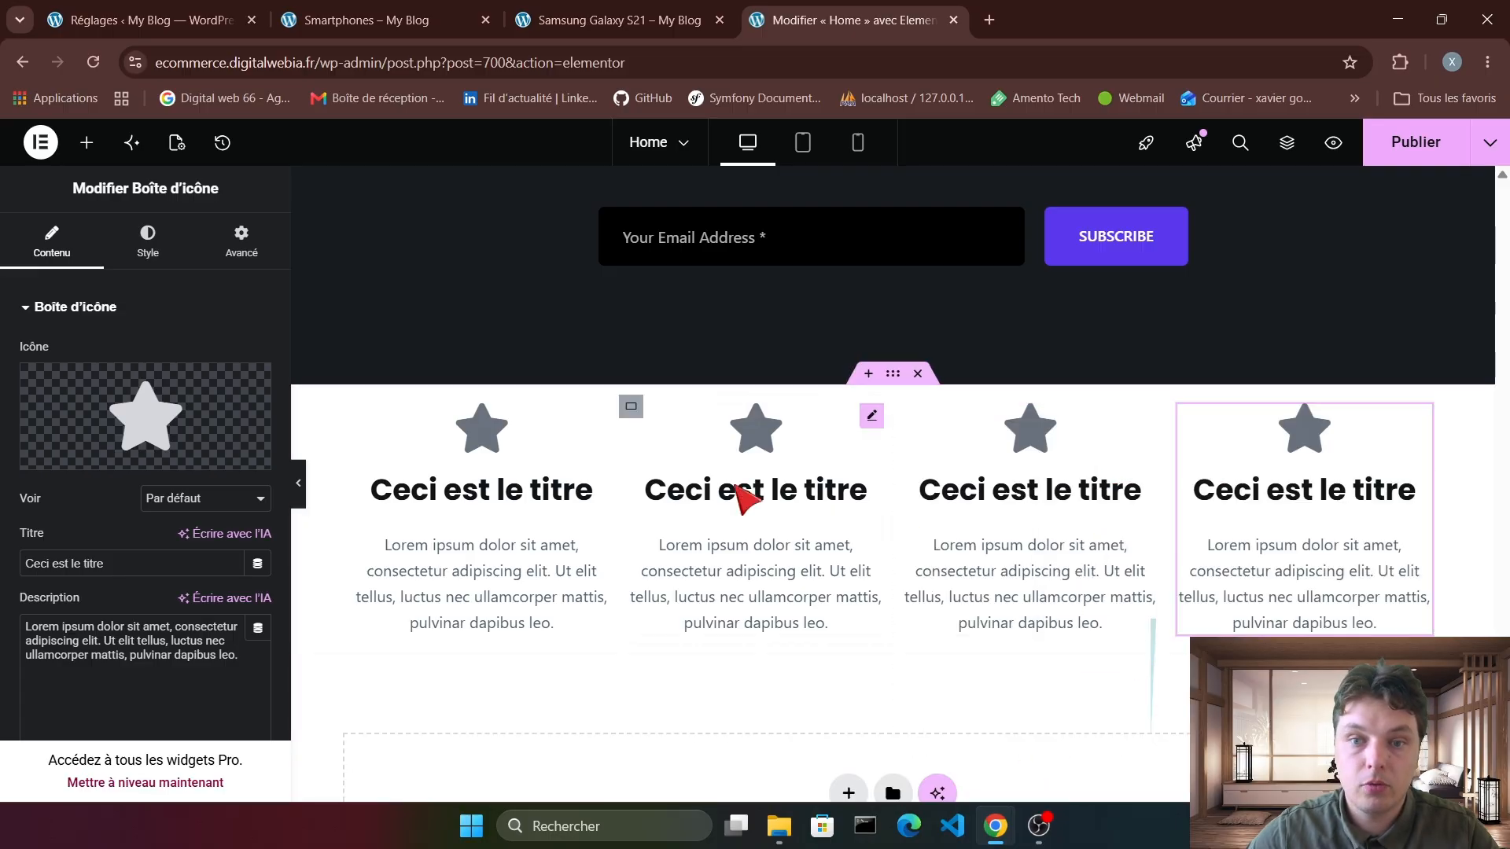
Set the first icon box's icon position to start, its vertical alignment to middle and its text alignment to center.
left_click(517, 487)
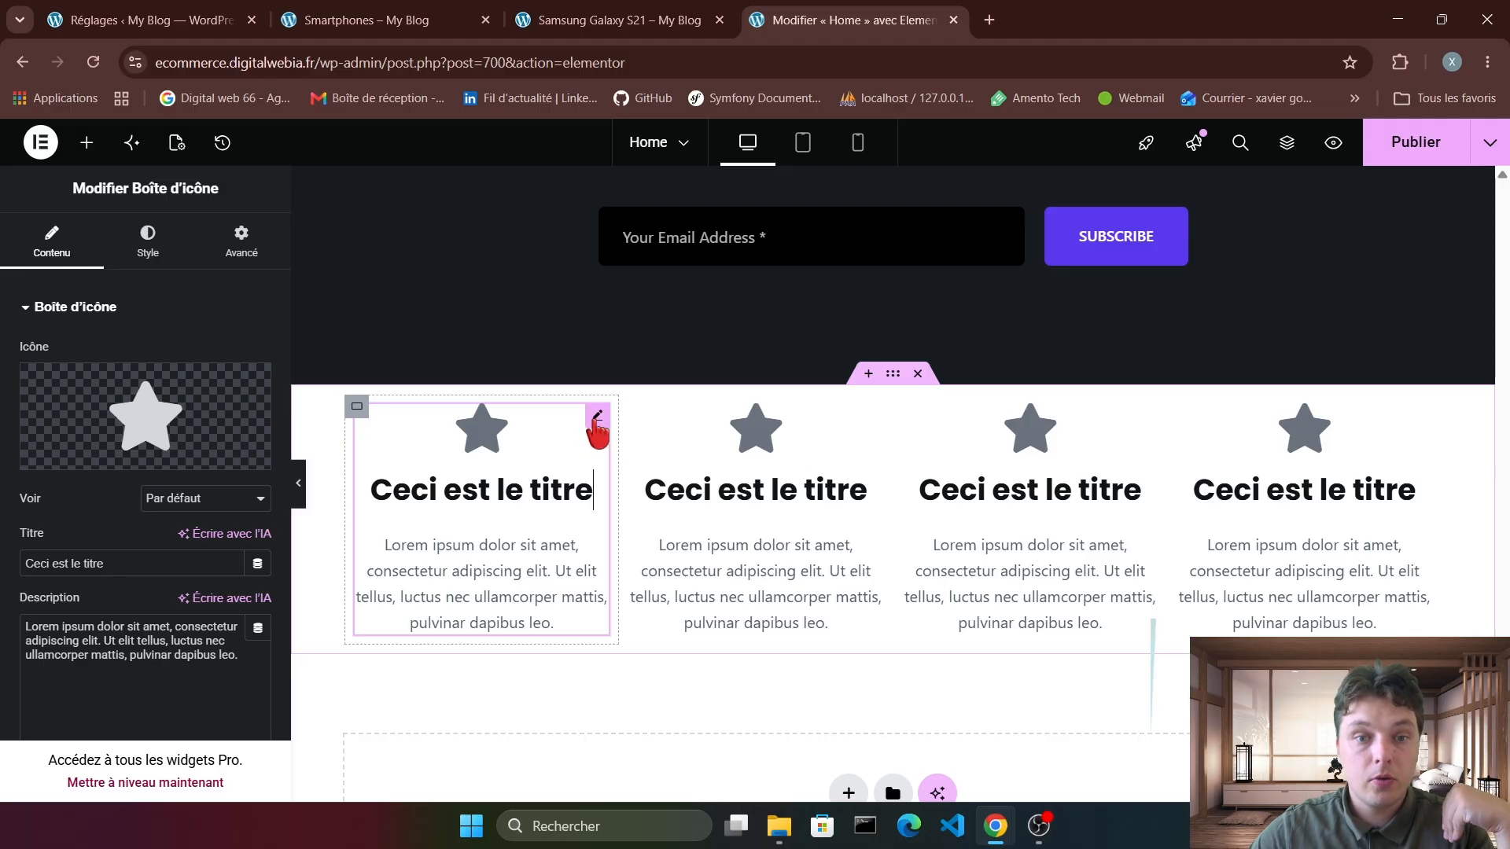
left_click(148, 244)
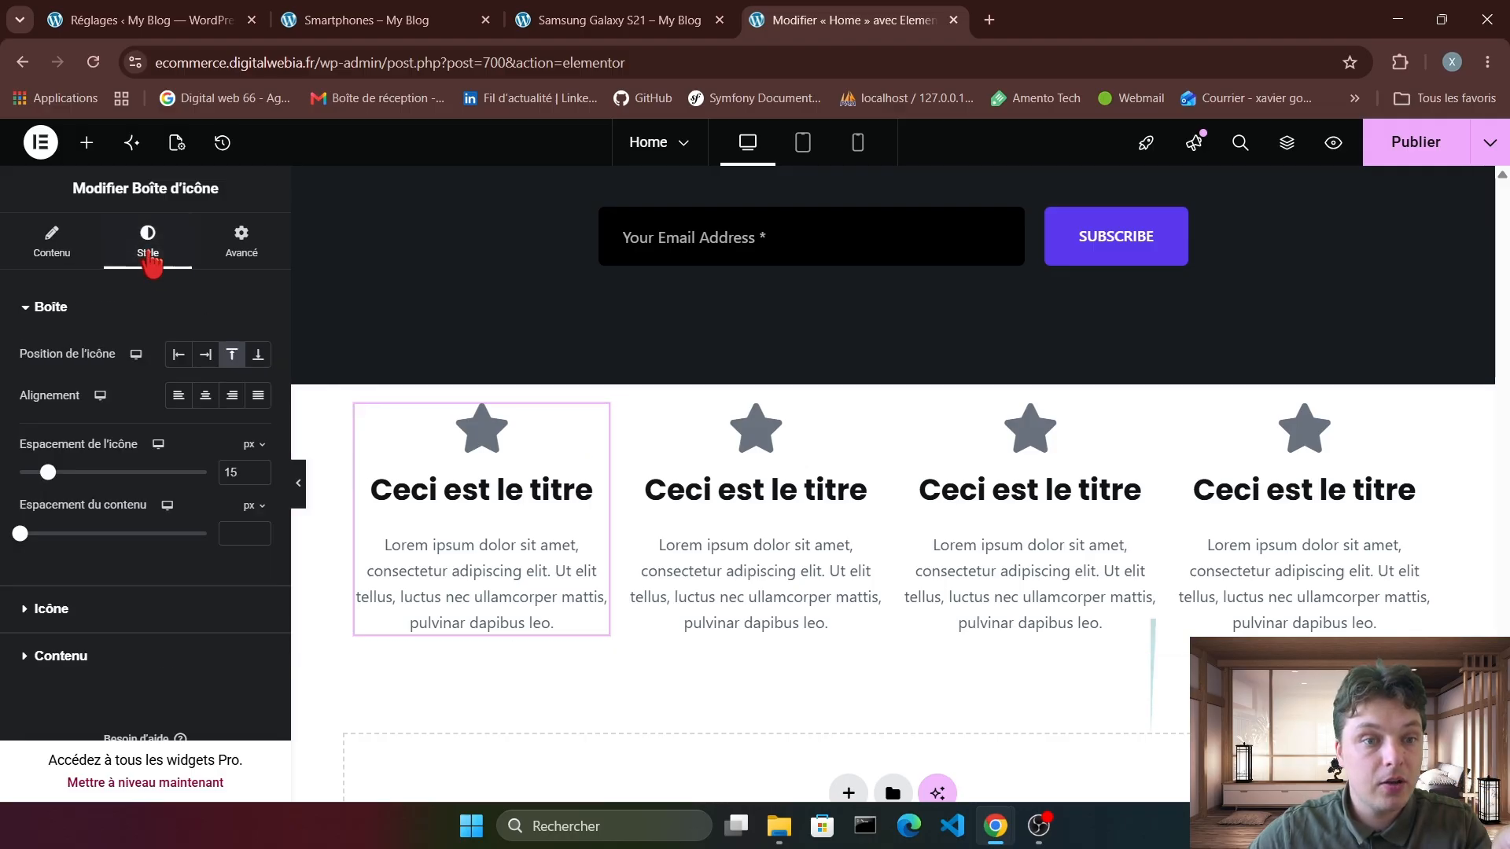
left_click(178, 355)
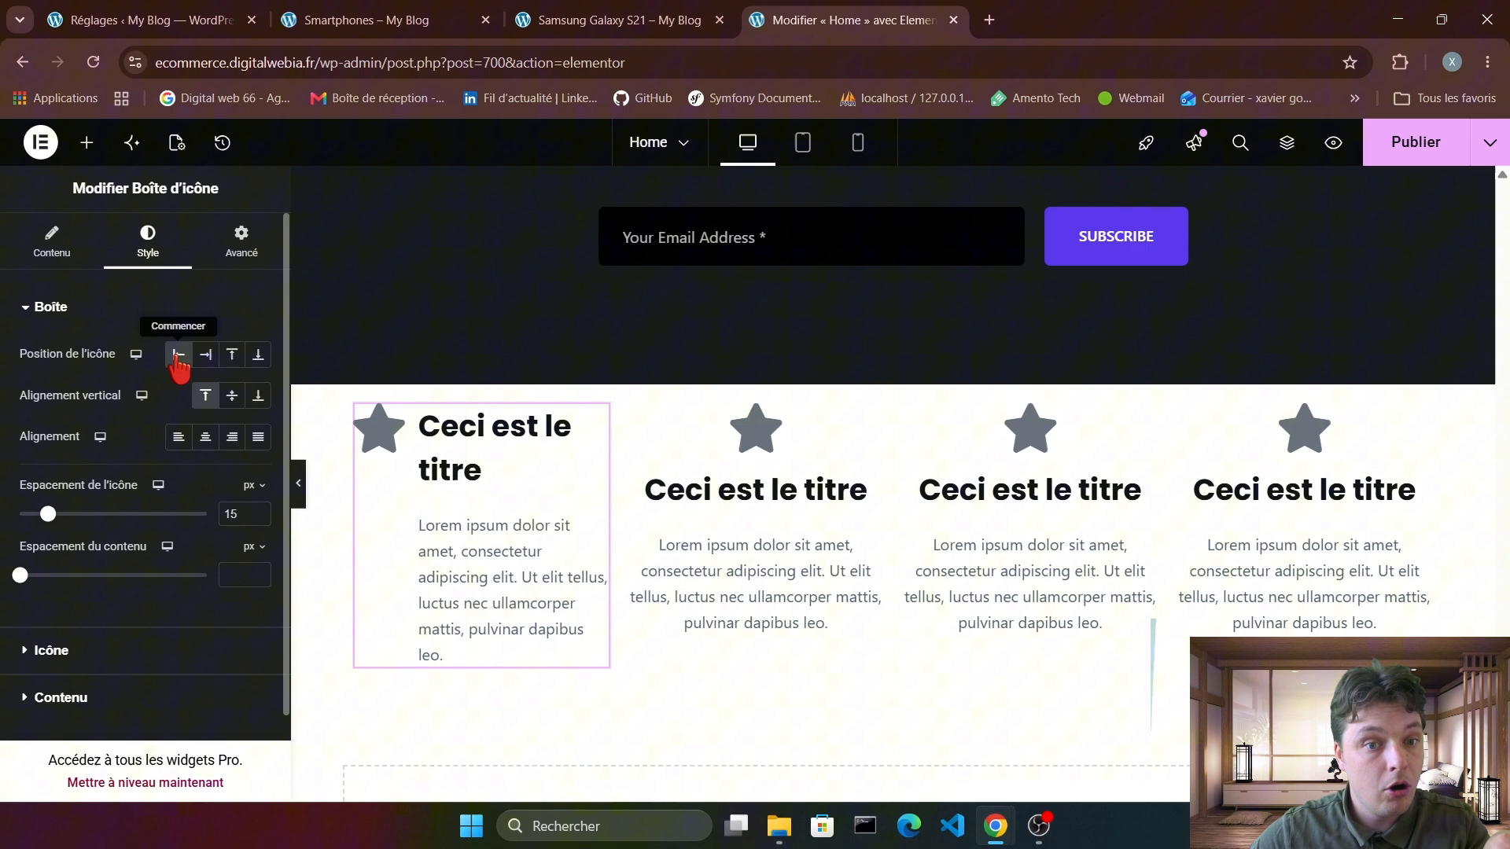
left_click(233, 399)
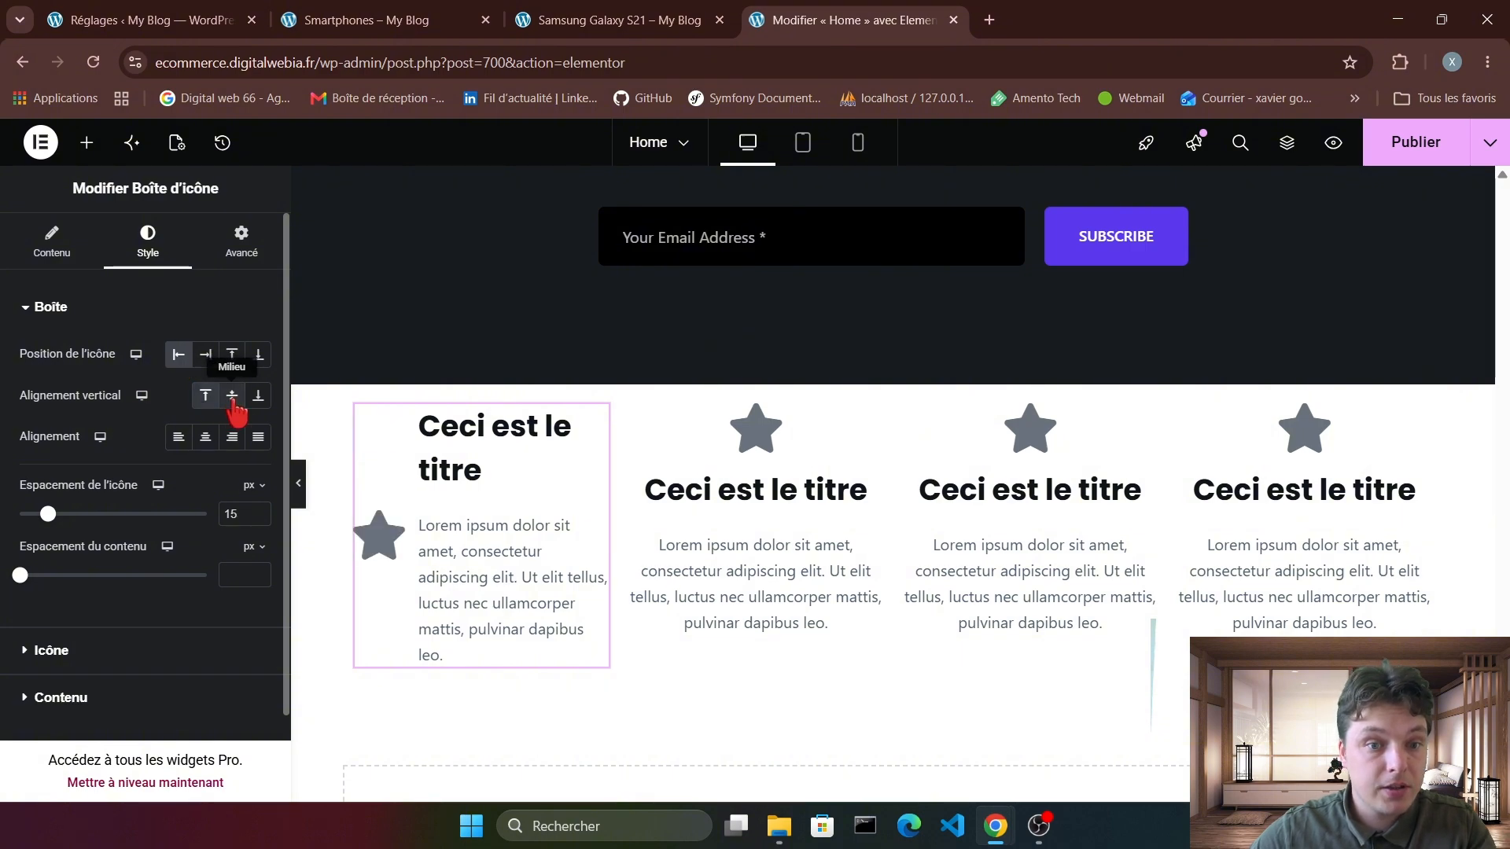
left_click(204, 441)
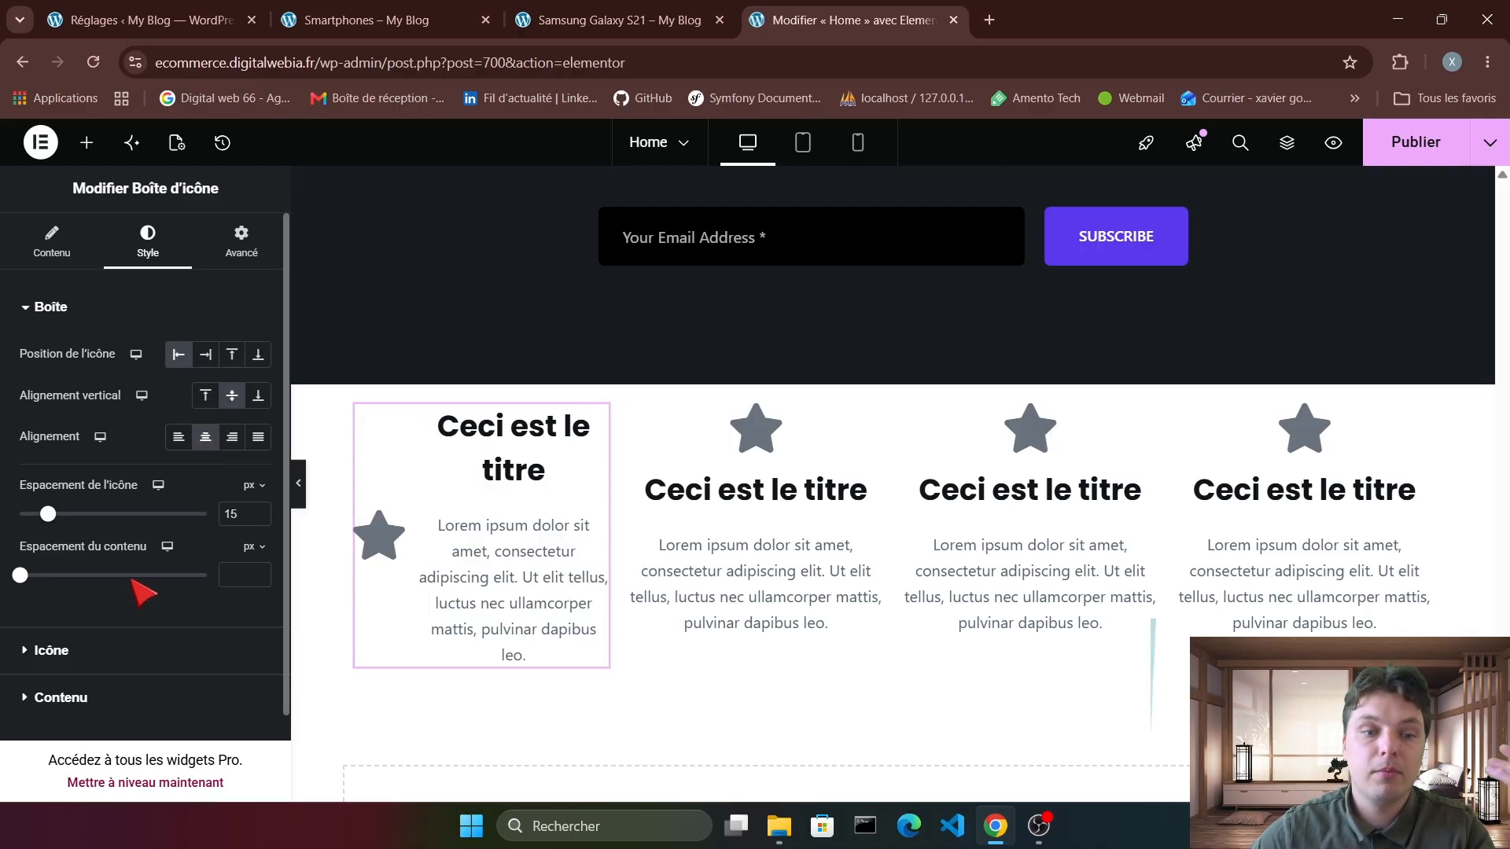
Replace the first box's star with the shipping truck icon, searching the icon library for "shi".
left_click(51, 650)
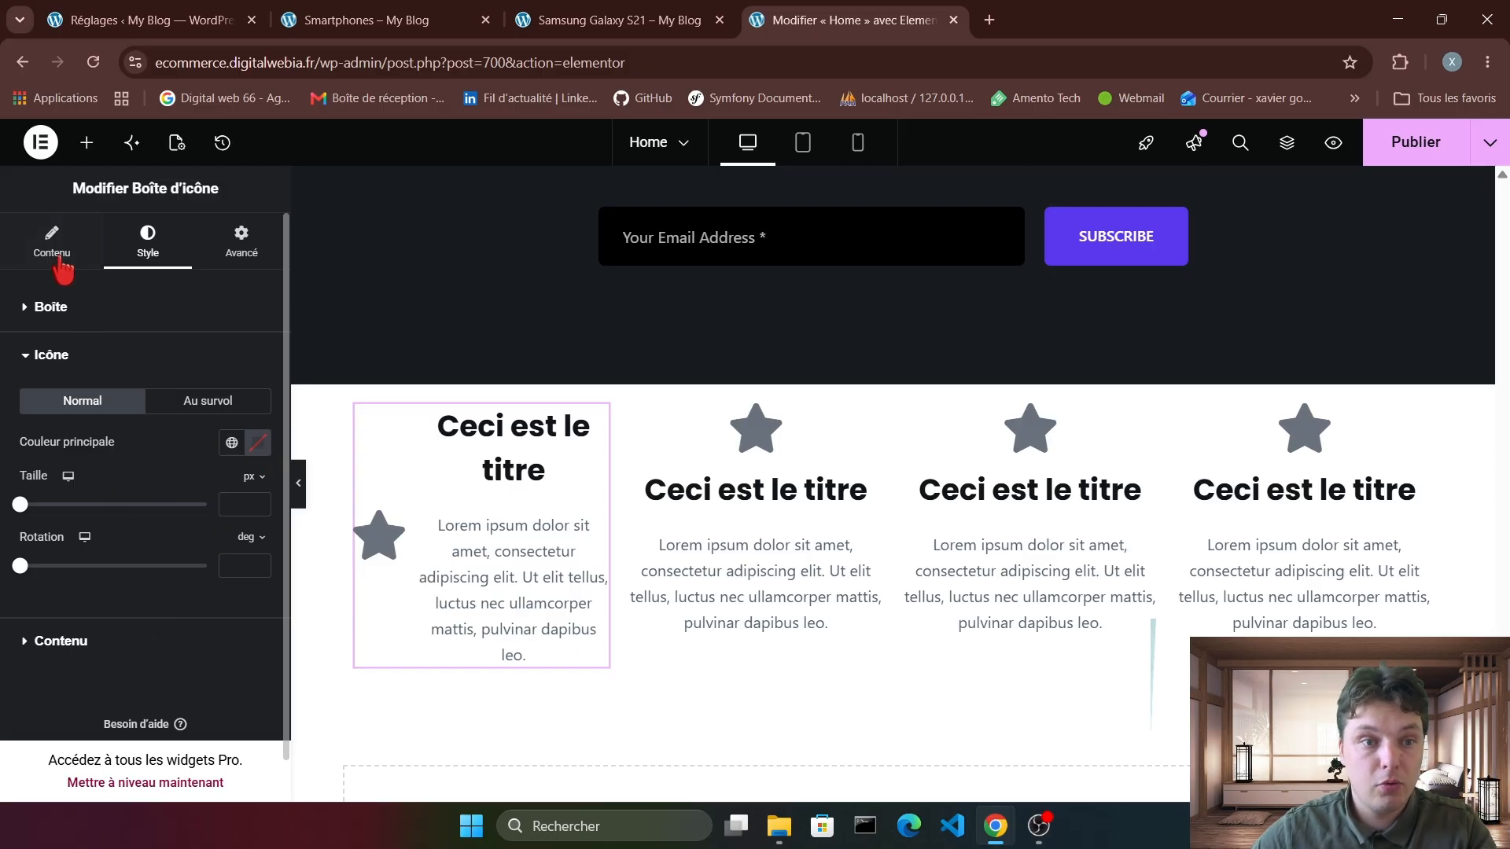
left_click(55, 260)
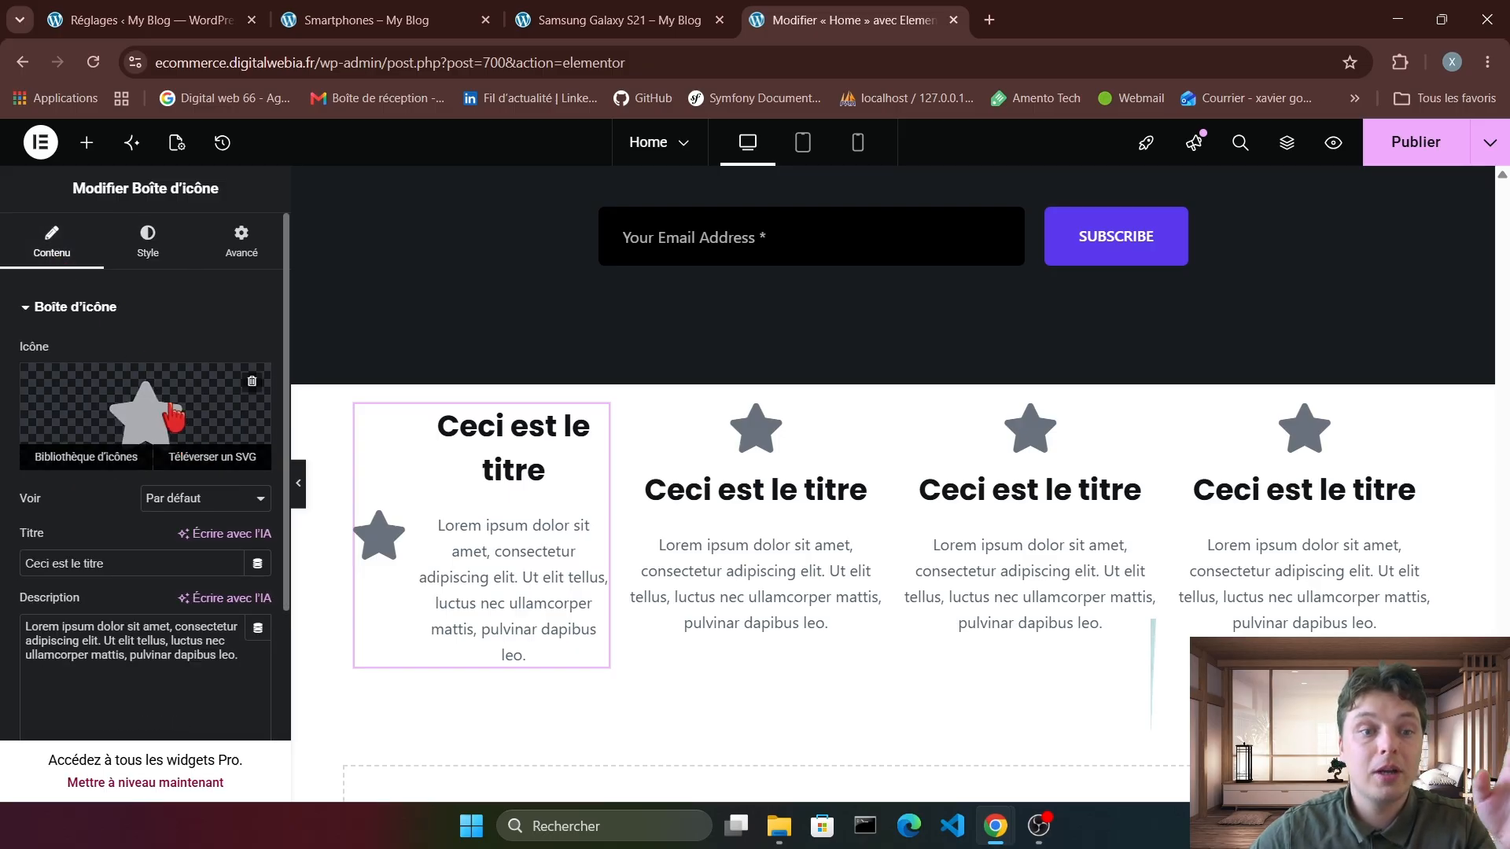
left_click(173, 415)
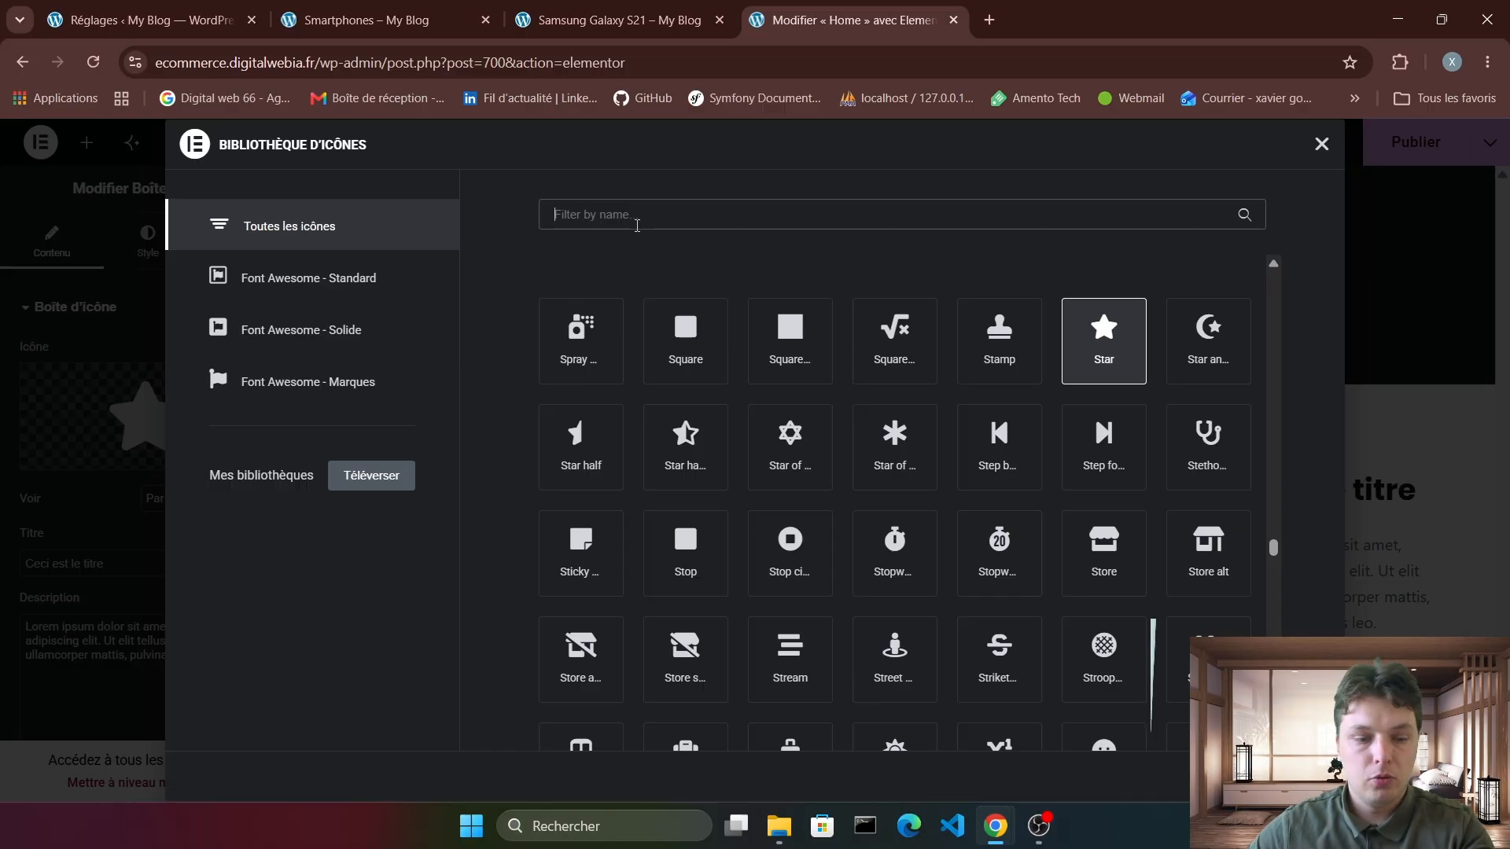
type("shi")
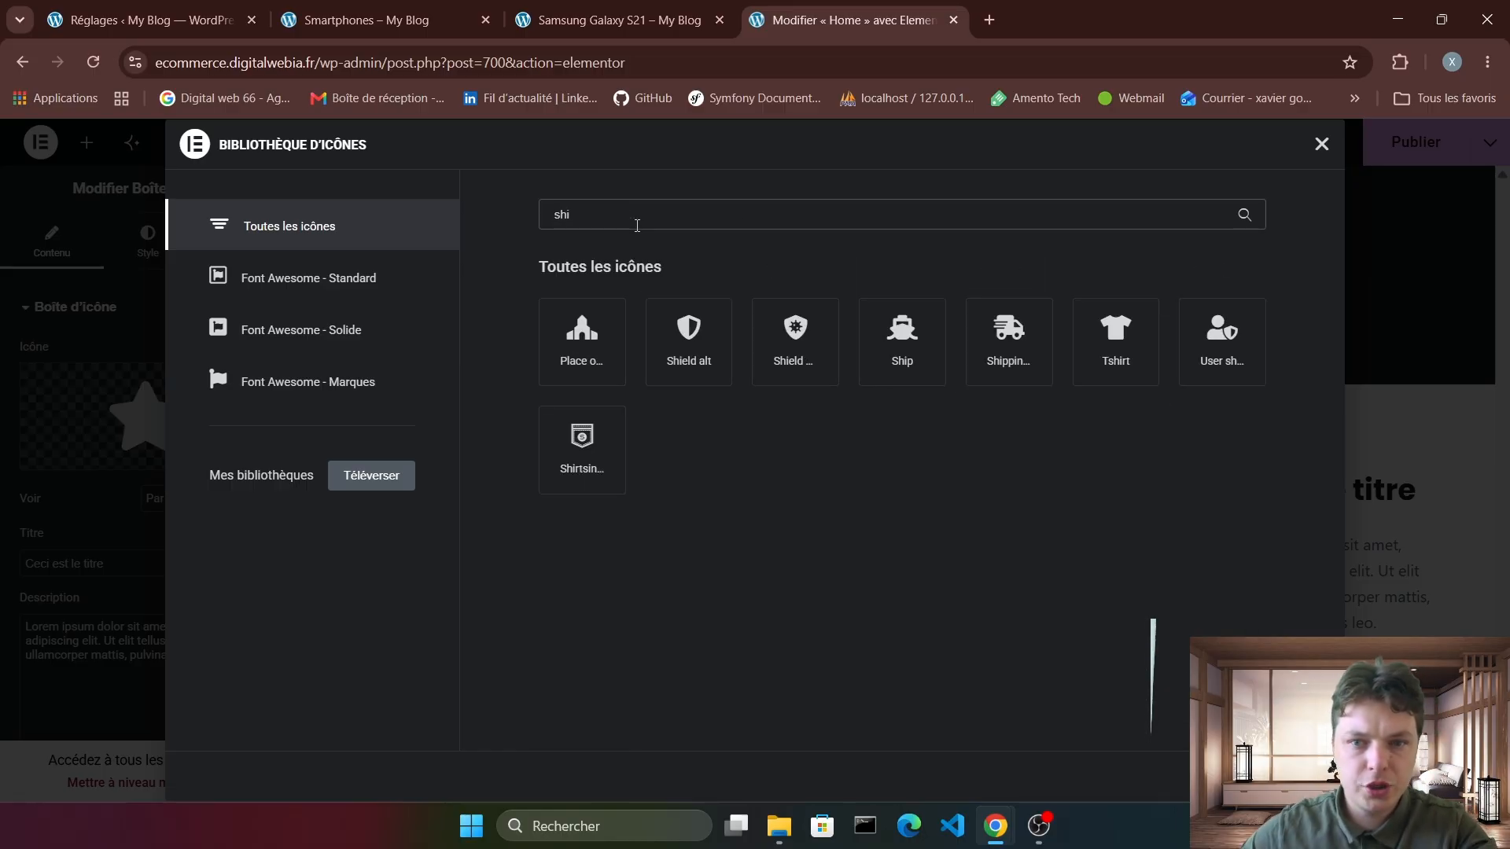
left_click(1047, 356)
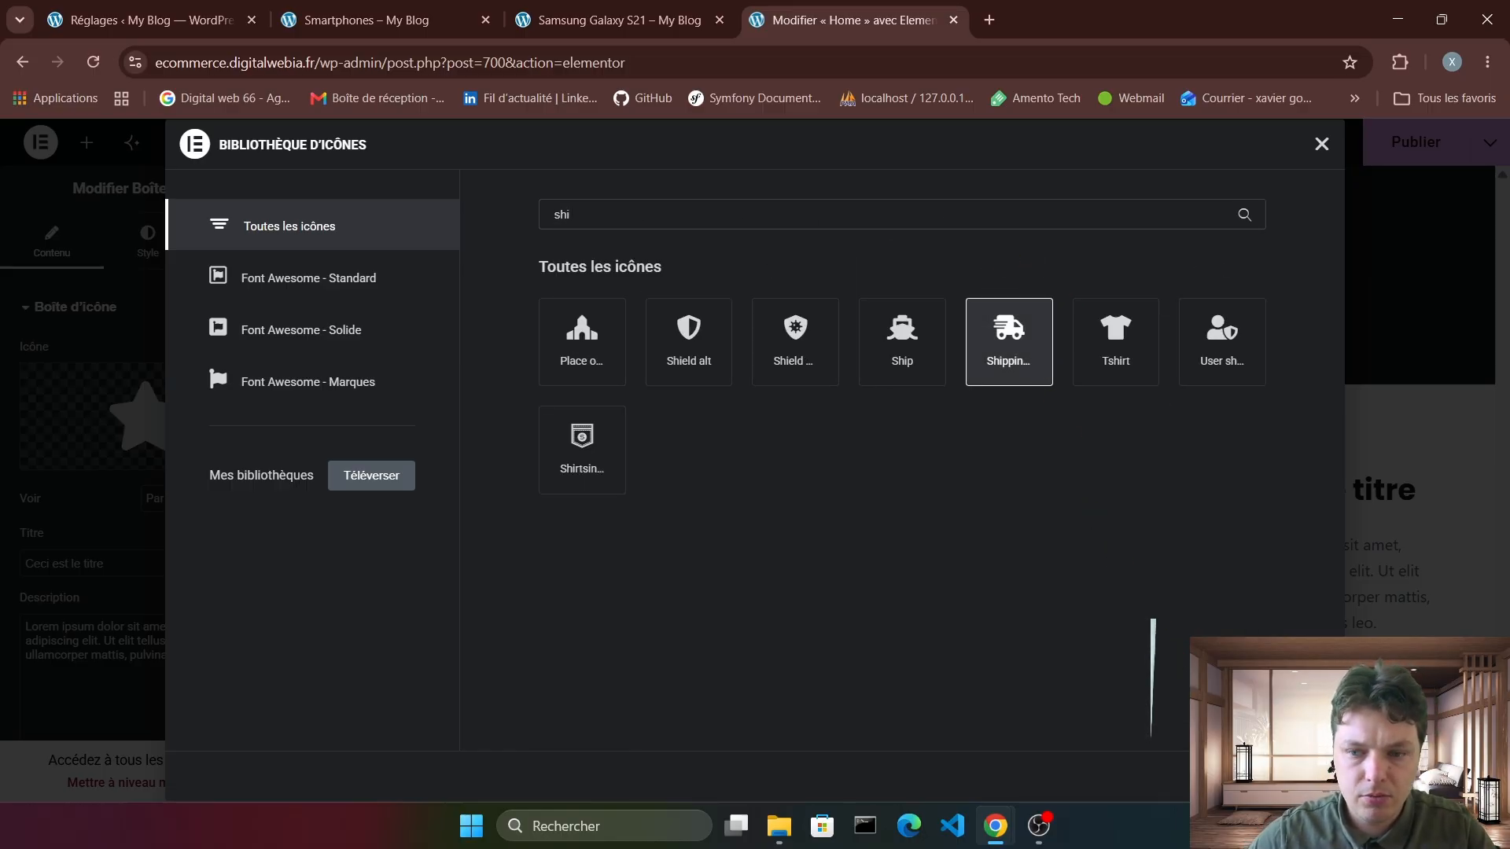
left_click(1288, 776)
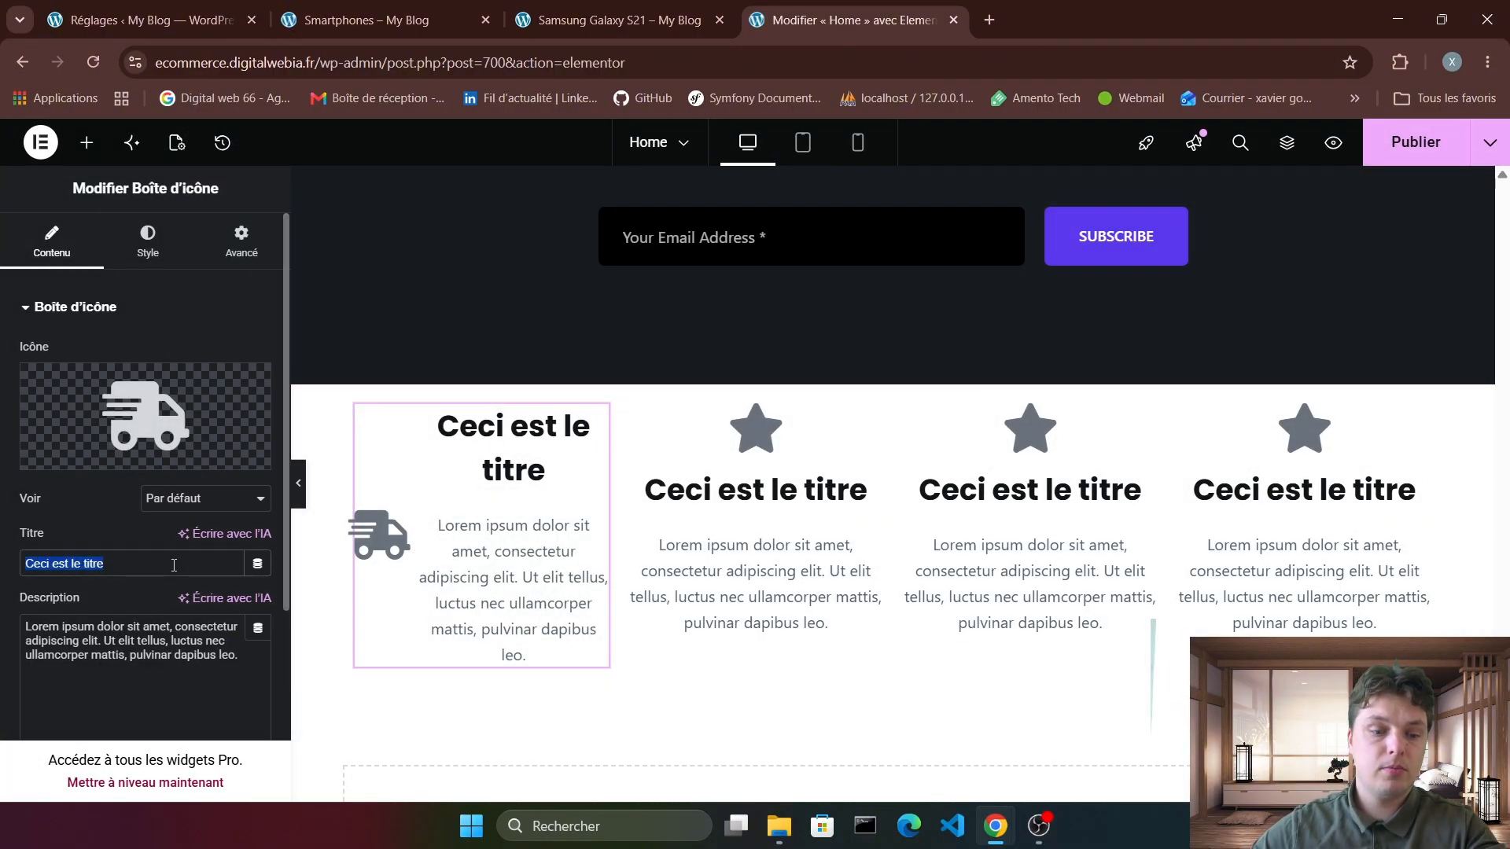
Set the first icon box's title to "Livraison gratuite" and its description to "Expédition en 24h".
type("Livr")
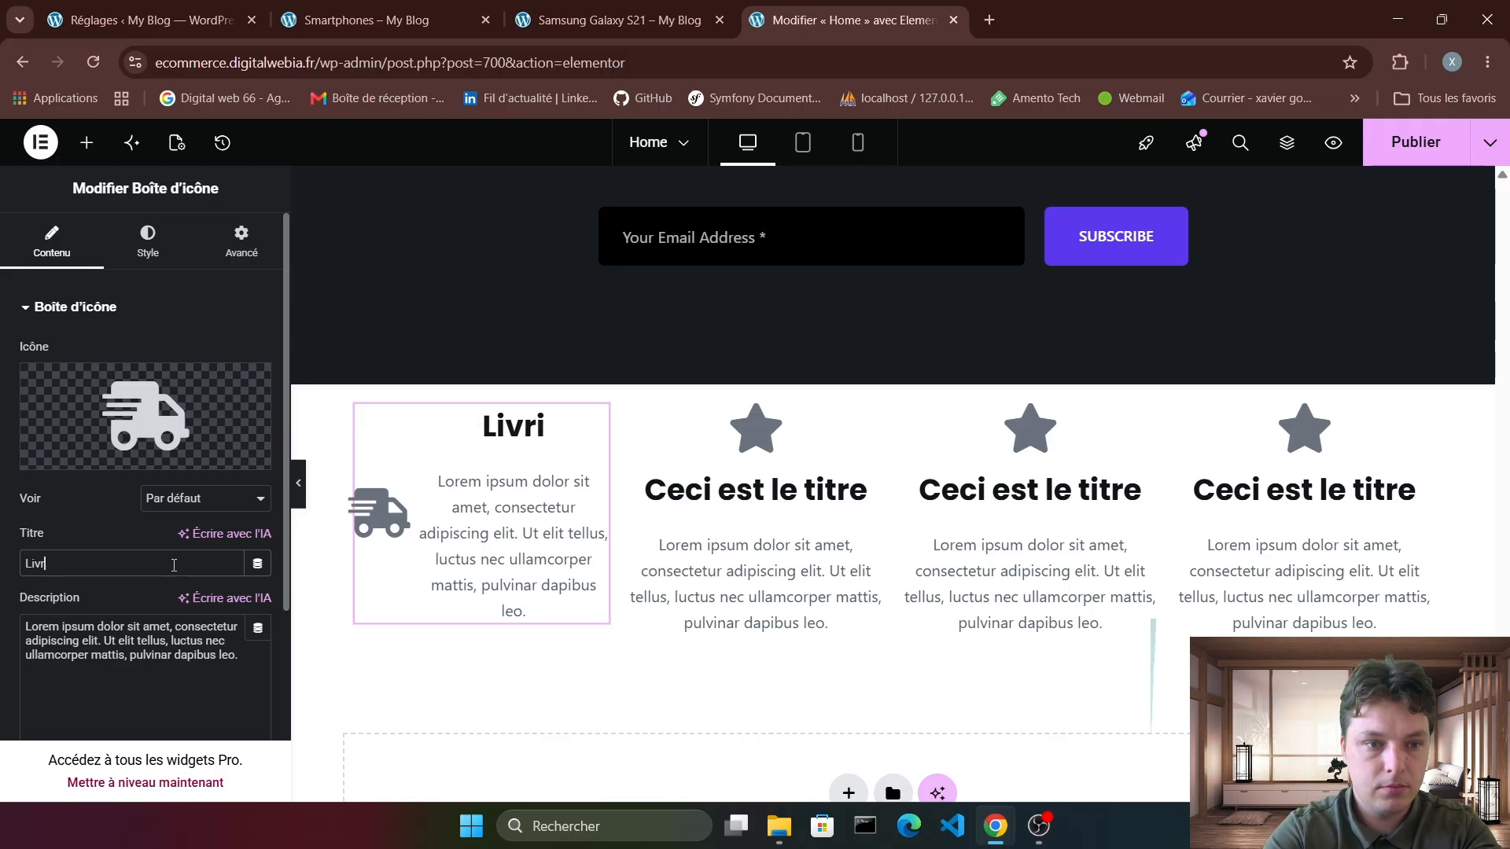
type("aison ")
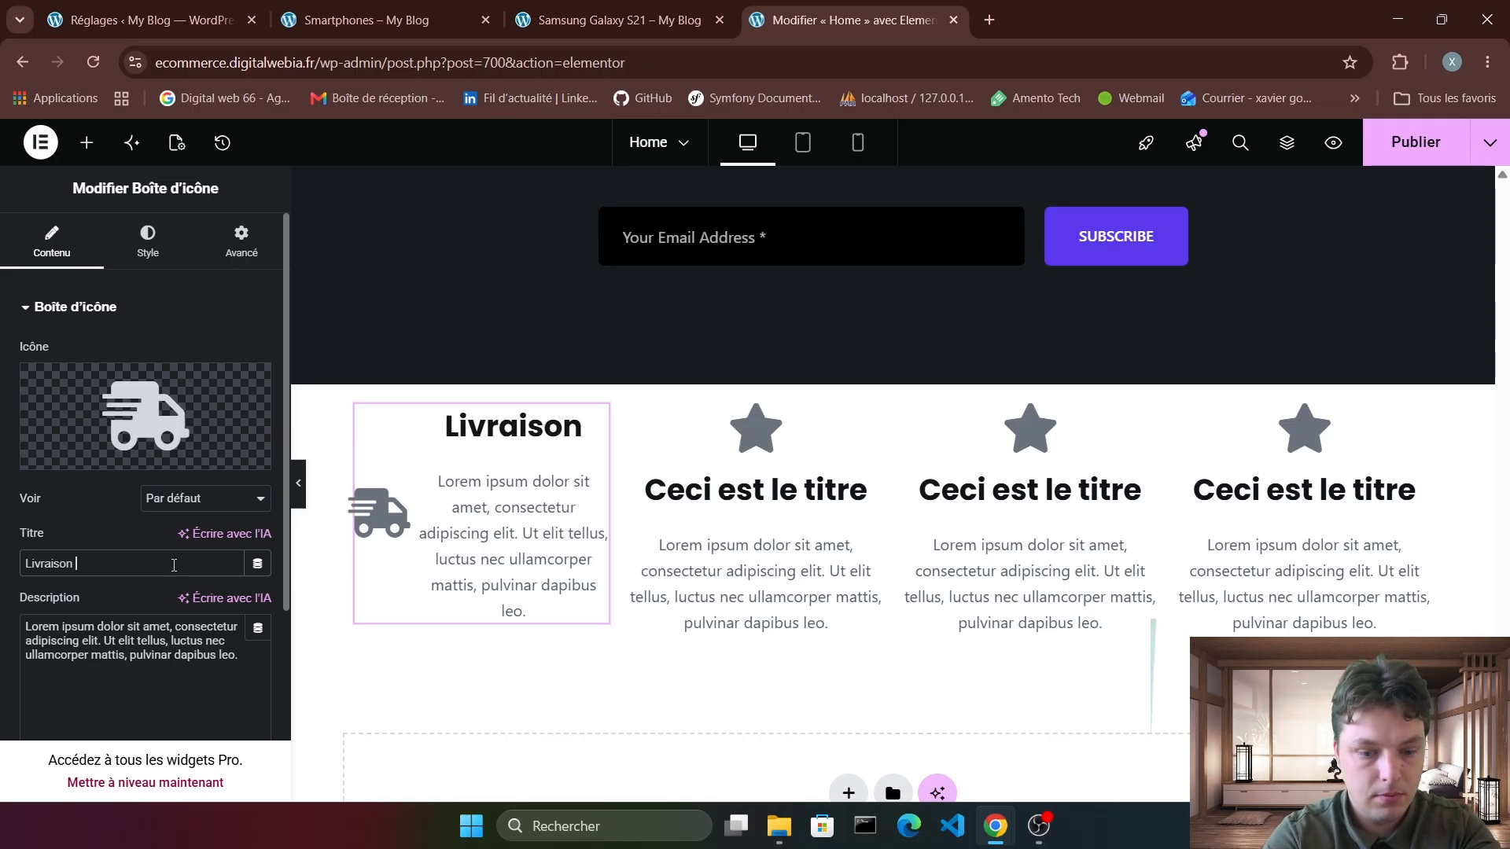
type("gratuite")
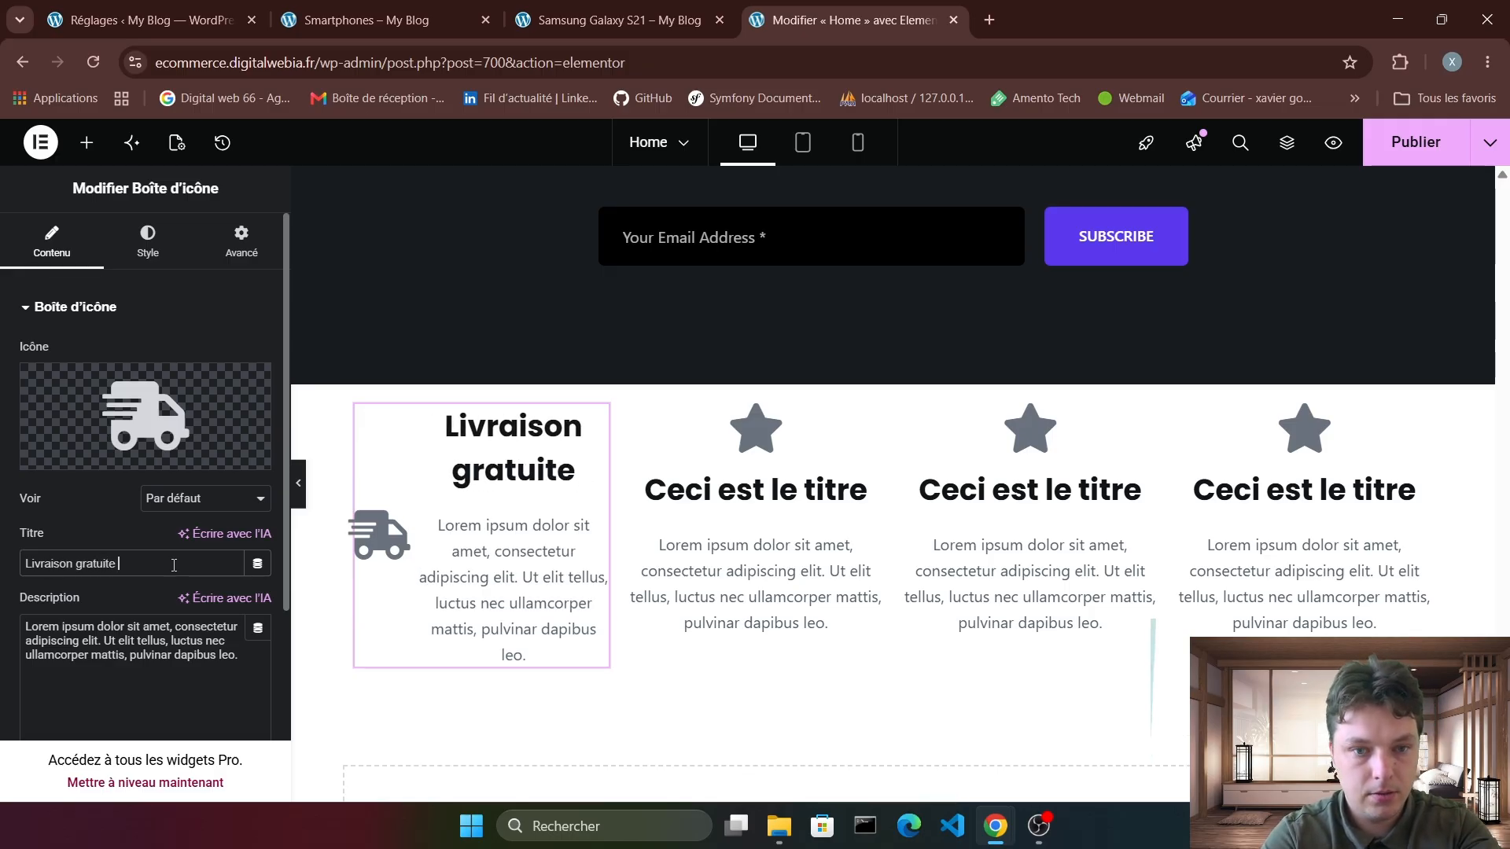
triple_click(184, 667)
type("ex")
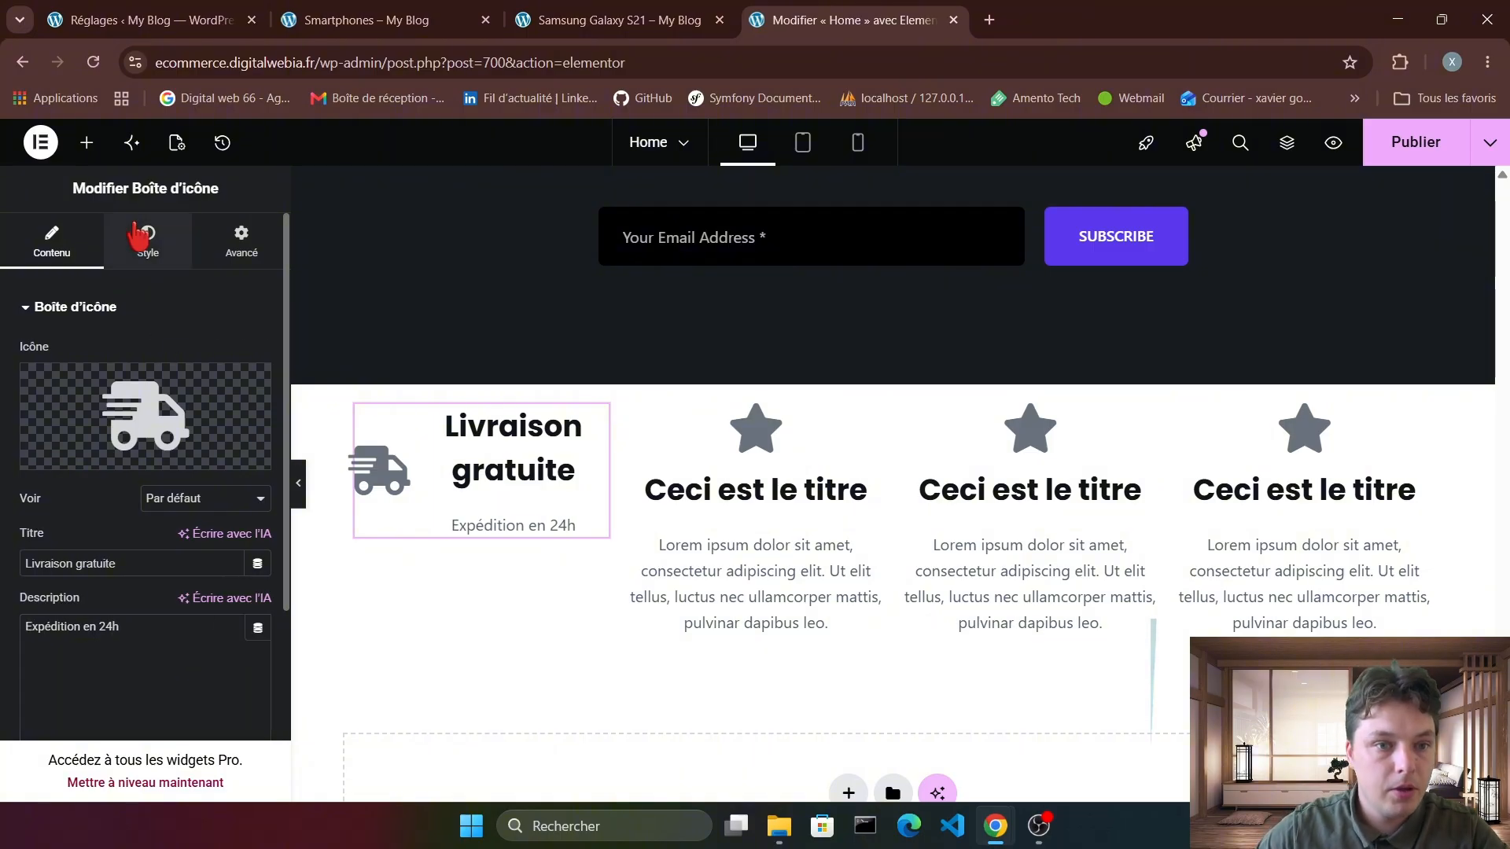
Try an icon spacing of 43 px on the first icon box, undo it, and set its content spacing to 0 px.
left_click(146, 238)
scroll(138, 484, "down", 1)
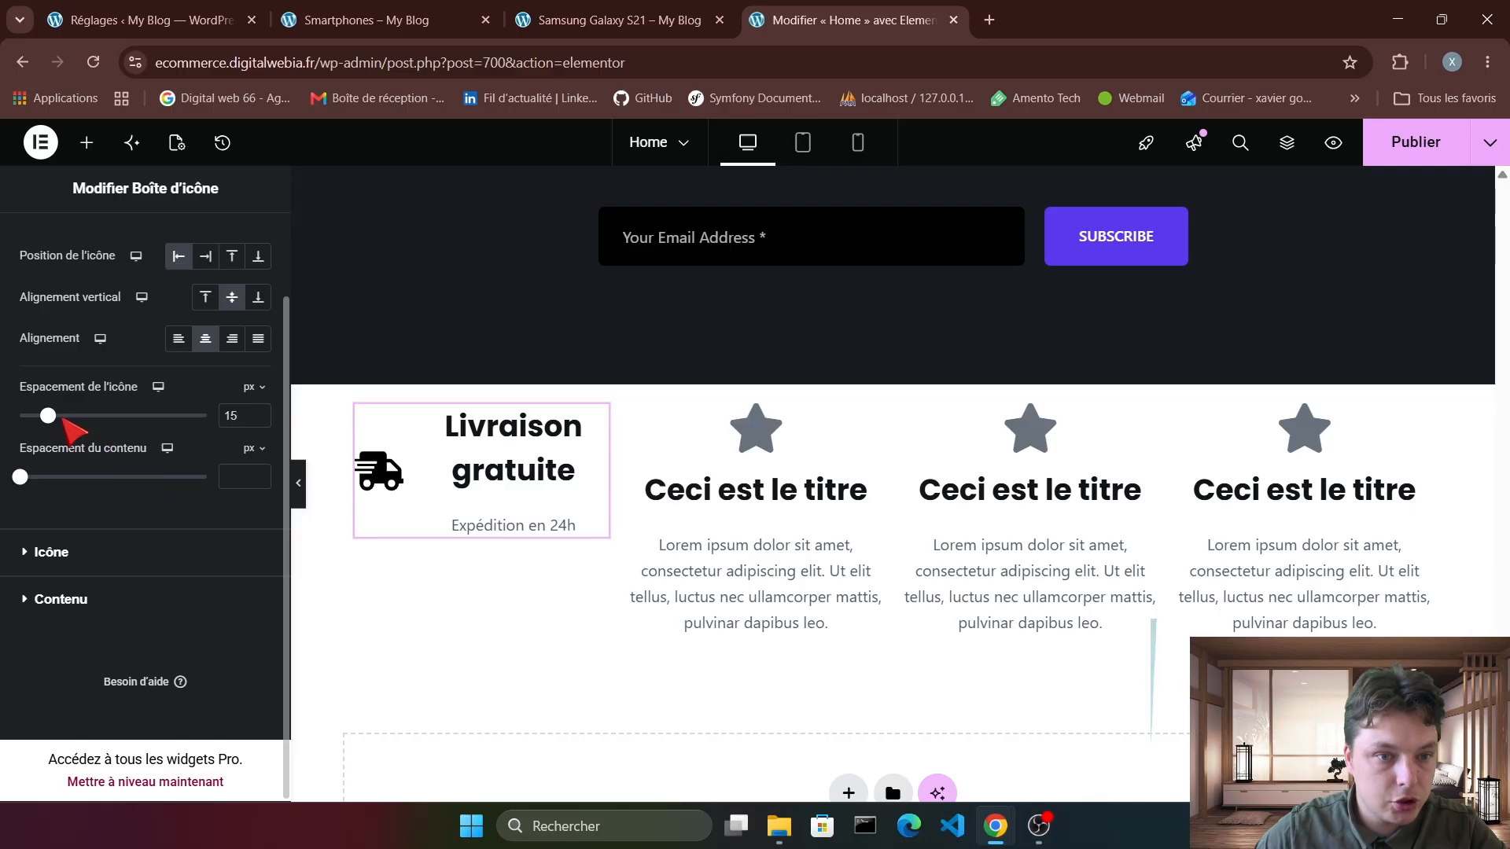
left_click_drag(49, 416, 101, 416)
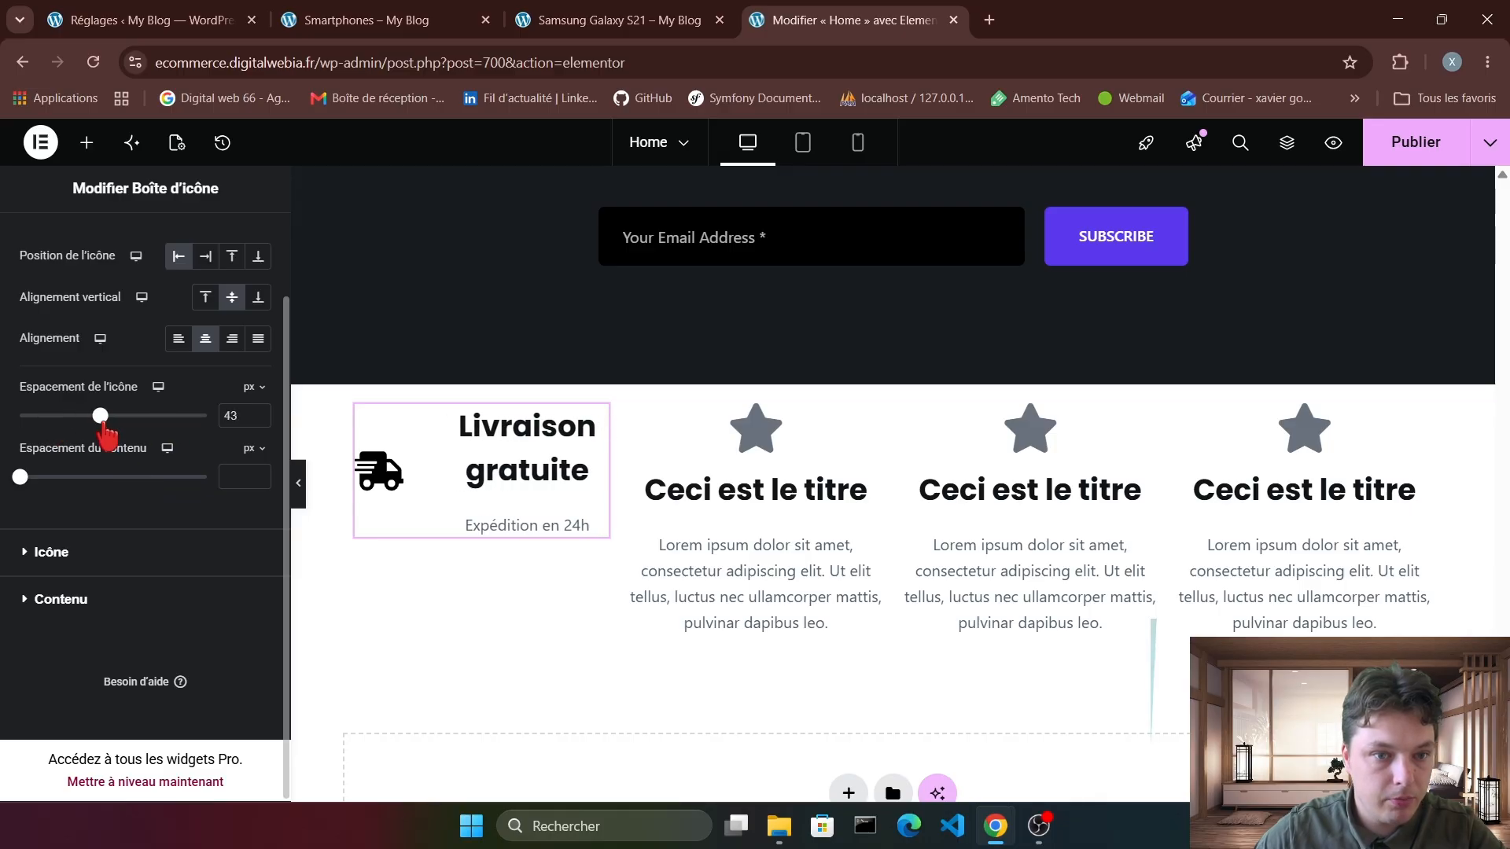
key("ctrl+z")
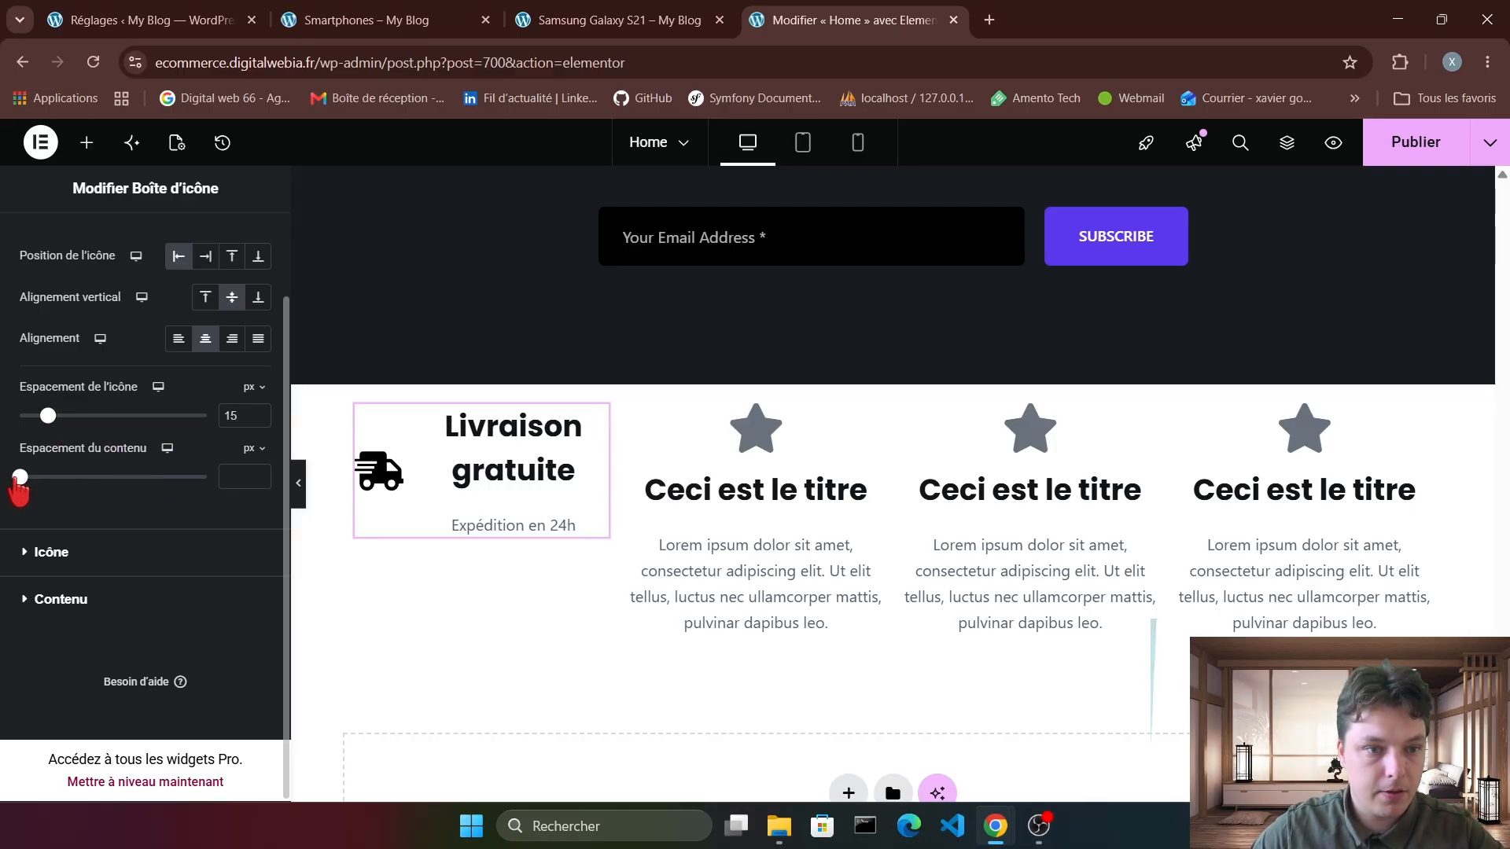
mouse_move(20, 476)
left_mouse_down()
mouse_move(92, 477)
mouse_move(16, 476)
left_mouse_up()
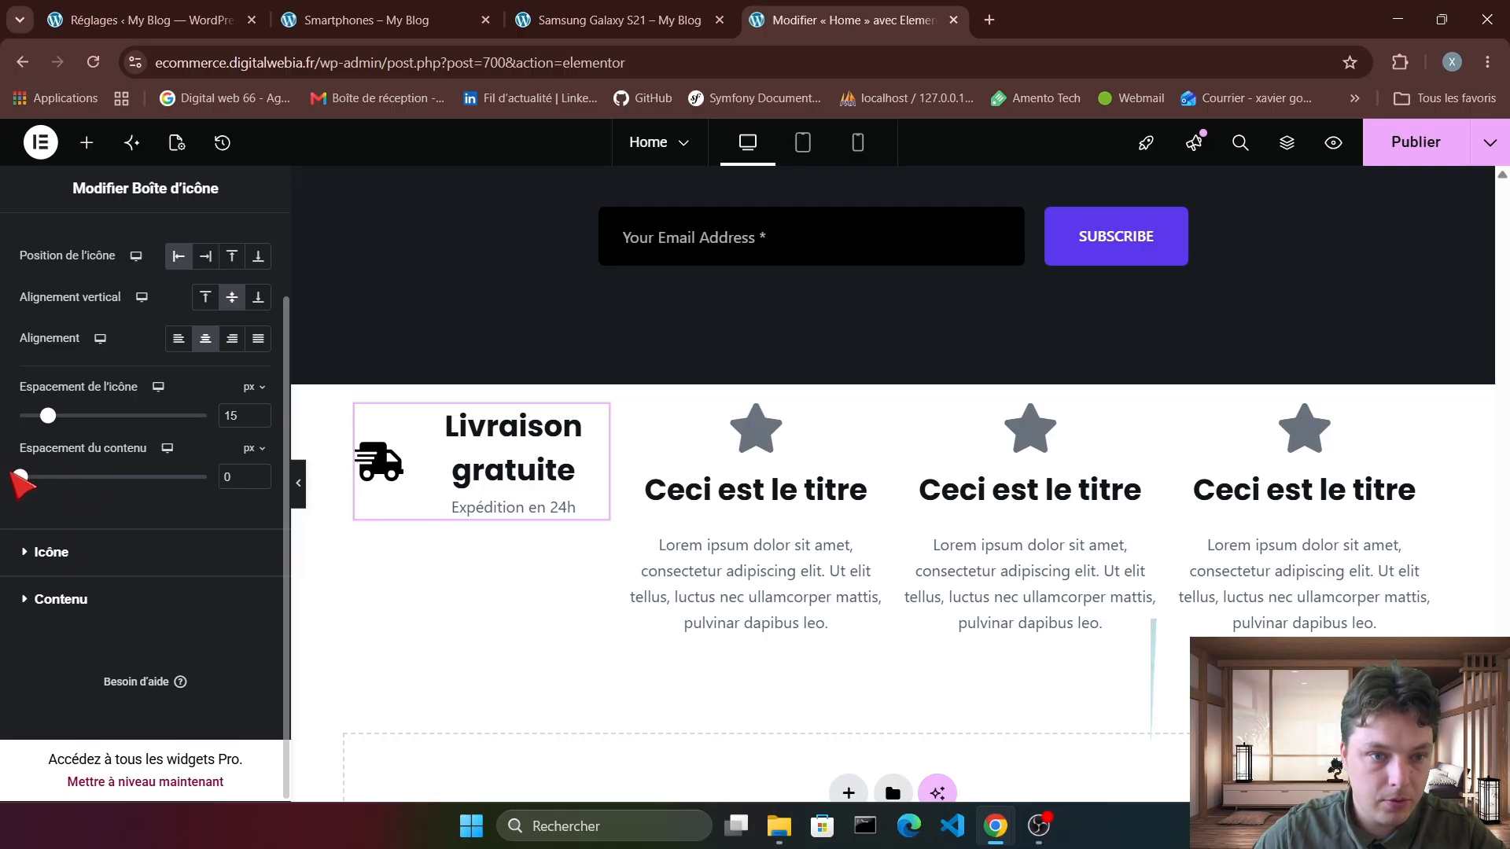
Set the primary color of the truck icon to red #FF1515.
left_click(61, 552)
left_click(255, 445)
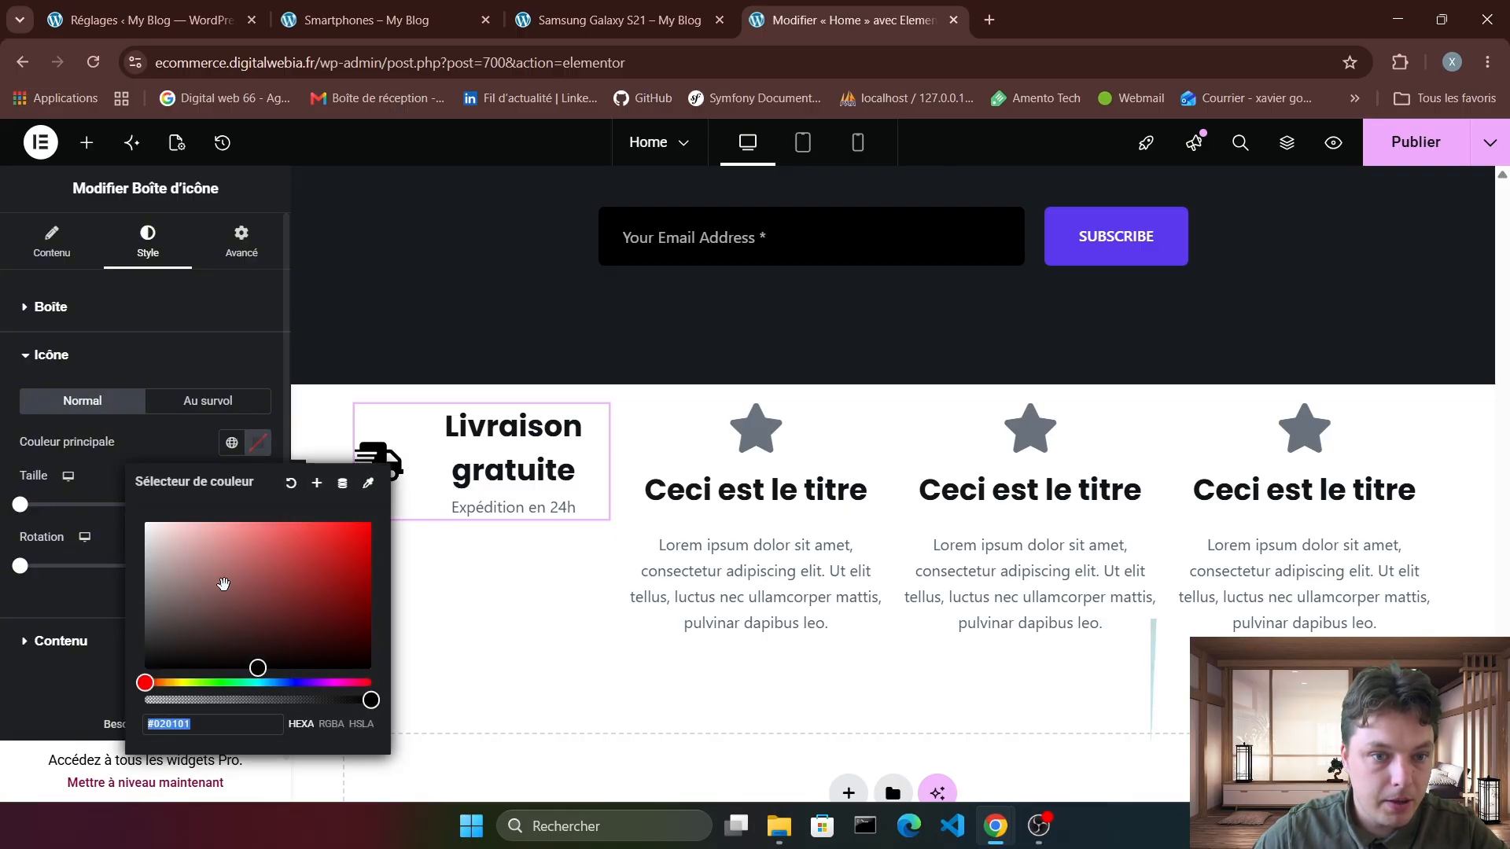
left_click(313, 534)
left_click(95, 450)
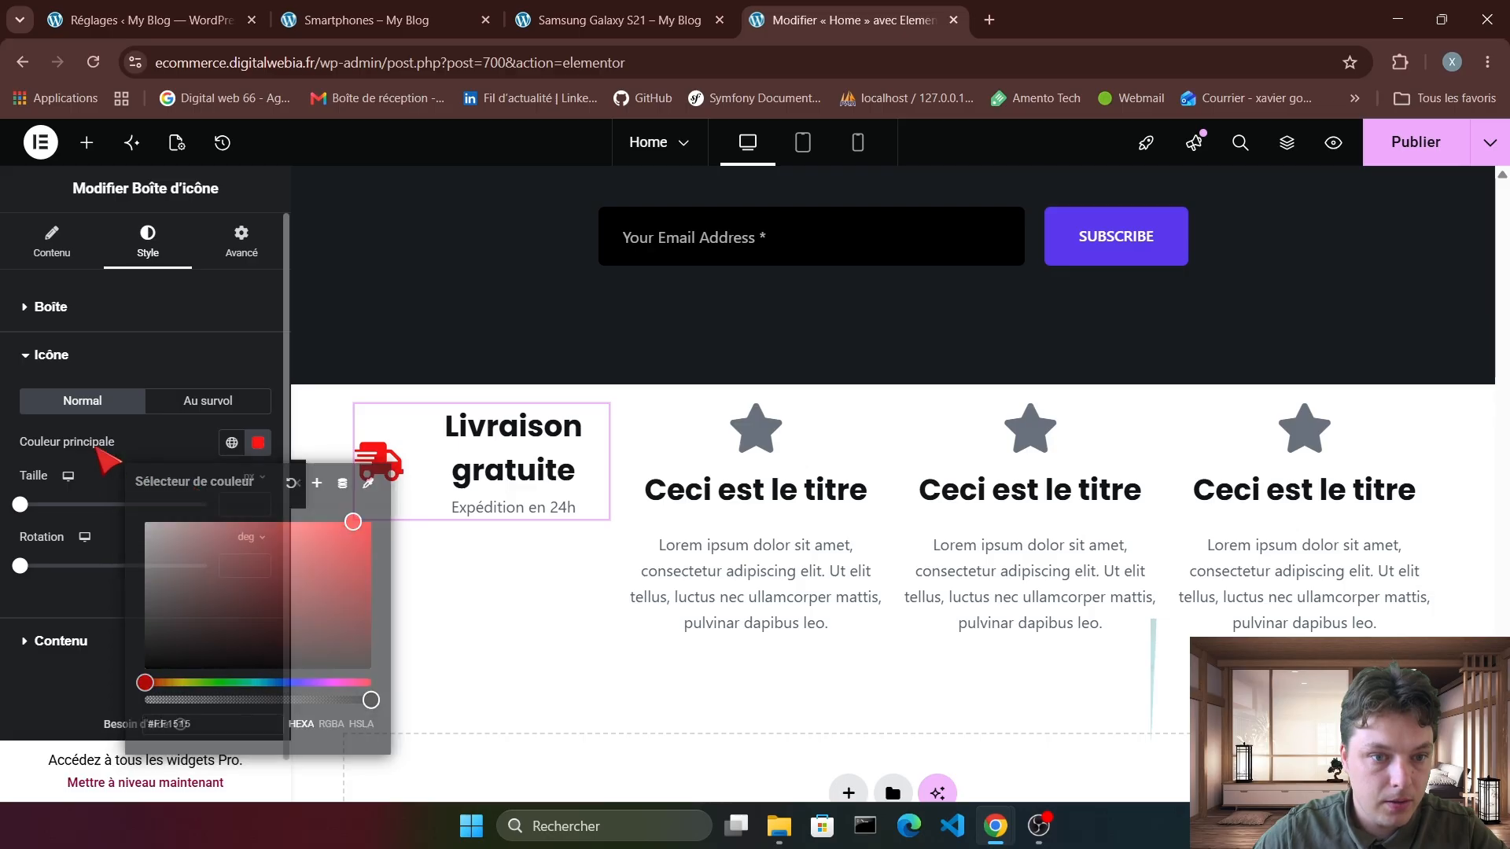
Set the title text size of the "Livraison gratuite" icon box to 17 px.
left_click(79, 640)
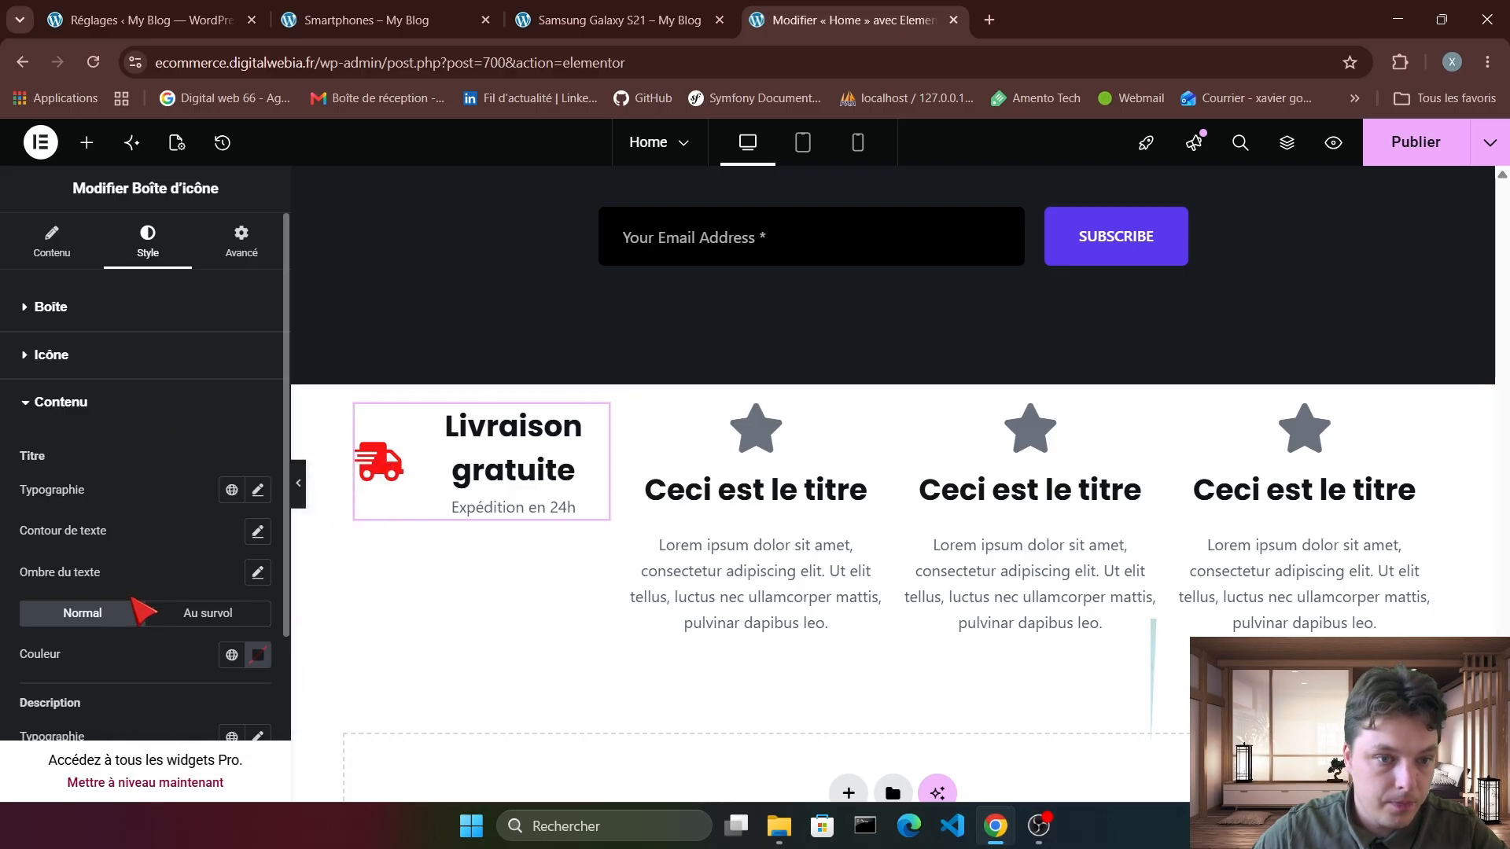
left_click(258, 490)
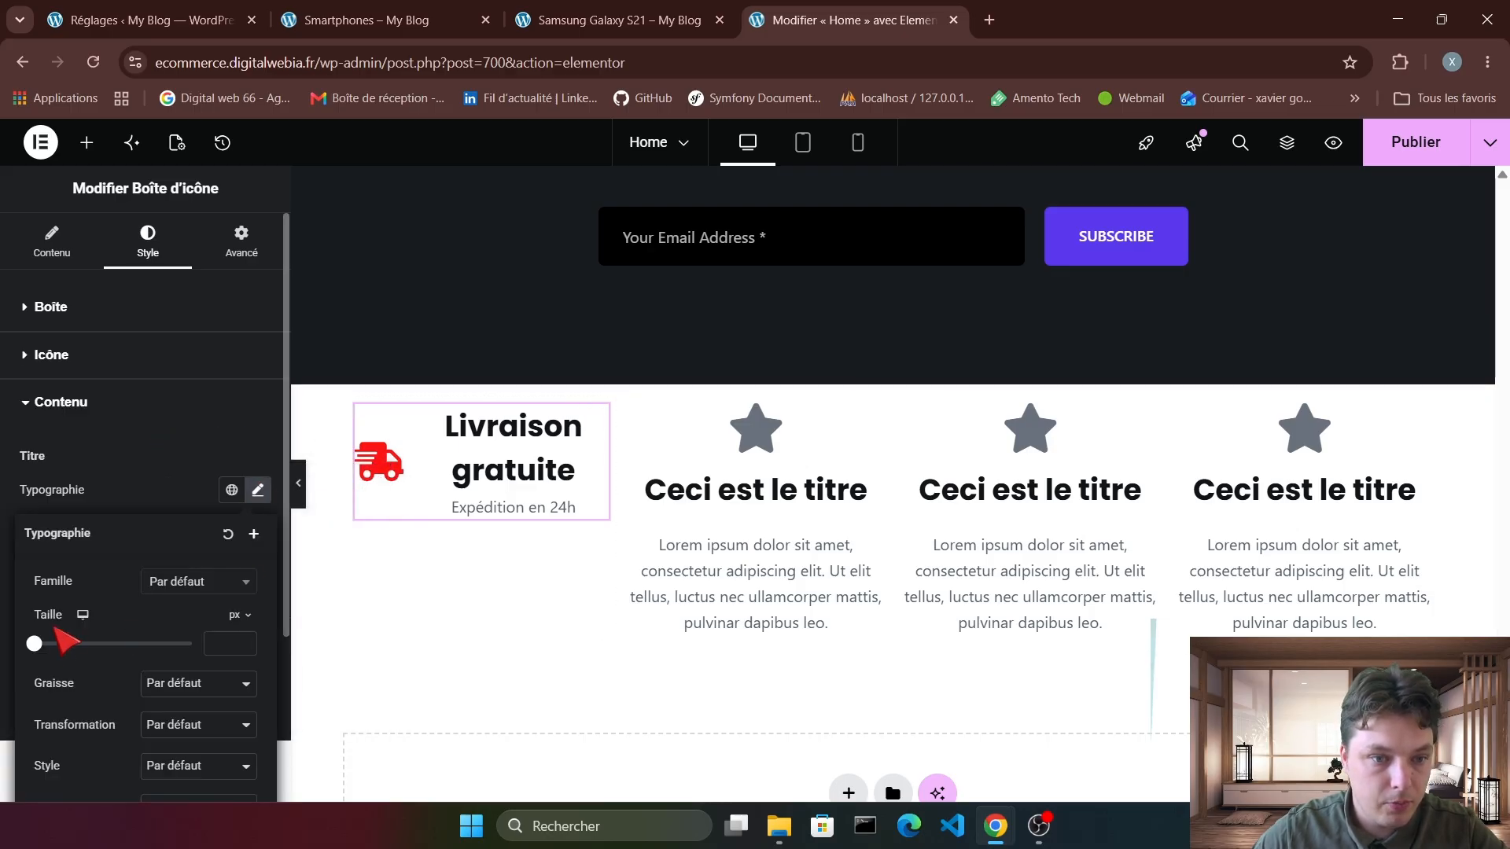
left_click_drag(33, 643, 49, 644)
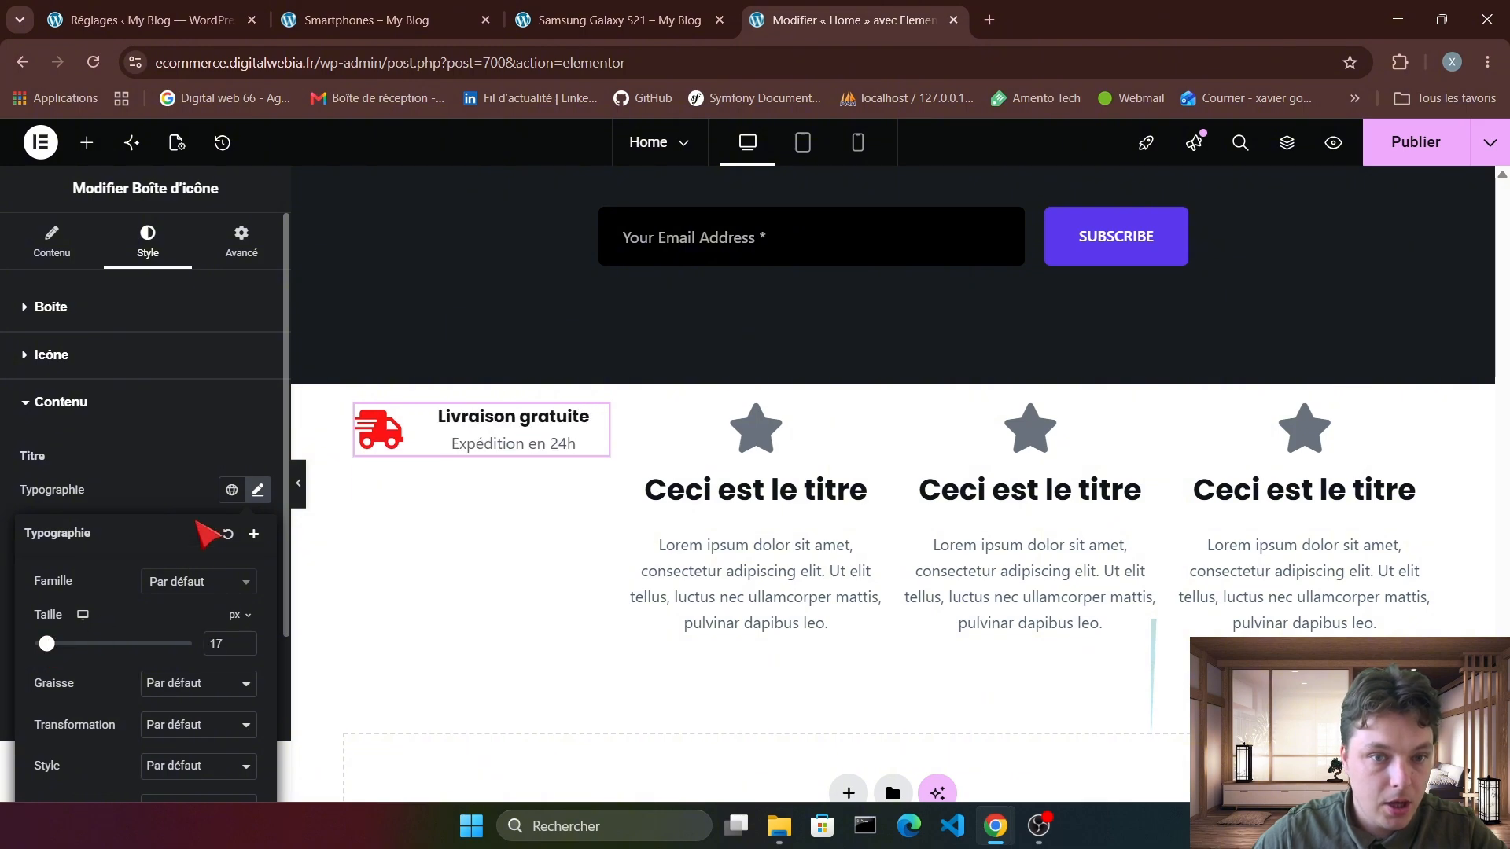
left_click(371, 424)
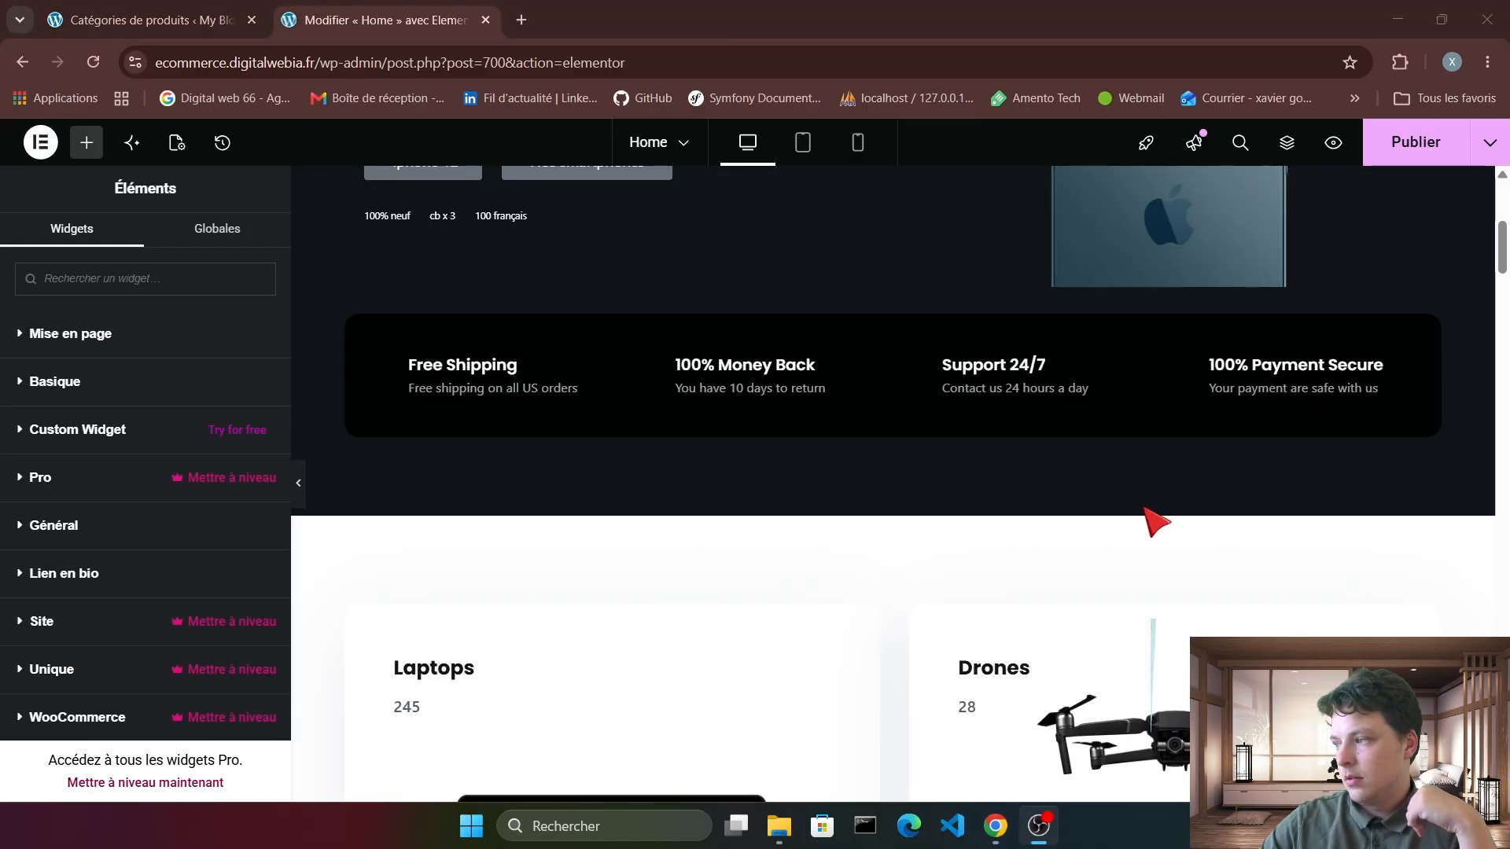
Look over the Home page's iPhone 12 Pro section, black feature bar and product category tiles.
scroll(990, 522, "up", 5)
scroll(852, 398, "down", 3)
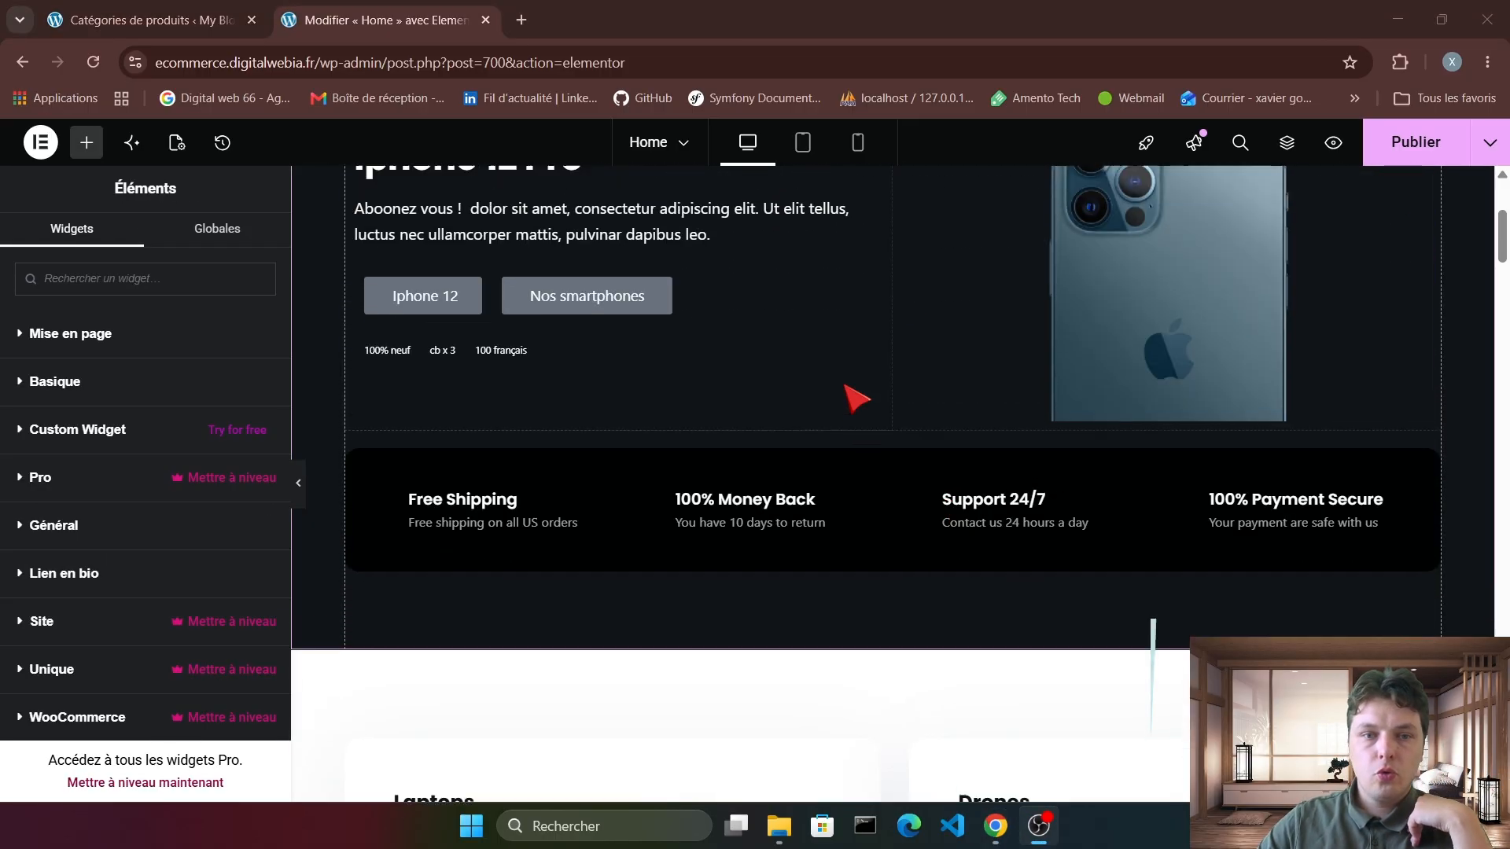
scroll(835, 495, "up", 3)
scroll(824, 483, "down", 2)
scroll(953, 600, "down", 3)
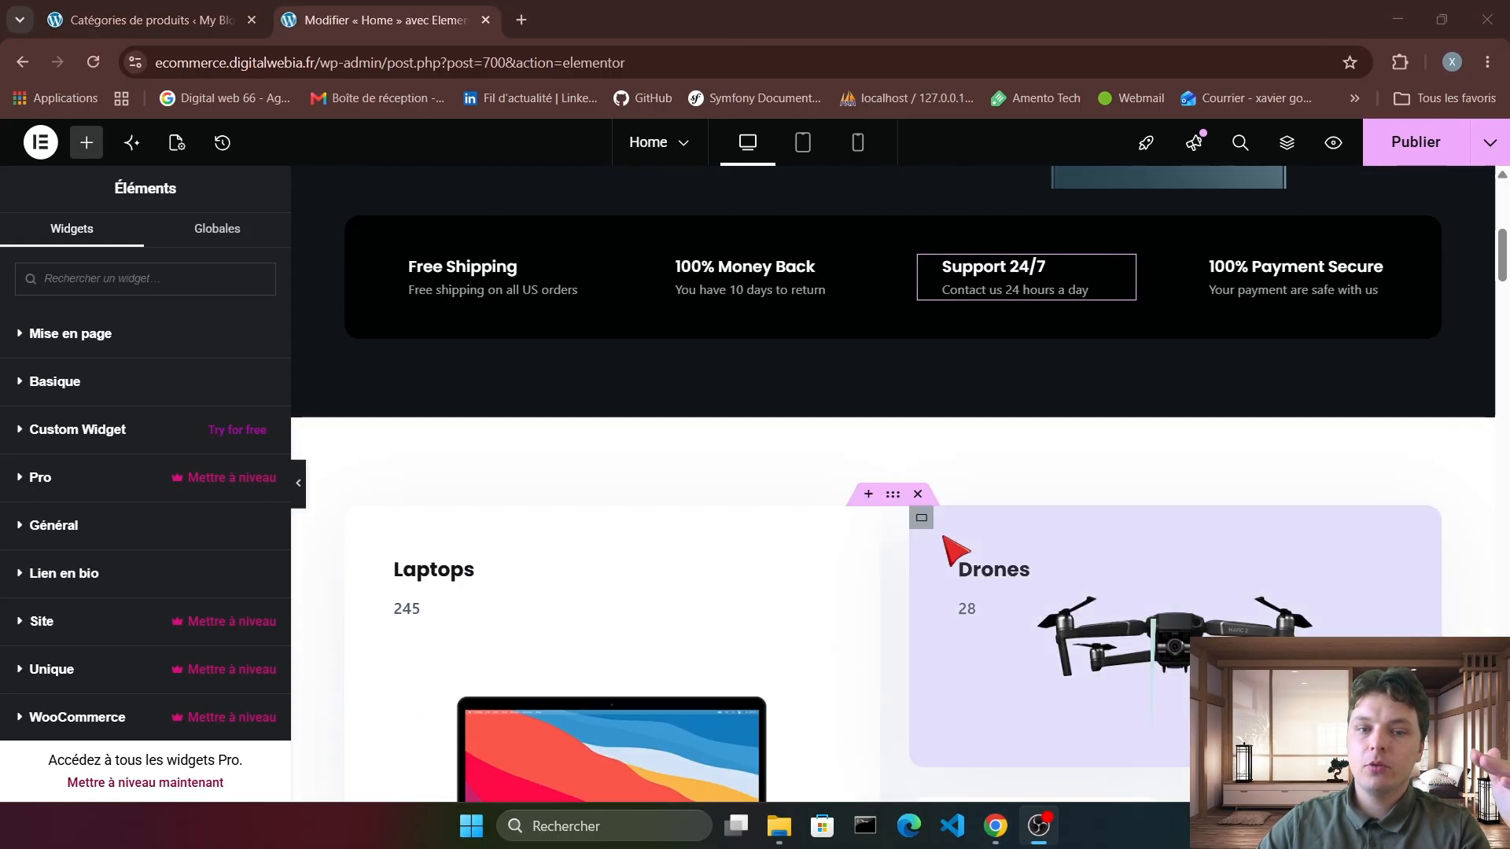
scroll(897, 594, "down", 3)
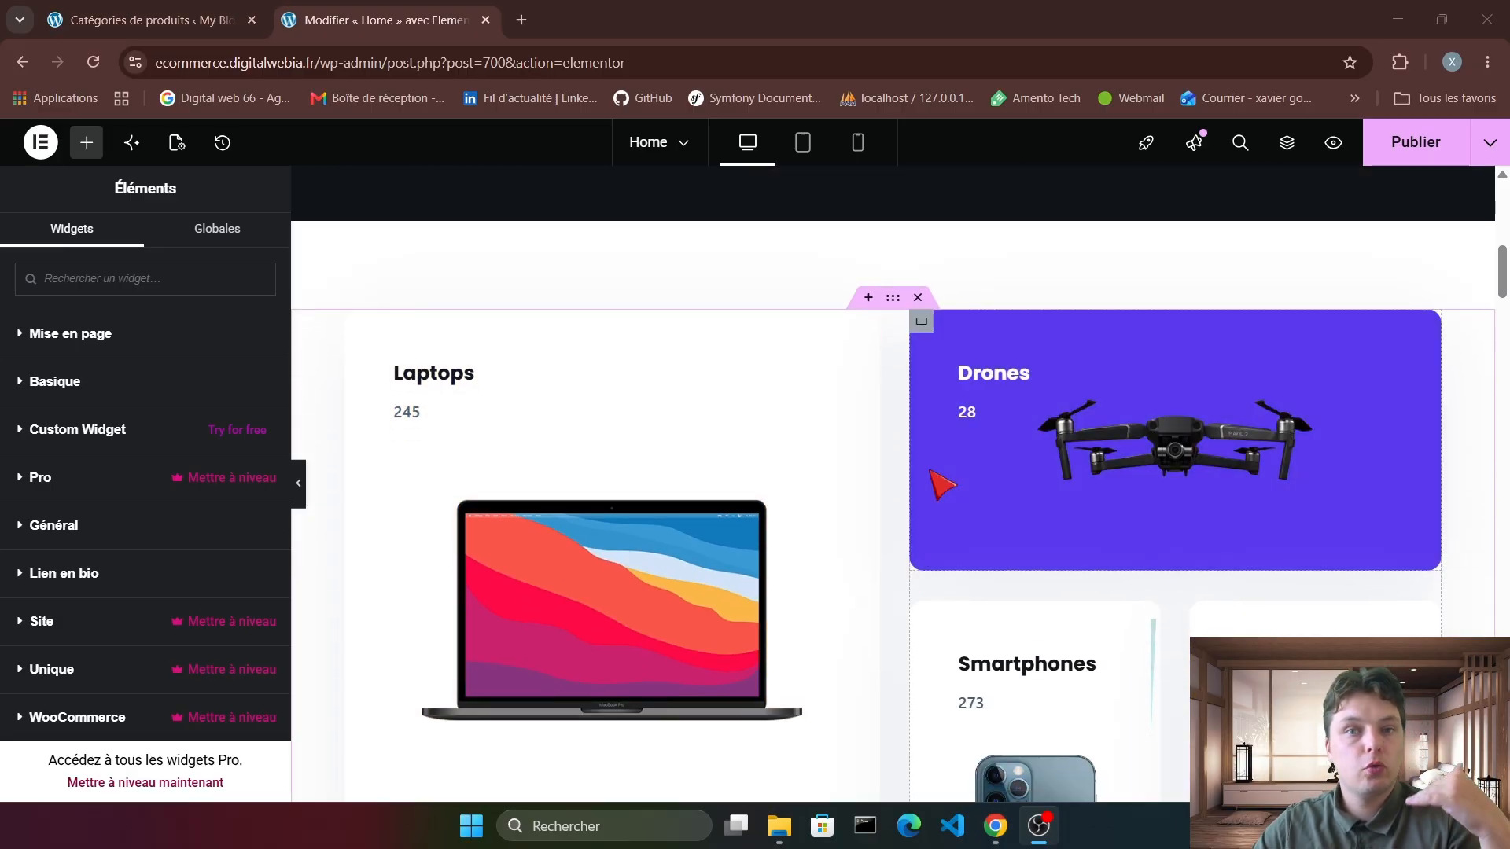
scroll(941, 485, "down", 2)
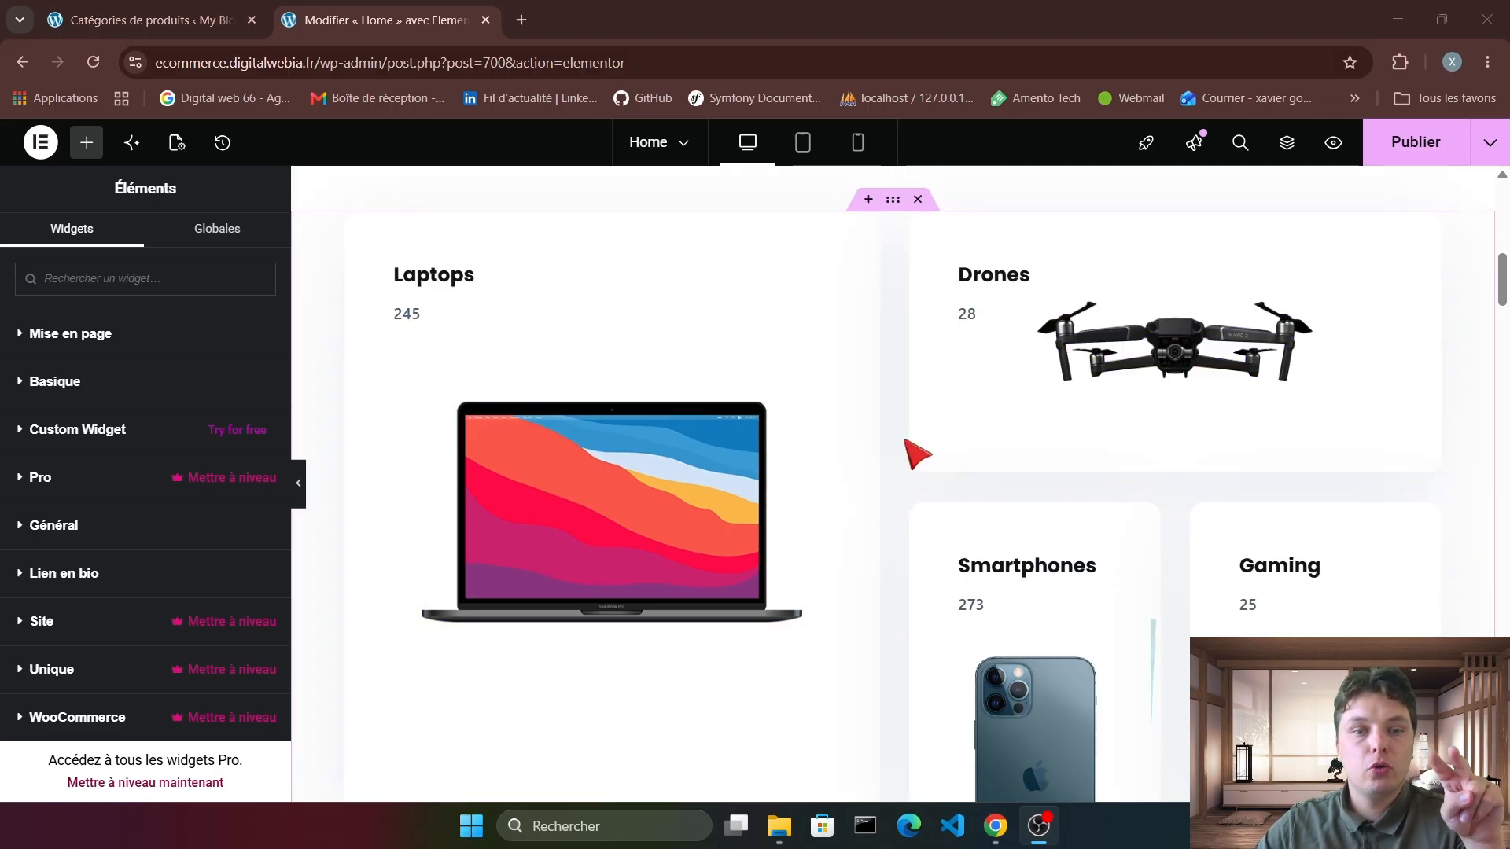
scroll(916, 454, "down", 15)
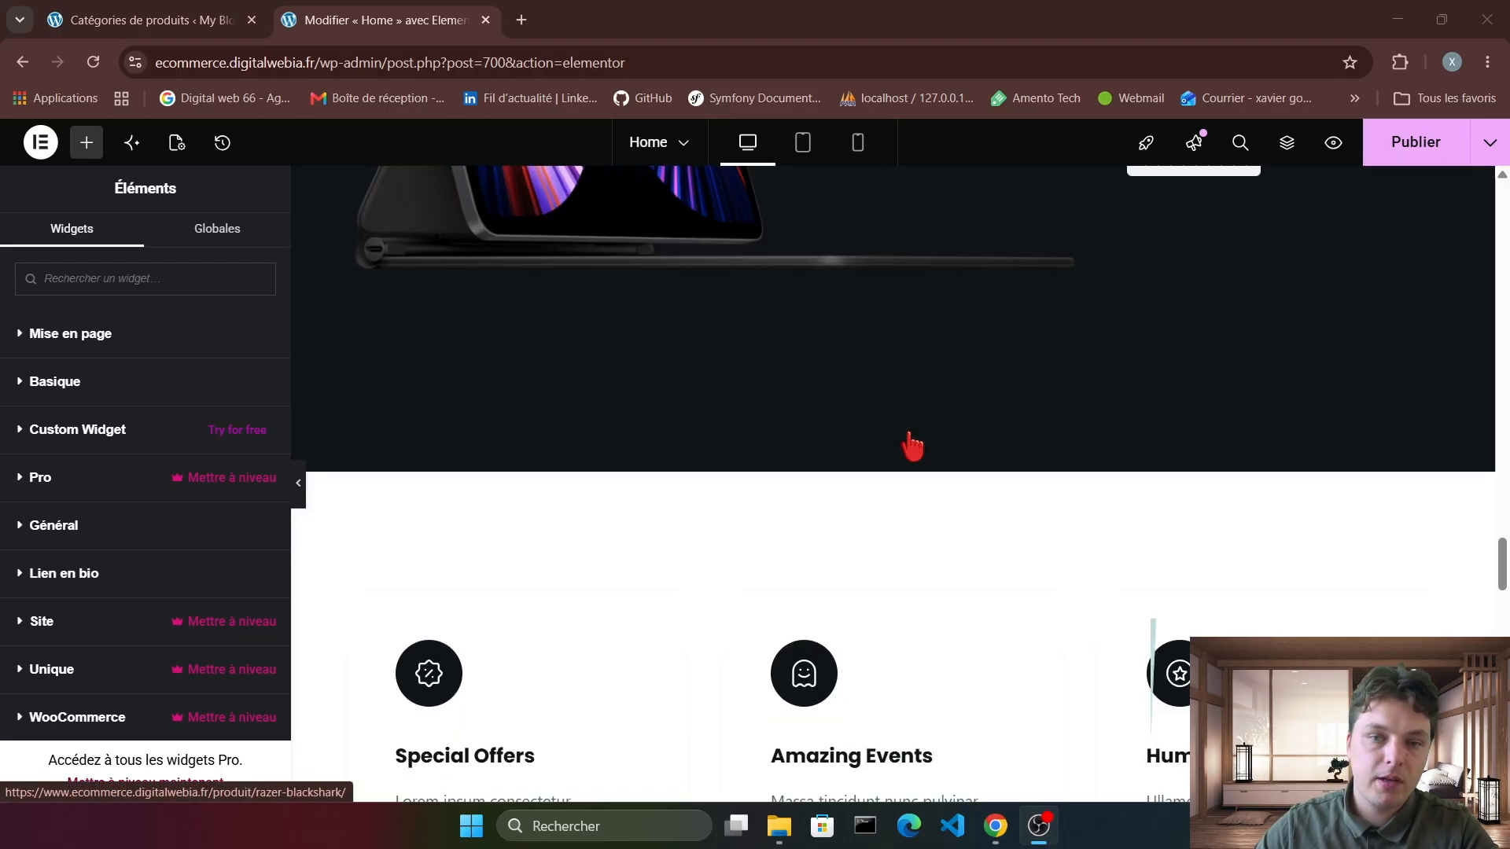
Add a Flexbox container with two equal columns in the empty area above the footer.
scroll(912, 447, "down", 15)
left_click(857, 423)
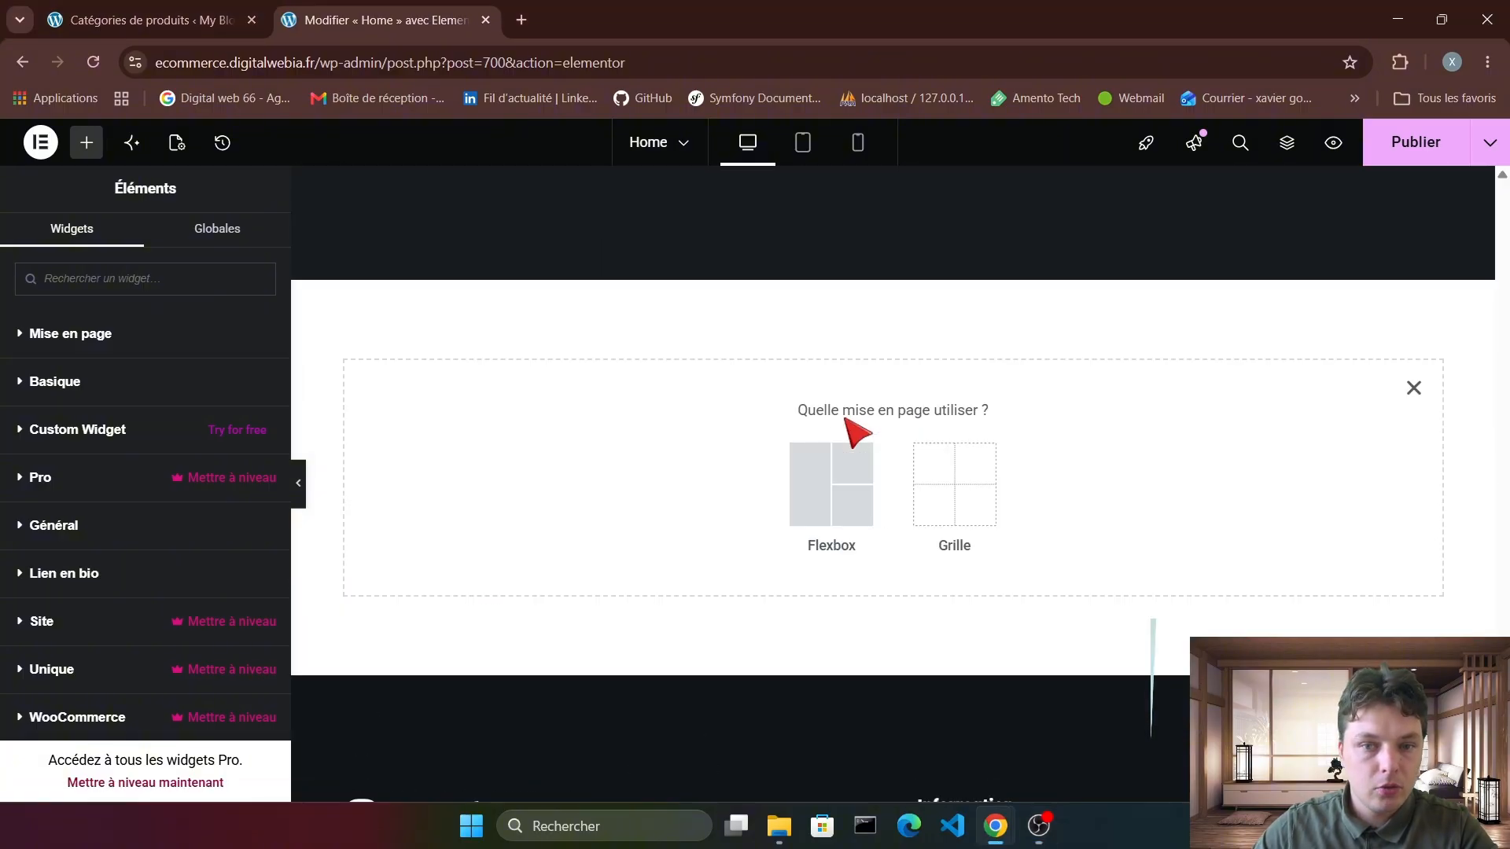
left_click(827, 492)
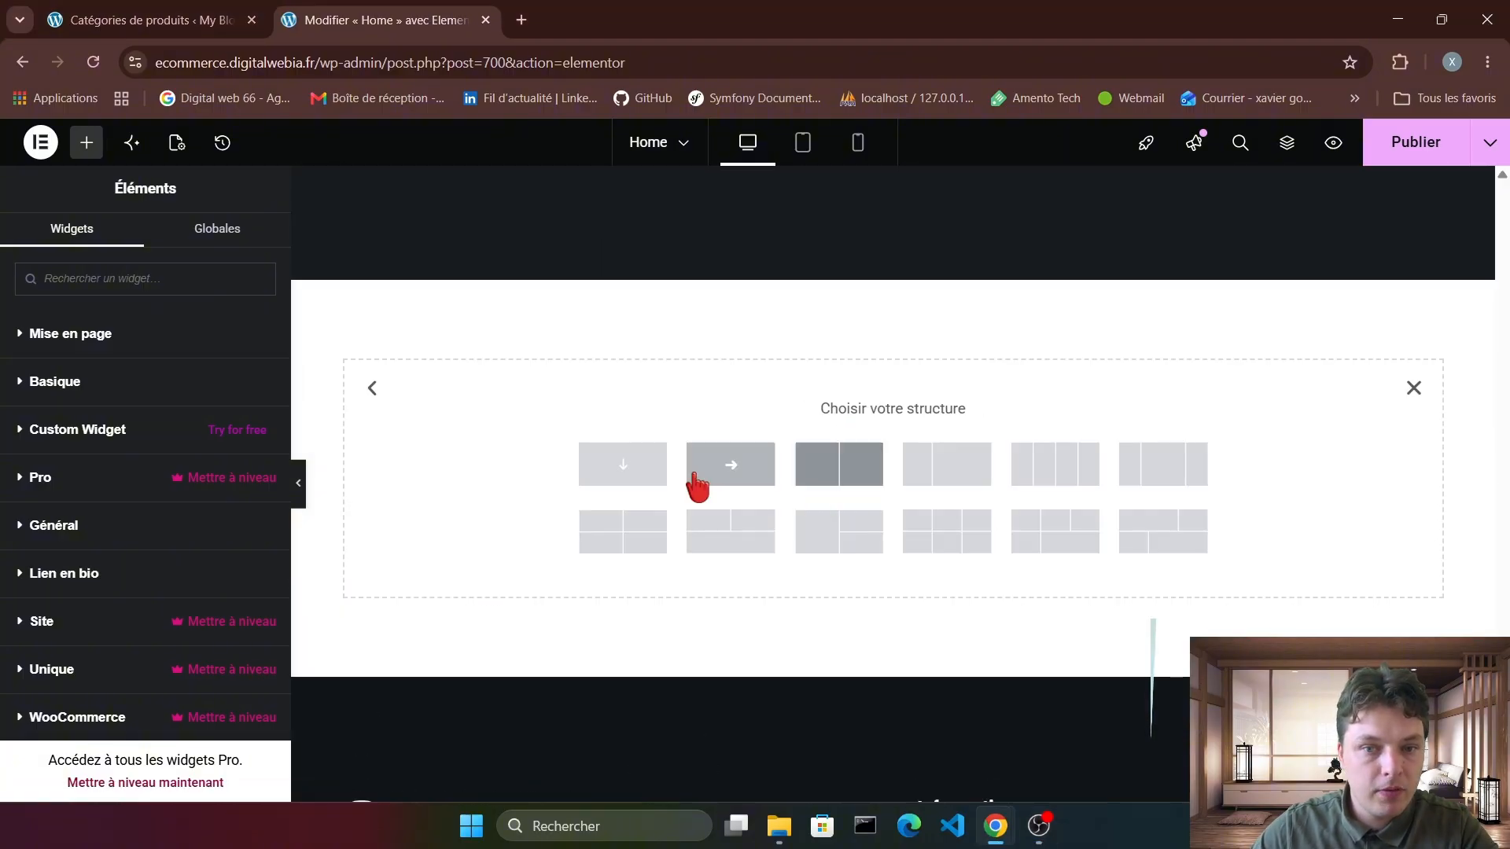
left_click(870, 477)
Place an Image widget in each of the new container's two columns.
left_click(93, 143)
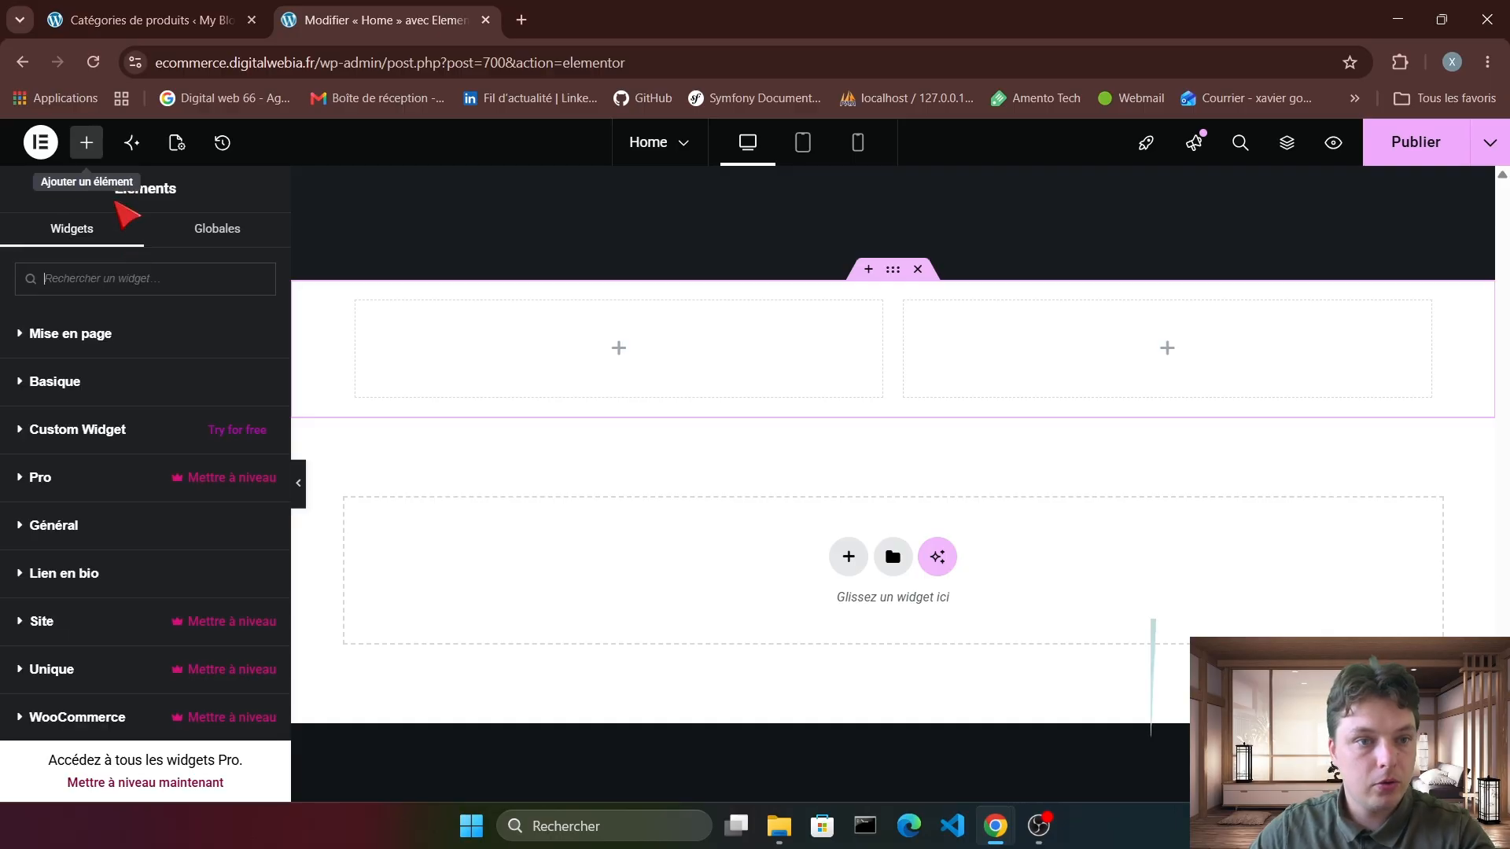
type("ima")
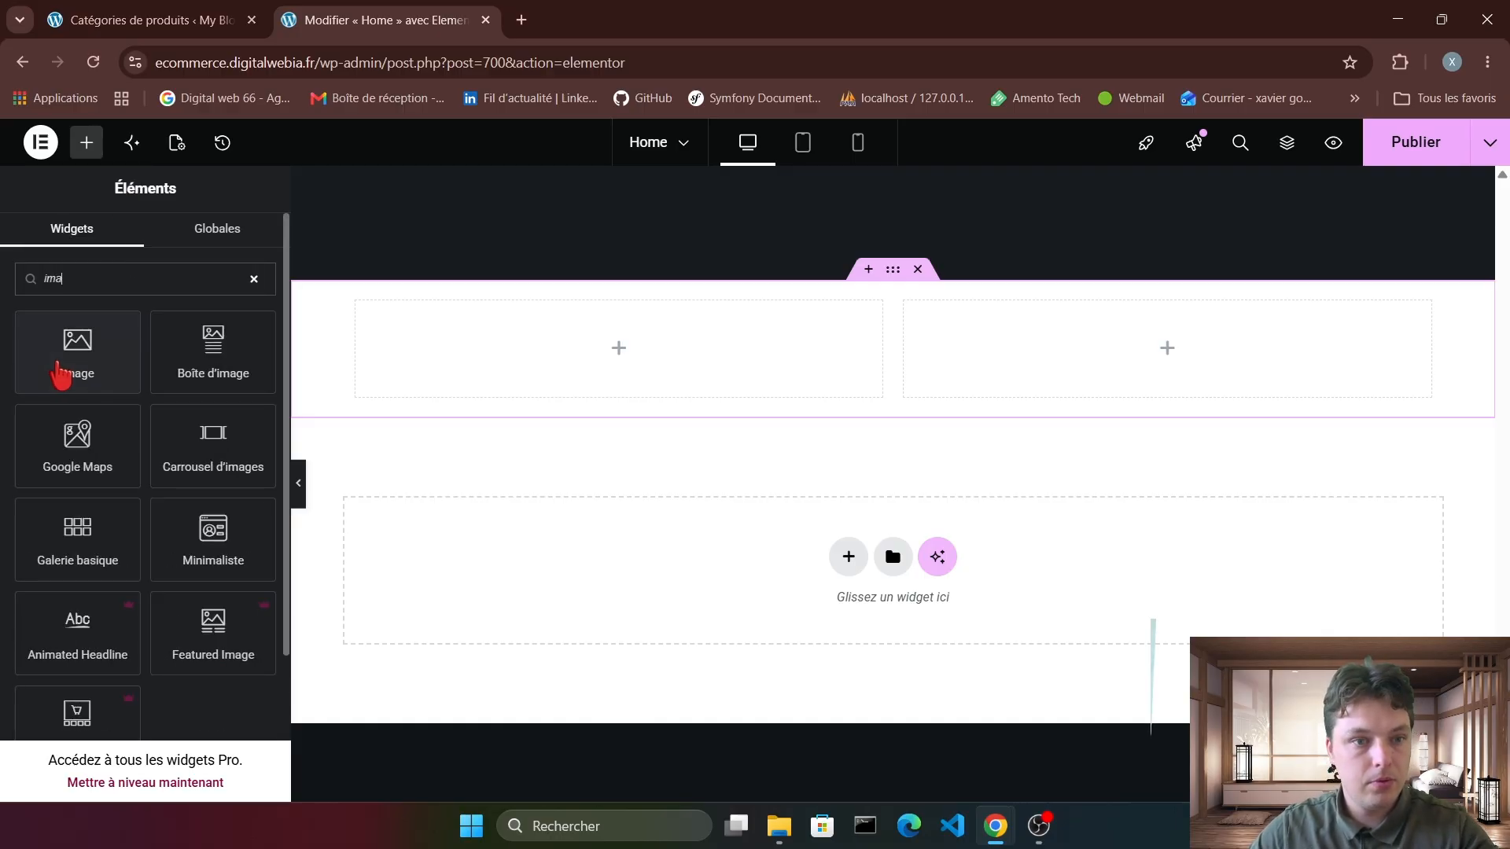
left_click_drag(63, 365, 581, 357)
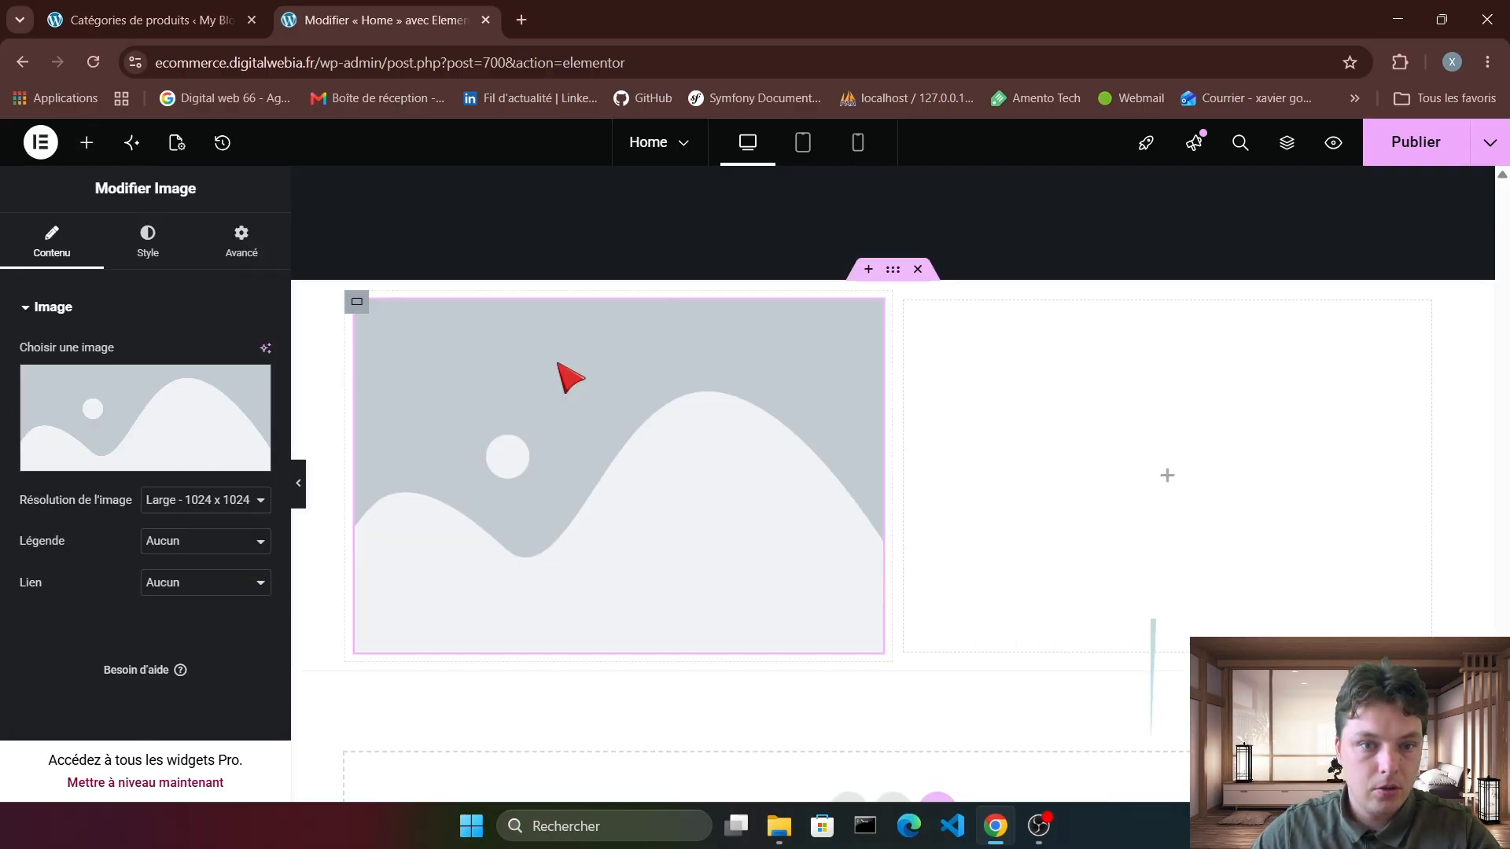
left_click(86, 142)
type("im")
left_click_drag(102, 378, 1095, 492)
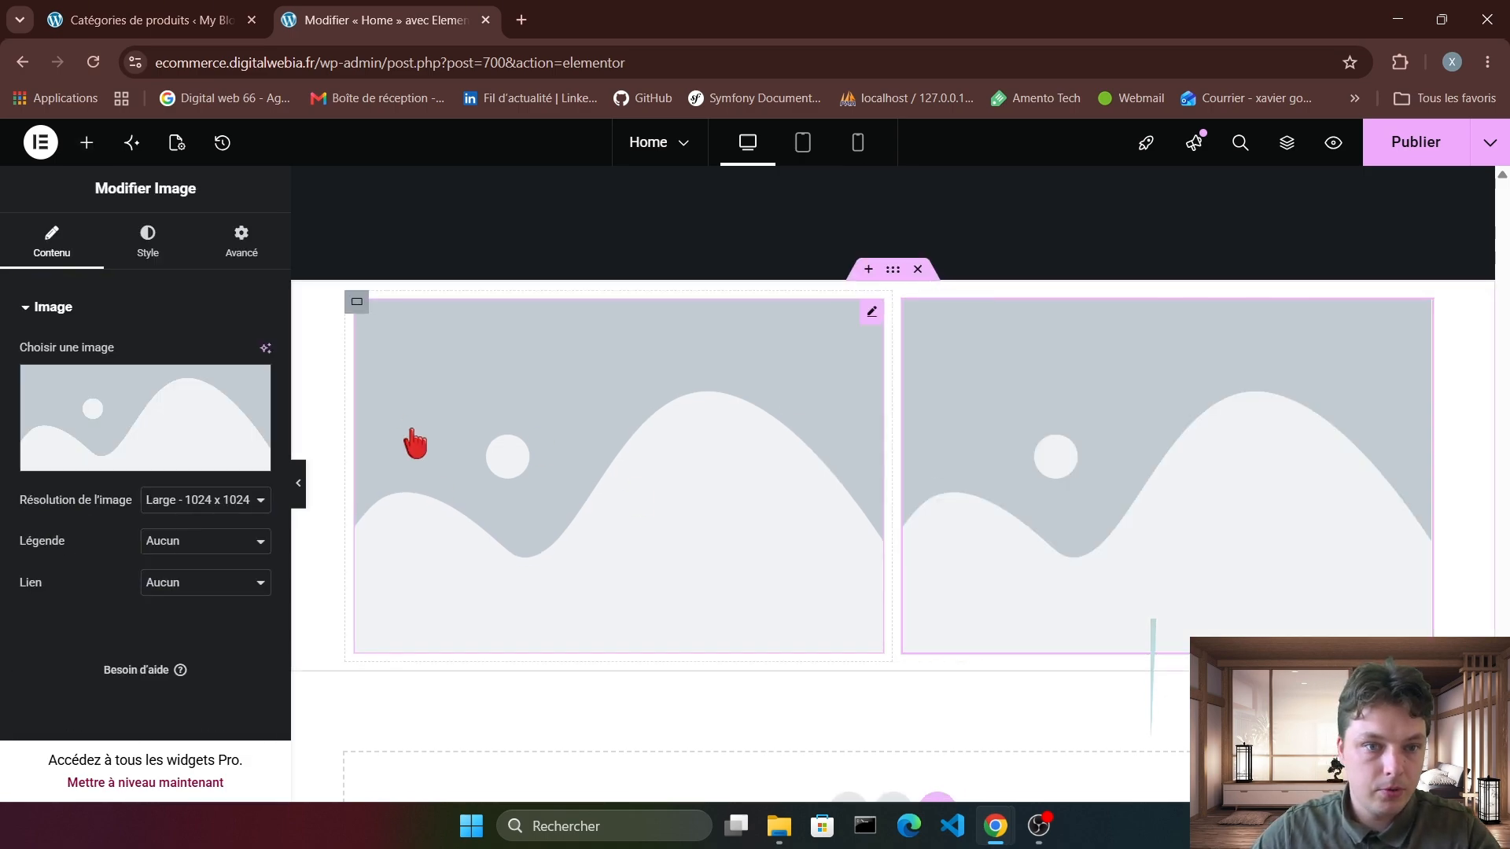
Fill the first column's image with the Xbox console picture product-4 from the media library.
left_click(149, 396)
scroll(812, 438, "down", 4)
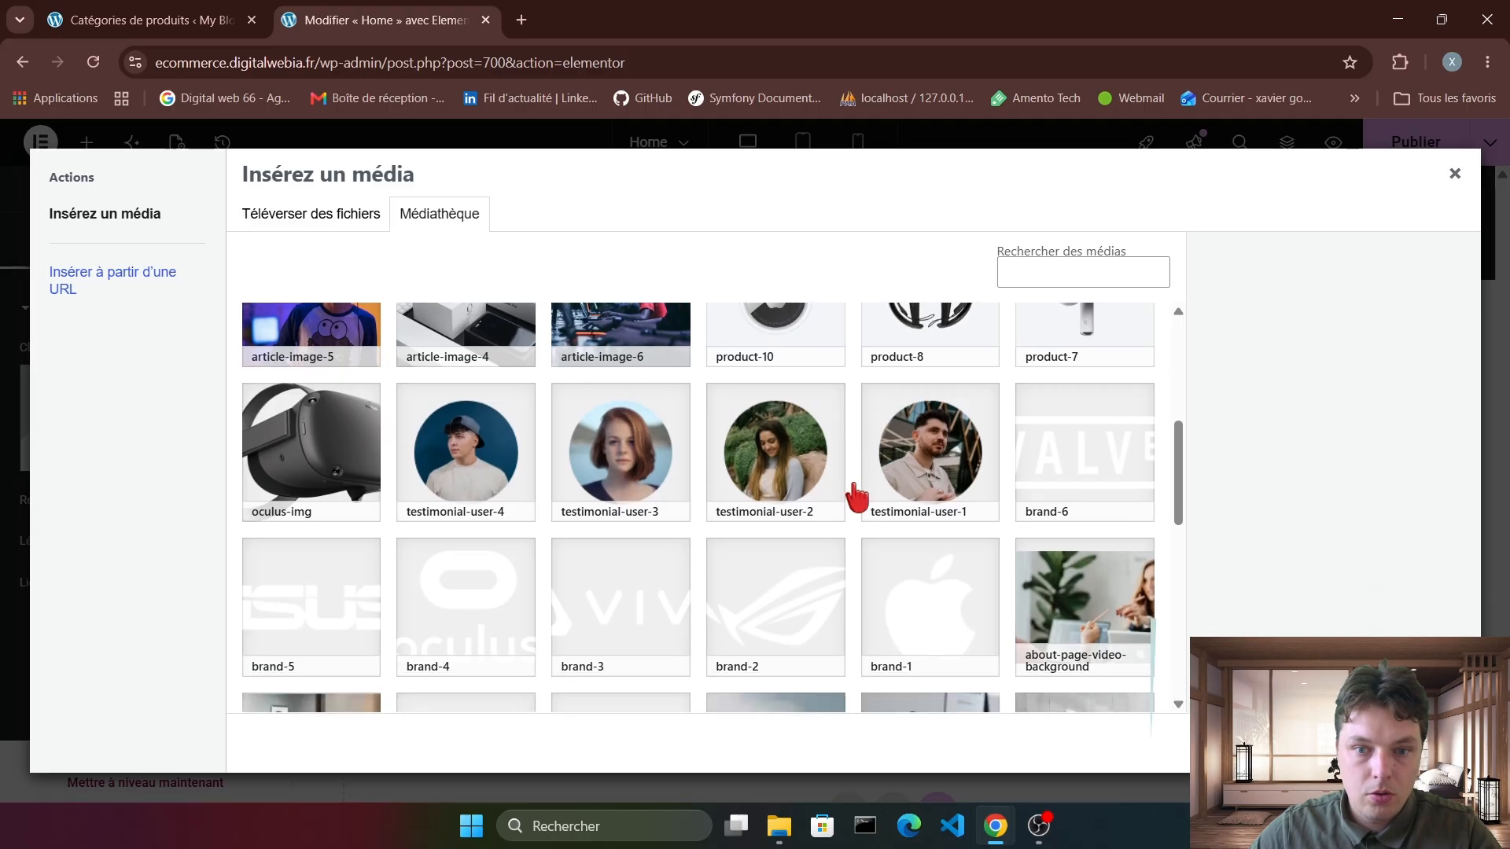
scroll(852, 492, "down", 5)
left_click(786, 440)
left_click(1420, 743)
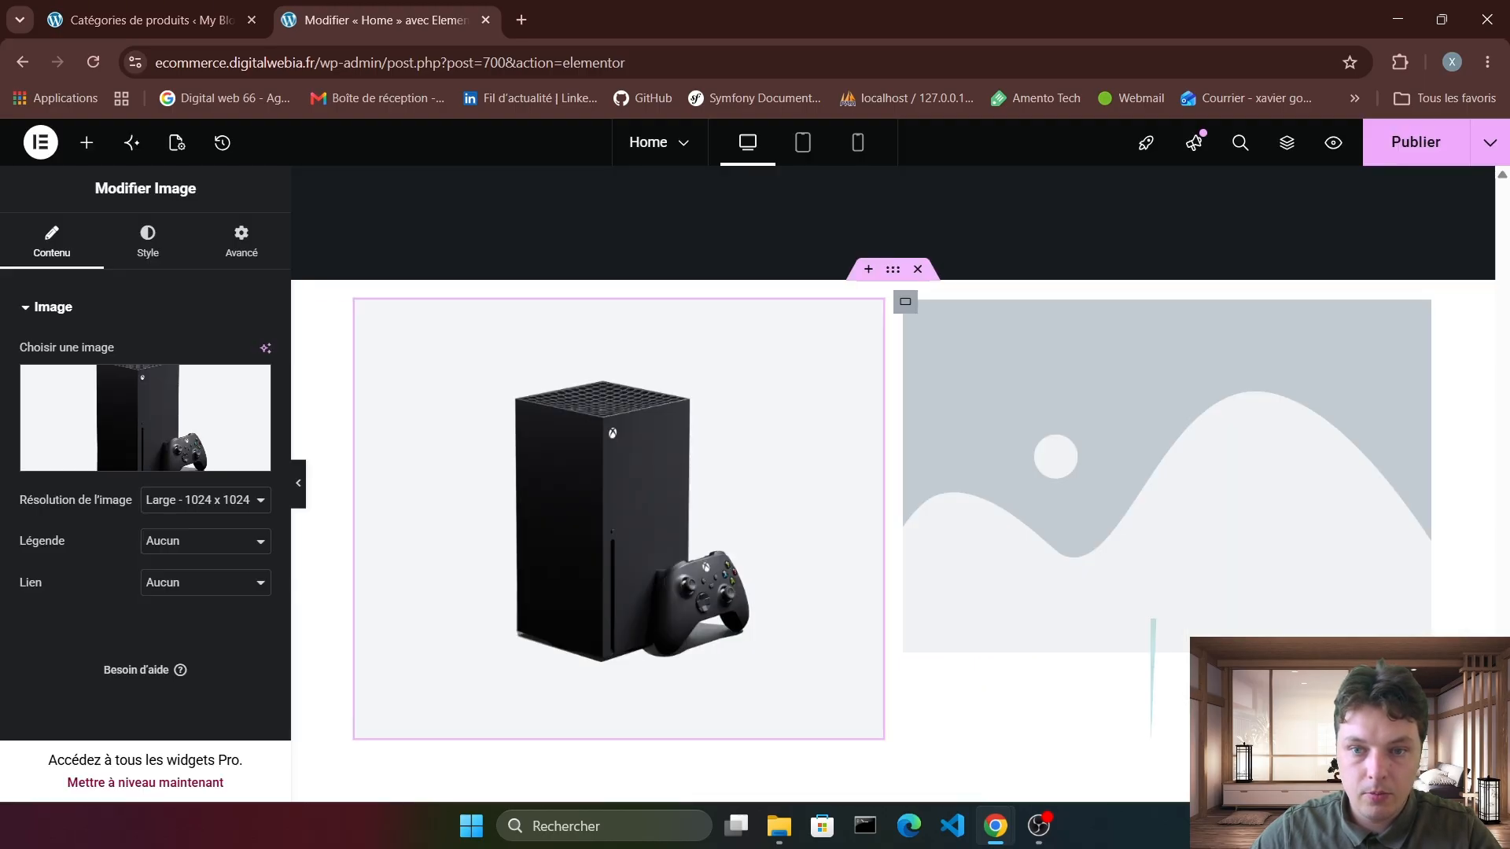
Fill the second column's image with the VR headset picture product-6 from the media library.
left_click(1153, 464)
left_click(165, 402)
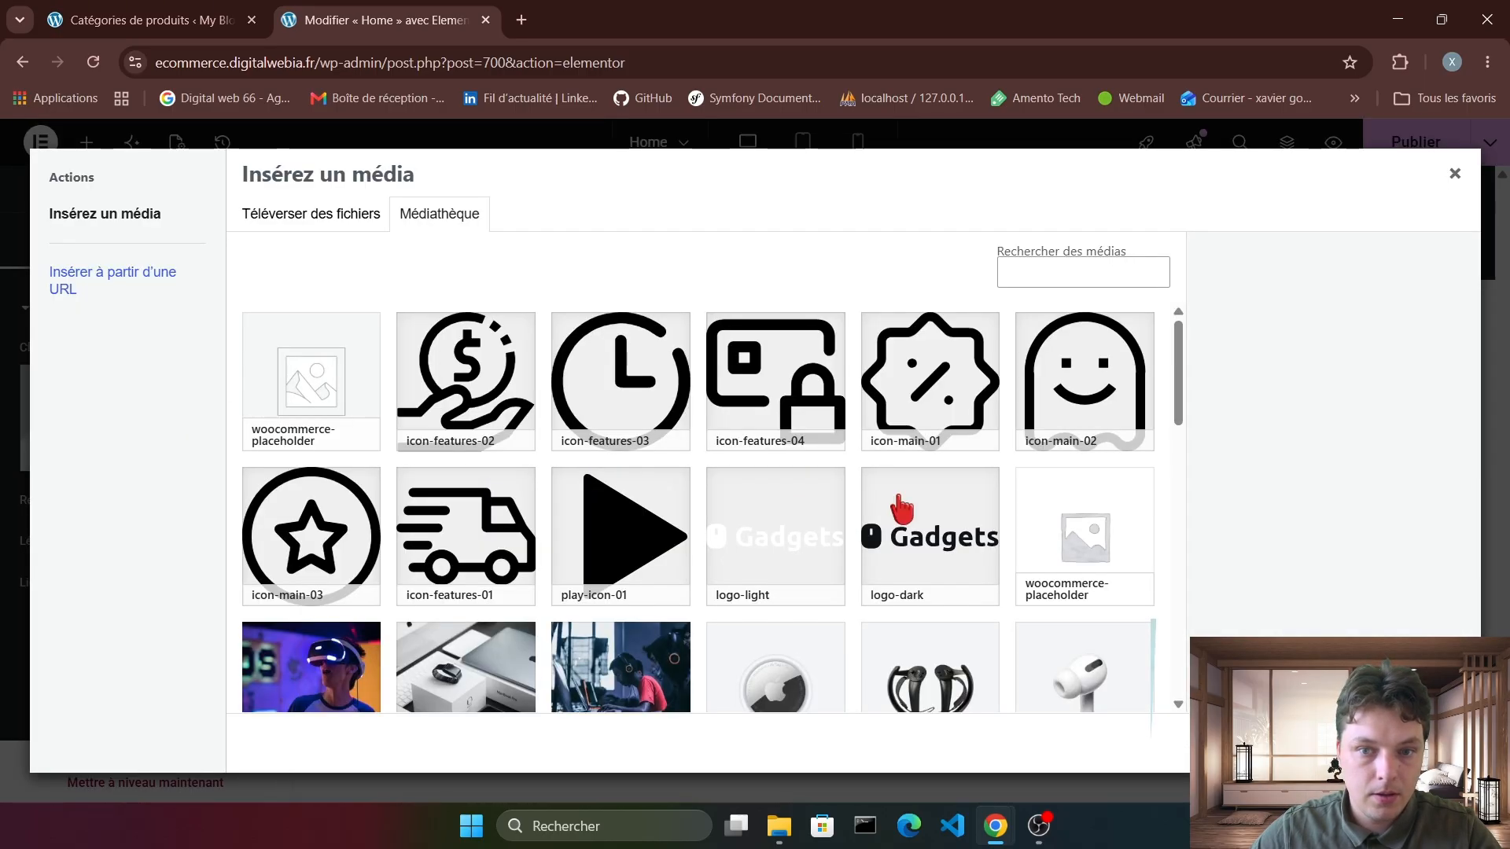
scroll(920, 527, "down", 10)
left_click(1079, 460)
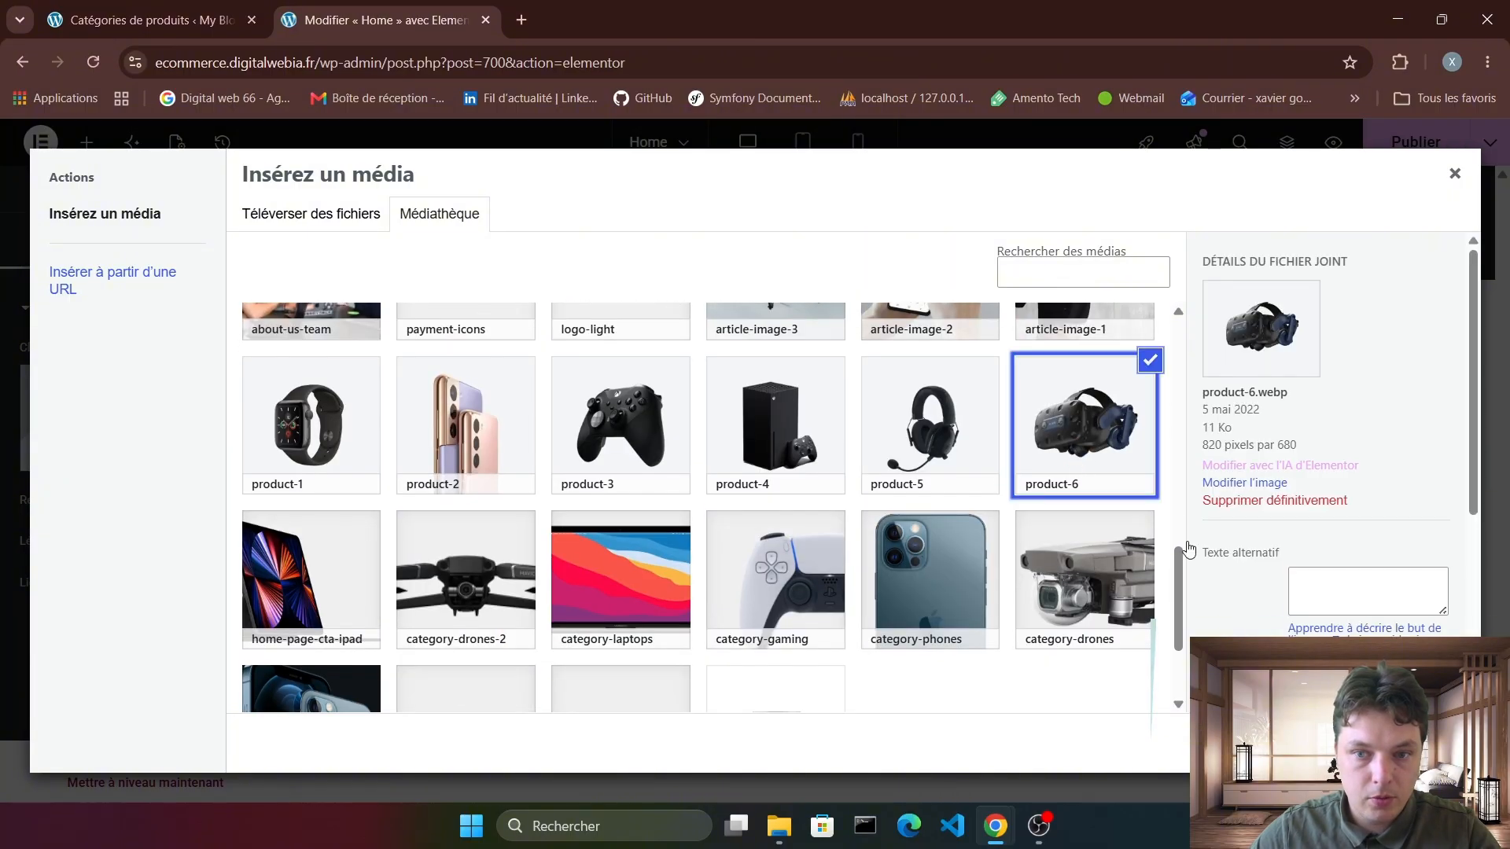
left_click(1419, 743)
Try the Medium Large resolution on the Xbox image, and set it to Medium - 300 x 300.
left_click(578, 477)
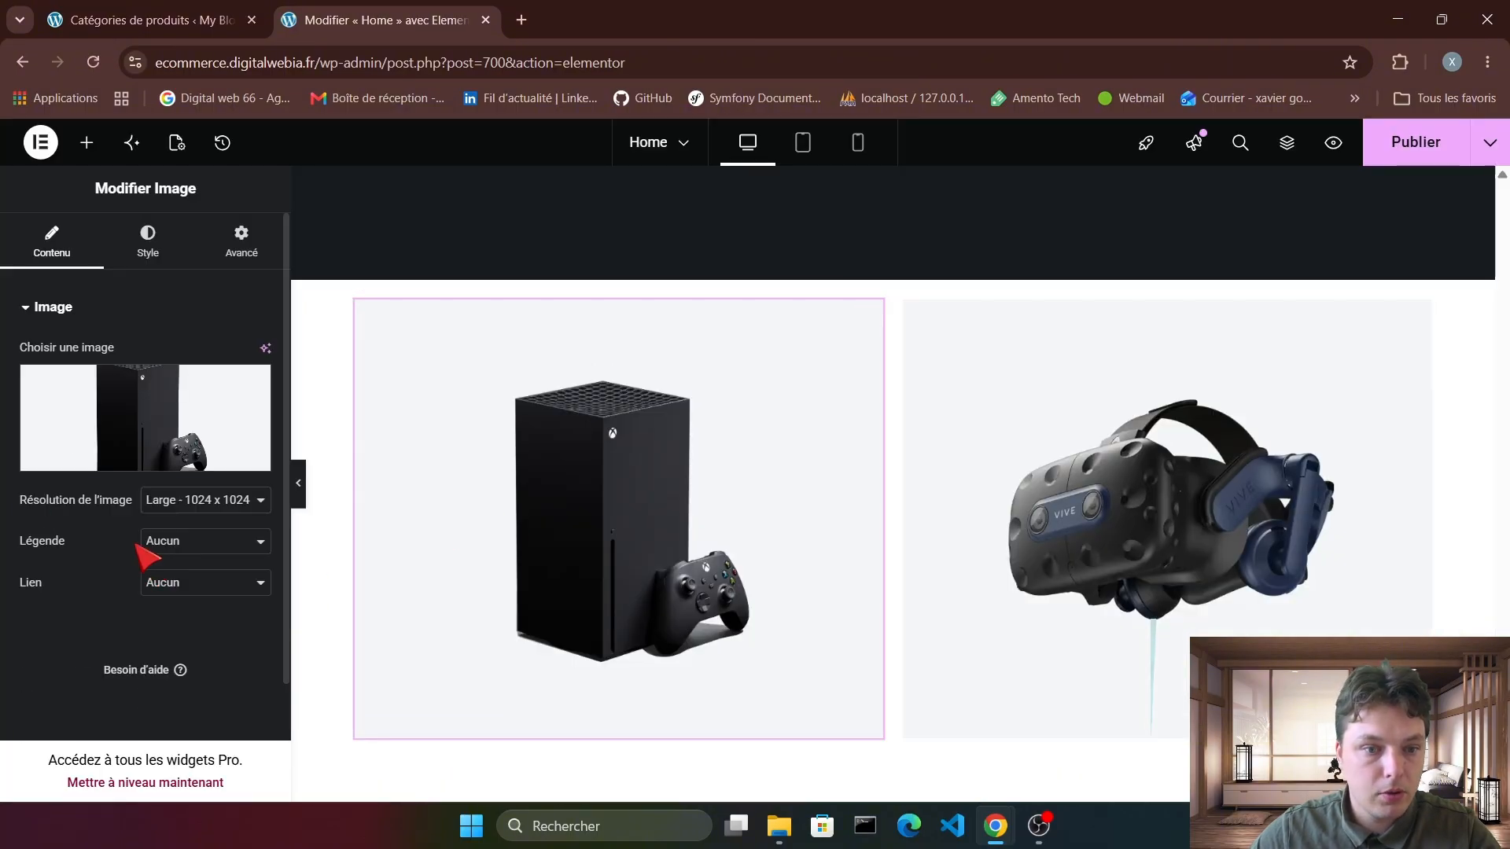
left_click(212, 503)
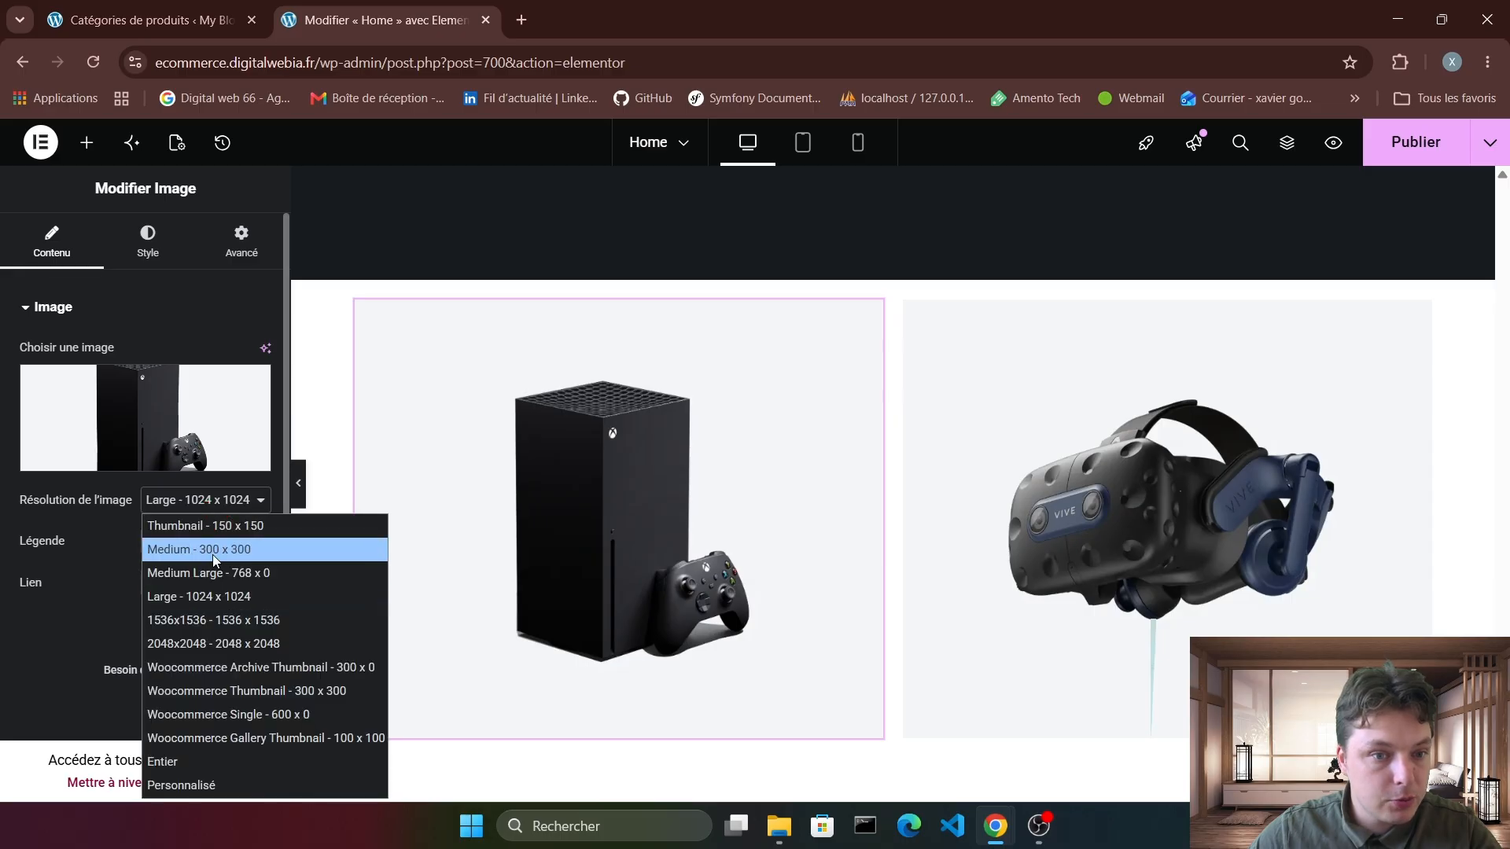
left_click(226, 570)
left_click(211, 507)
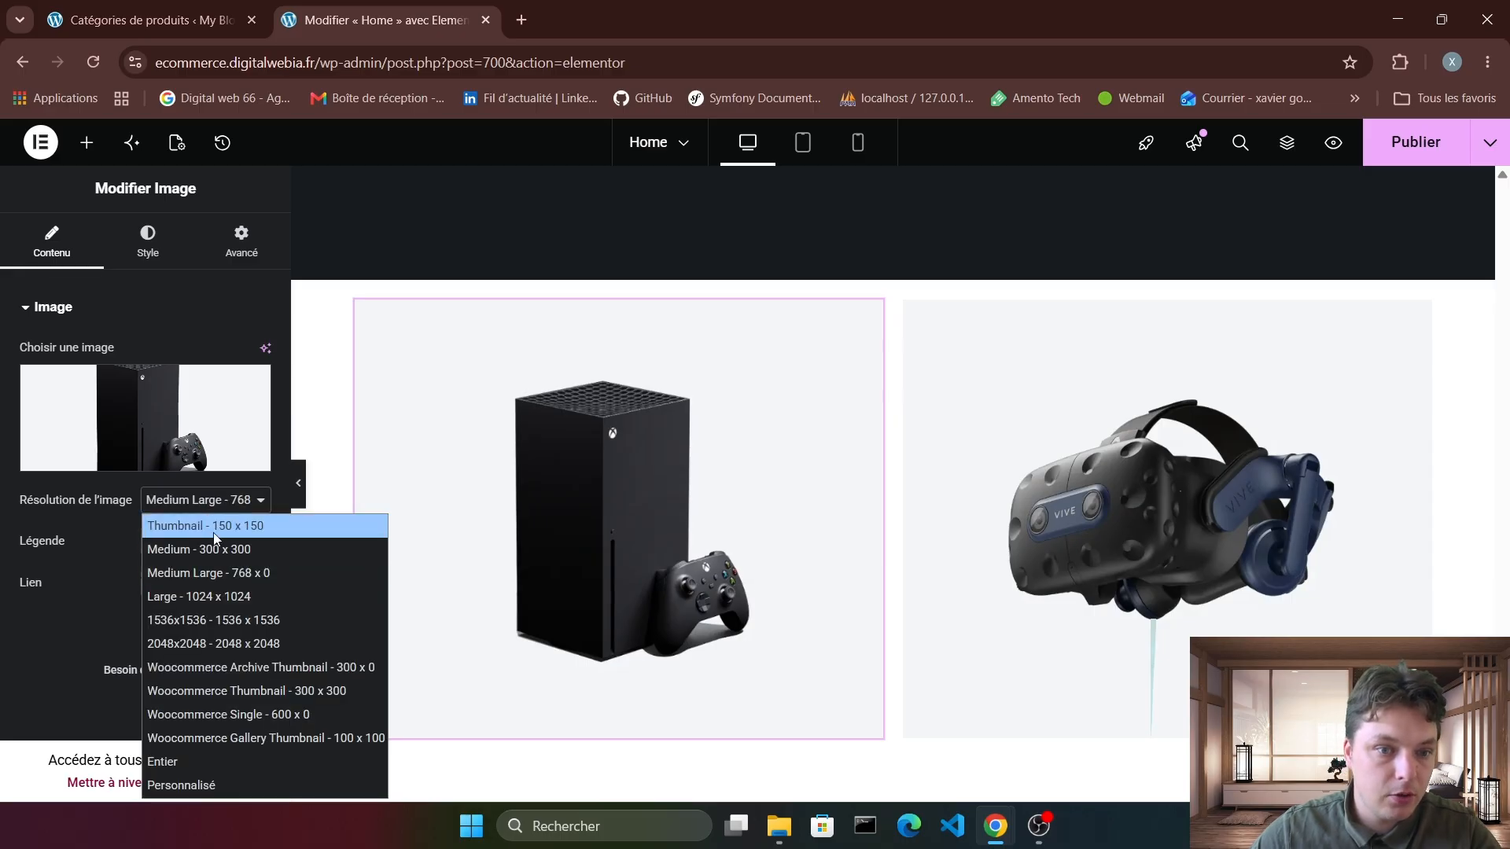
left_click(221, 549)
Dismiss the image optimizer notice and set the VR headset image's resolution to Medium - 300 x 300.
left_click(1005, 505)
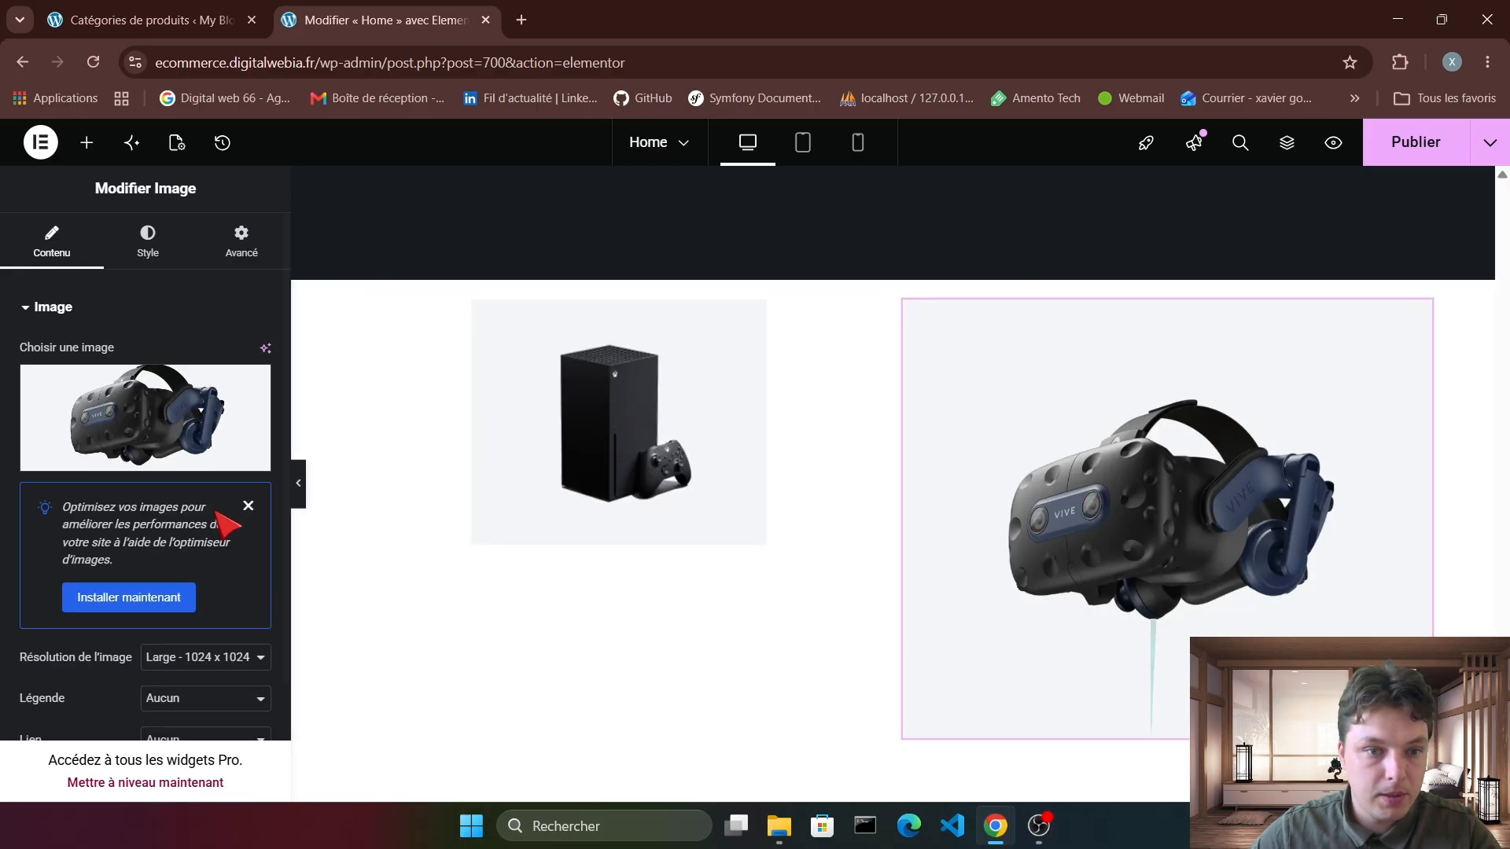
left_click(243, 502)
left_click(221, 500)
left_click(225, 548)
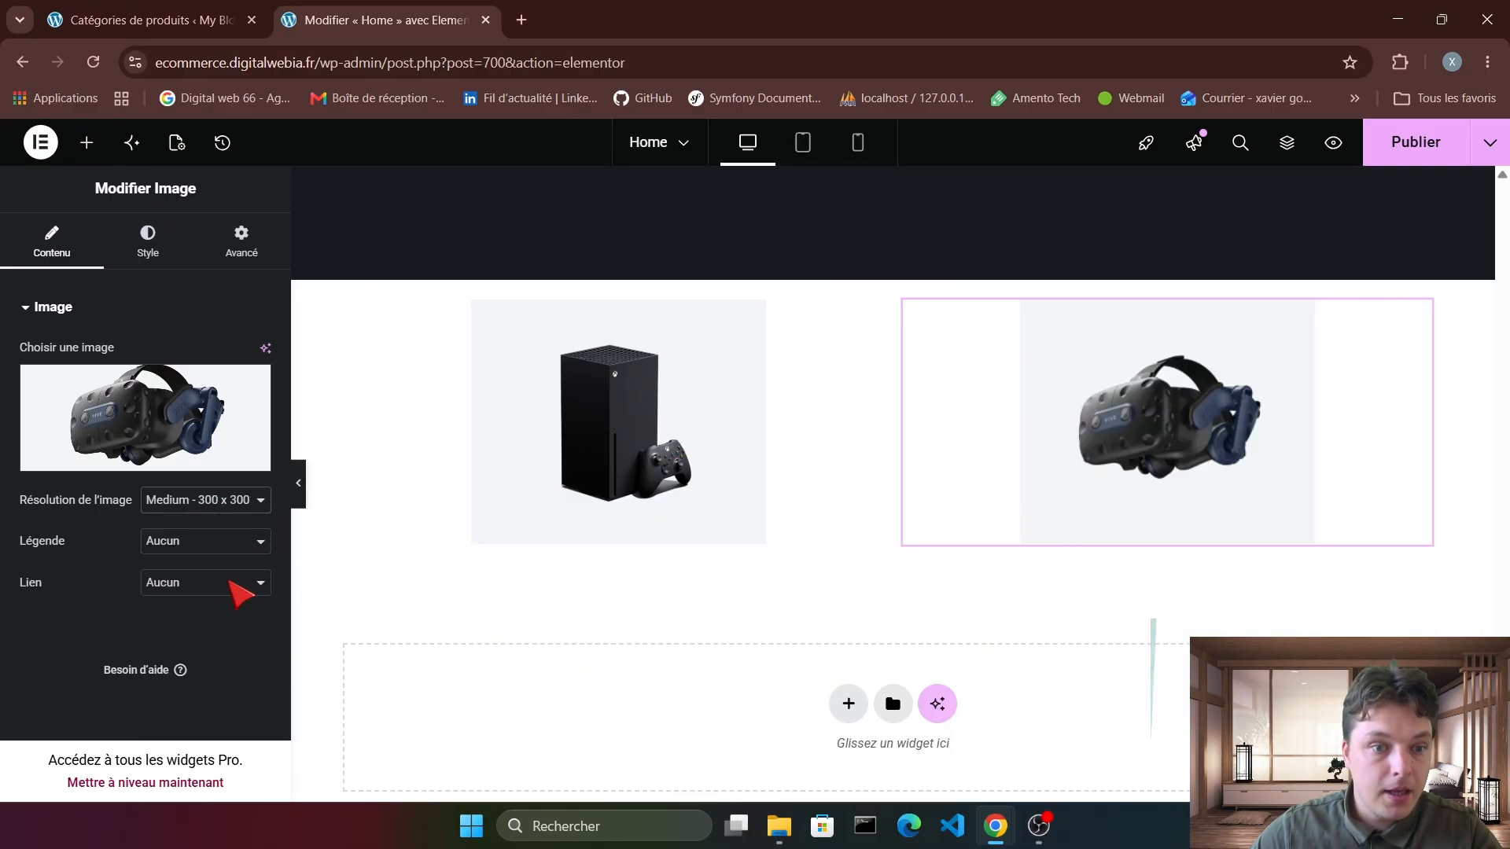
Set the VR headset image's link type to custom URL, and open the Gadgets product category page in a new tab.
left_click(236, 582)
left_click(232, 654)
left_click(149, 8)
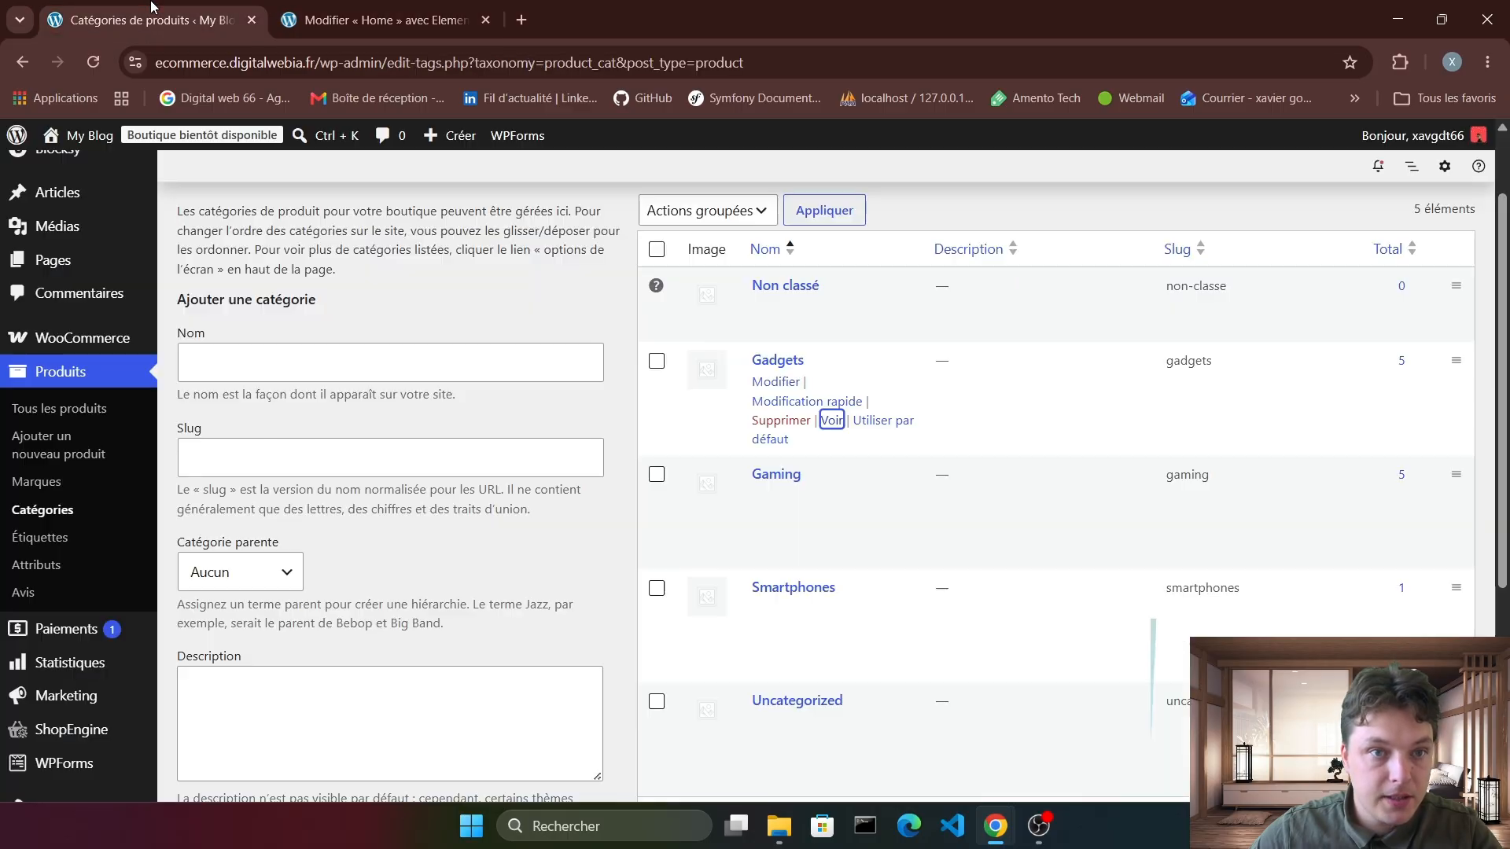
right_click(830, 425)
left_click(904, 438)
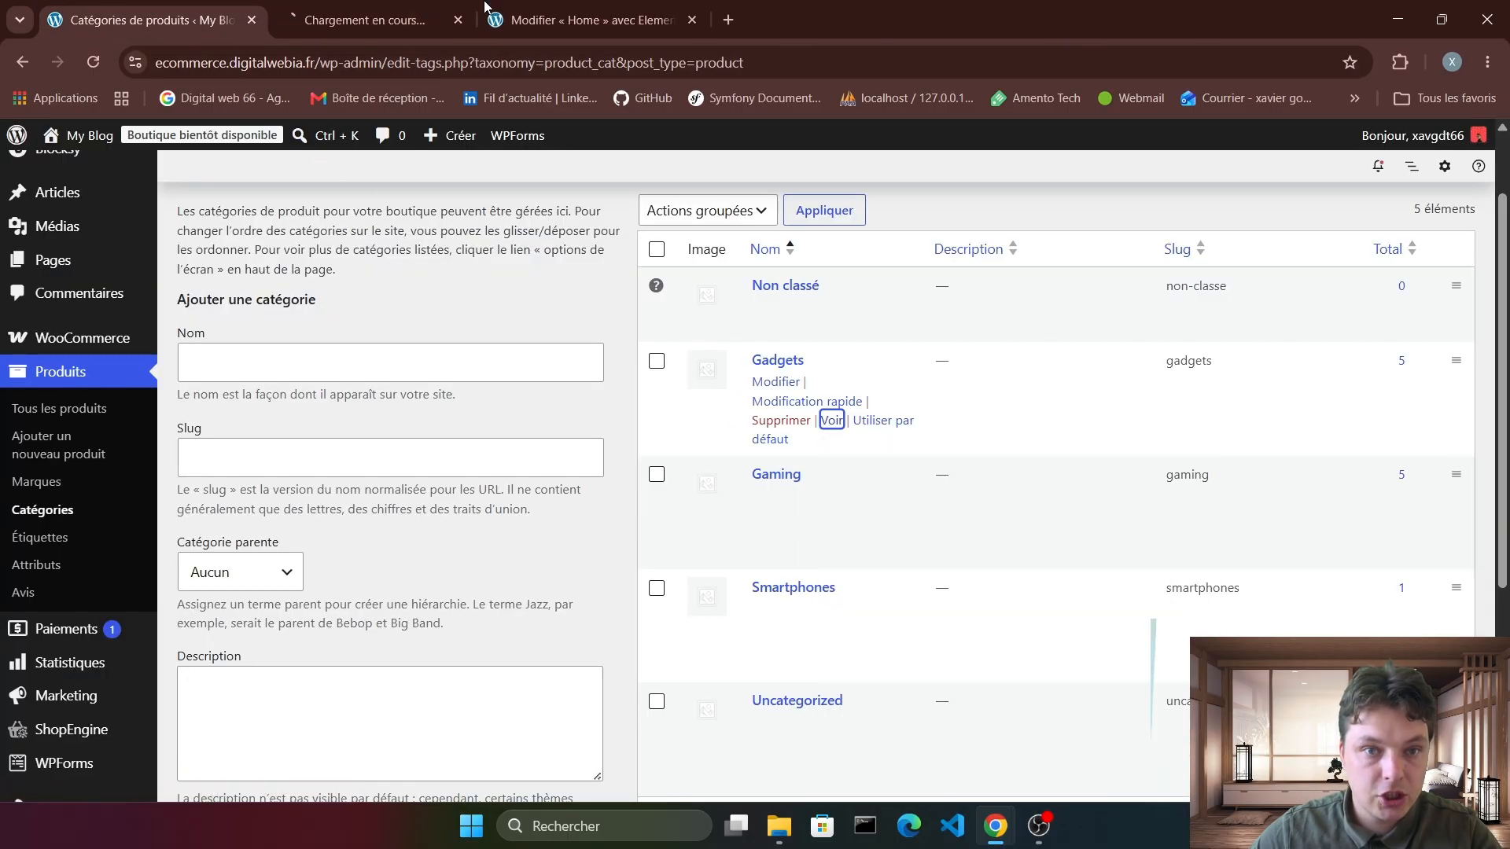
Copy the Gadgets category page's URL into the VR headset image's link, and publish the page.
left_click(369, 20)
left_click(346, 69)
left_click(617, 20)
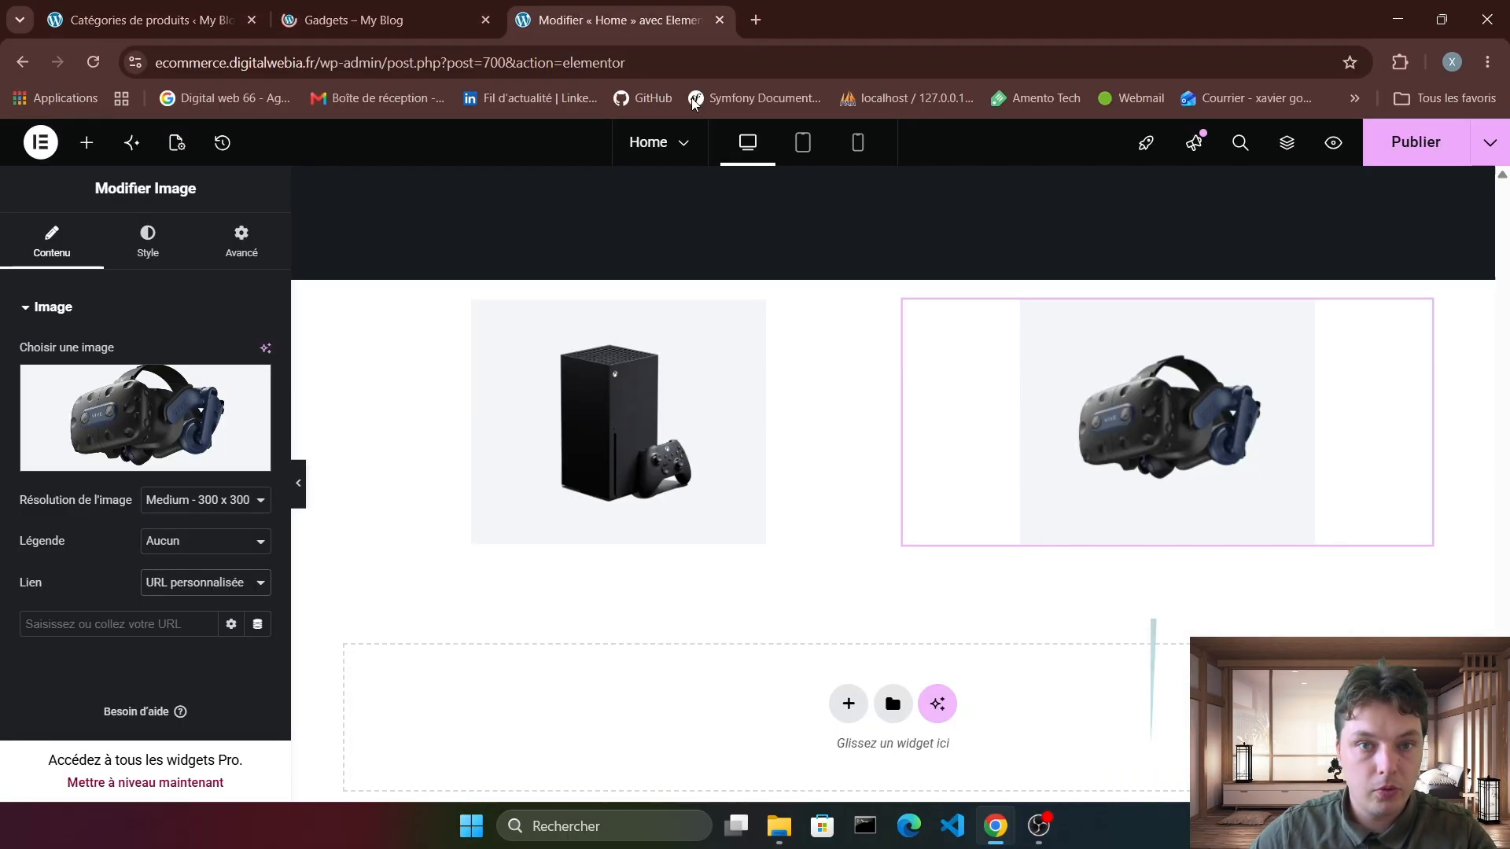
left_click(204, 623)
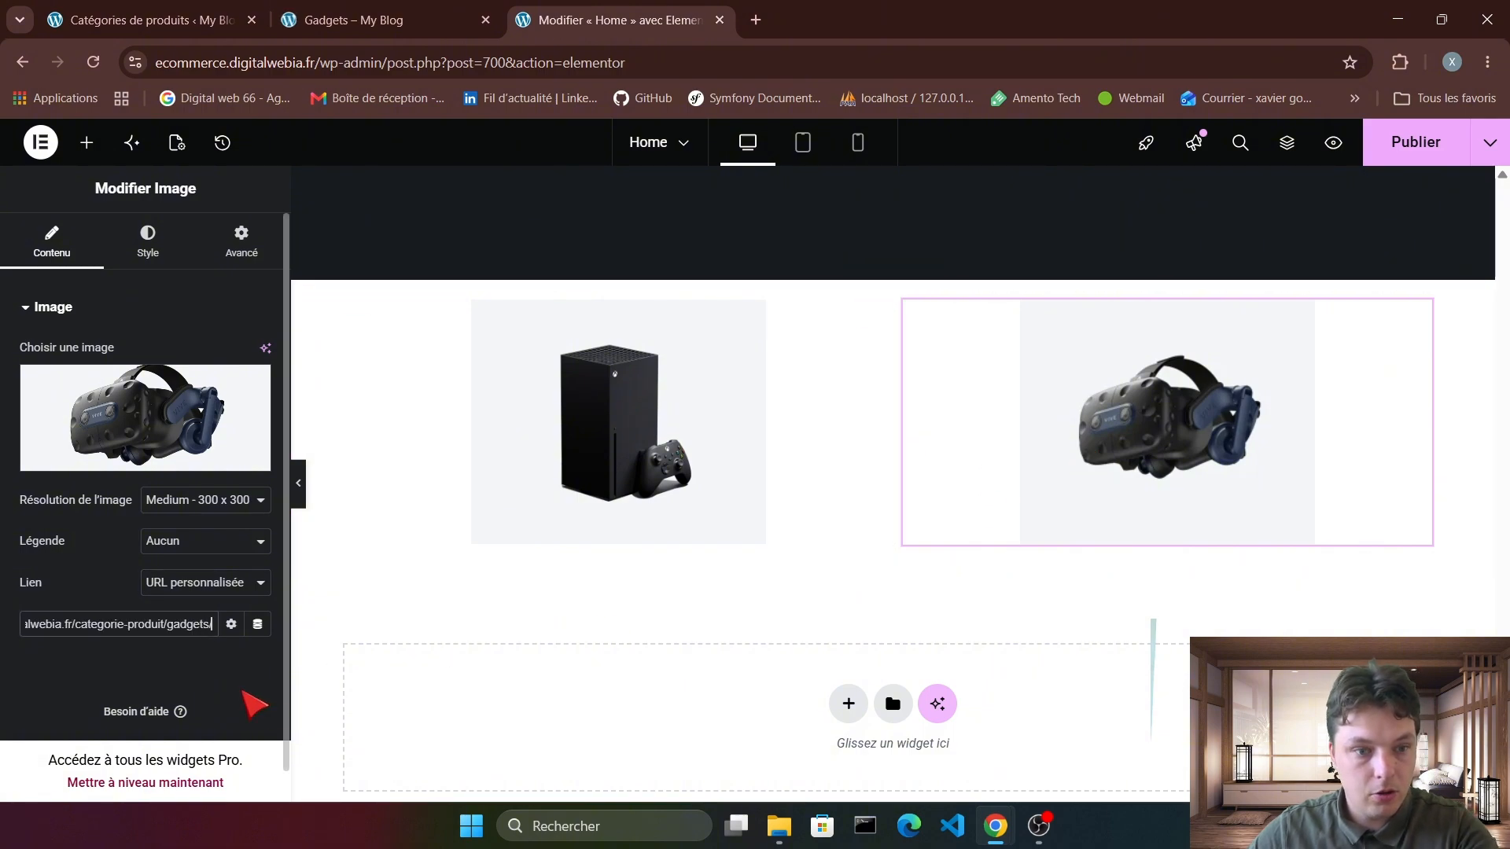
left_click(1413, 153)
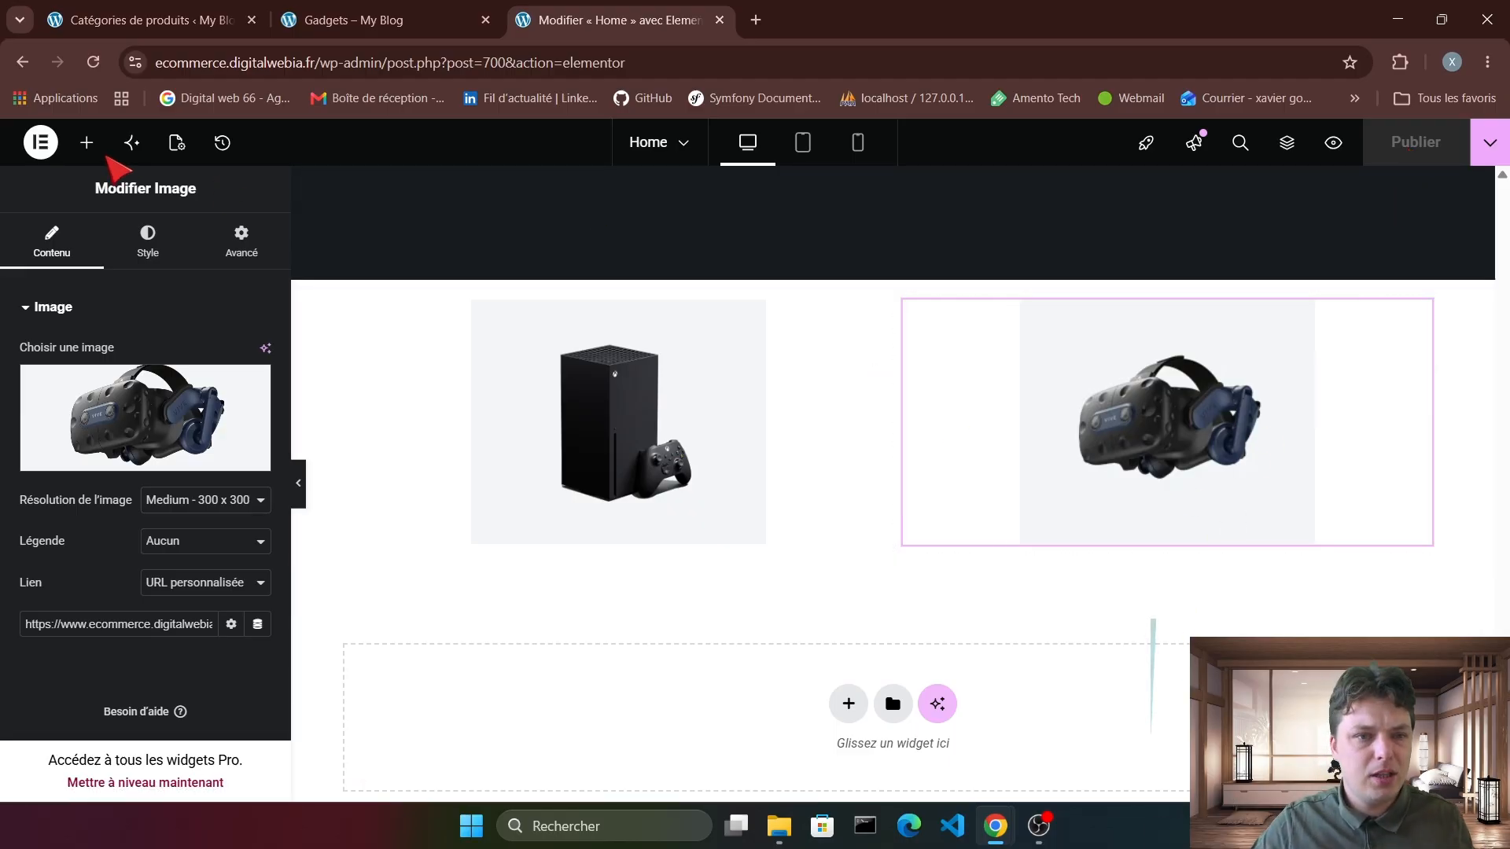
Add a Title widget below the VR headset image and set its text to "Gadgets".
left_click(87, 142)
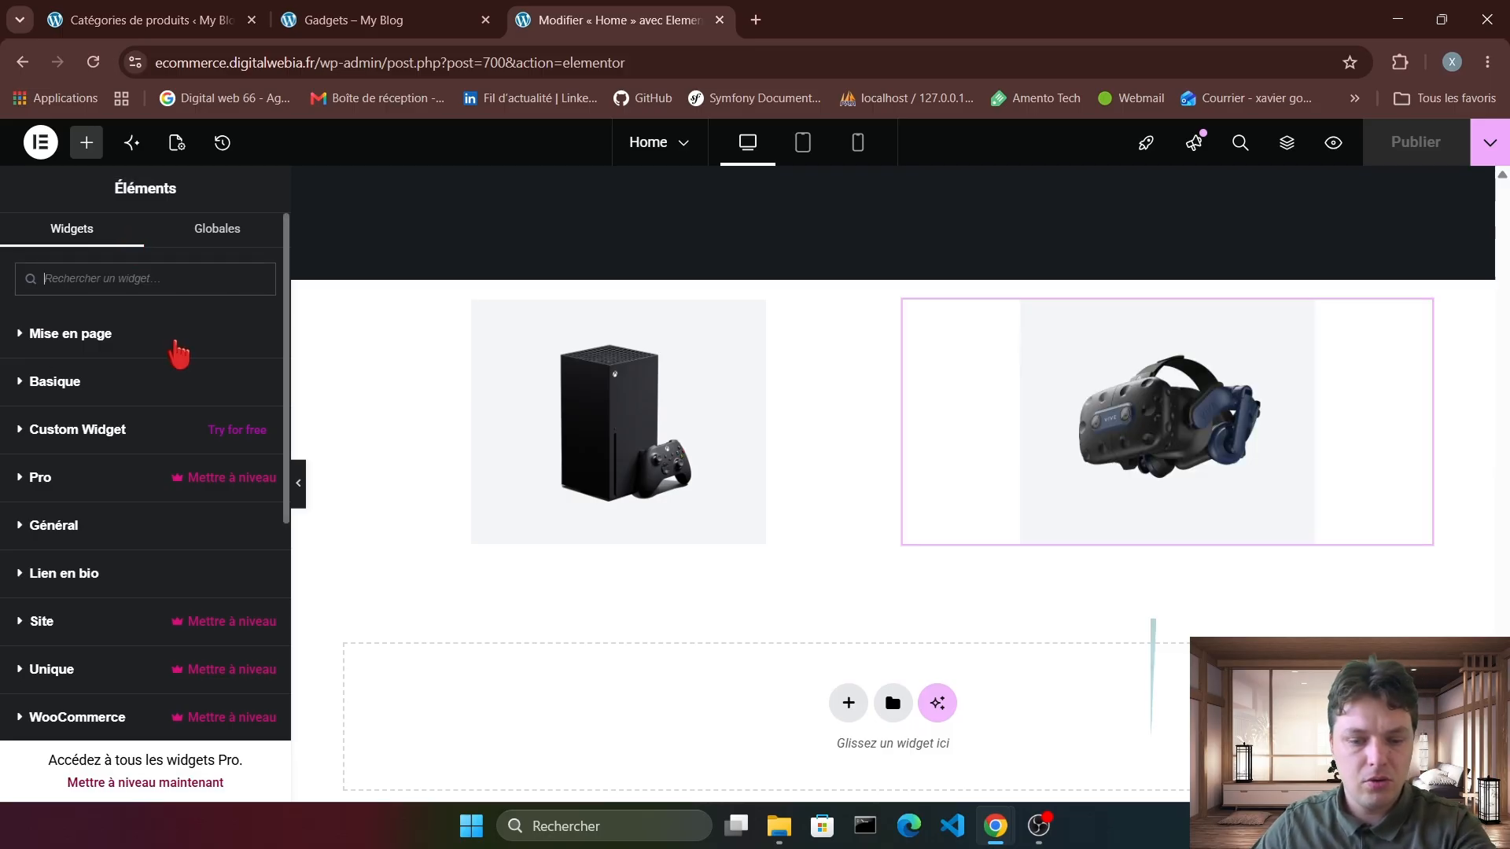
type("ti")
left_click_drag(93, 479, 1129, 547)
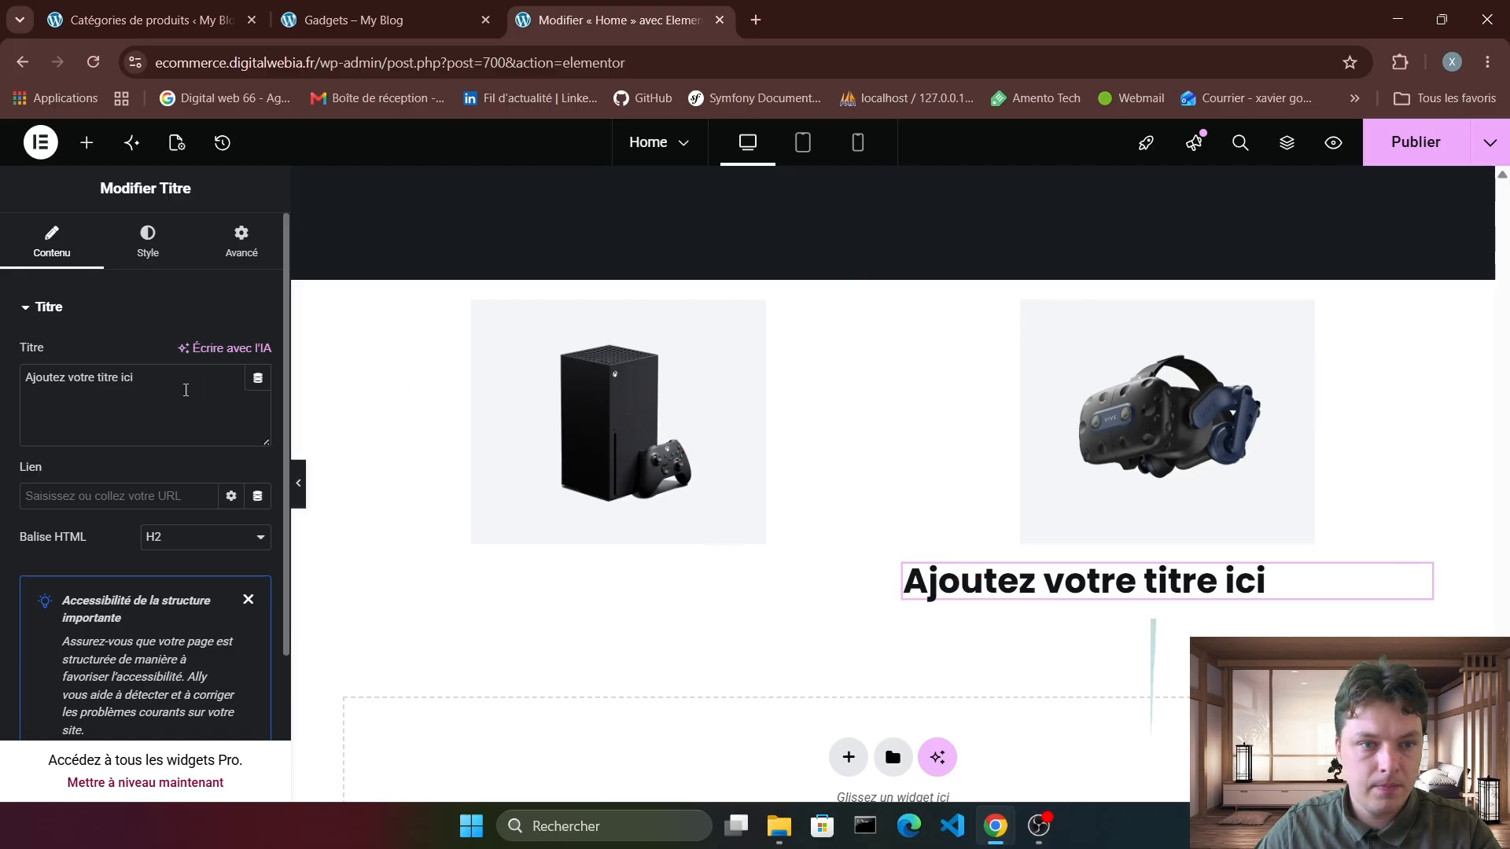
triple_click(185, 390)
type("Gadgets")
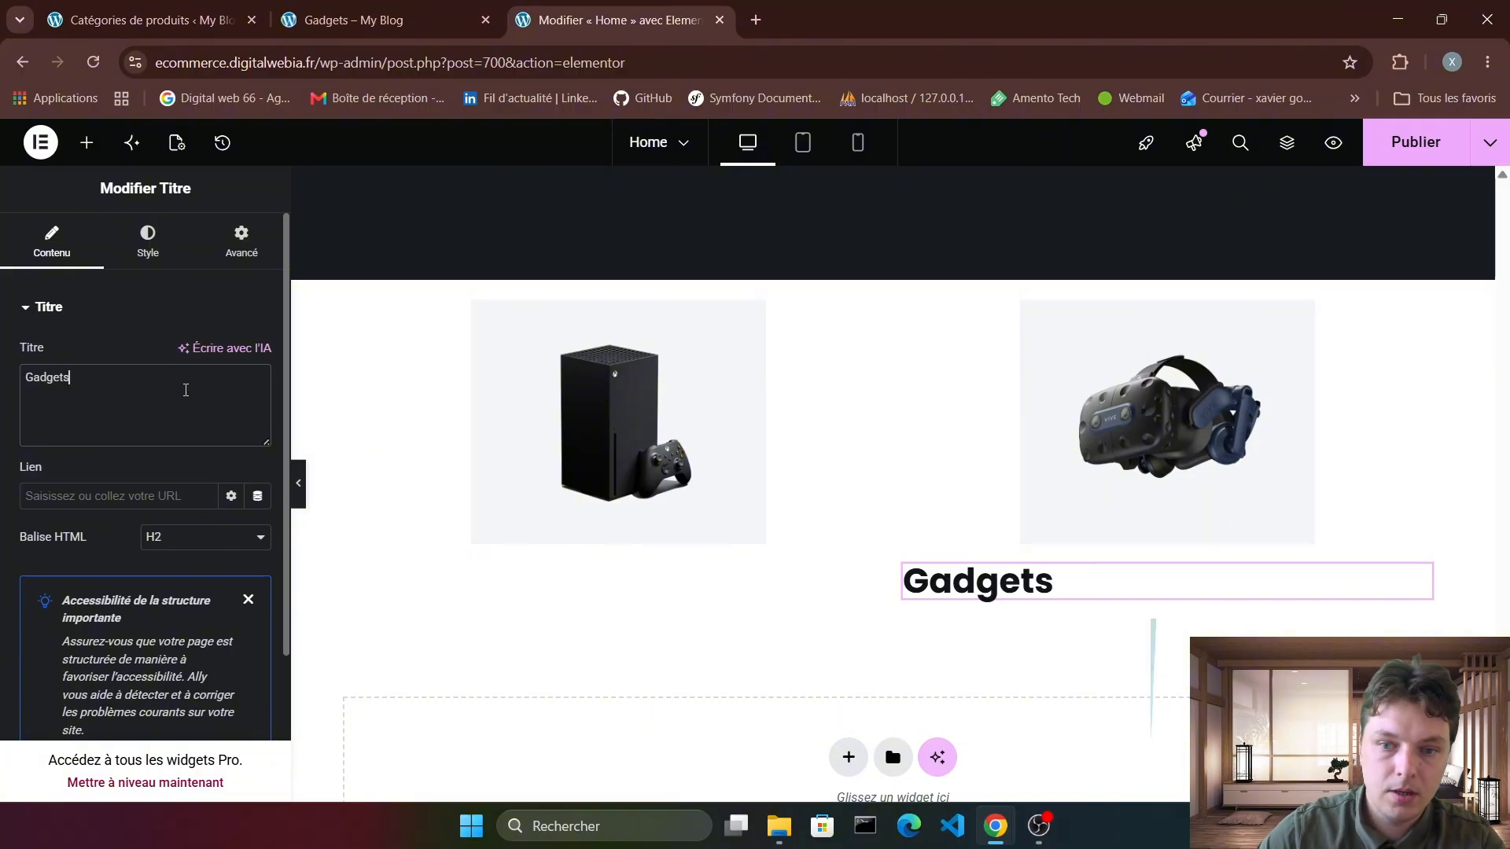
Center the "Gadgets" title and move it above the VR headset image in its column.
left_click(150, 244)
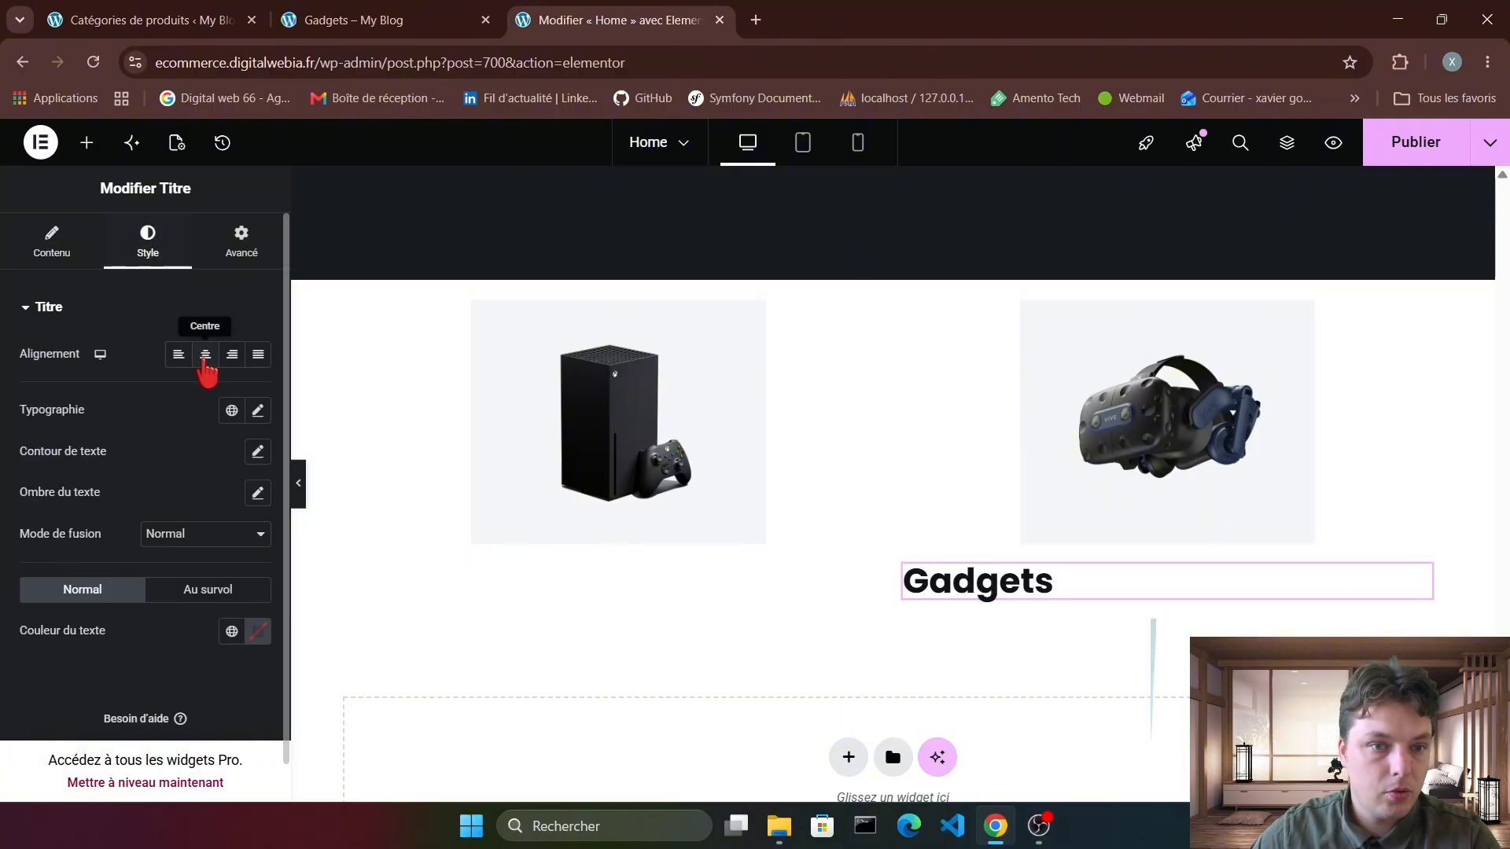
left_click(206, 356)
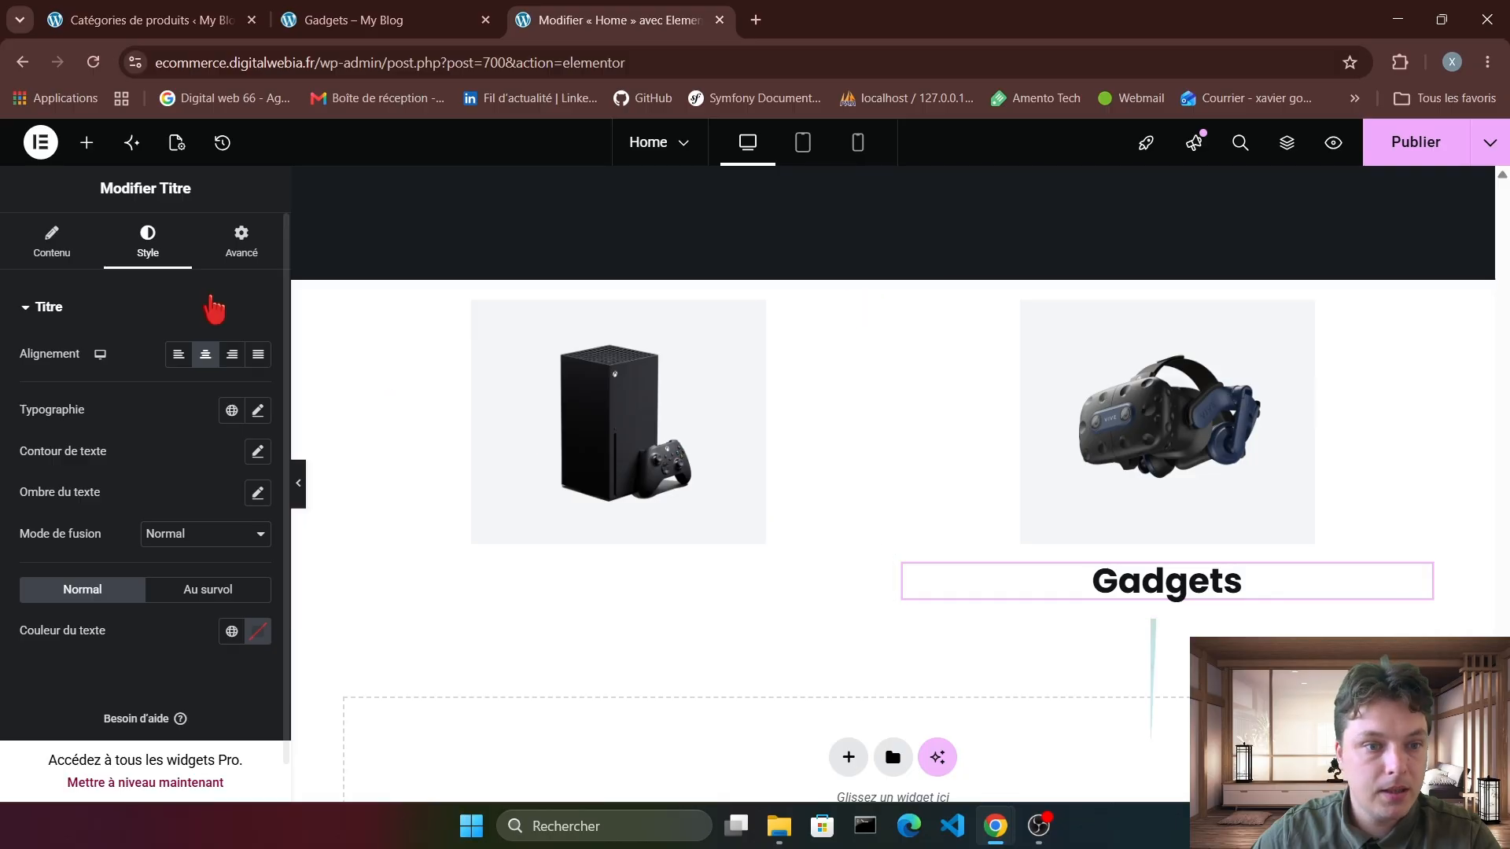
left_click(232, 251)
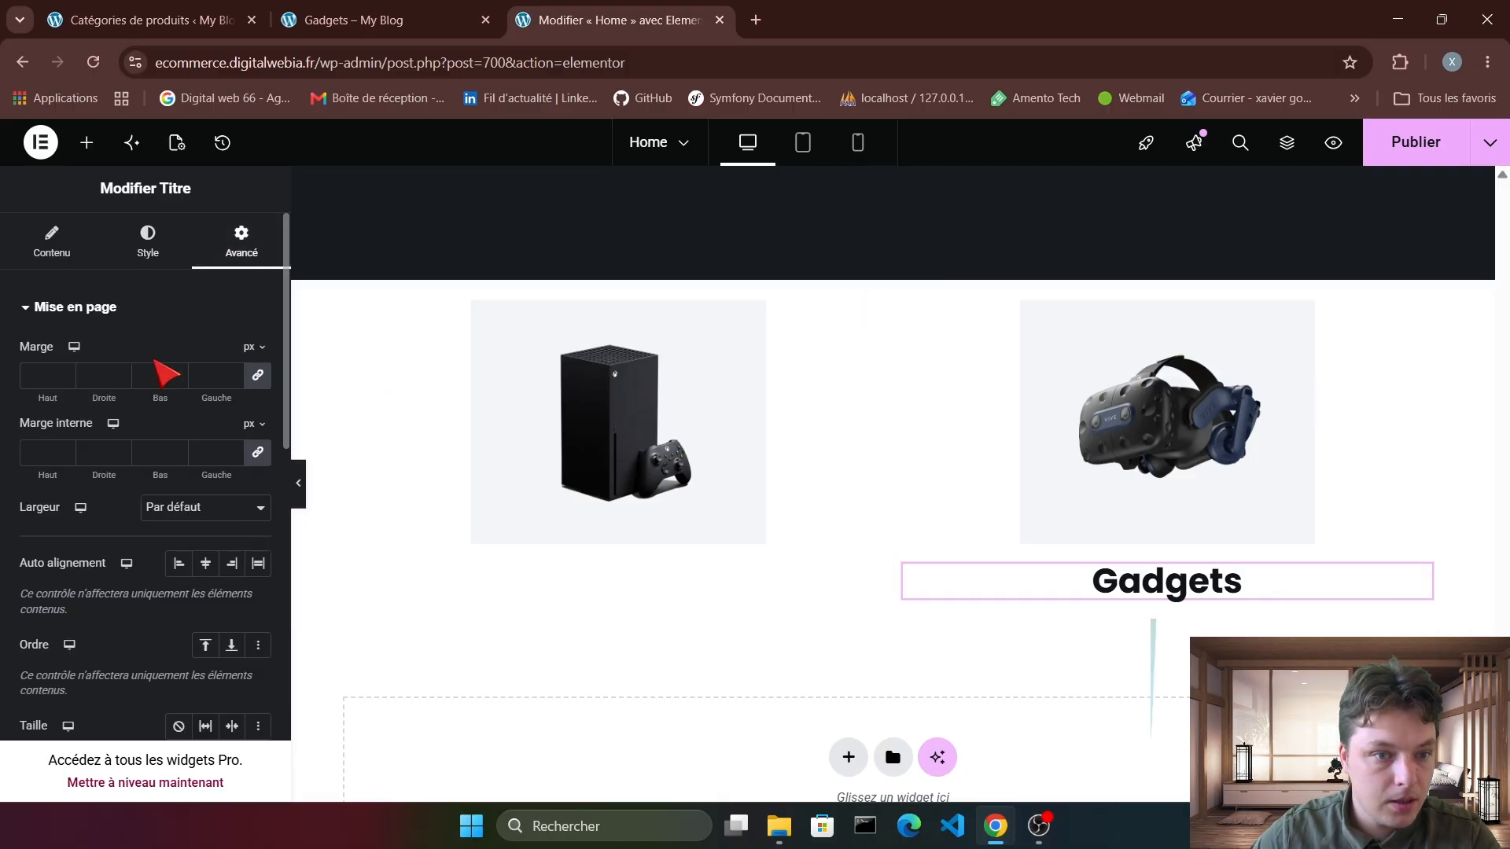
scroll(161, 372, "down", 3)
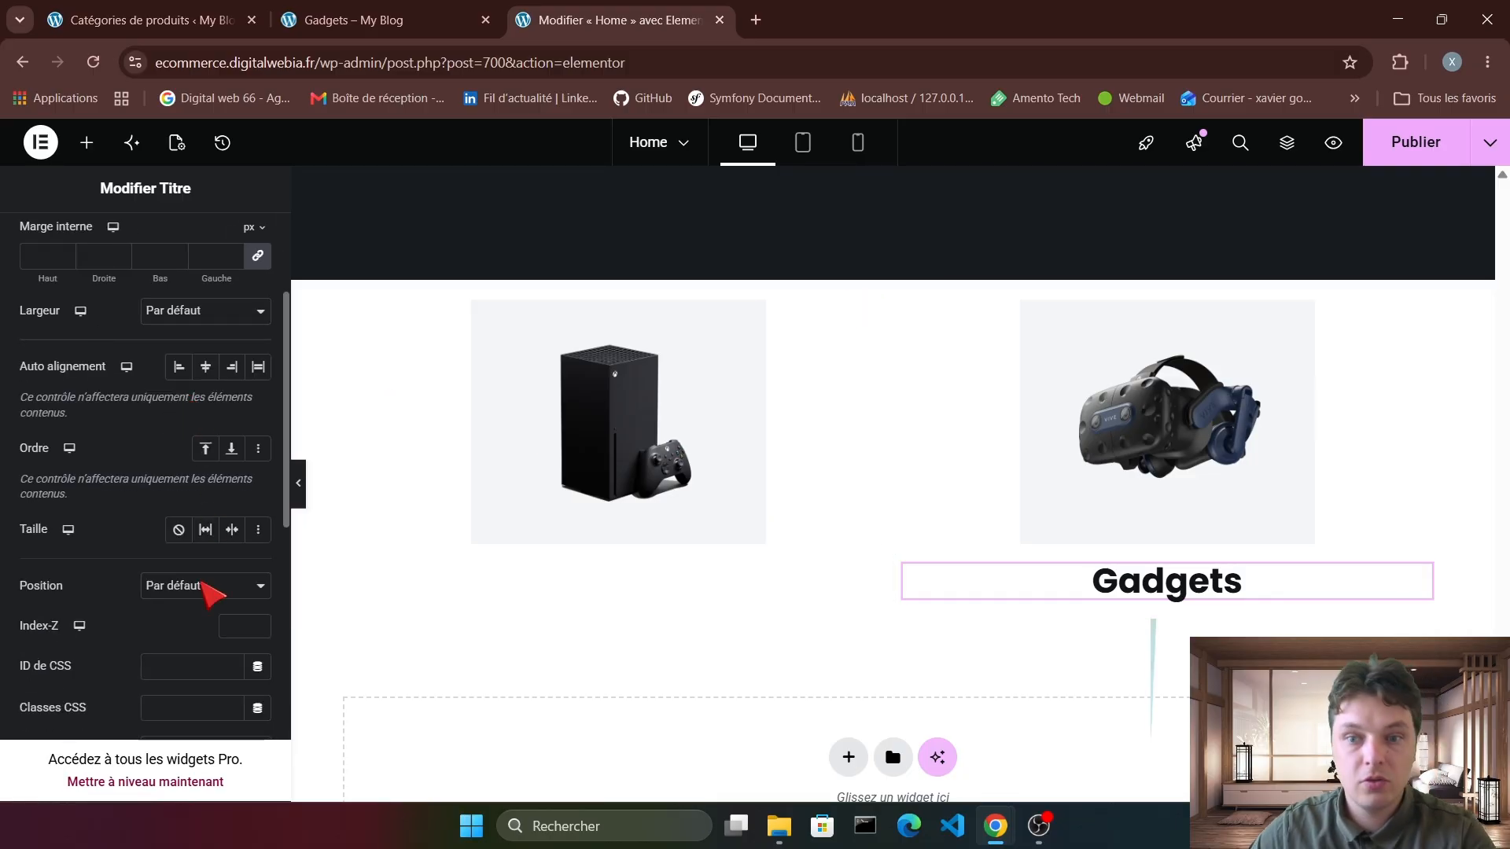
left_click_drag(1095, 593, 1072, 337)
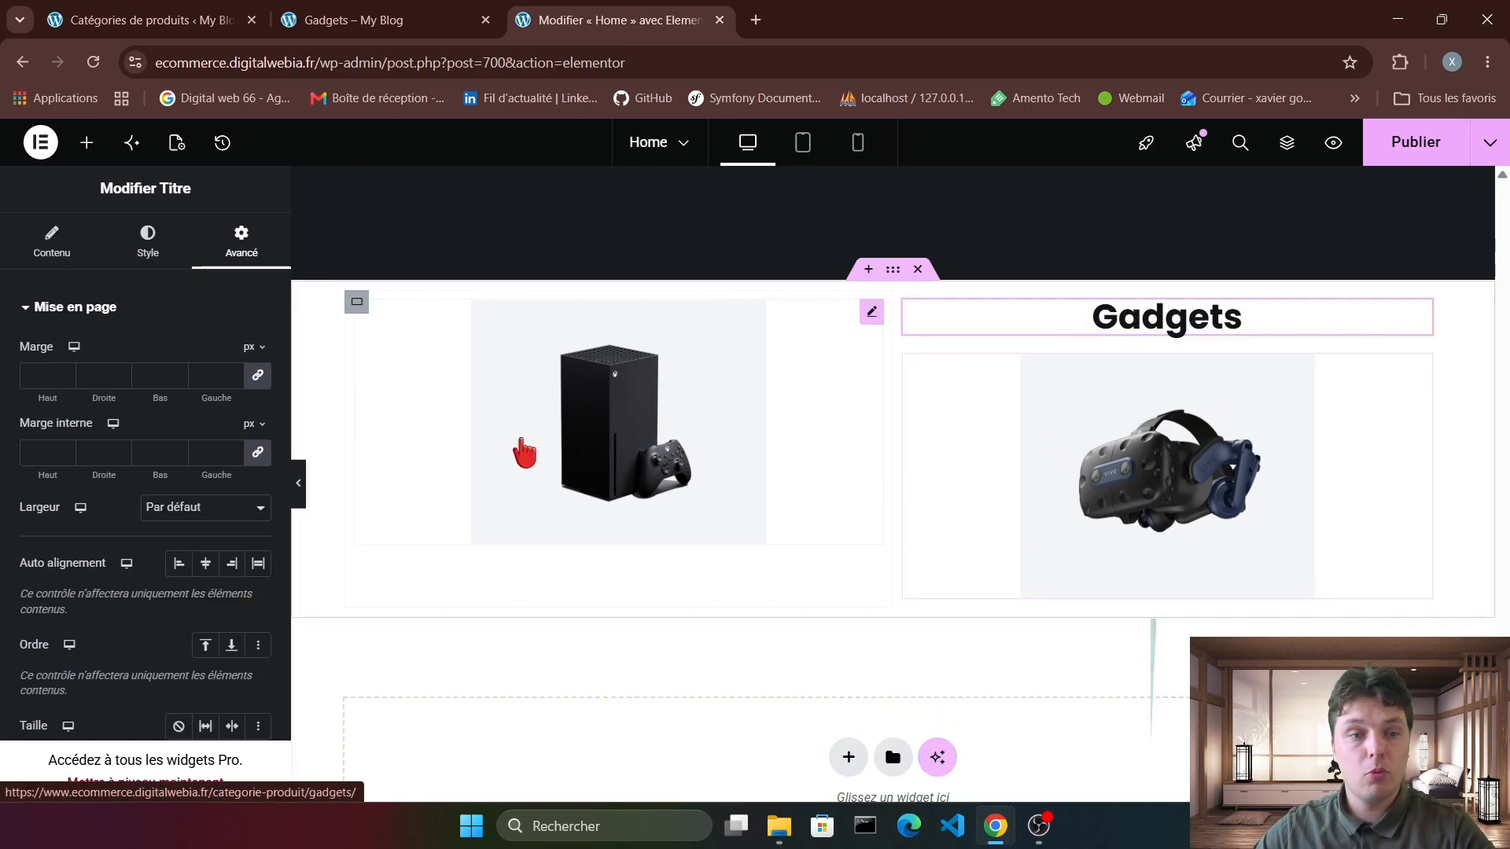
Set the "Gadgets" title's position to Absolu.
scroll(229, 579, "down", 3)
left_click(223, 586)
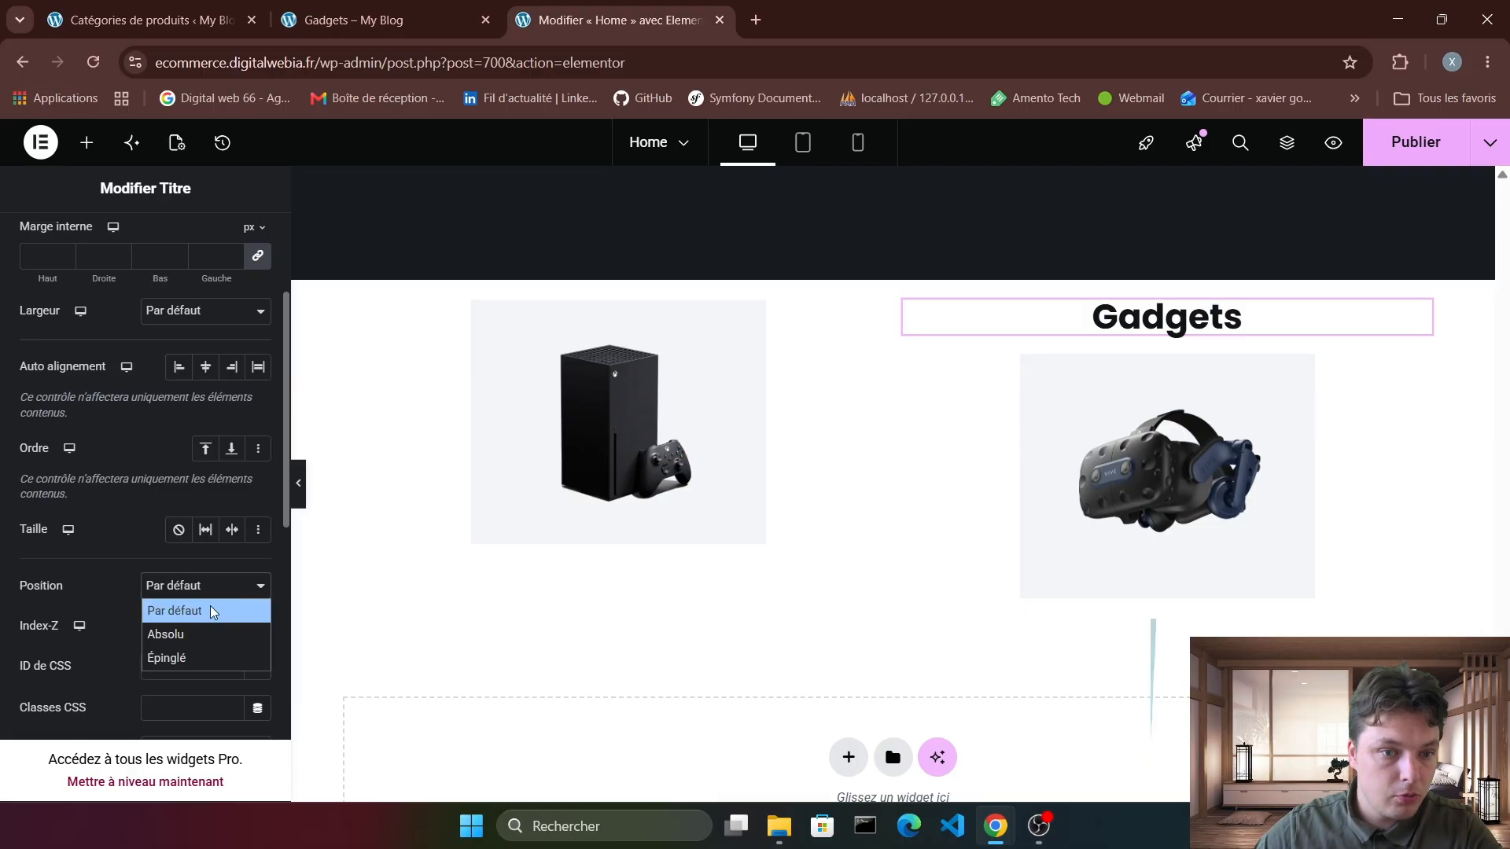
left_click(216, 631)
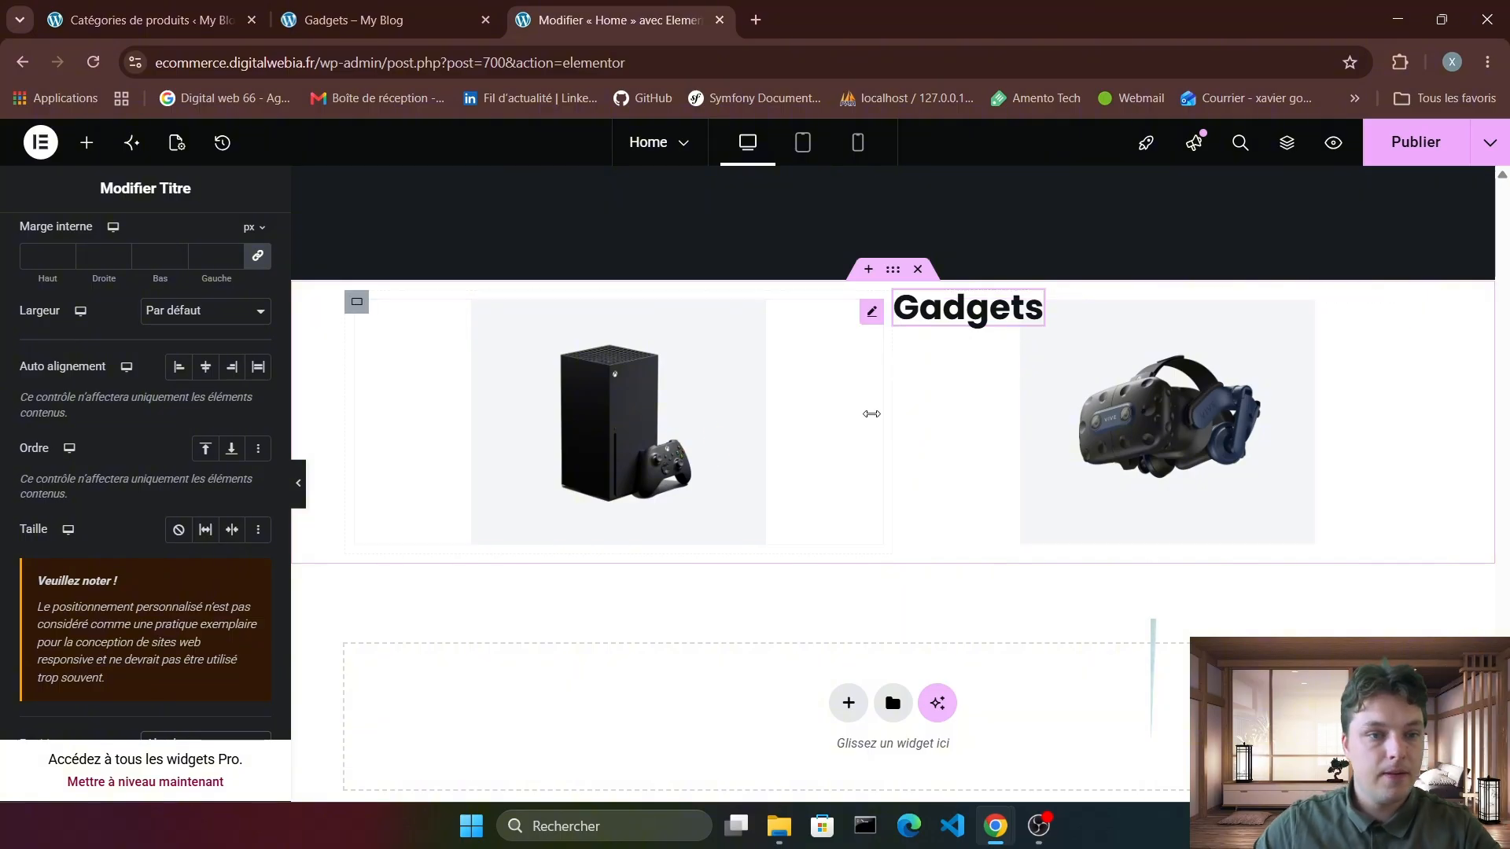
Offset the "Gadgets" title 200 px horizontally from the left and 189 px vertically from the top, placing it over the VR headset image.
scroll(202, 488, "down", 4)
scroll(202, 488, "down", 2)
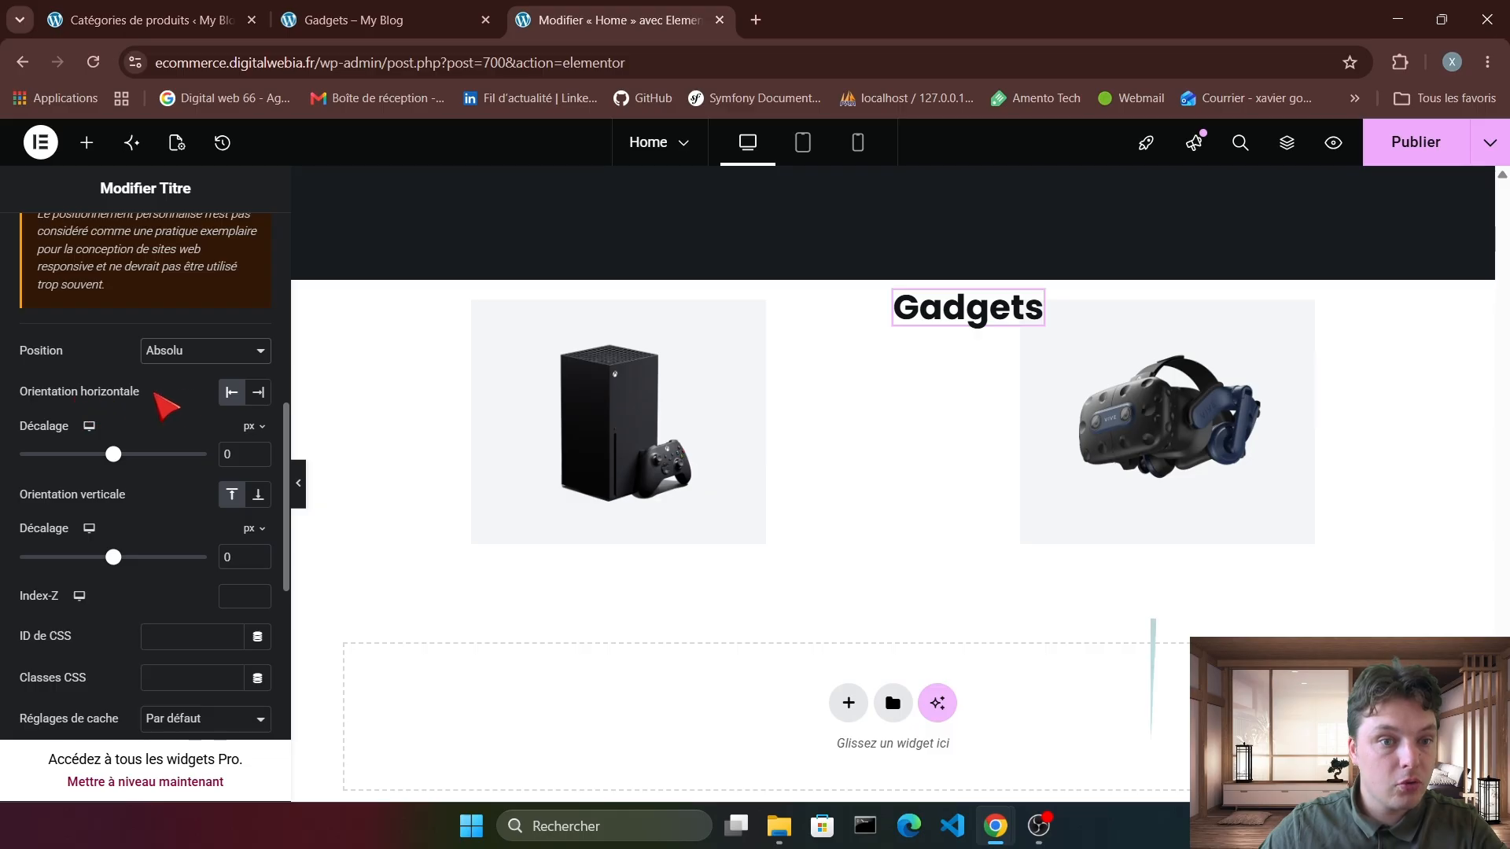
left_click(258, 393)
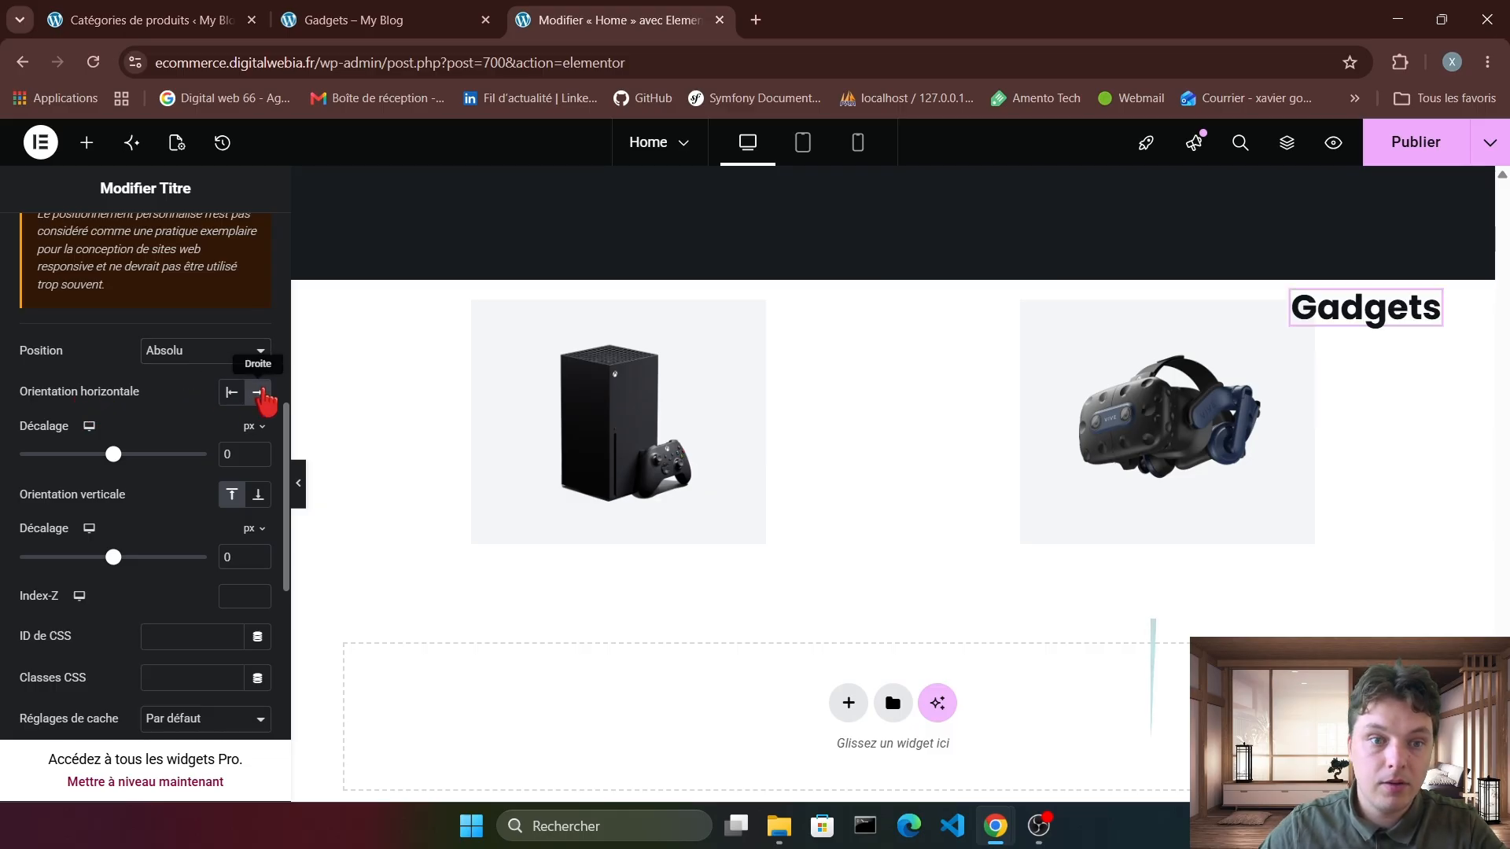
left_click(232, 392)
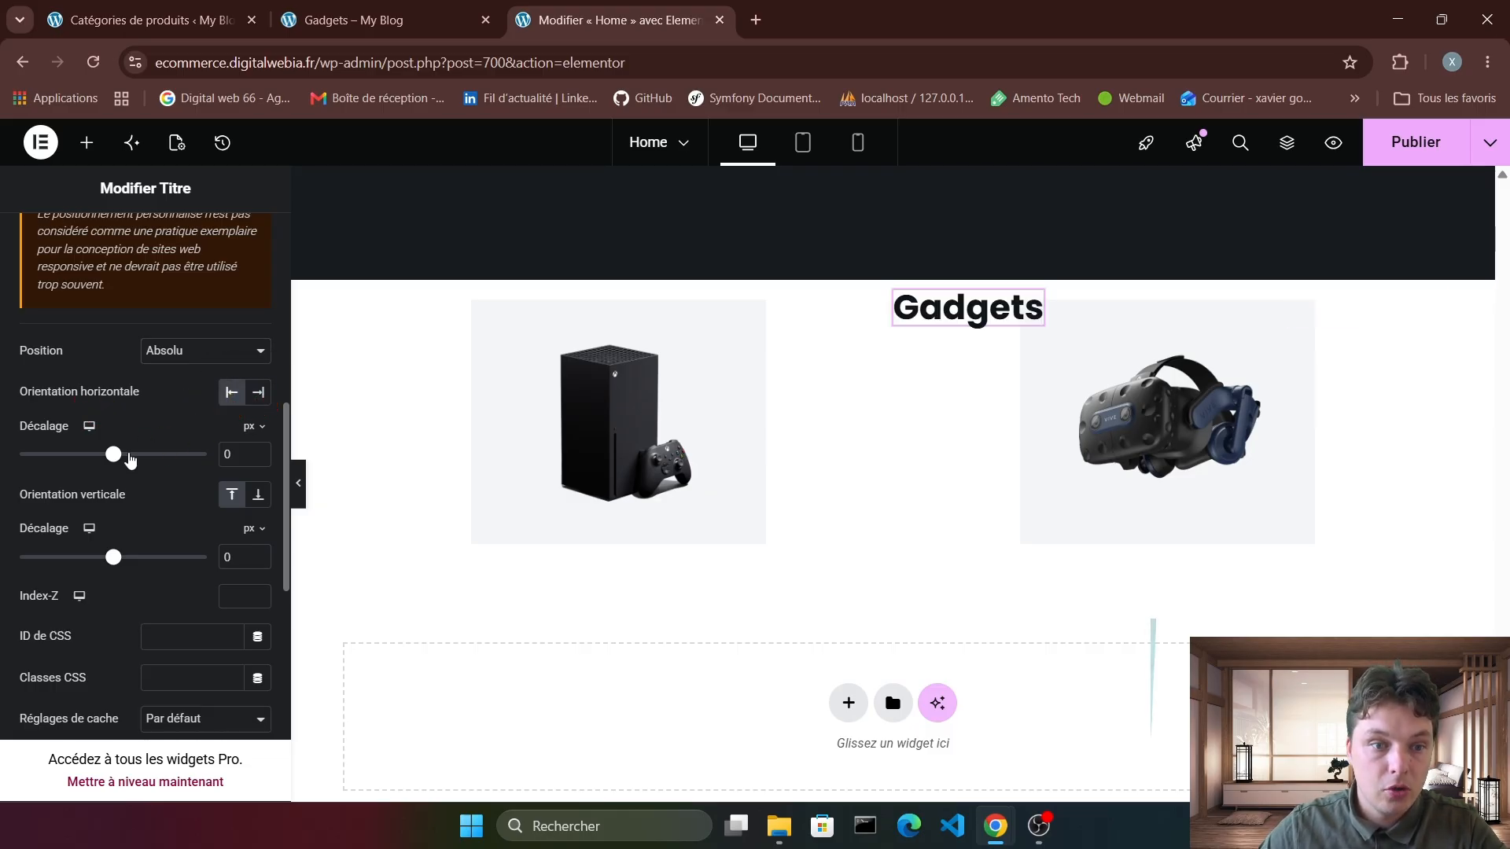
left_click_drag(115, 469, 135, 469)
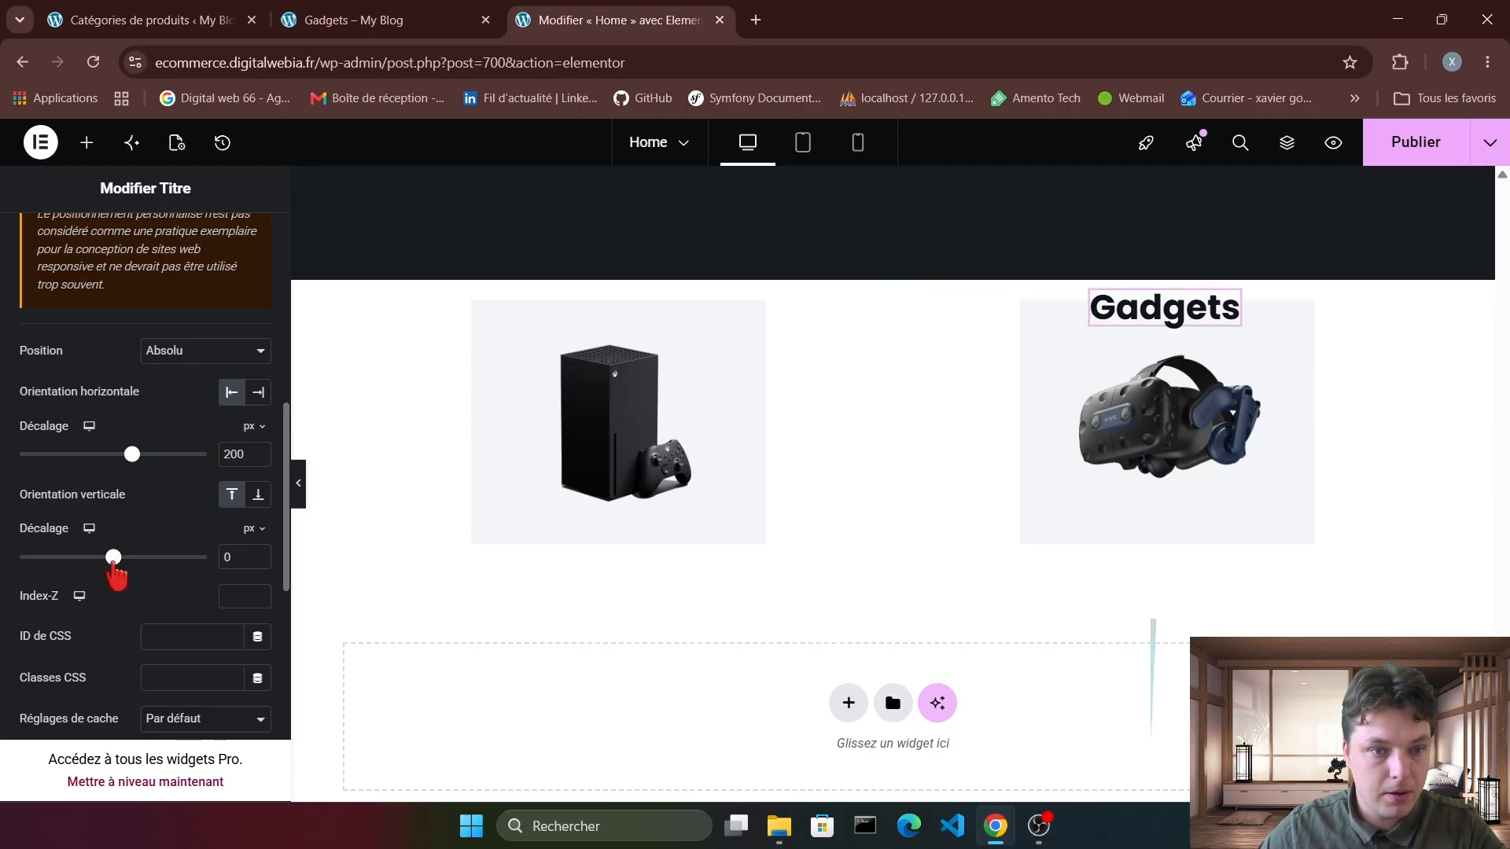
left_click(258, 497)
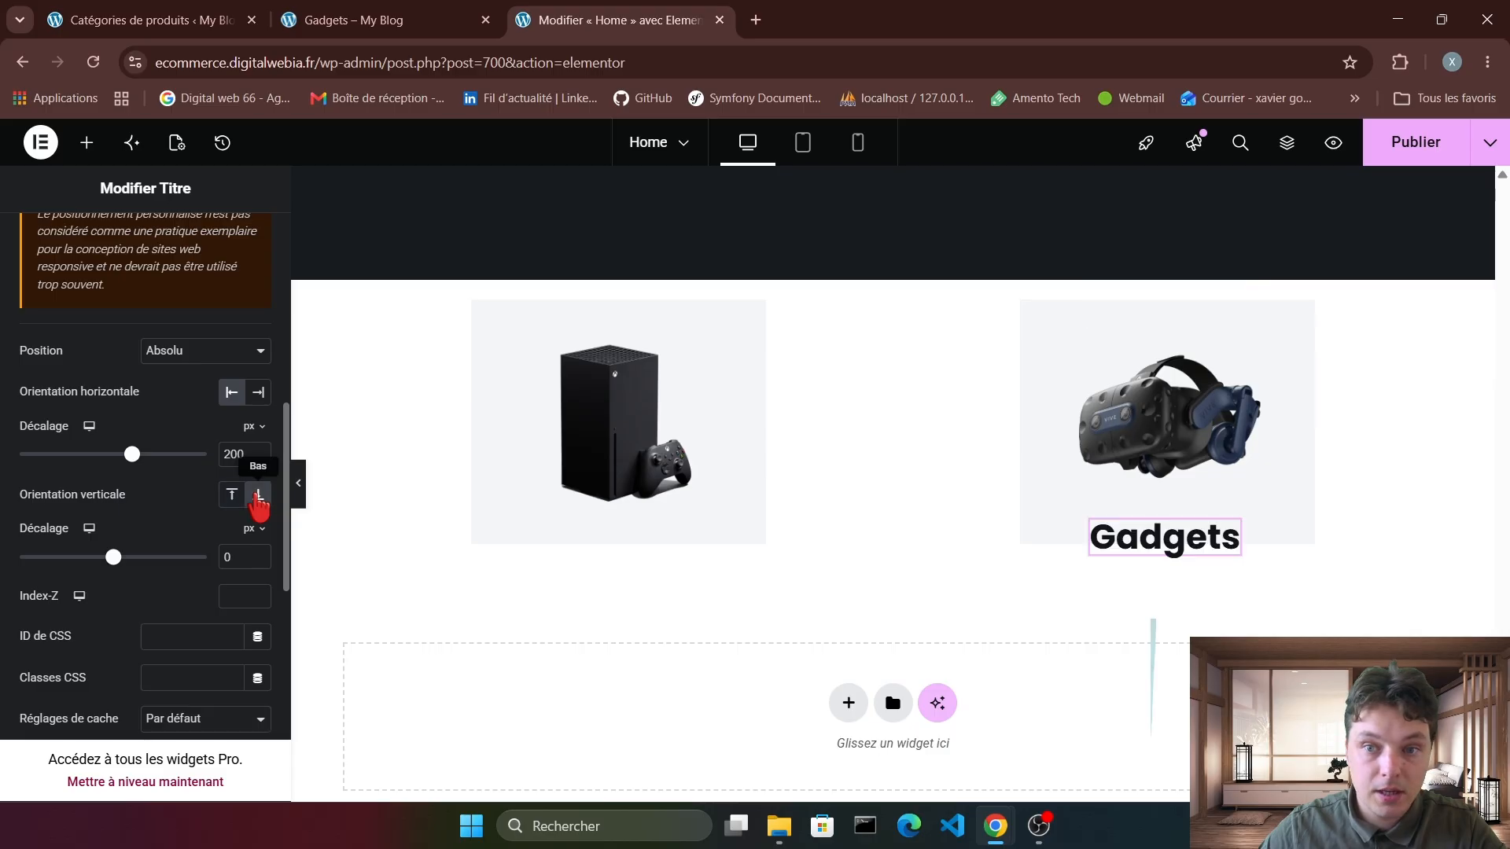
left_click(232, 495)
left_click_drag(113, 557, 131, 557)
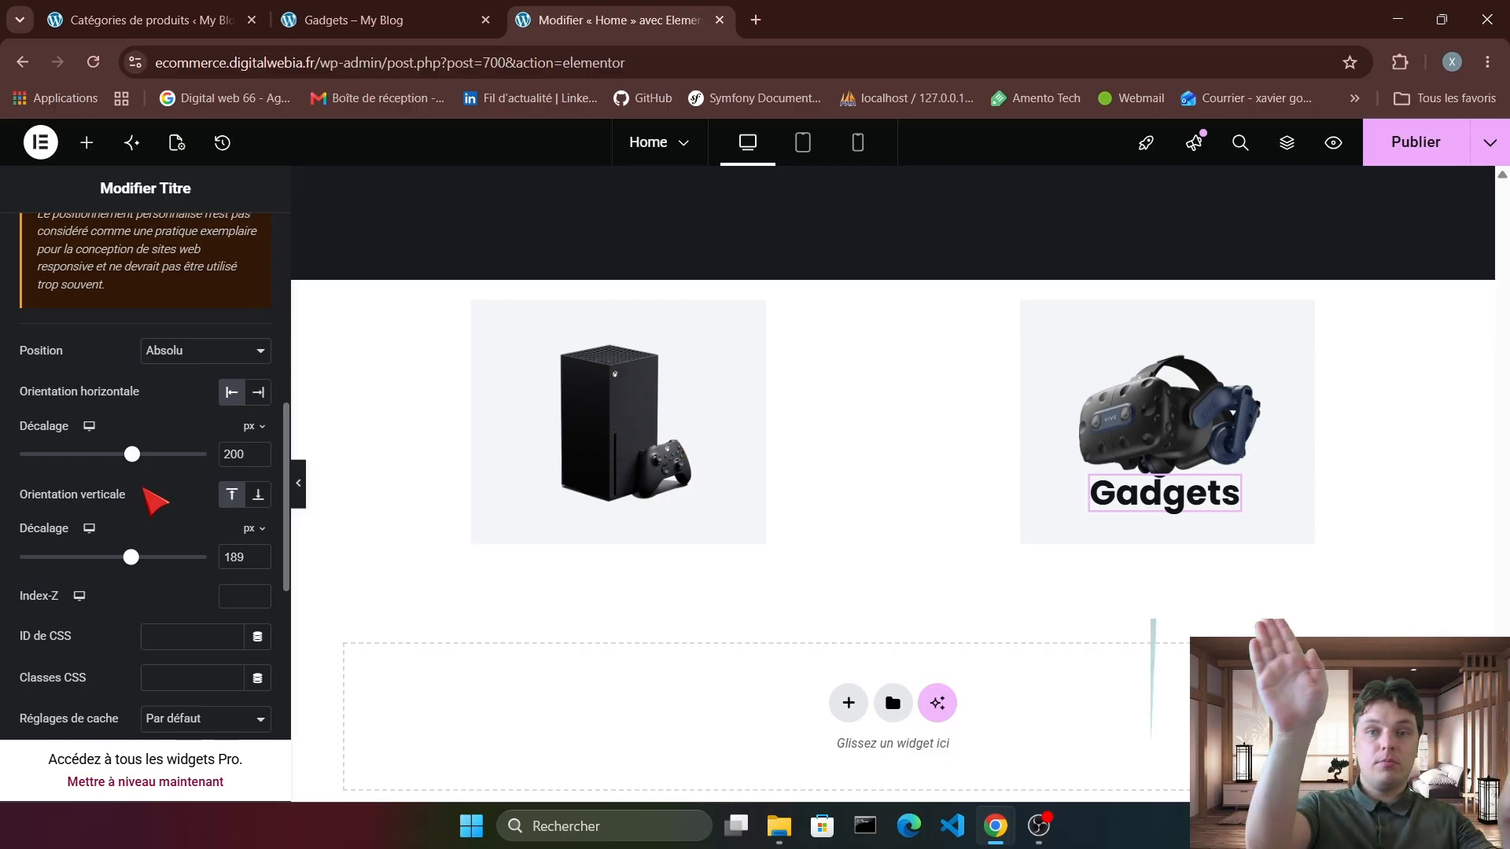
Move the featured product grid's container directly below the category images section.
scroll(157, 500, "down", 1)
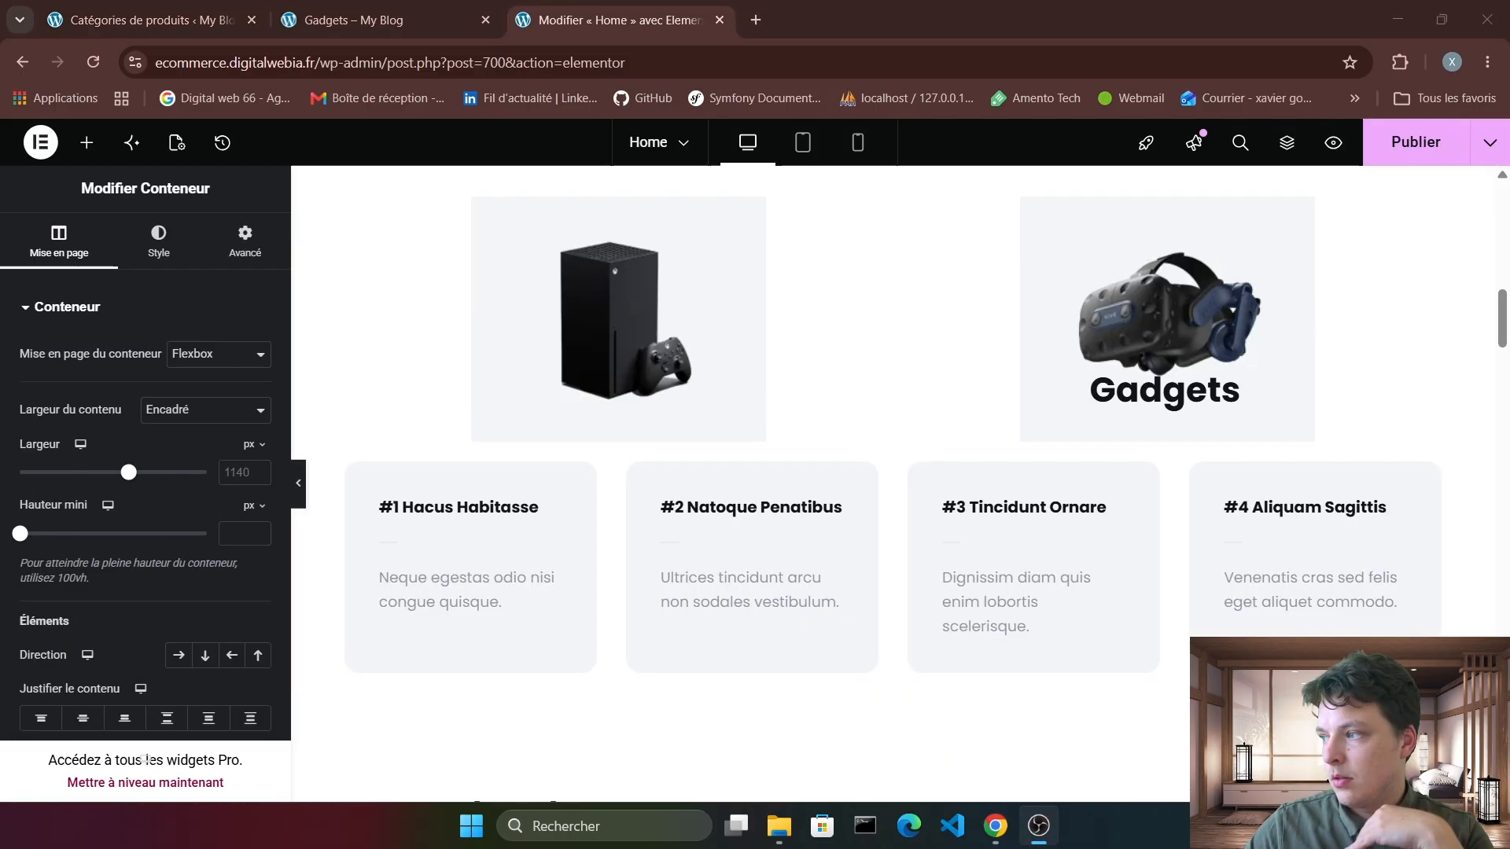
scroll(1011, 495, "up", 5)
scroll(825, 479, "down", 2)
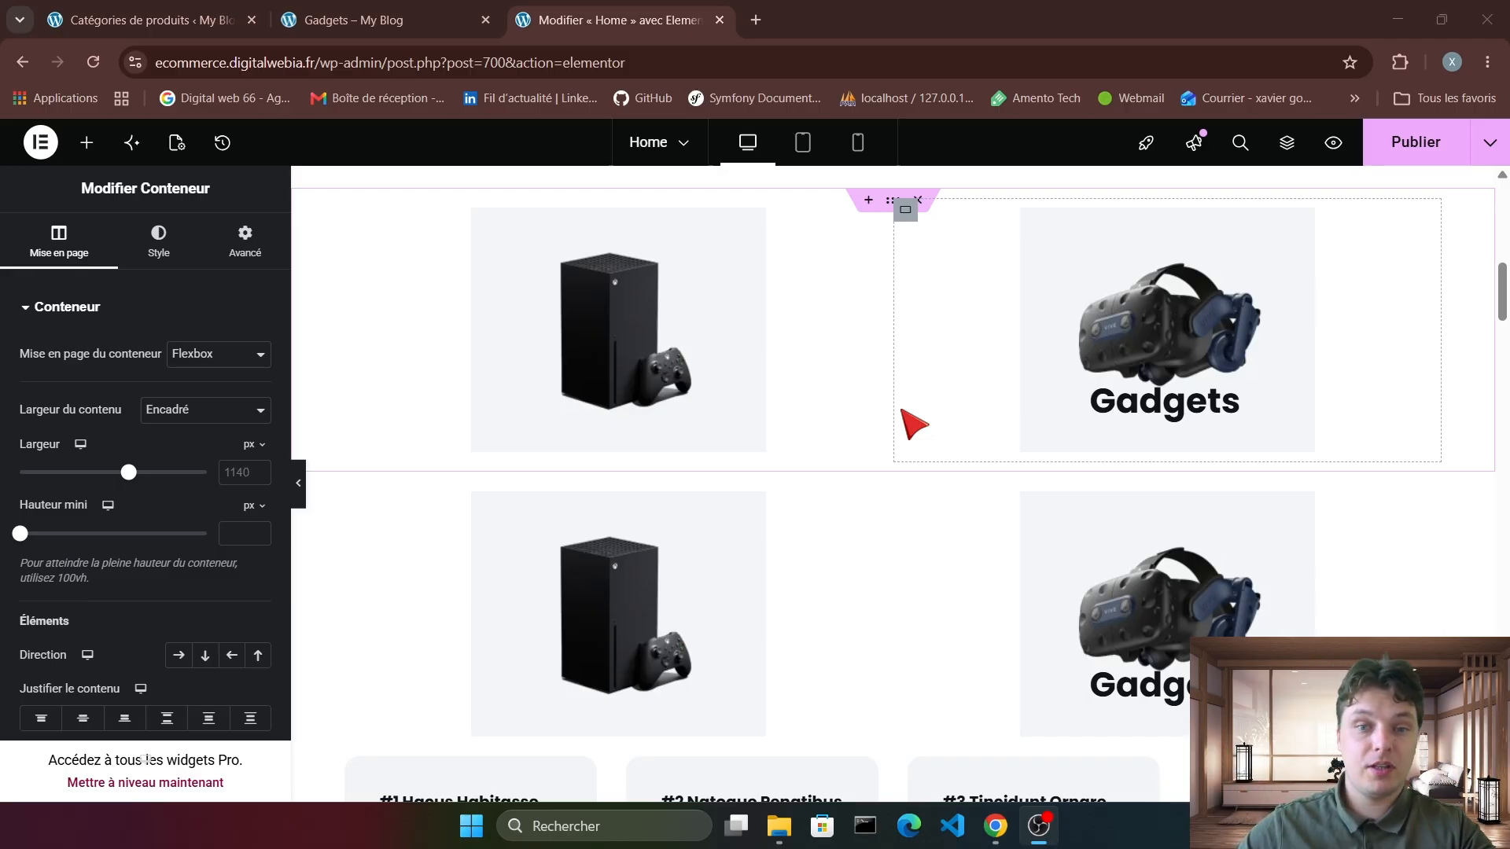
scroll(912, 422, "down", 2)
scroll(920, 409, "down", 6)
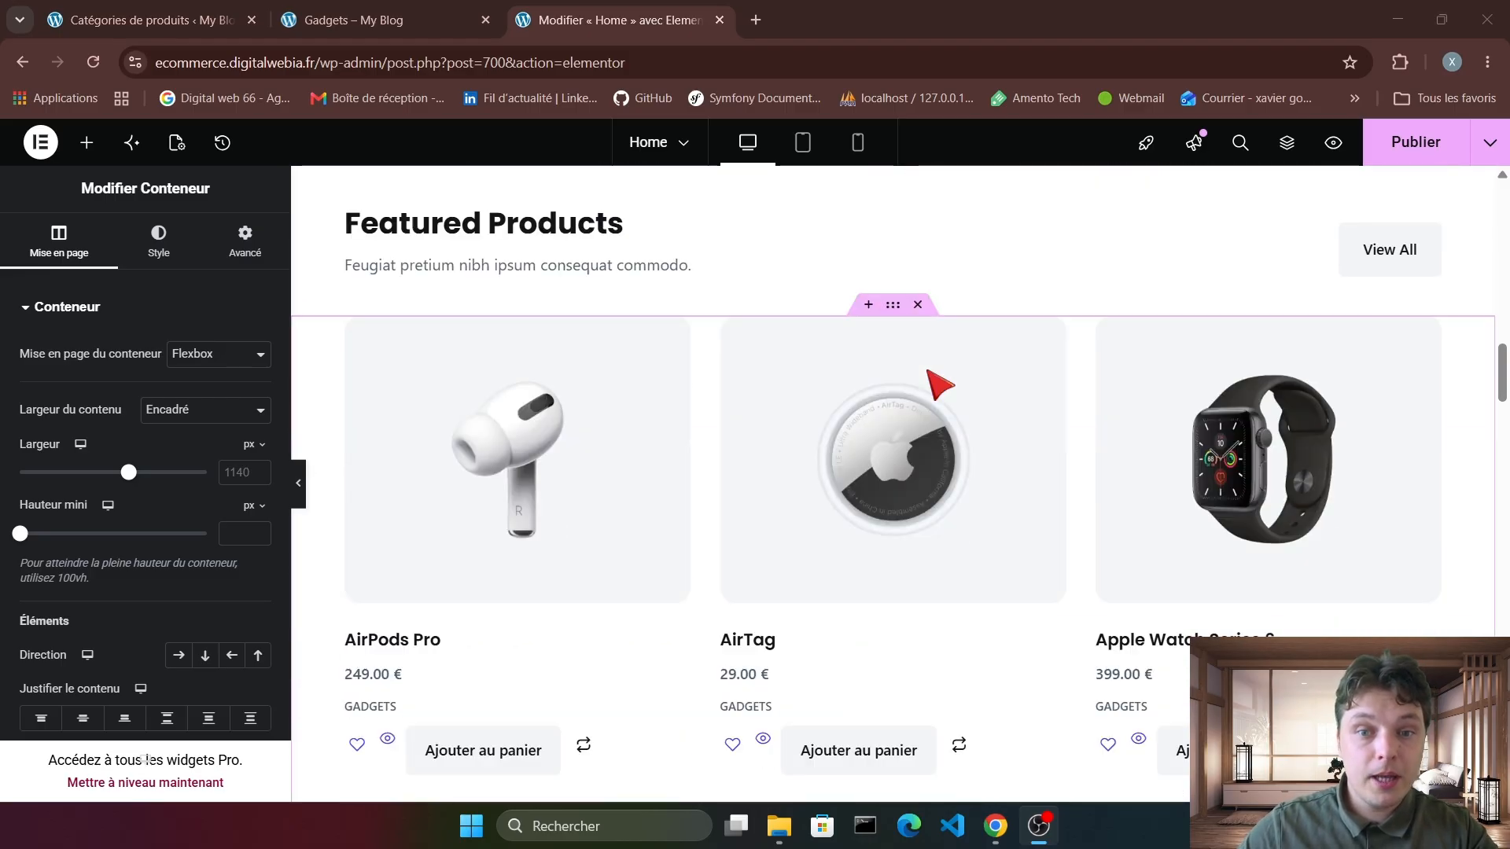
left_click_drag(892, 304, 841, 272)
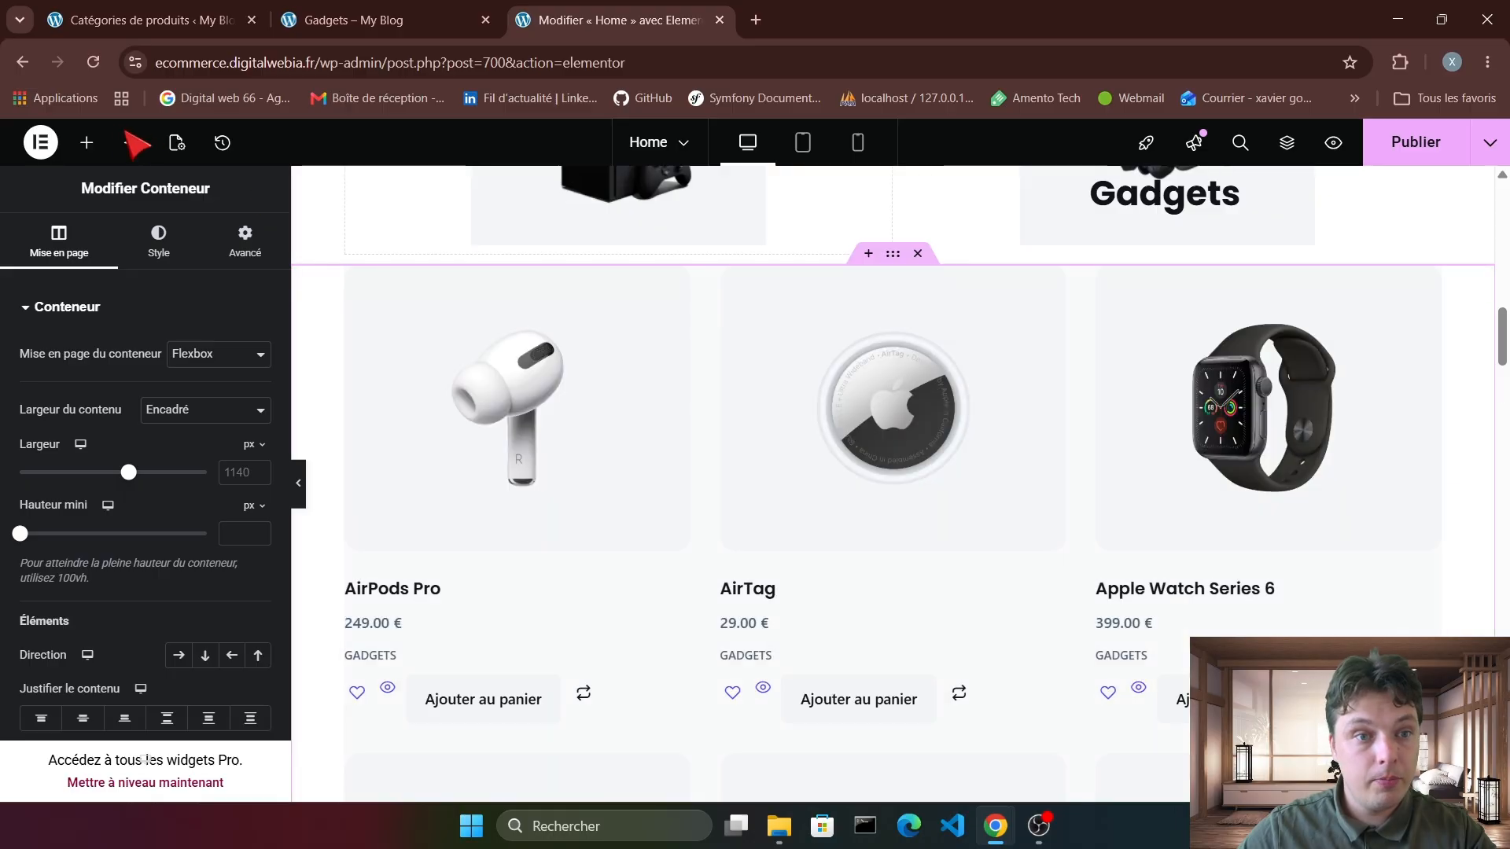
Add a centered Title widget reading "Nos bestsellers !" above the product grid.
left_click(87, 142)
type("titre")
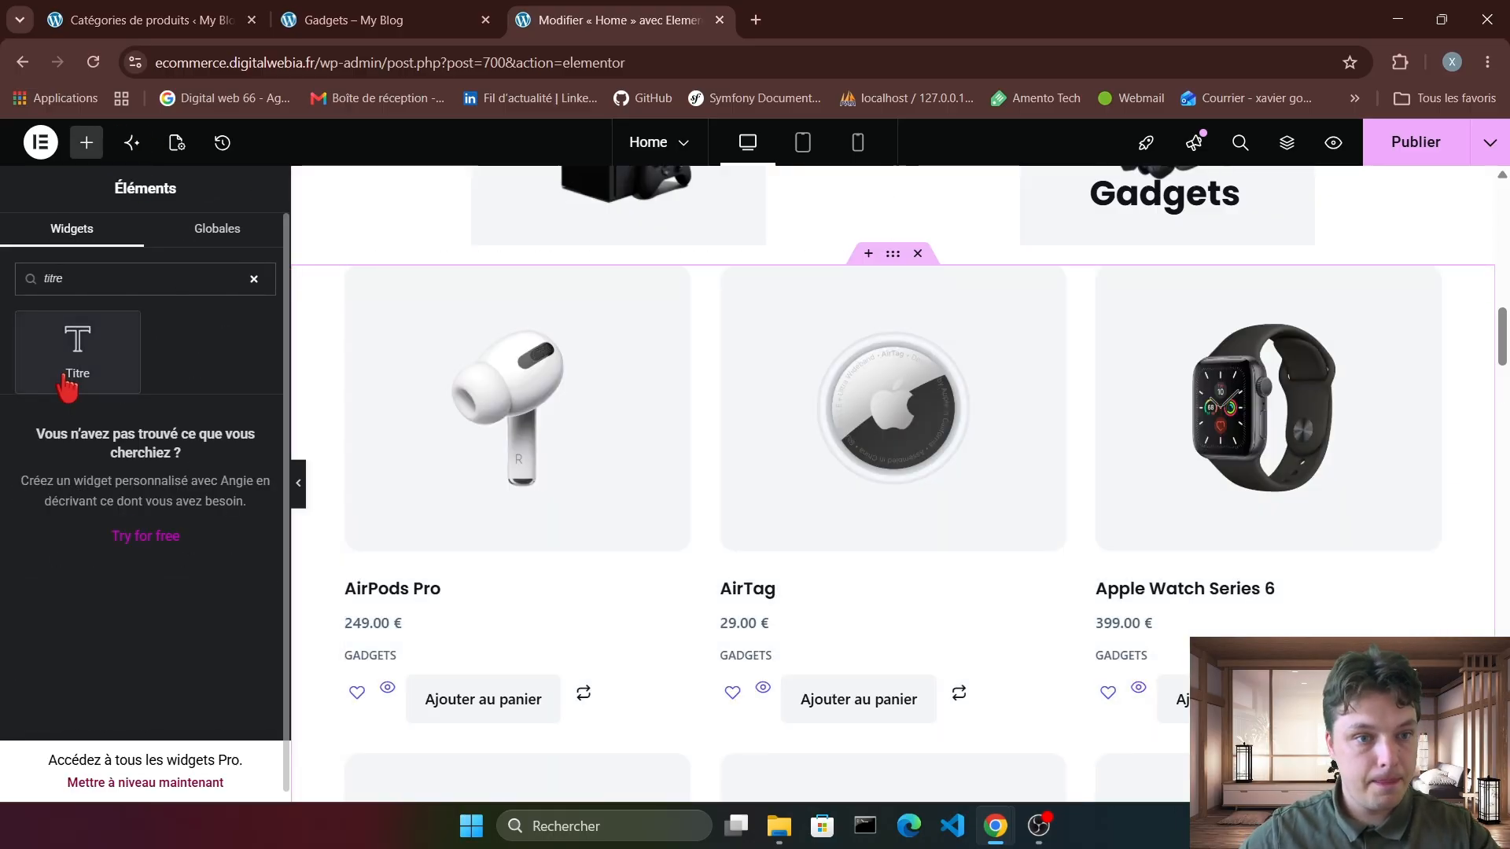
left_click_drag(77, 346, 846, 286)
triple_click(94, 383)
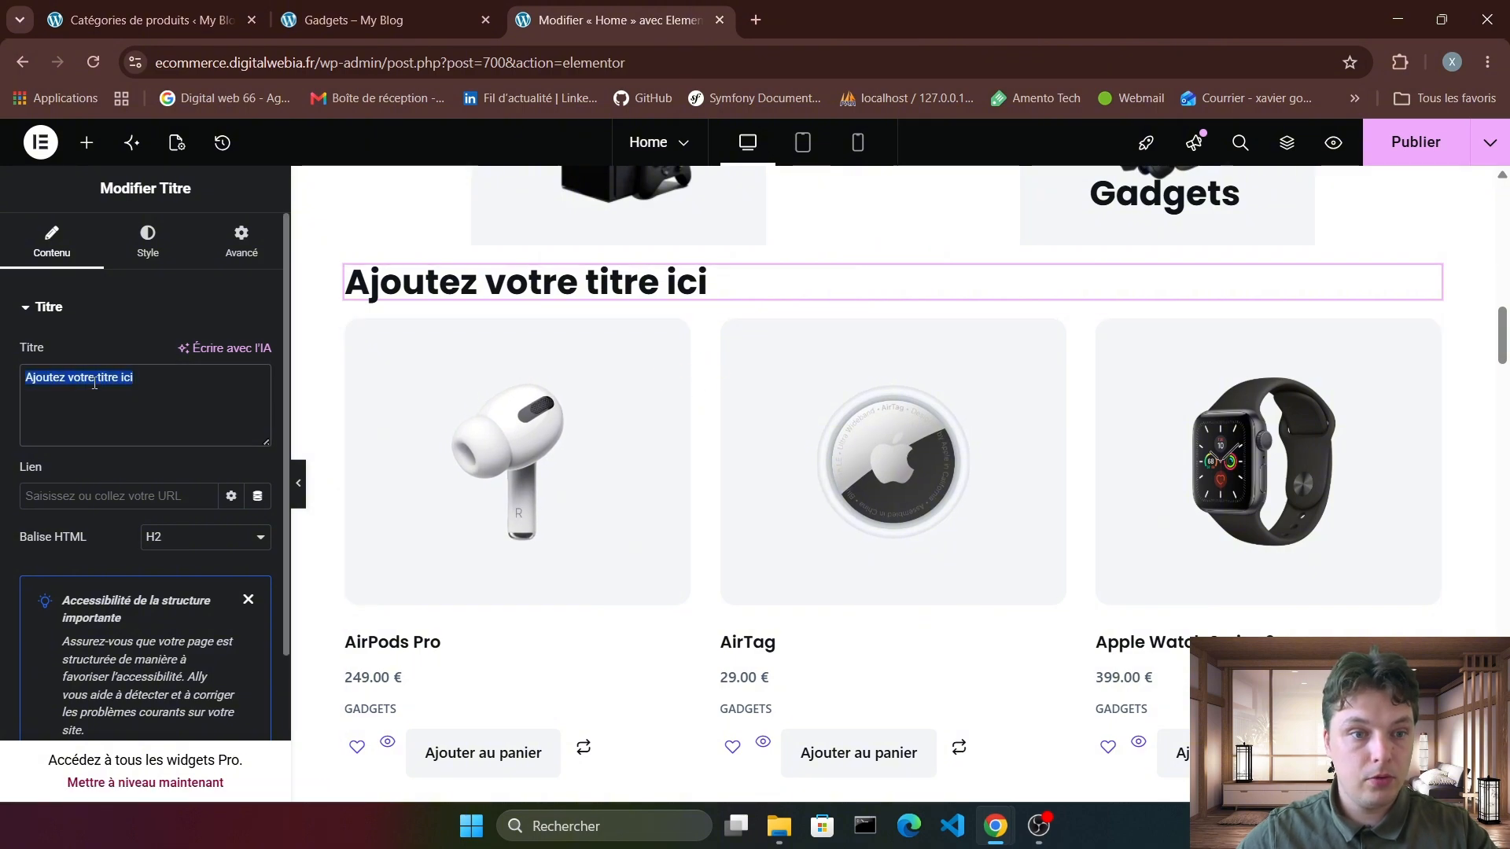
type("Nos bestselles !")
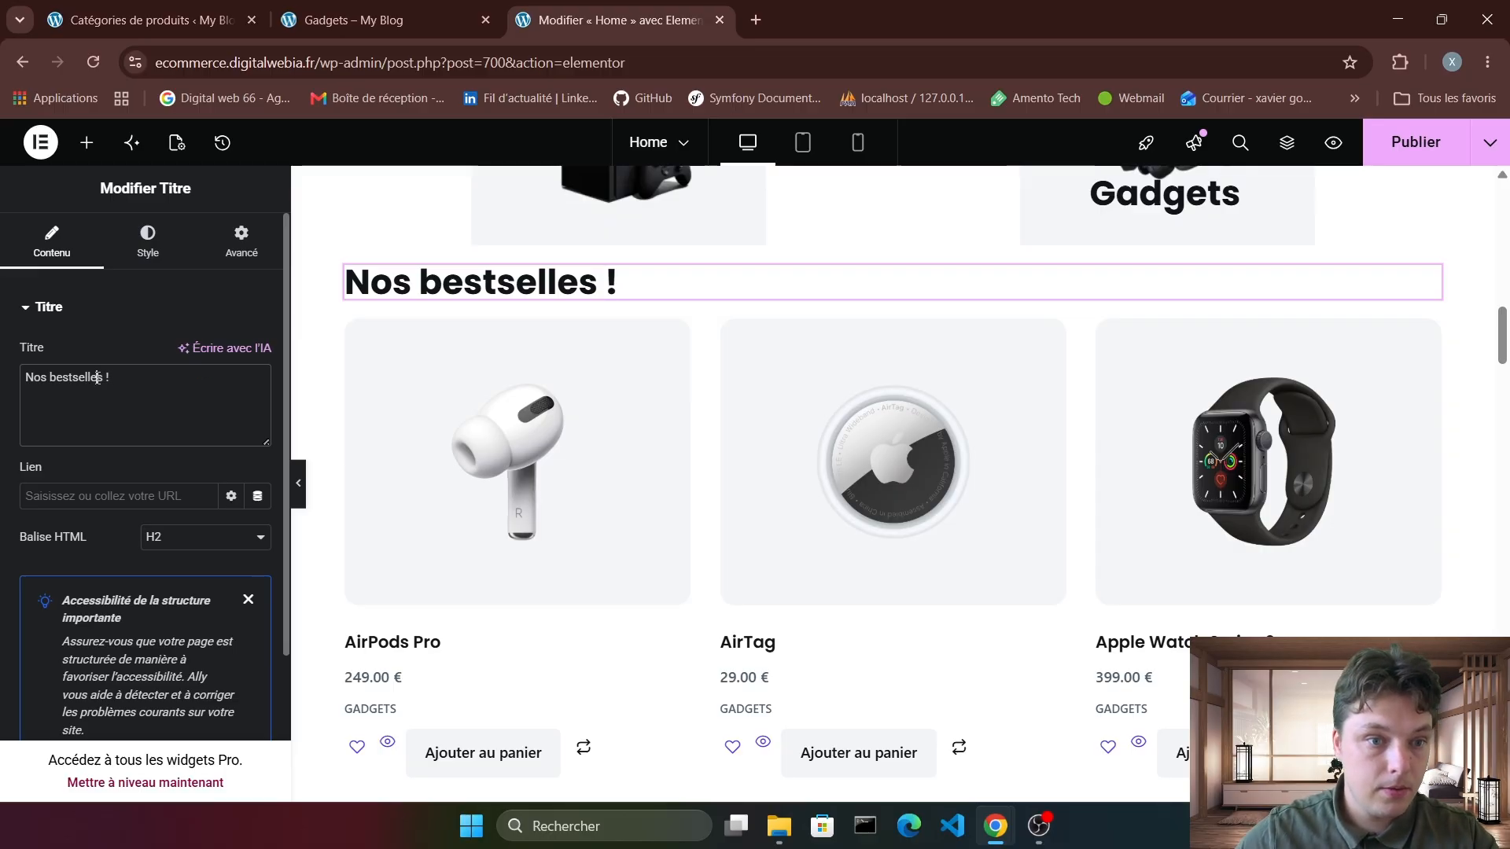
left_click(96, 378)
type("r")
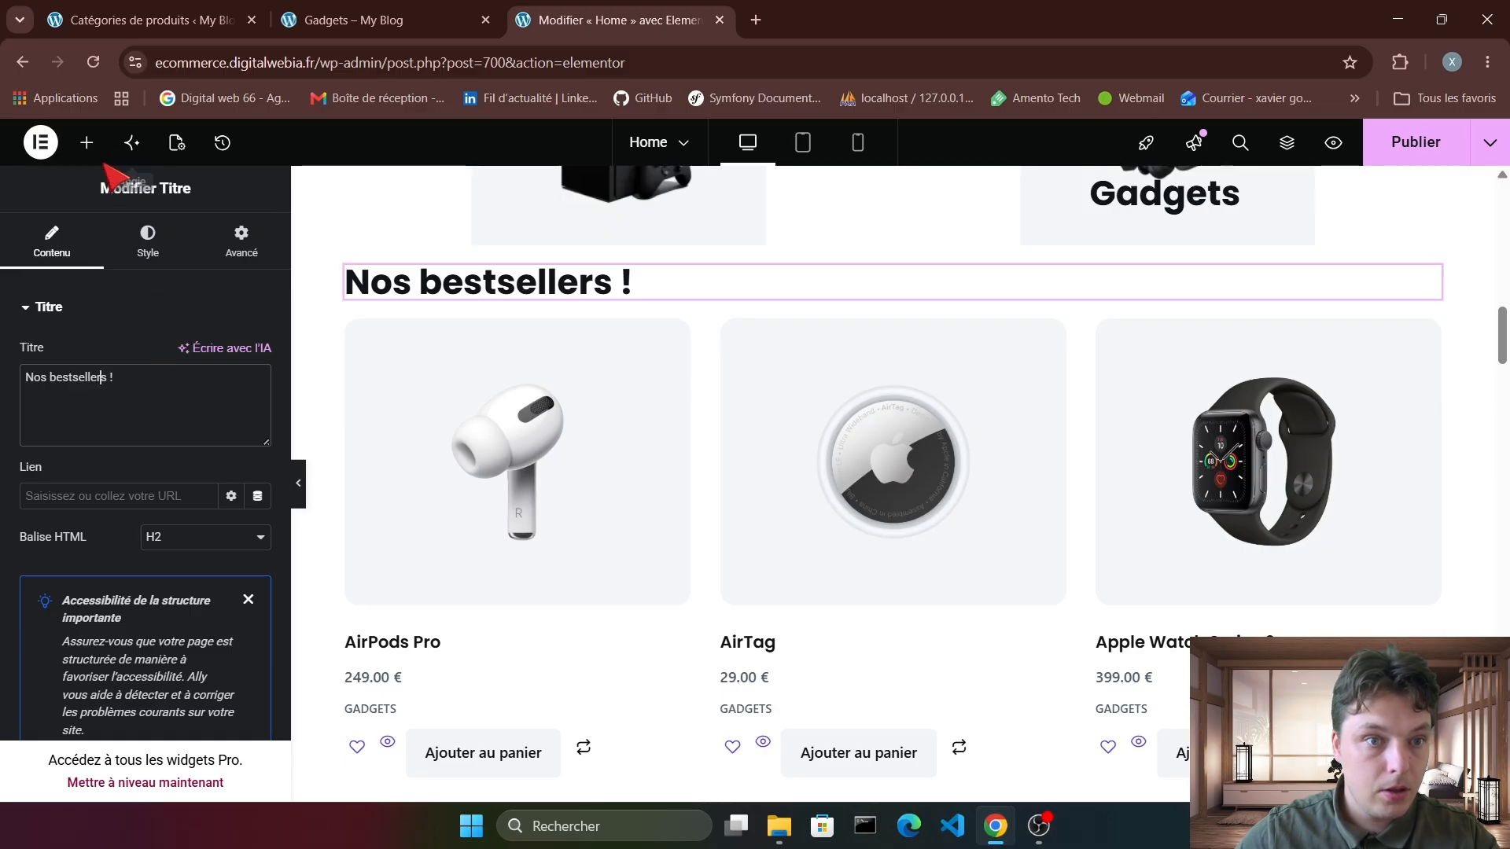
left_click(138, 250)
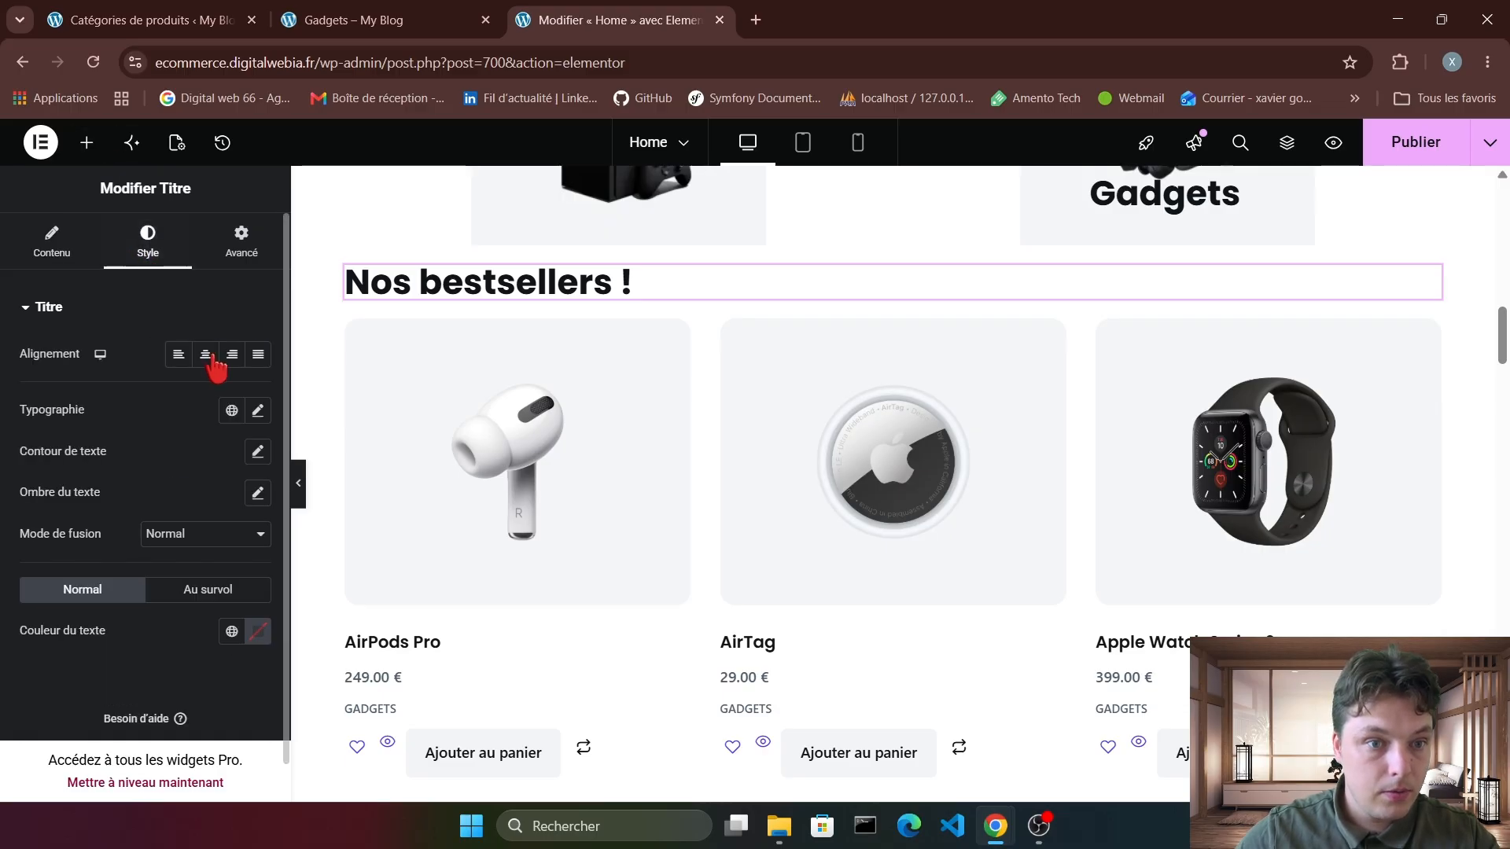
left_click(205, 354)
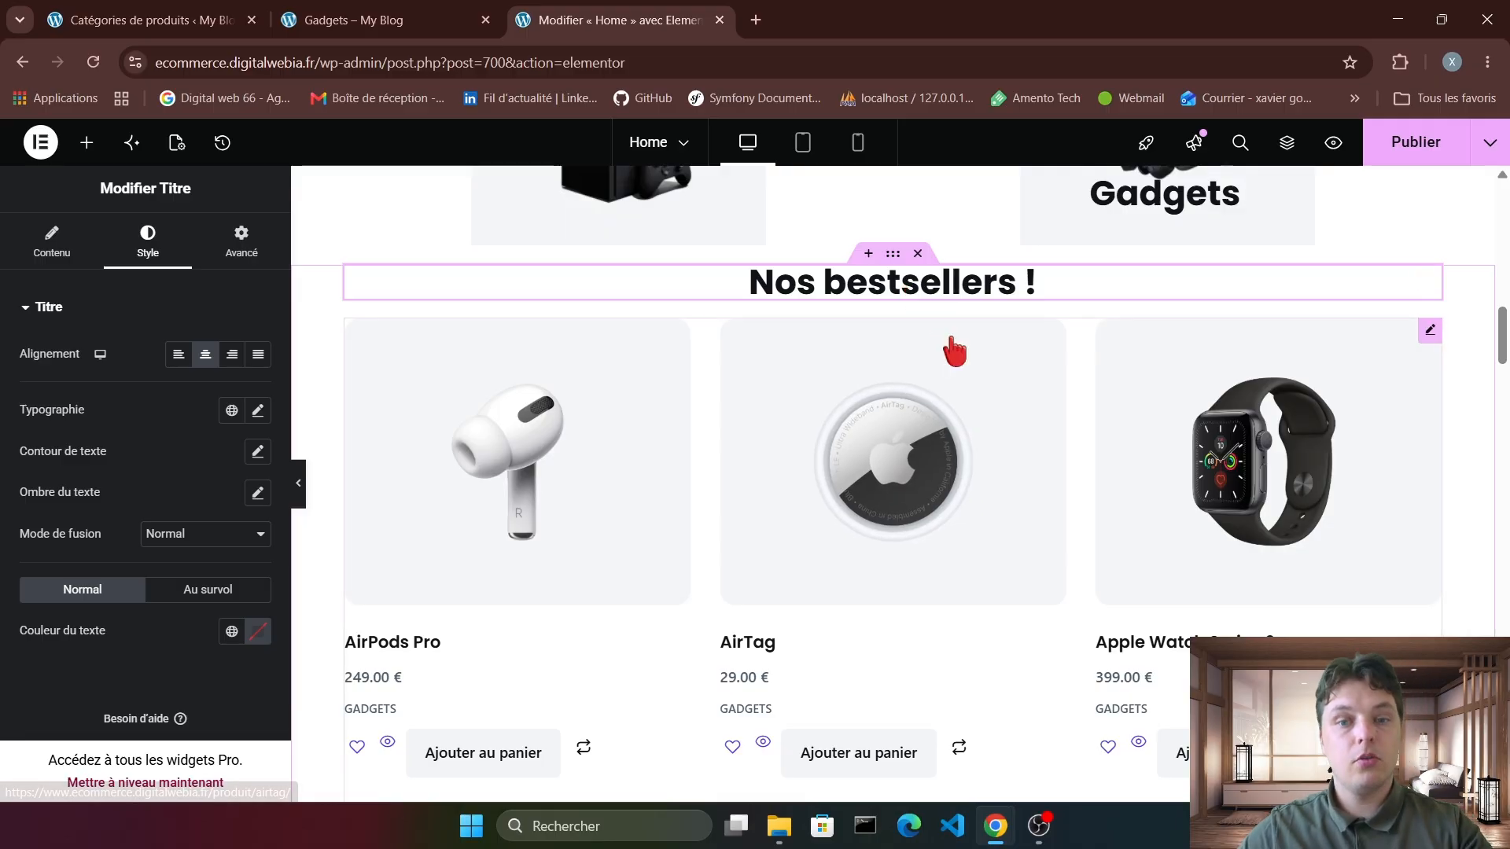
Duplicate the product grid's shortcode widget below the "Nos bestsellers !" title.
scroll(954, 351, "up", 1)
scroll(967, 401, "down", 6)
scroll(978, 417, "down", 5)
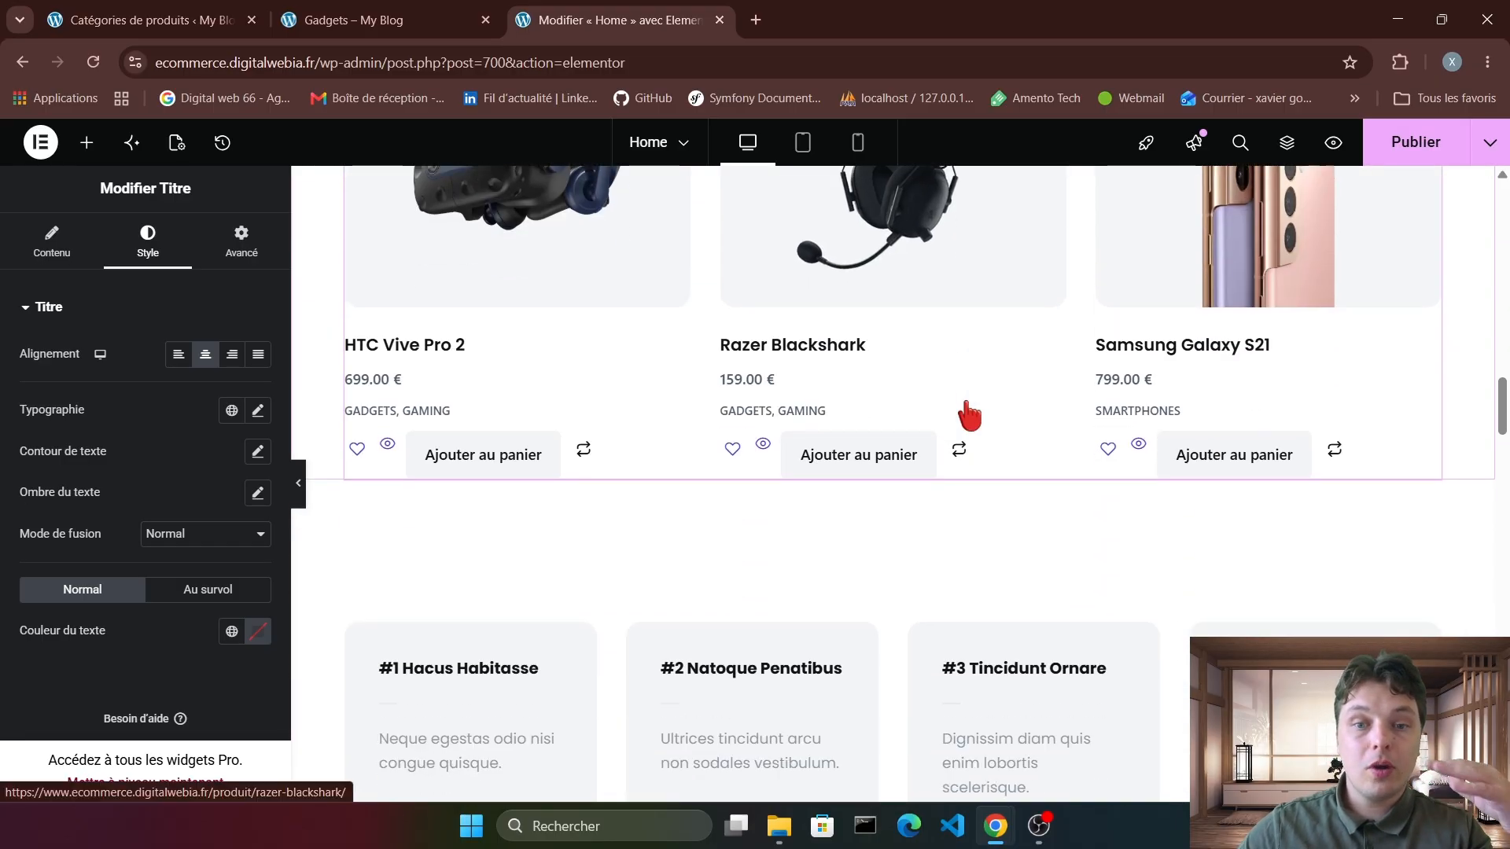
scroll(975, 415, "up", 4)
right_click(920, 424)
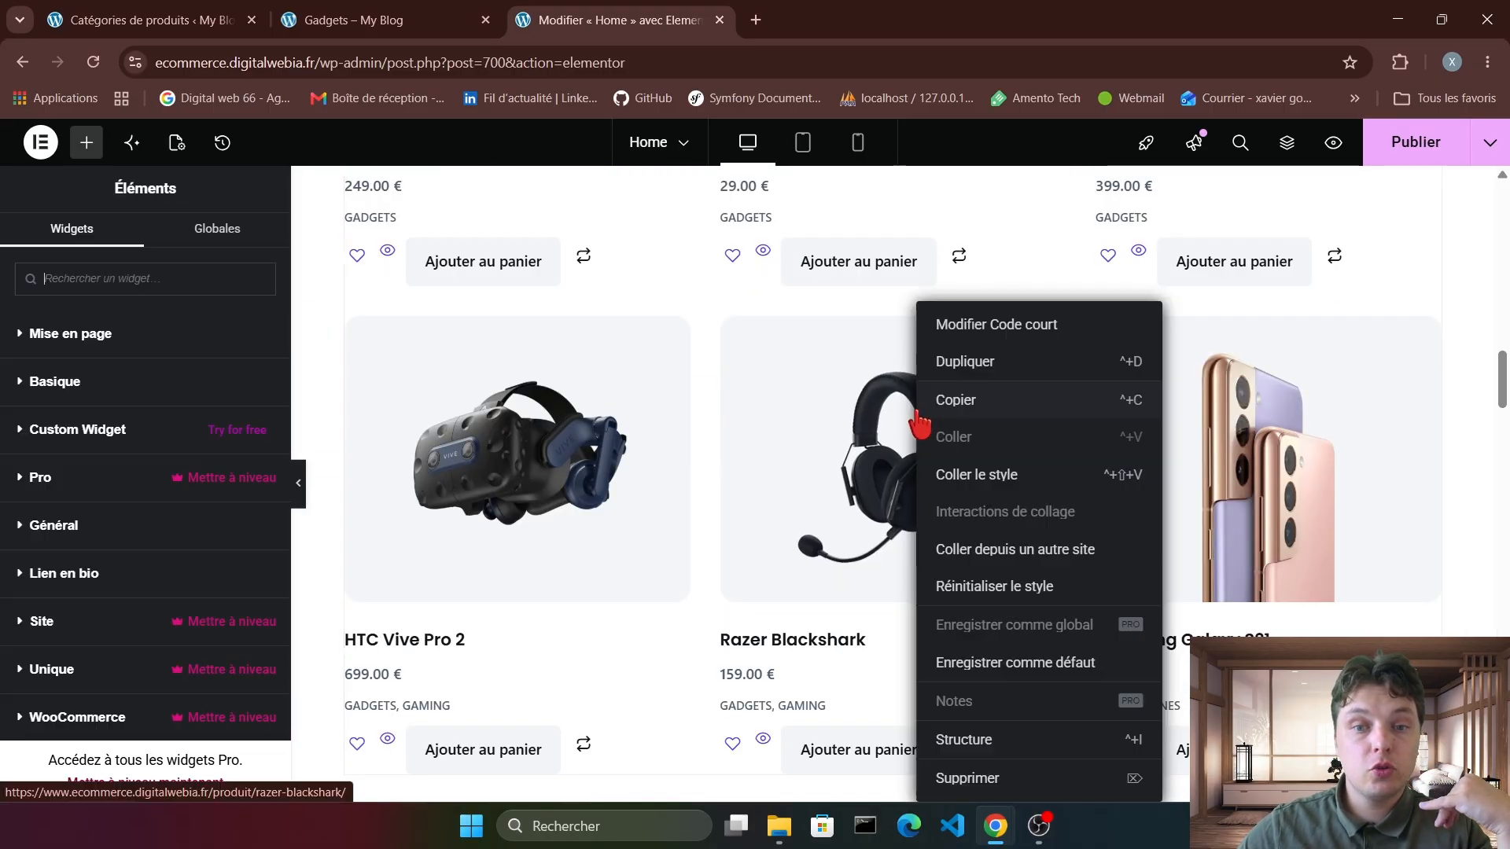
left_click(982, 376)
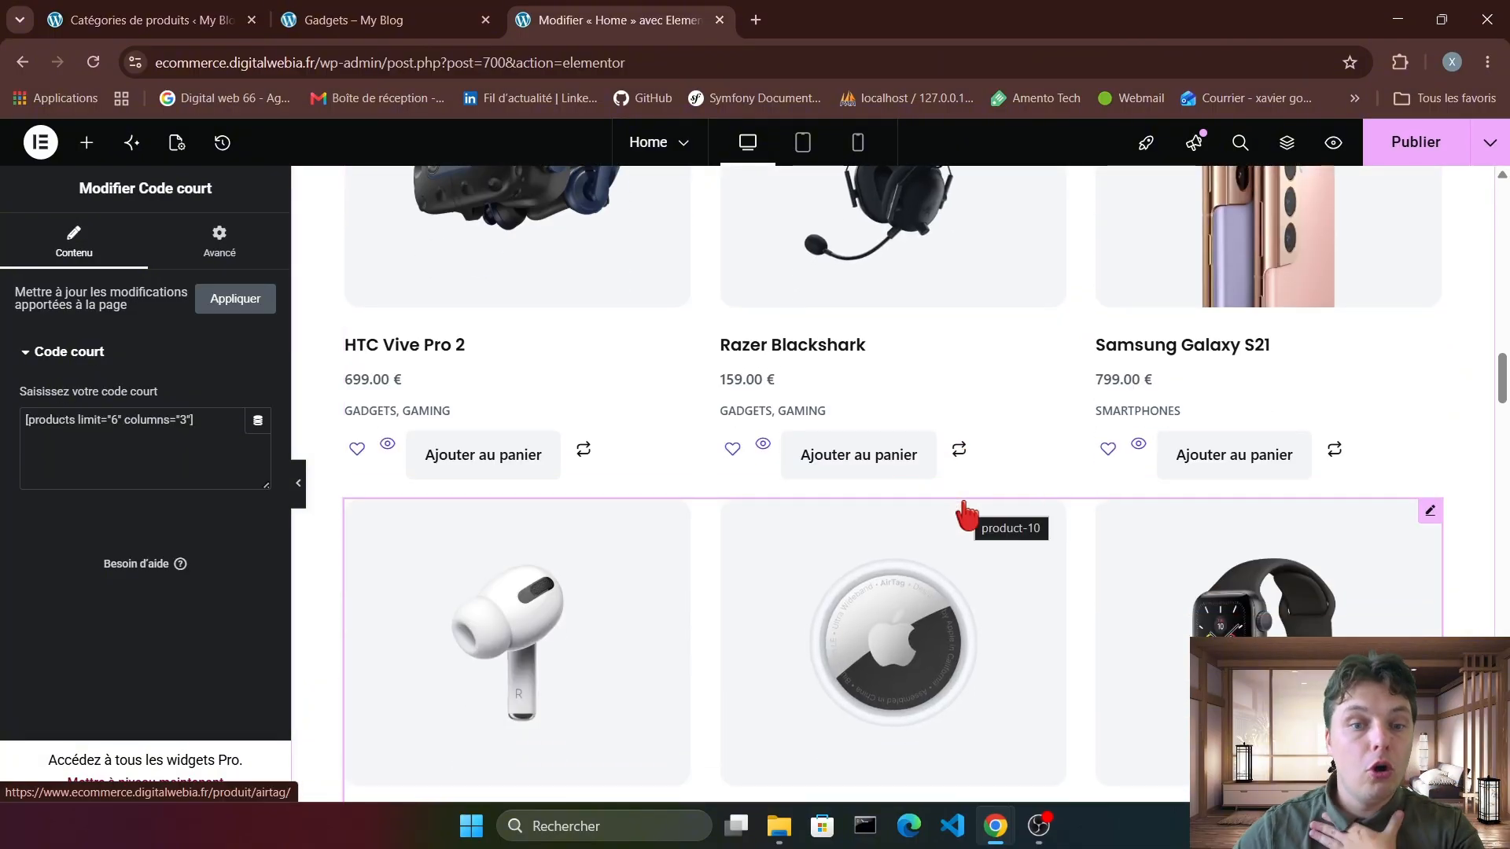
Insert a Title widget between the original product grid and its duplicate.
scroll(955, 487, "up", 8)
scroll(685, 418, "down", 5)
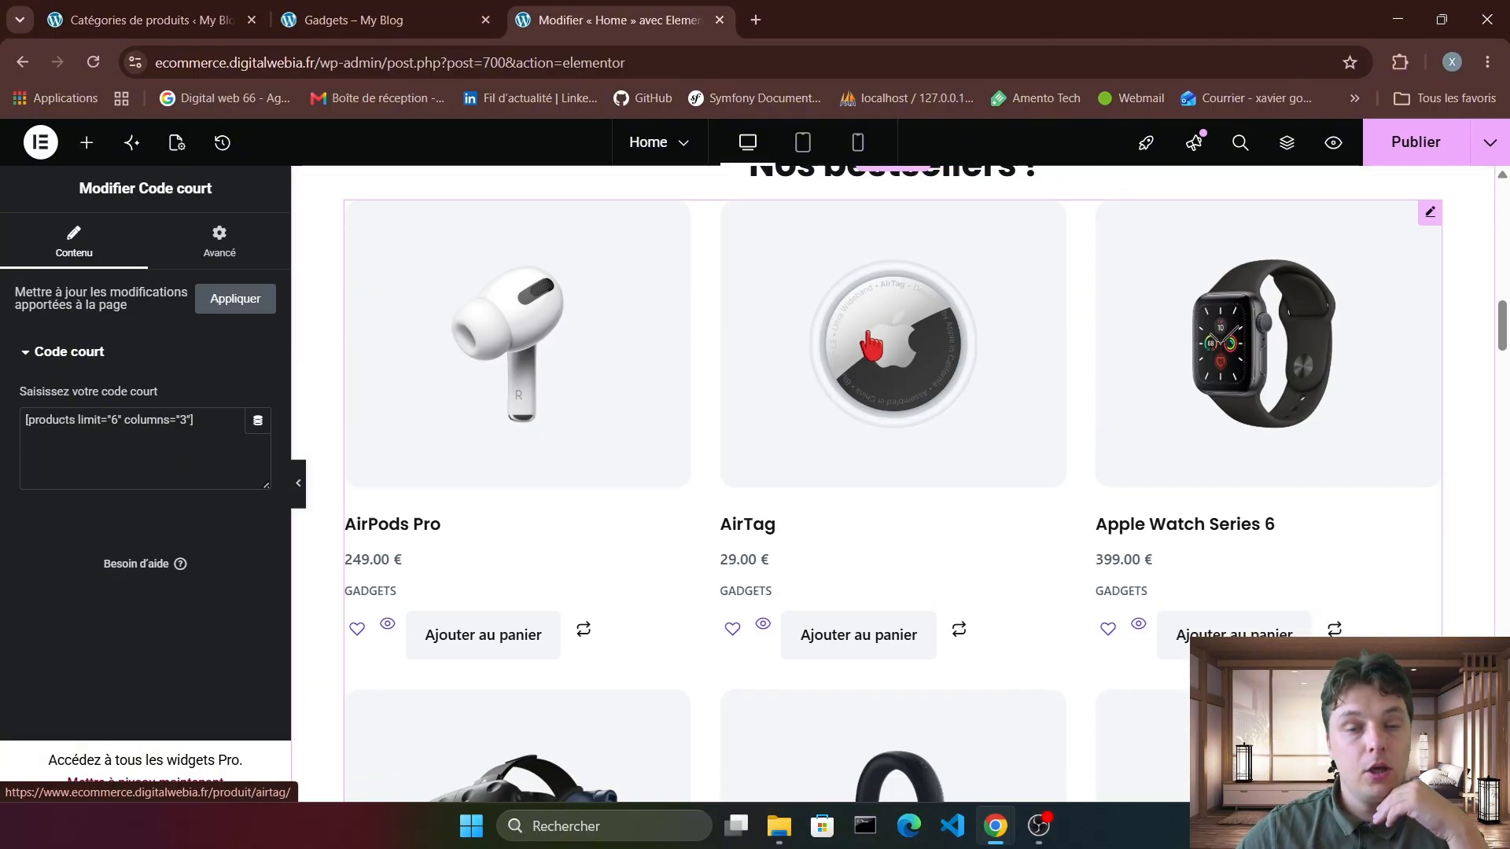
left_click(86, 142)
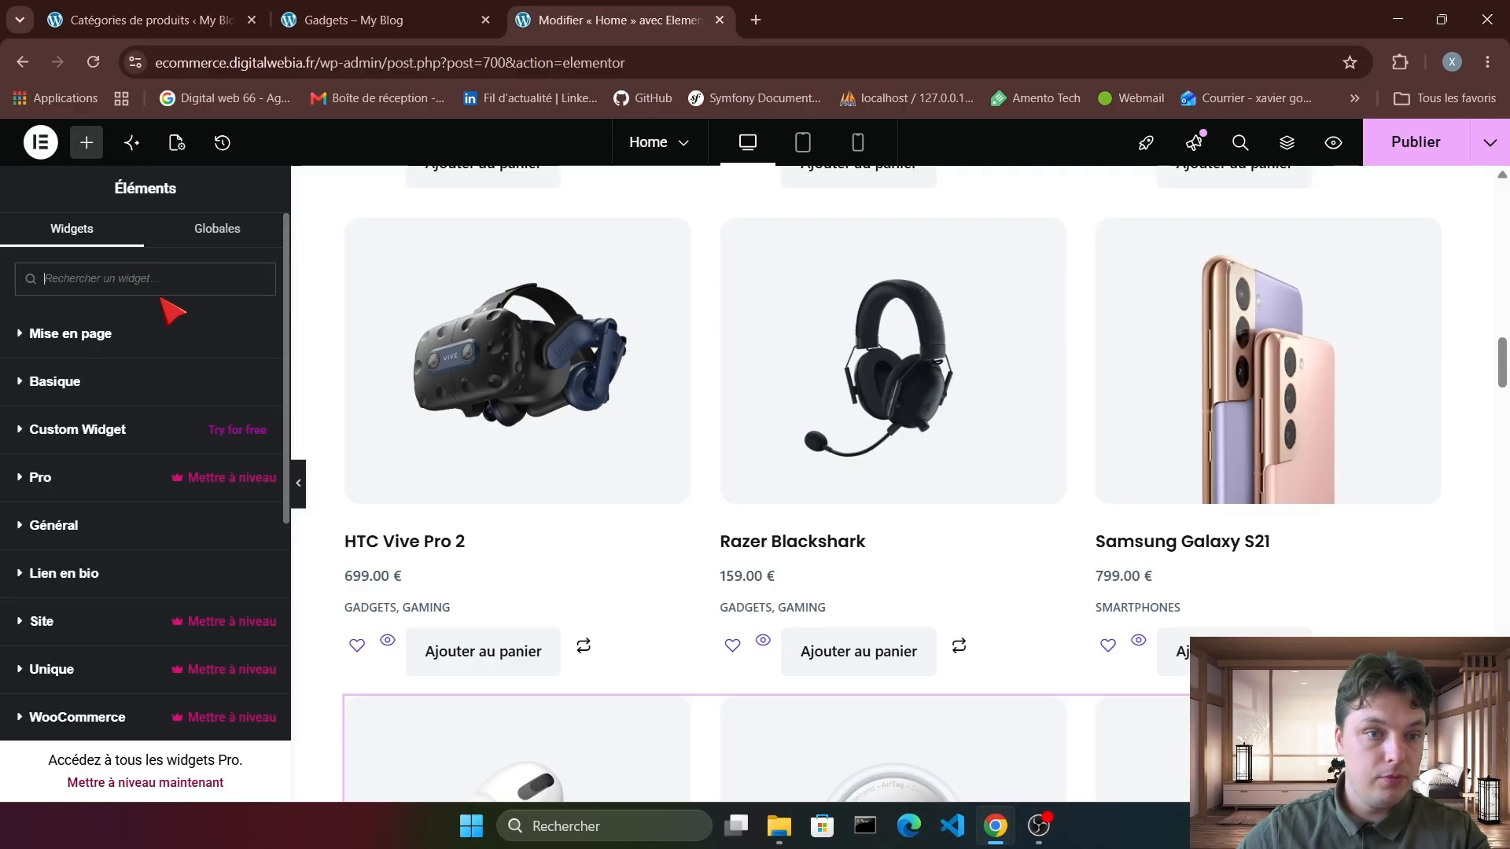
type("tit")
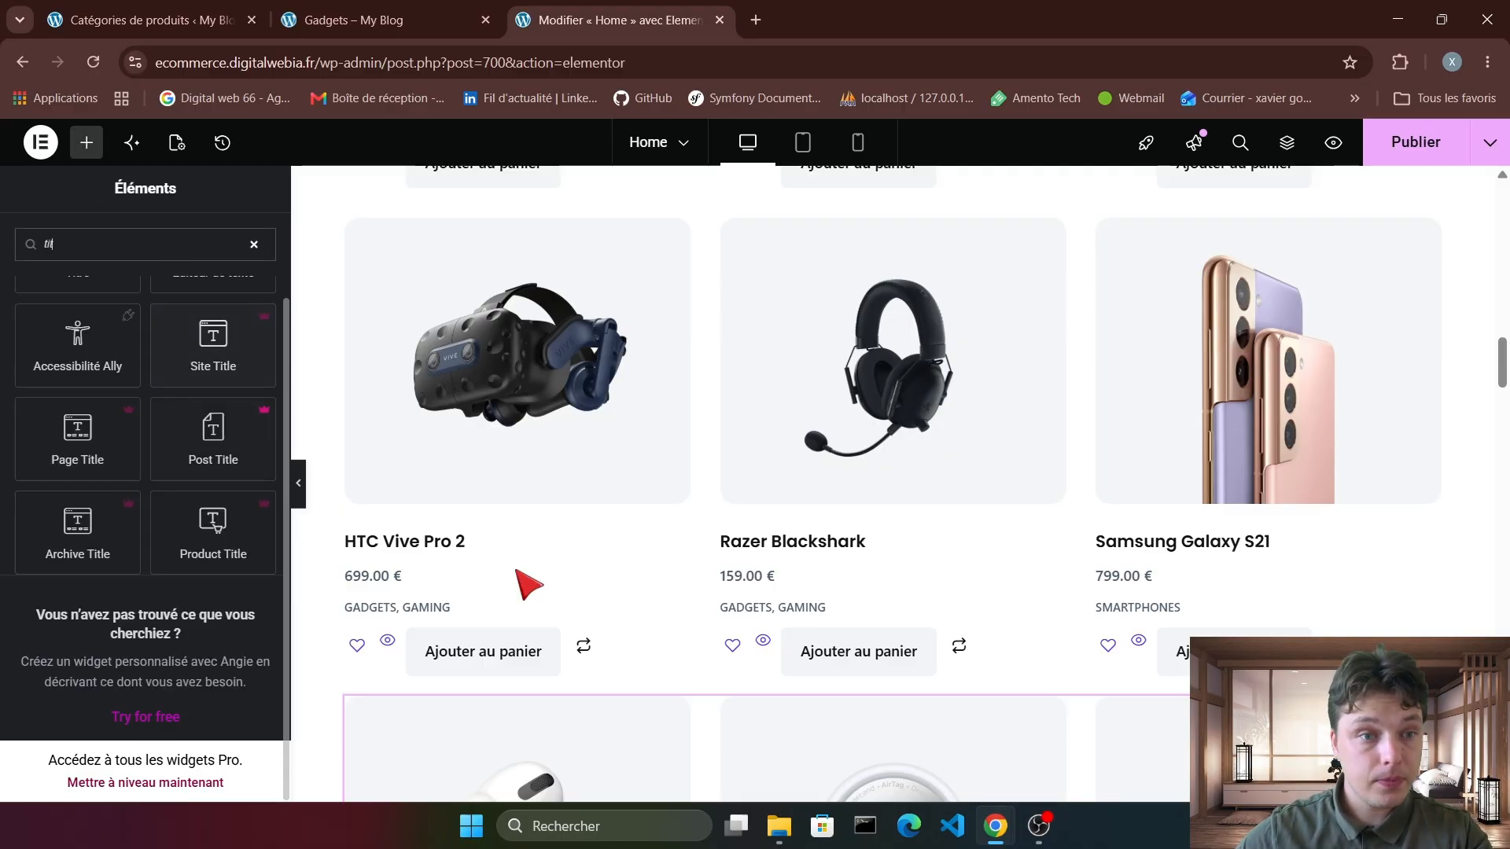
scroll(522, 580, "up", 3)
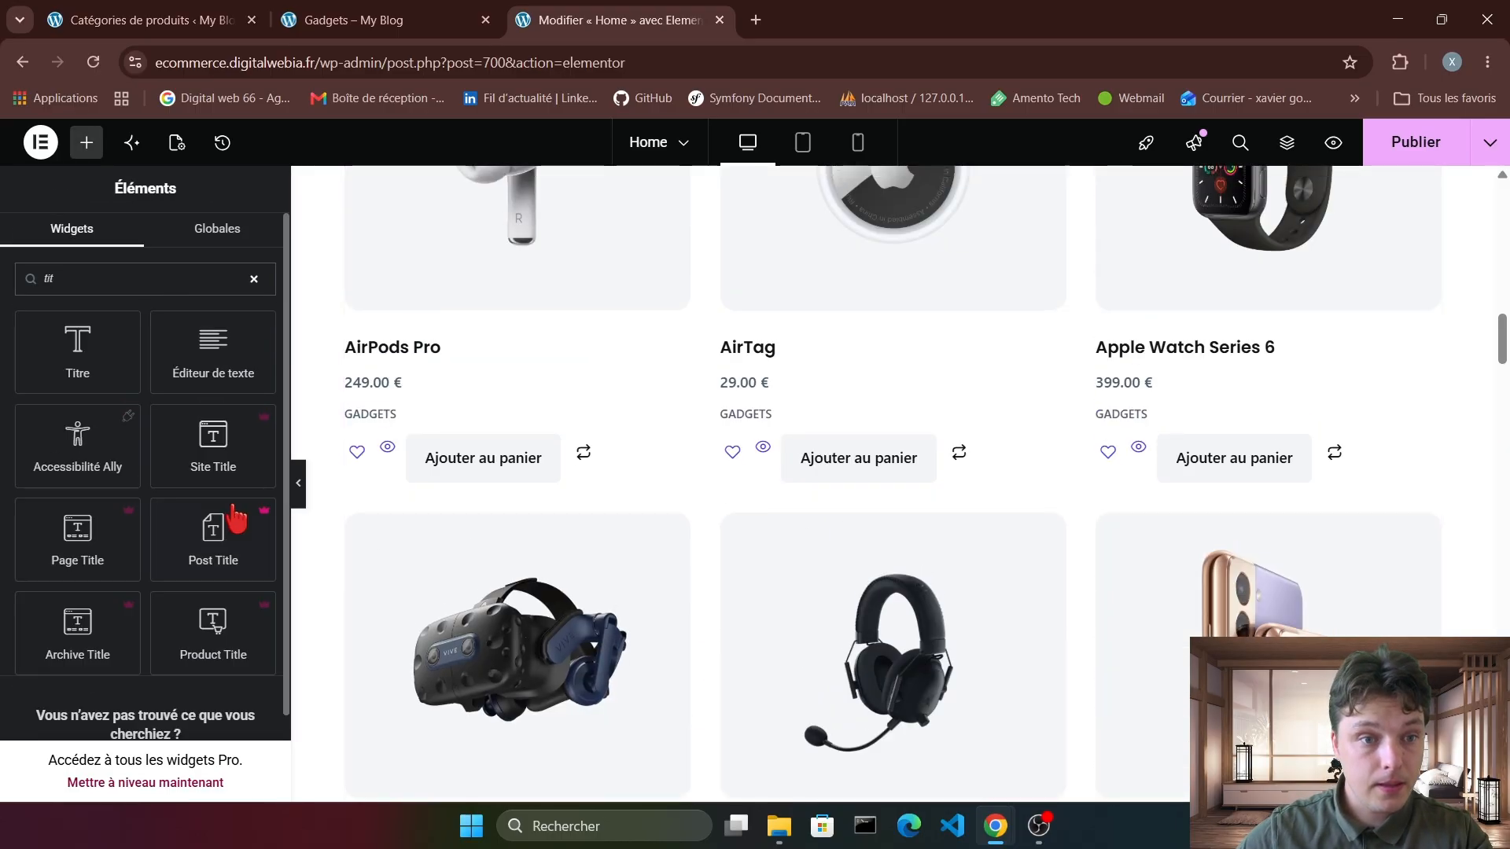
scroll(978, 606, "down", 5)
left_click_drag(118, 377, 835, 621)
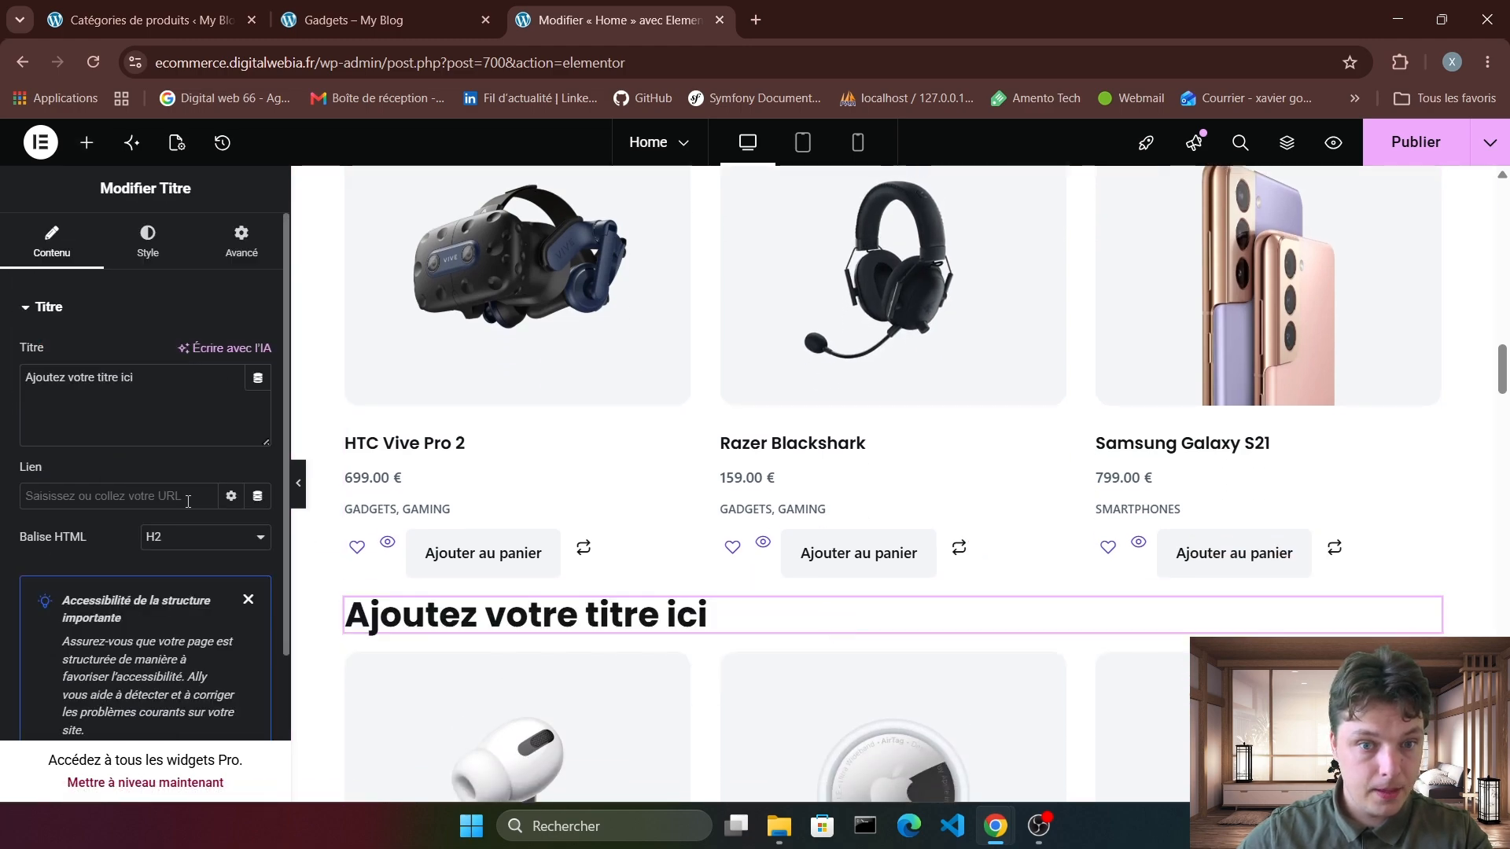
Center the title between the two product grids and set its text to "Nos arrivages".
left_click(143, 250)
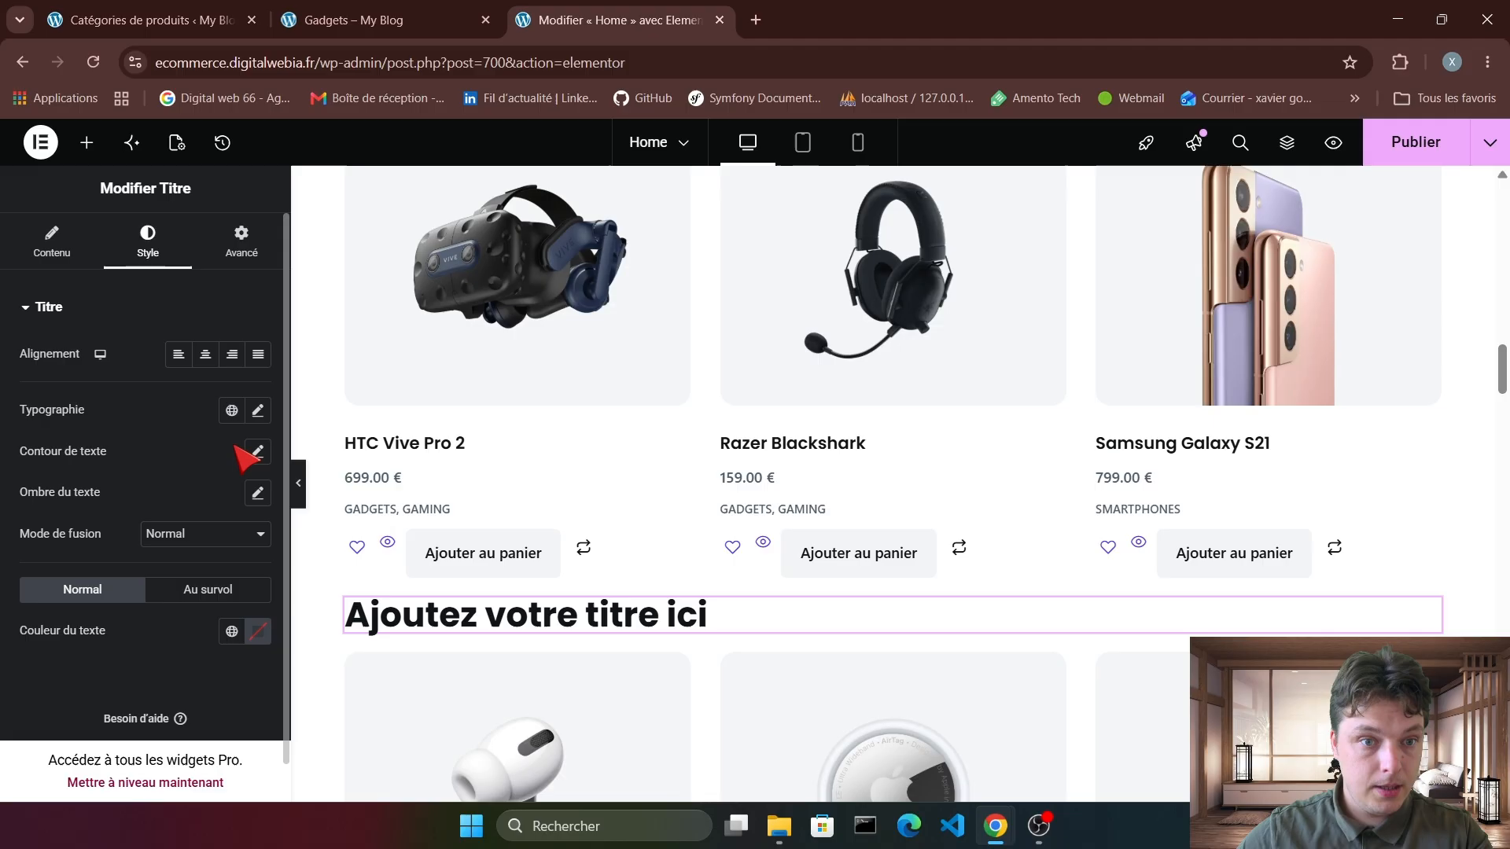
left_click(205, 354)
left_click(51, 244)
triple_click(121, 371)
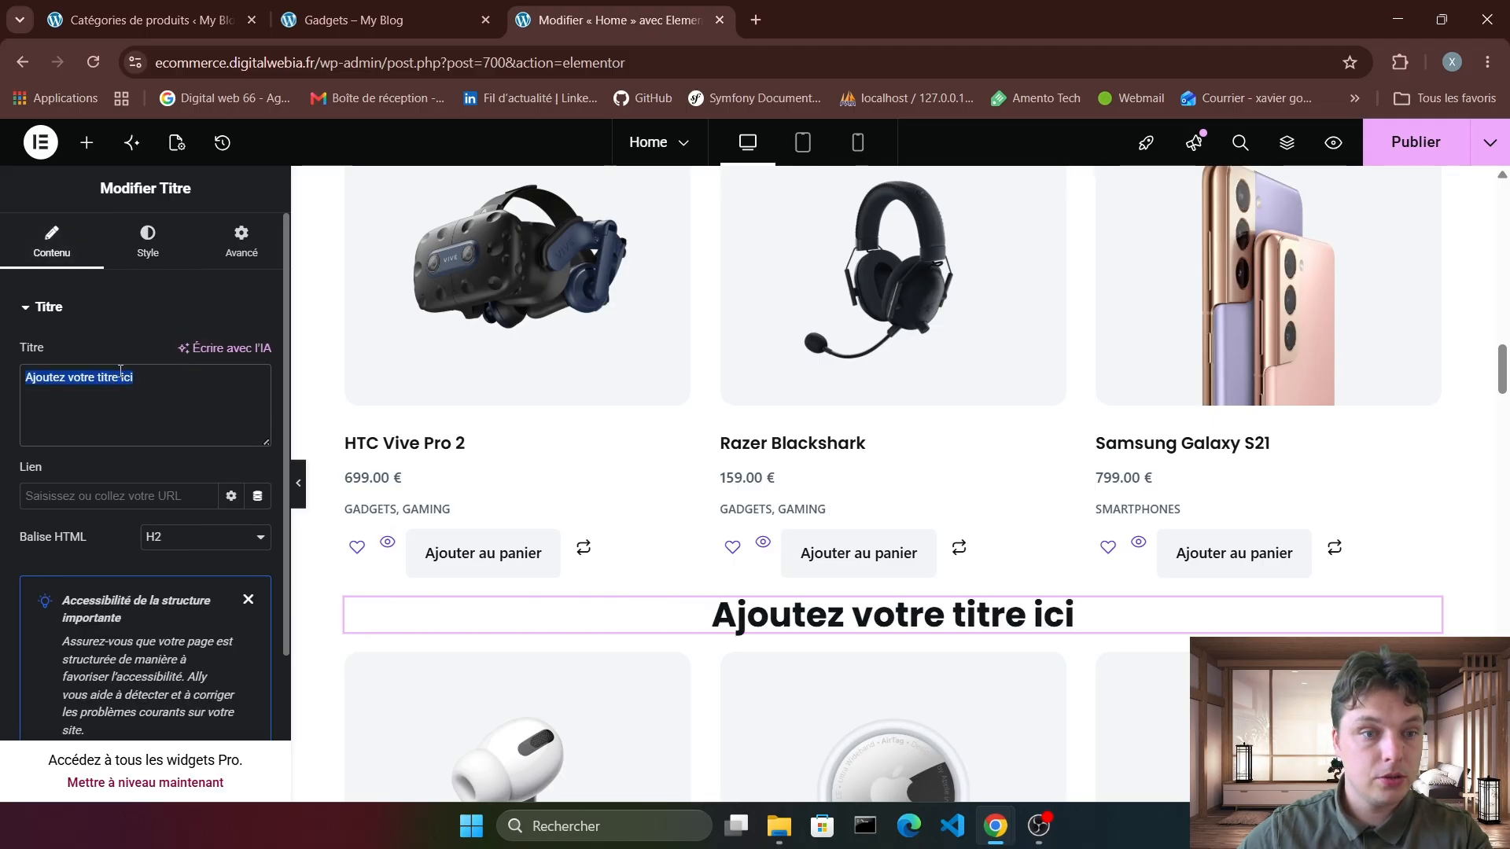
type("Nos arri")
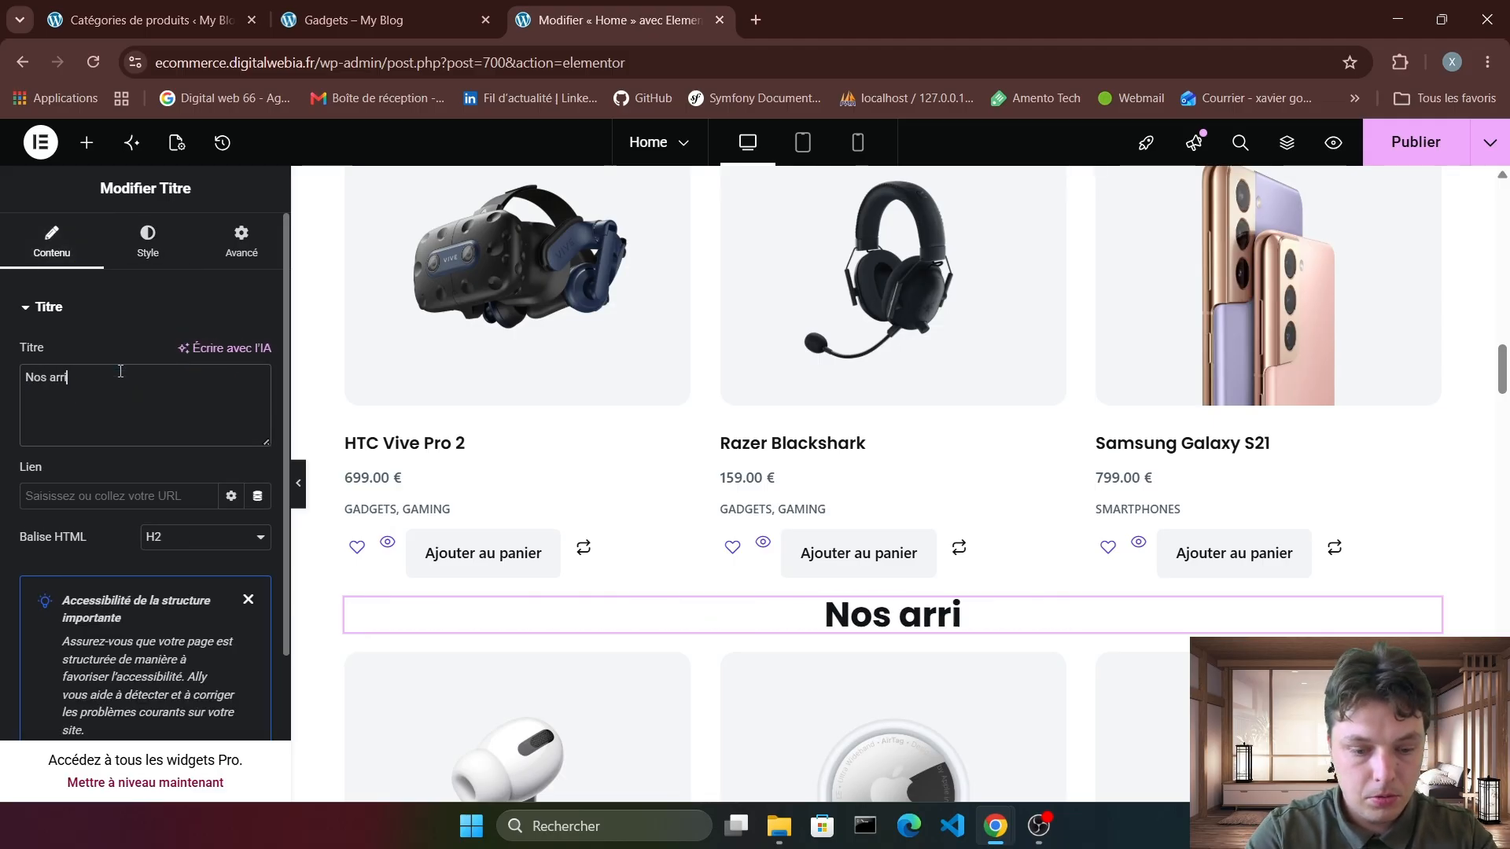
type("vages")
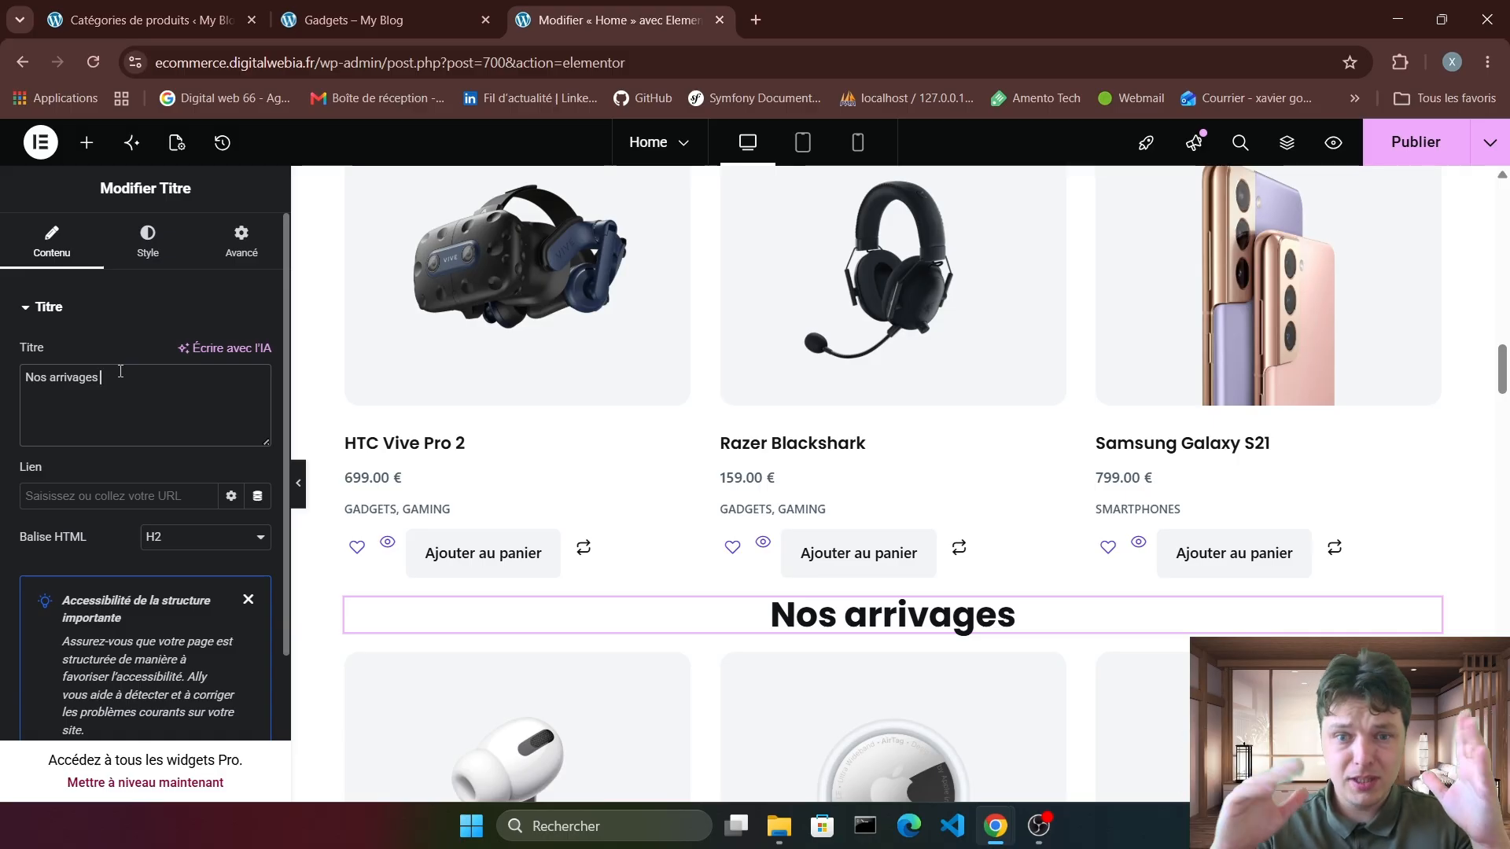
Add a single-column vertical Flexbox container below the "Don't Miss Our News" section.
scroll(522, 498, "down", 15)
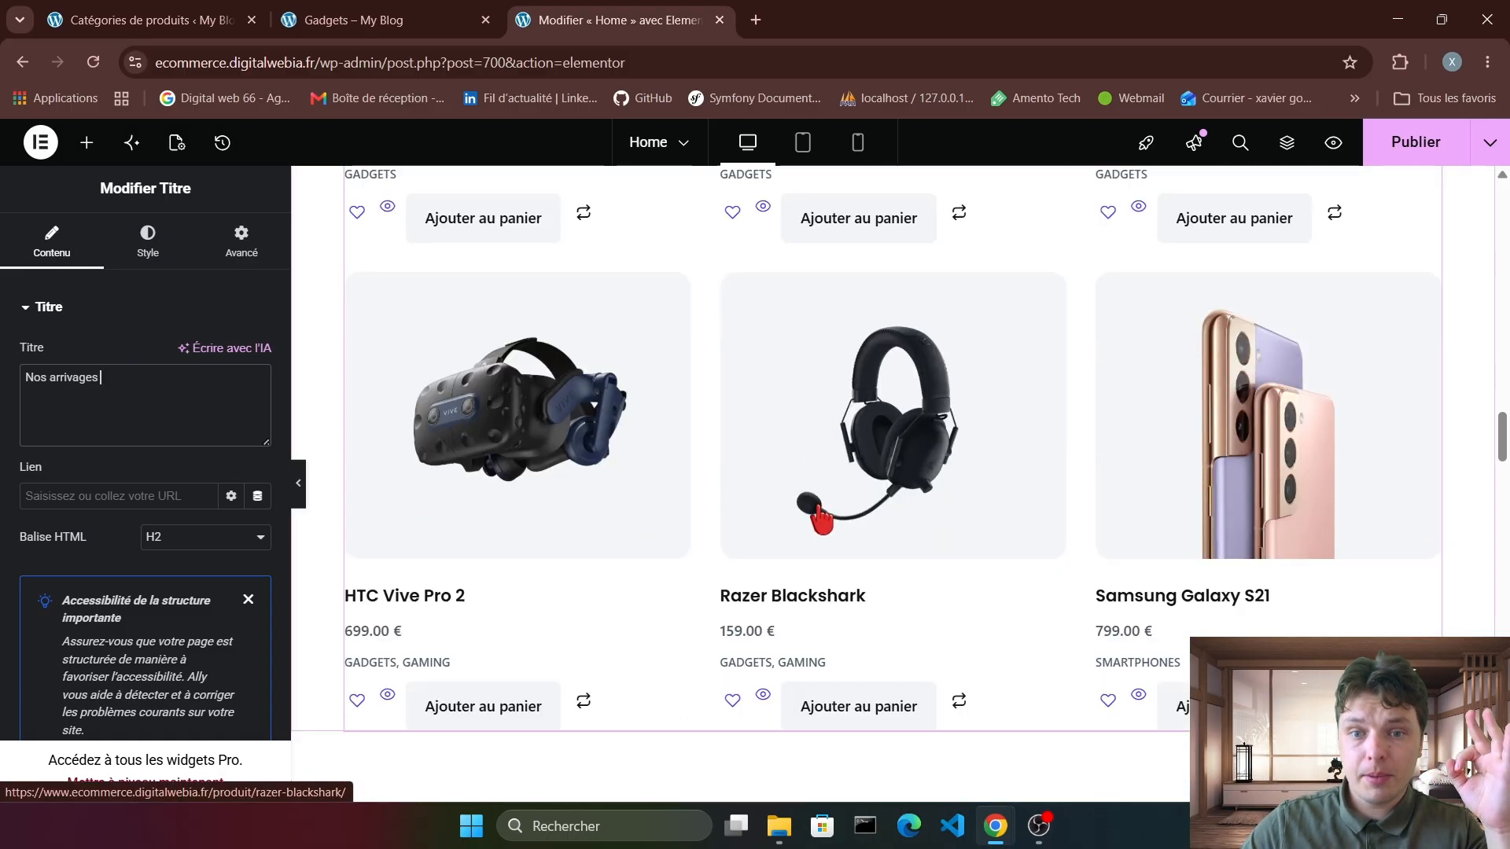
scroll(849, 479, "down", 1)
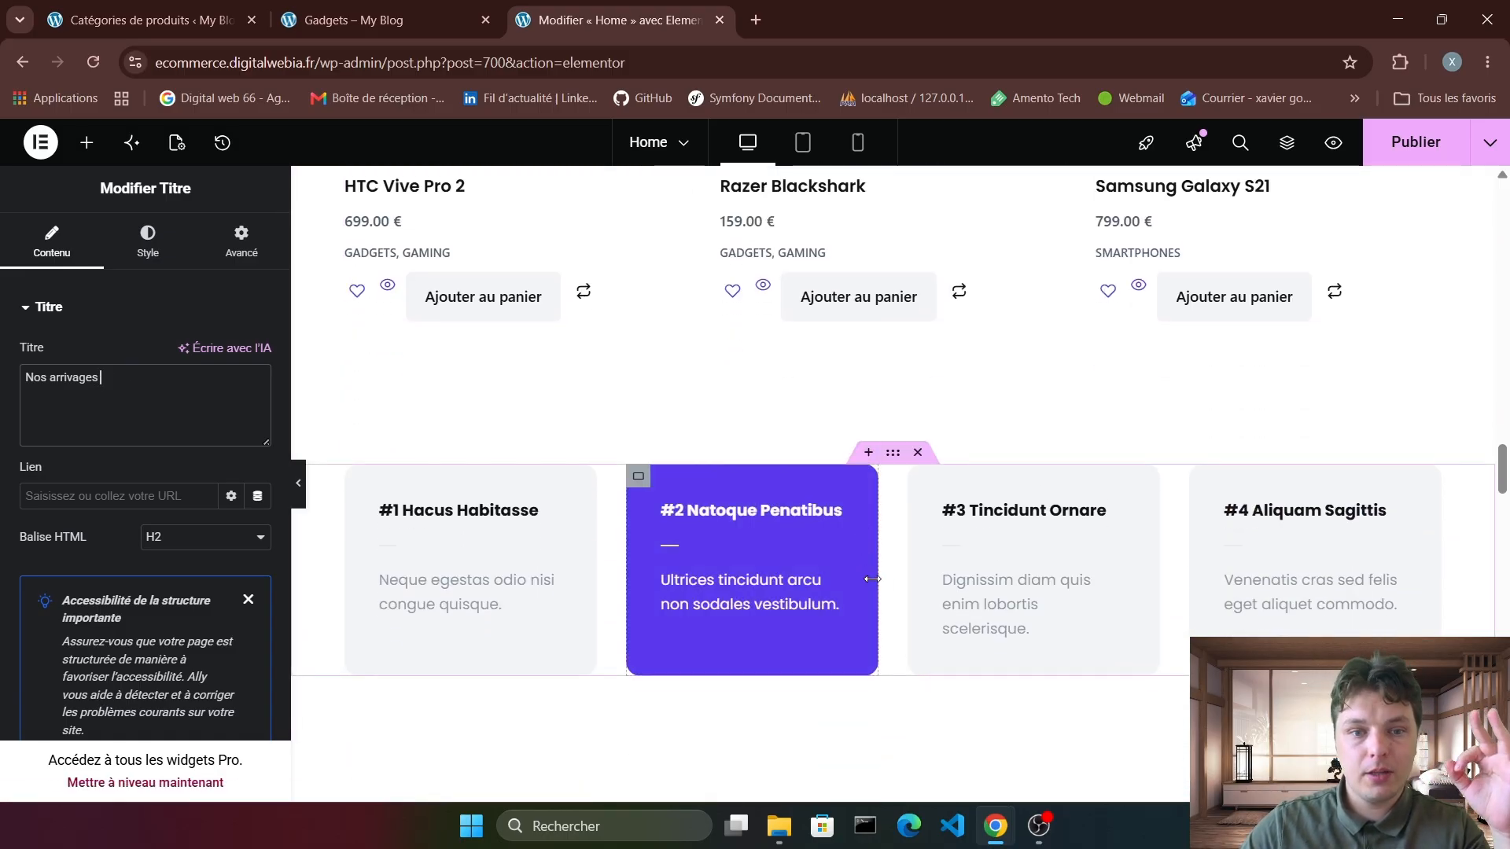
left_click(87, 142)
type("titre")
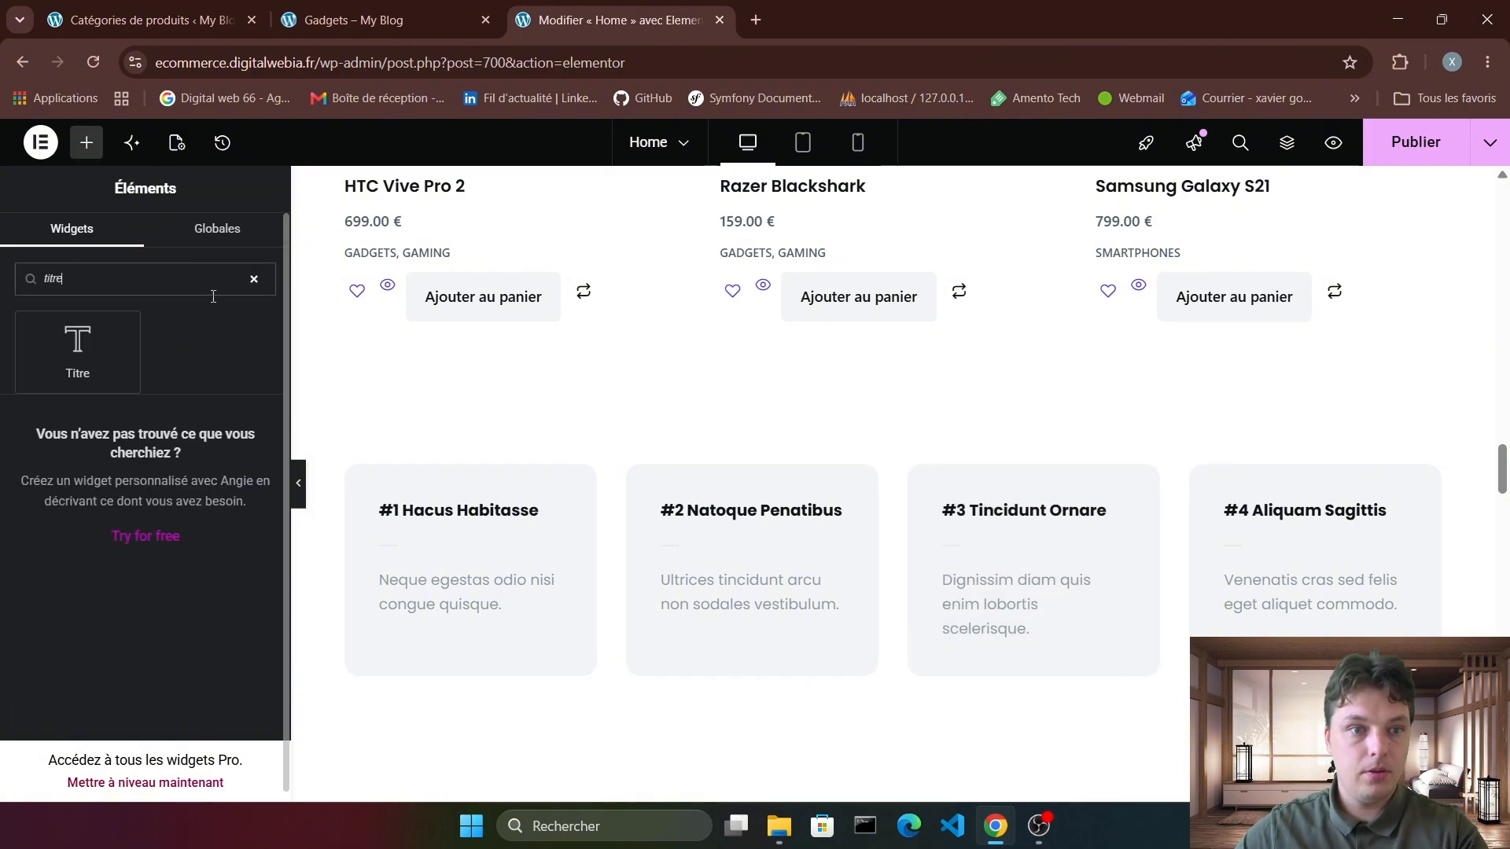
left_click_drag(74, 361, 150, 358)
scroll(1304, 515, "down", 10)
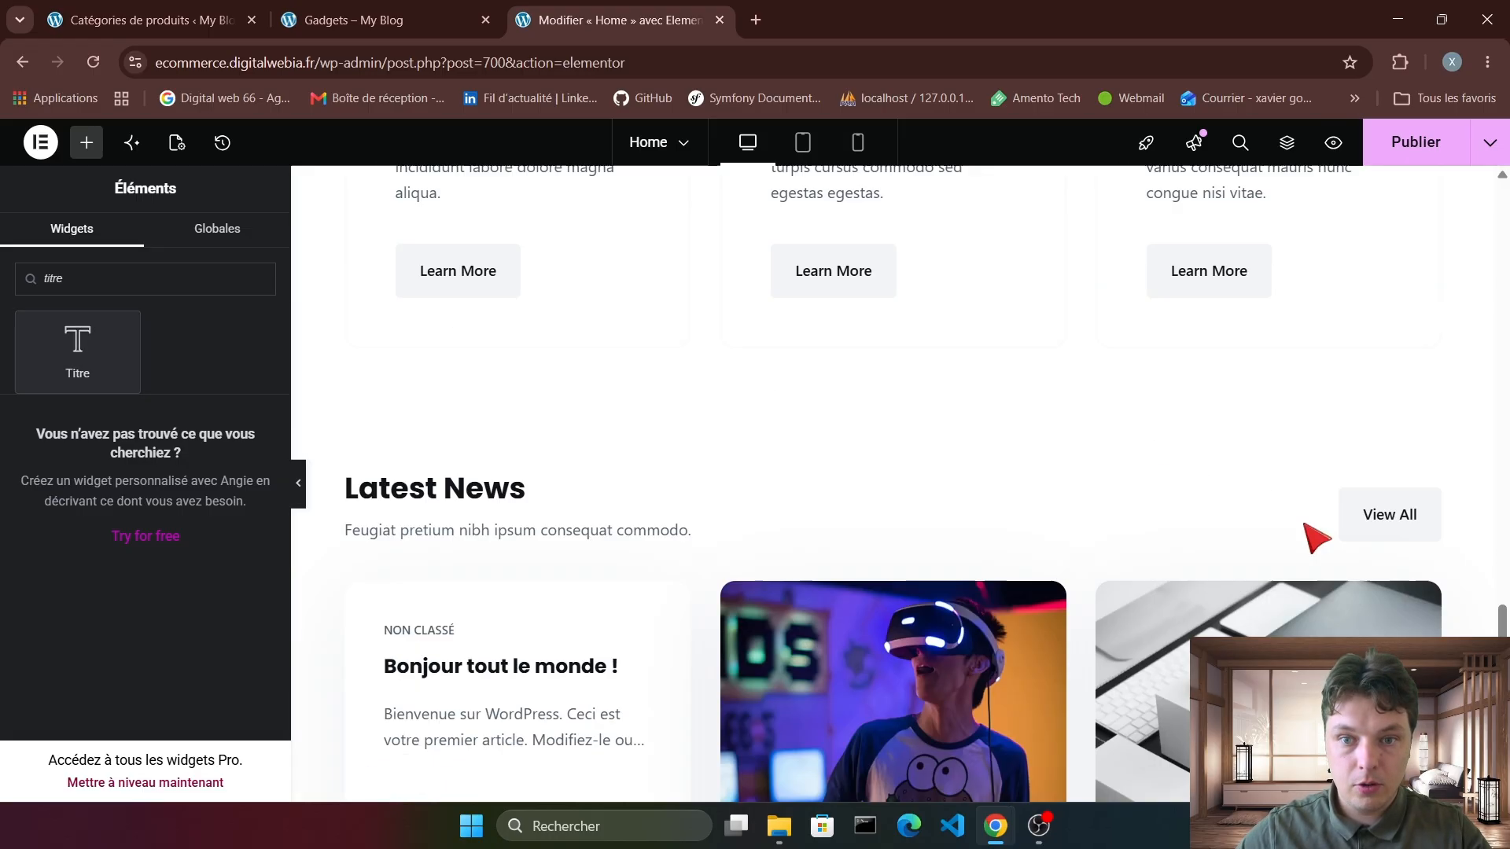
scroll(1305, 531, "down", 10)
scroll(1101, 550, "up", 2)
left_click(849, 597)
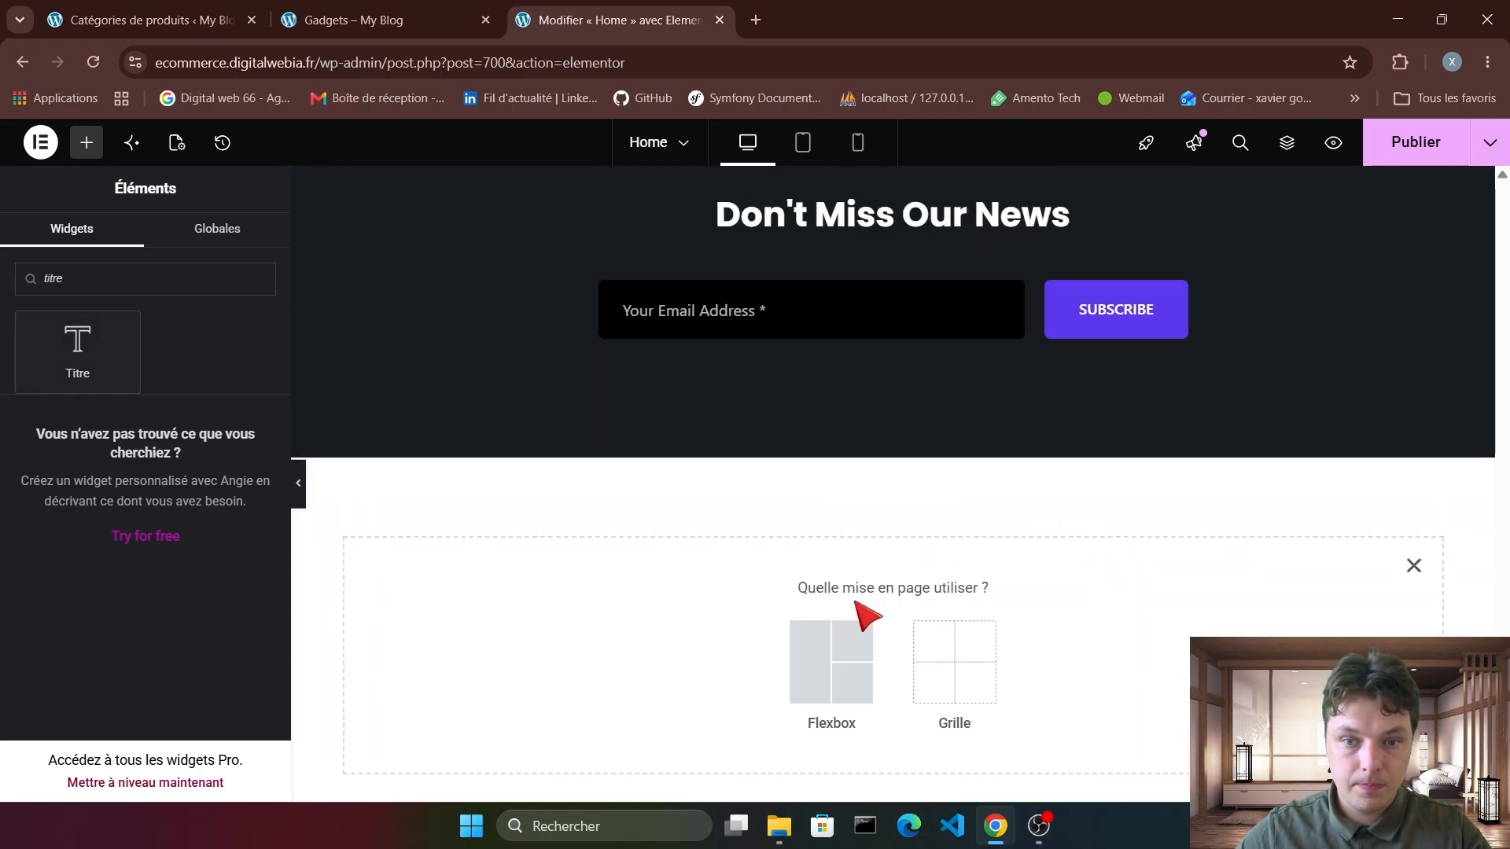
left_click(827, 661)
left_click(623, 654)
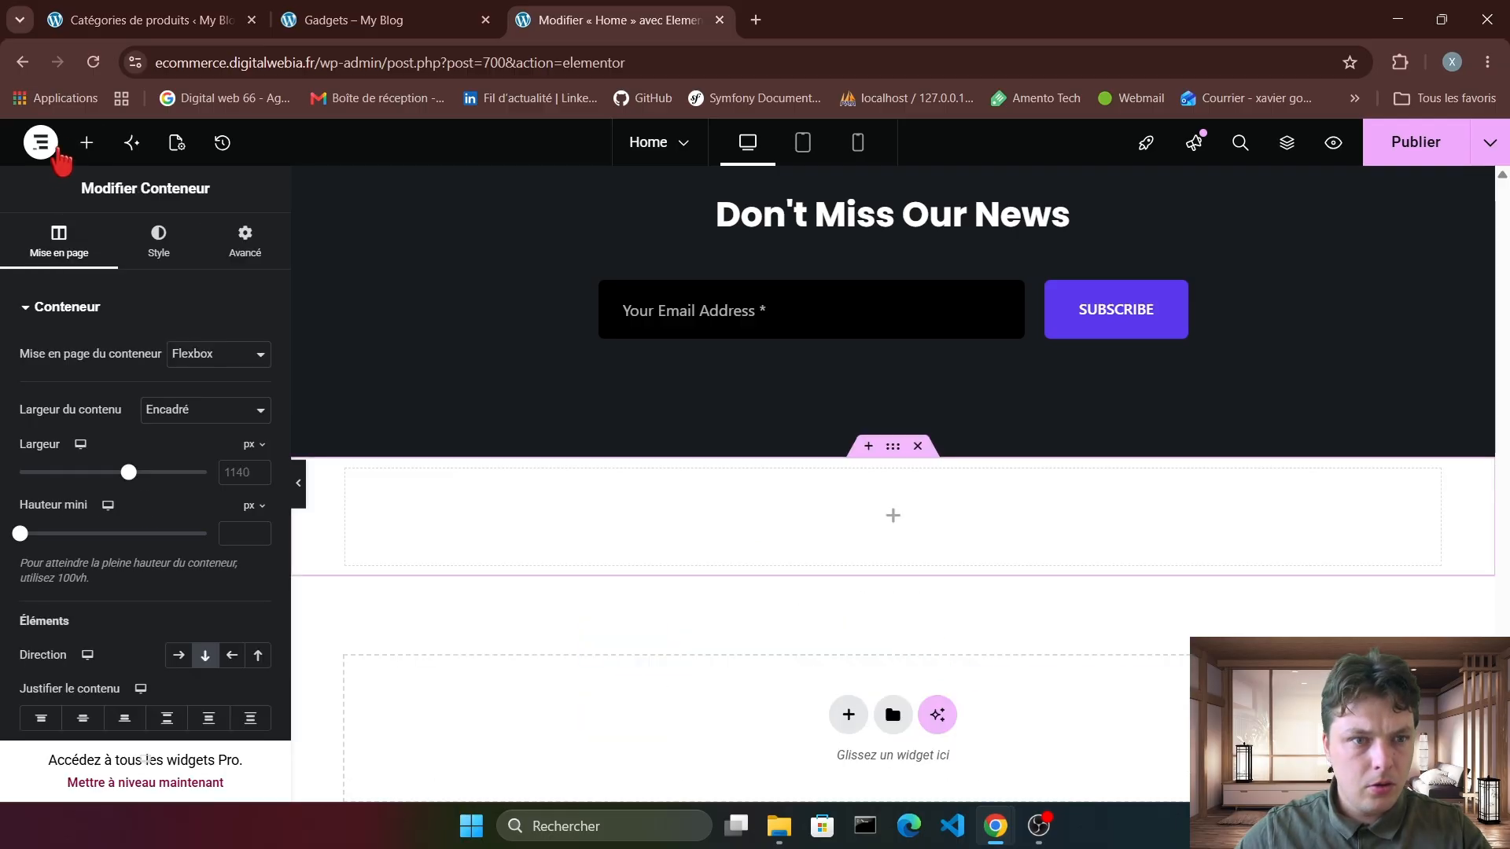
Insert a Title widget in the new container and set its text to "Pourquoi nous choisir ?".
left_click(86, 142)
left_click(250, 277)
type("tit")
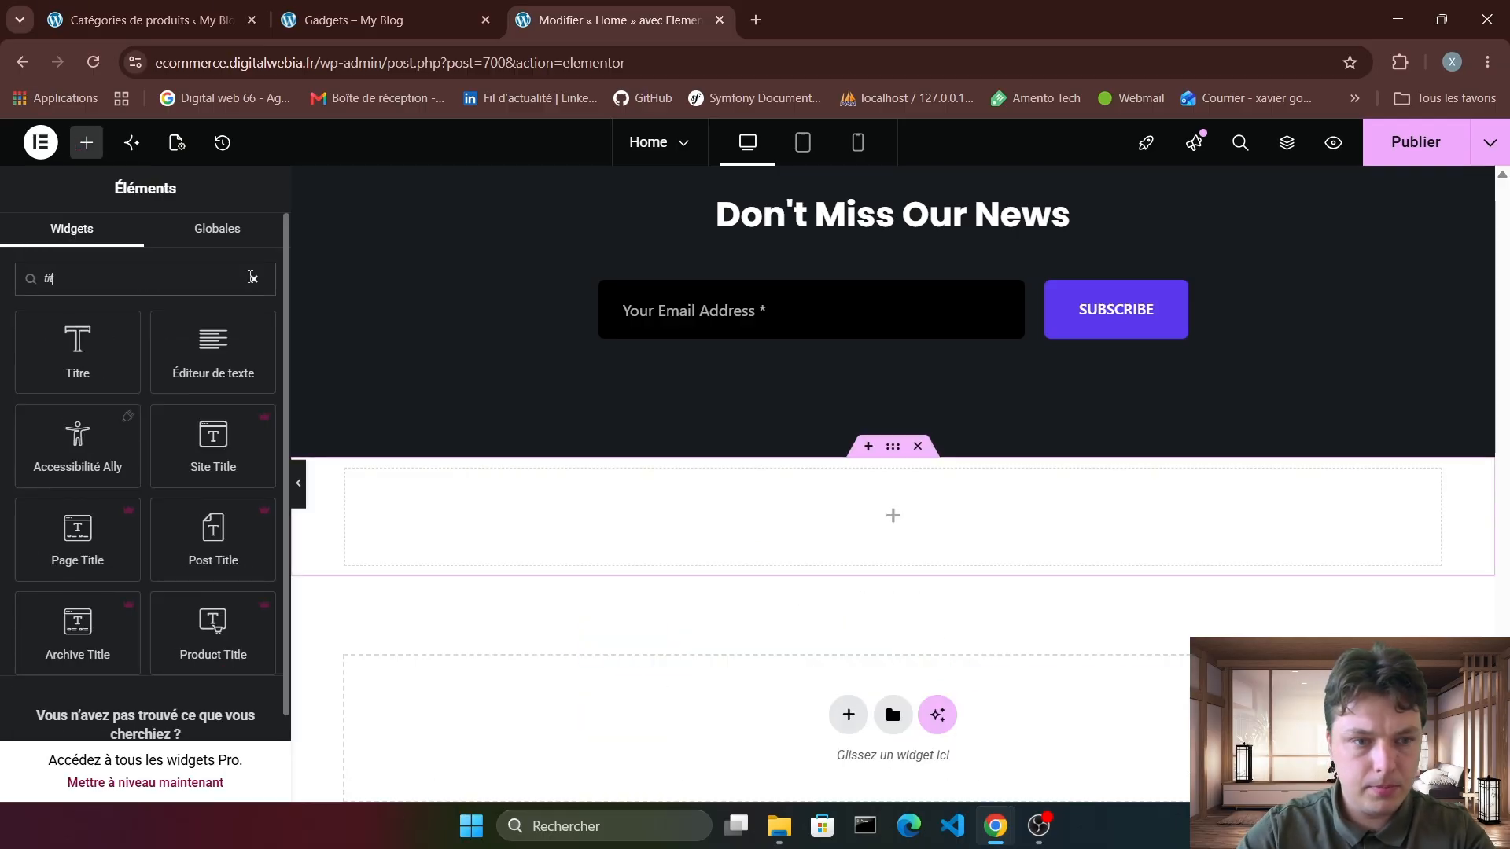
left_click_drag(90, 370, 870, 515)
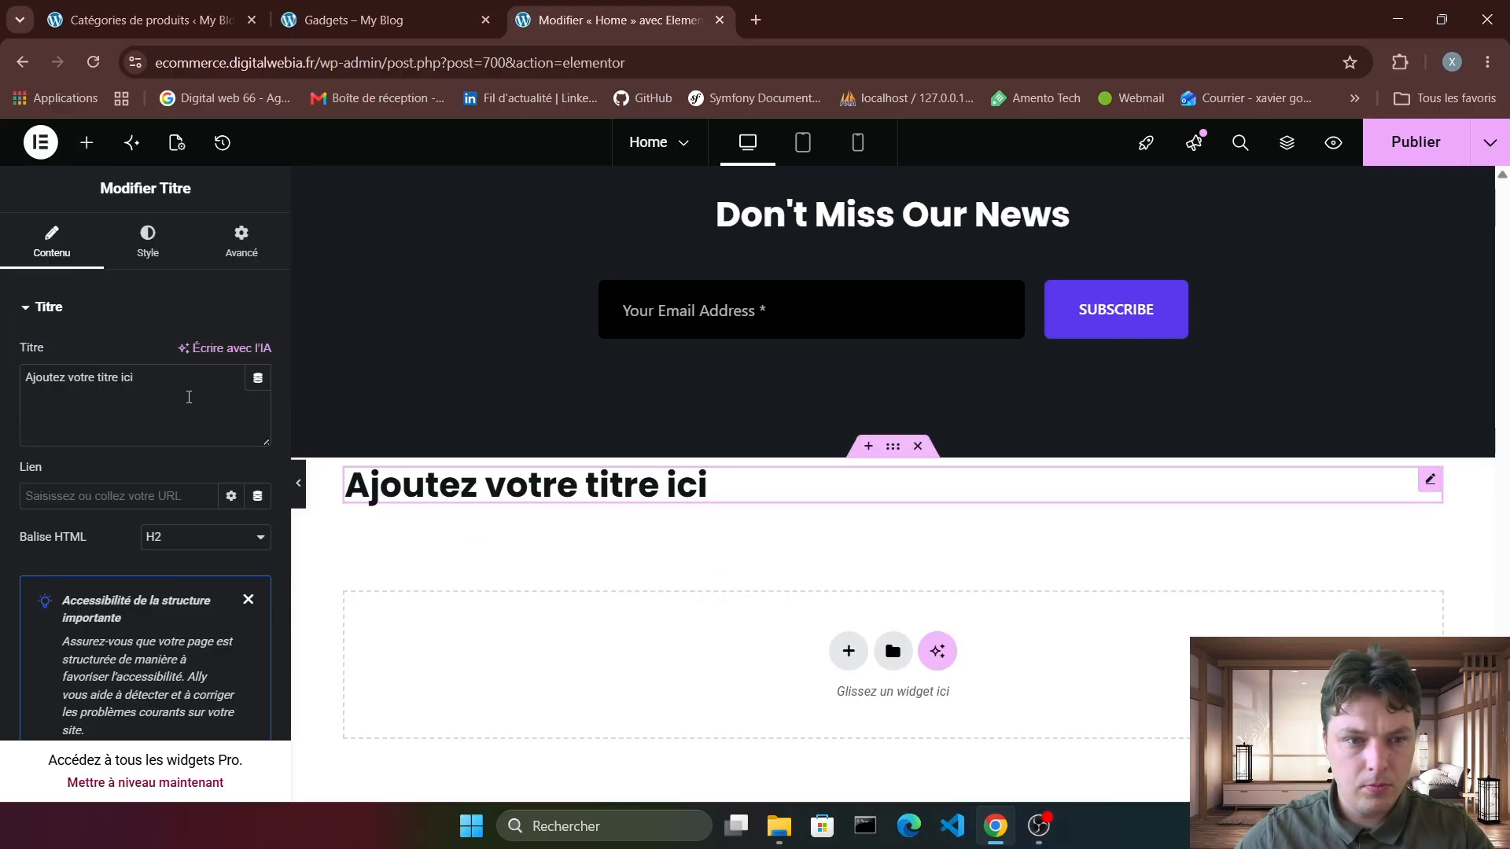
triple_click(128, 380)
type("Po")
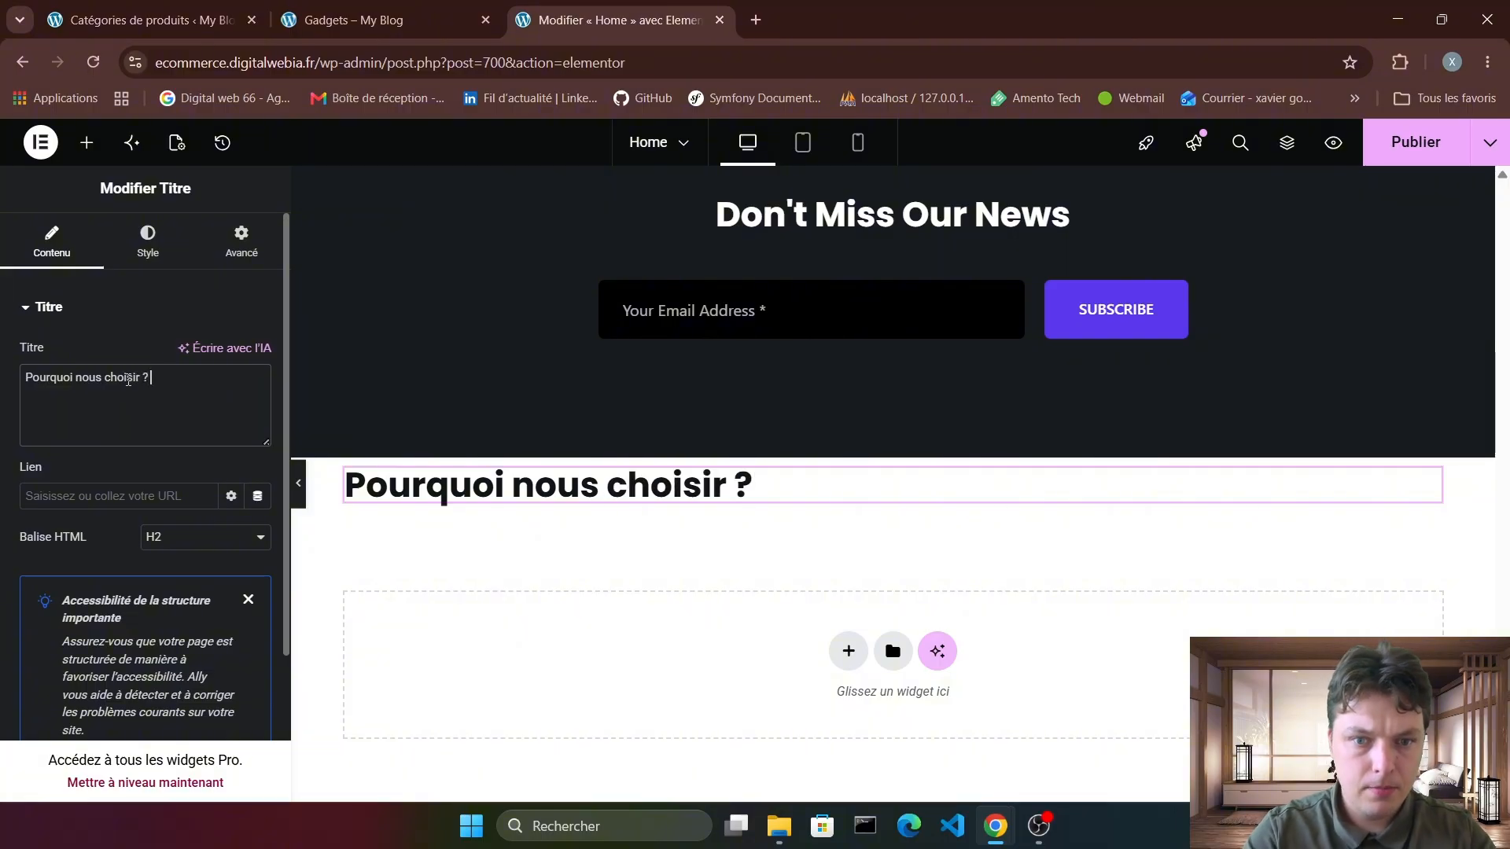
Center the "Pourquoi nous choisir ?" title and move its container directly above the four numbered boxes.
left_click(148, 237)
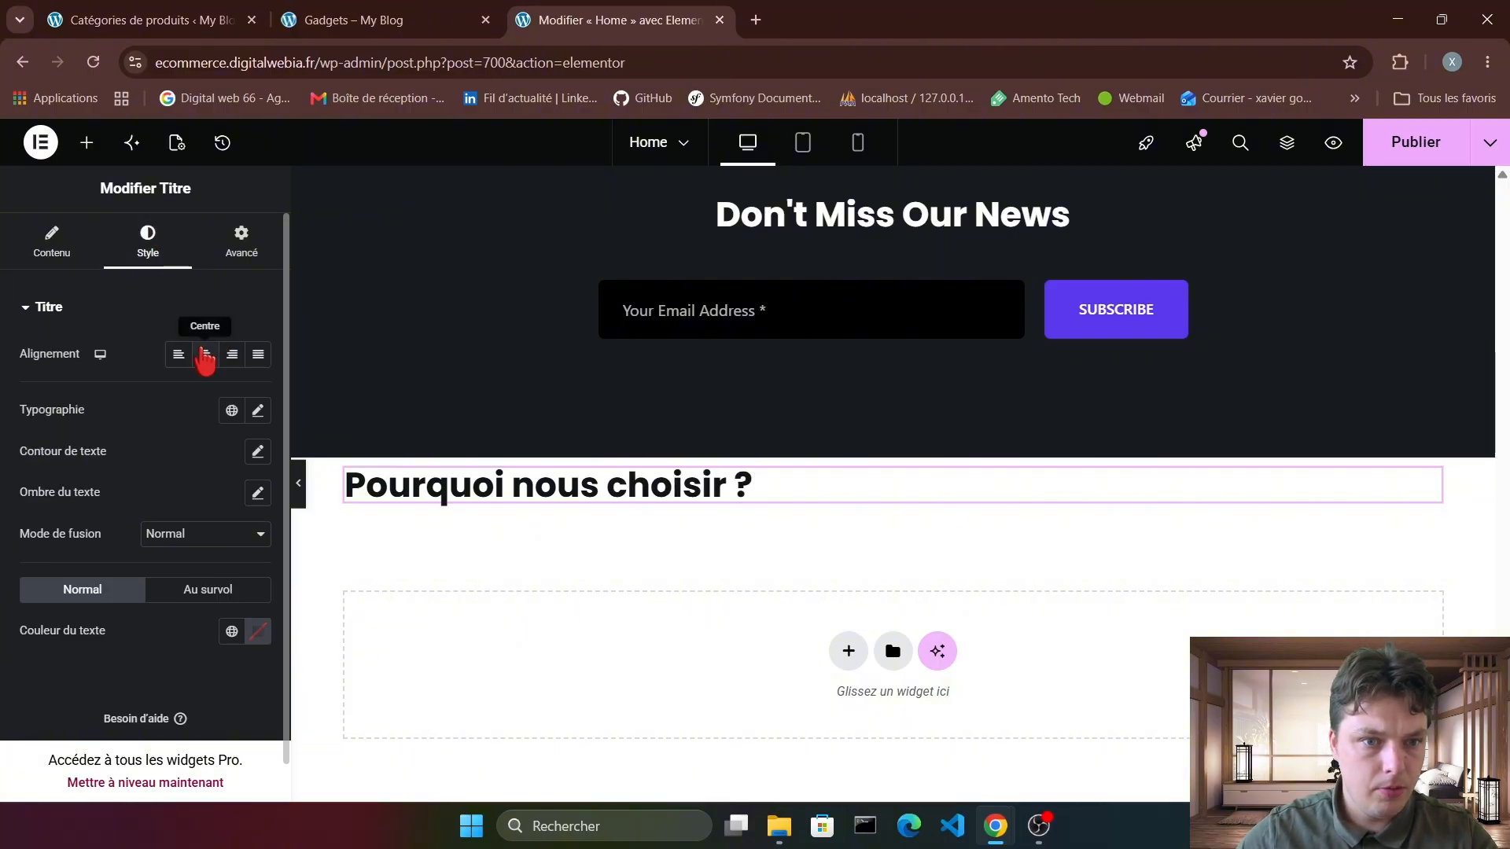
left_click(205, 354)
left_click_drag(892, 446, 903, 587)
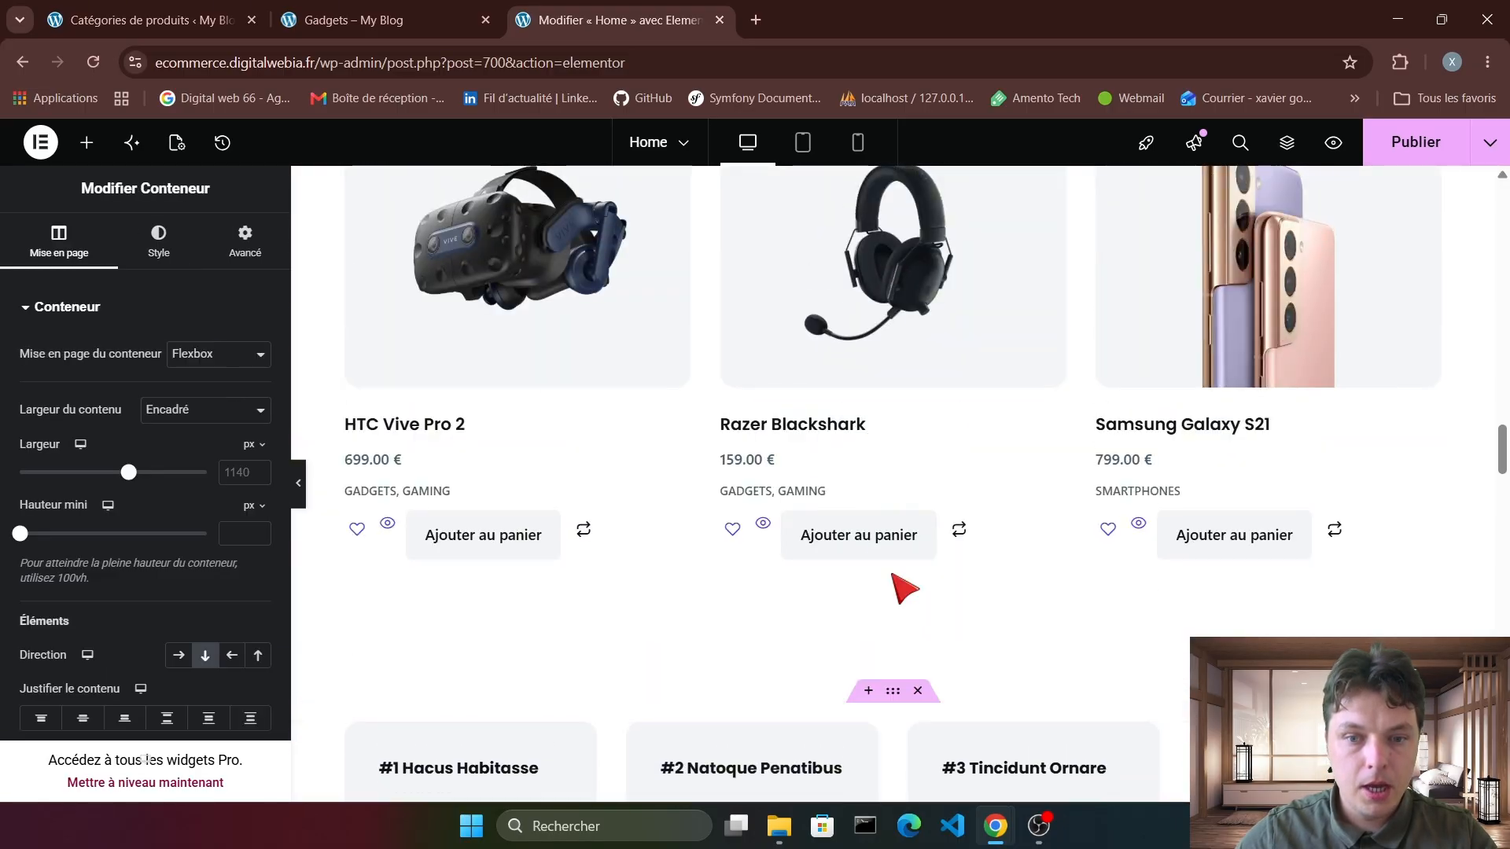
scroll(875, 610, "down", 5)
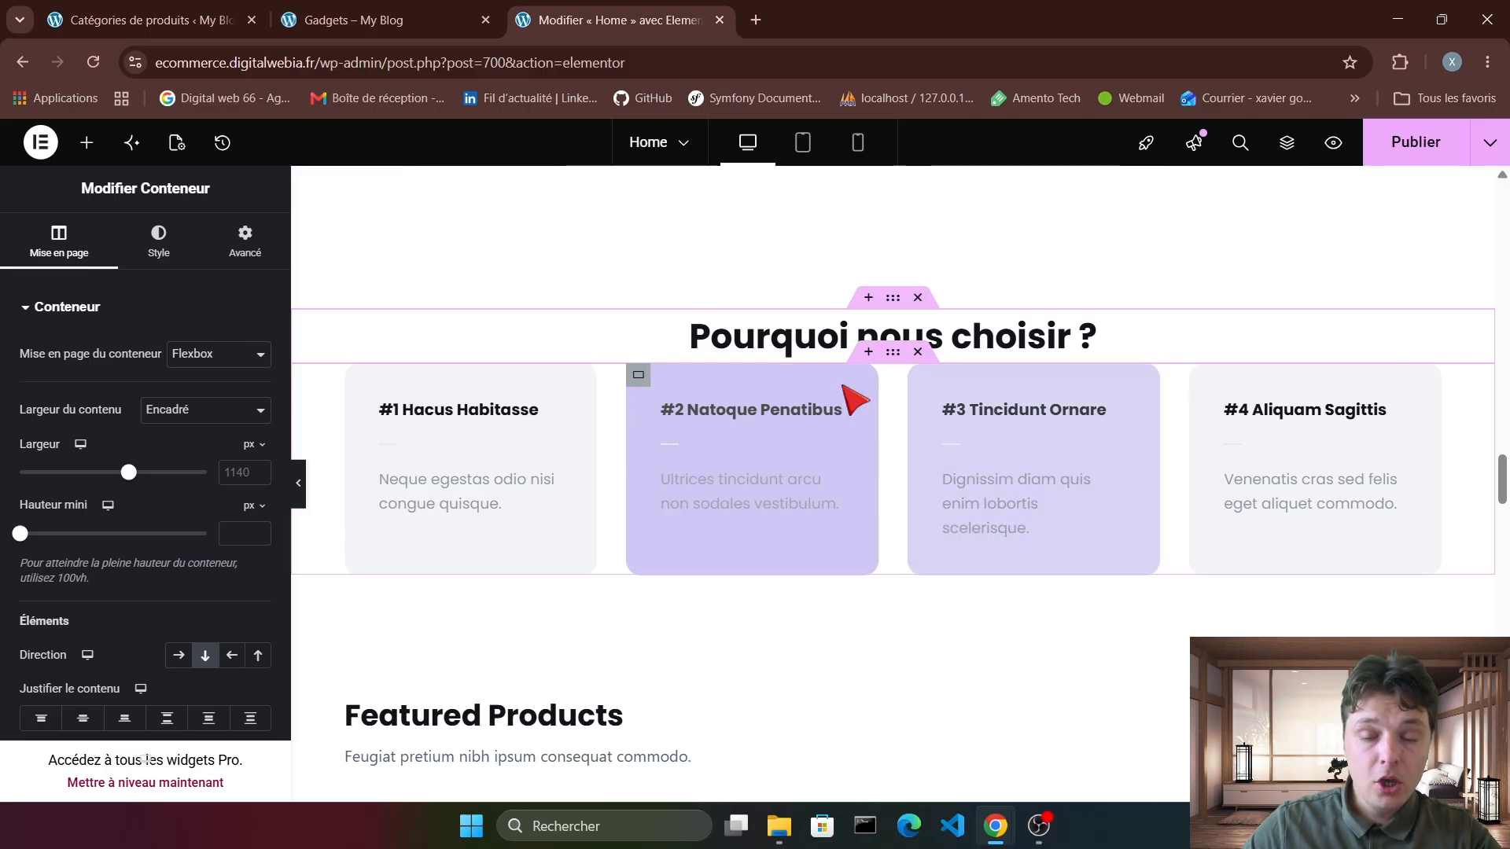
Delete the dark tablet promo section, the Featured Products section and the section with the three Learn More boxes.
scroll(857, 424, "down", 3)
scroll(971, 445, "down", 14)
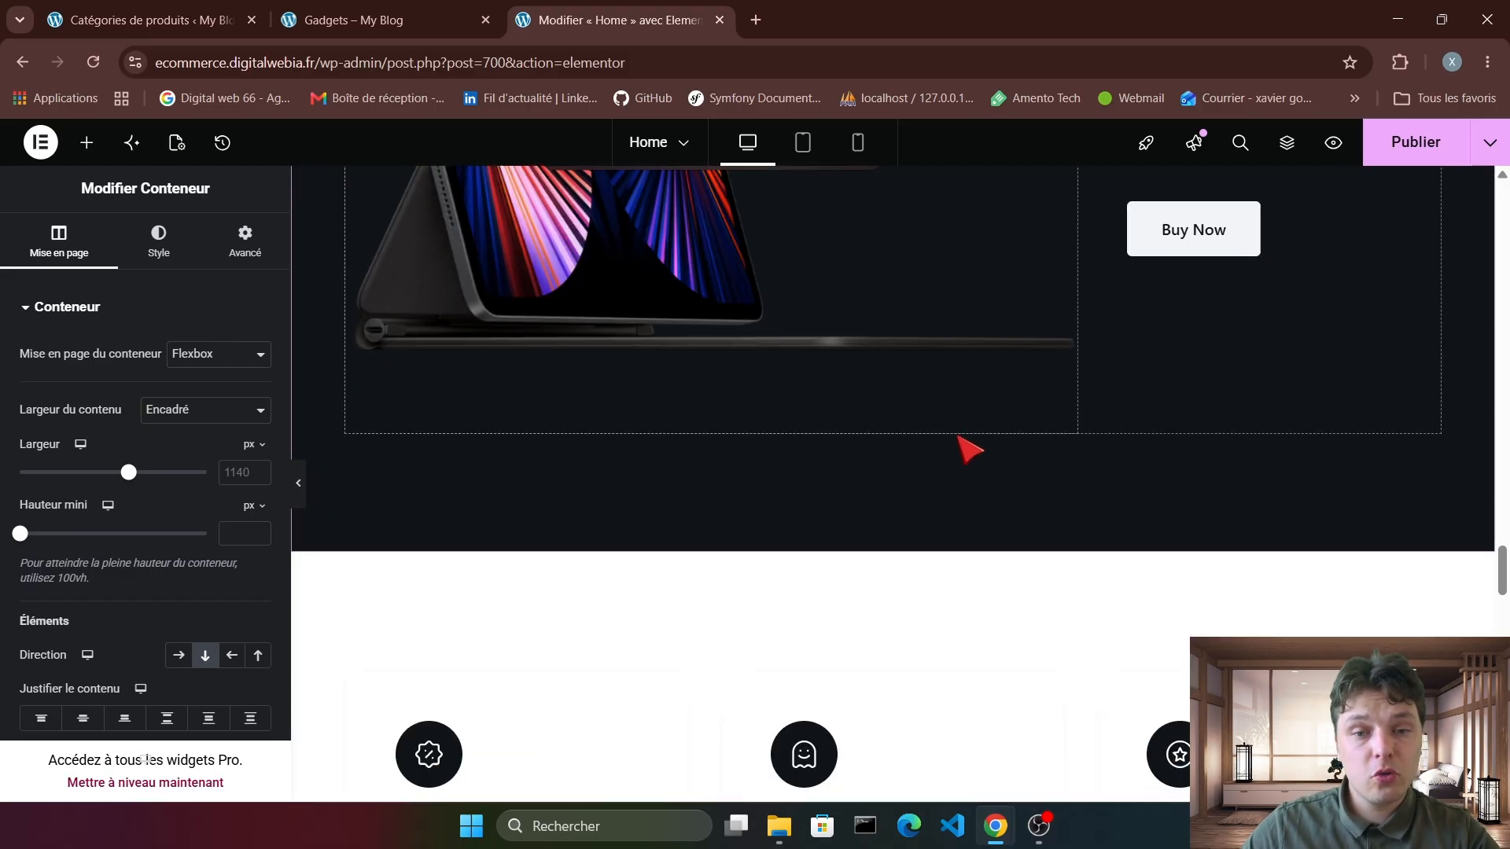
scroll(979, 464, "up", 12)
scroll(786, 432, "up", 3)
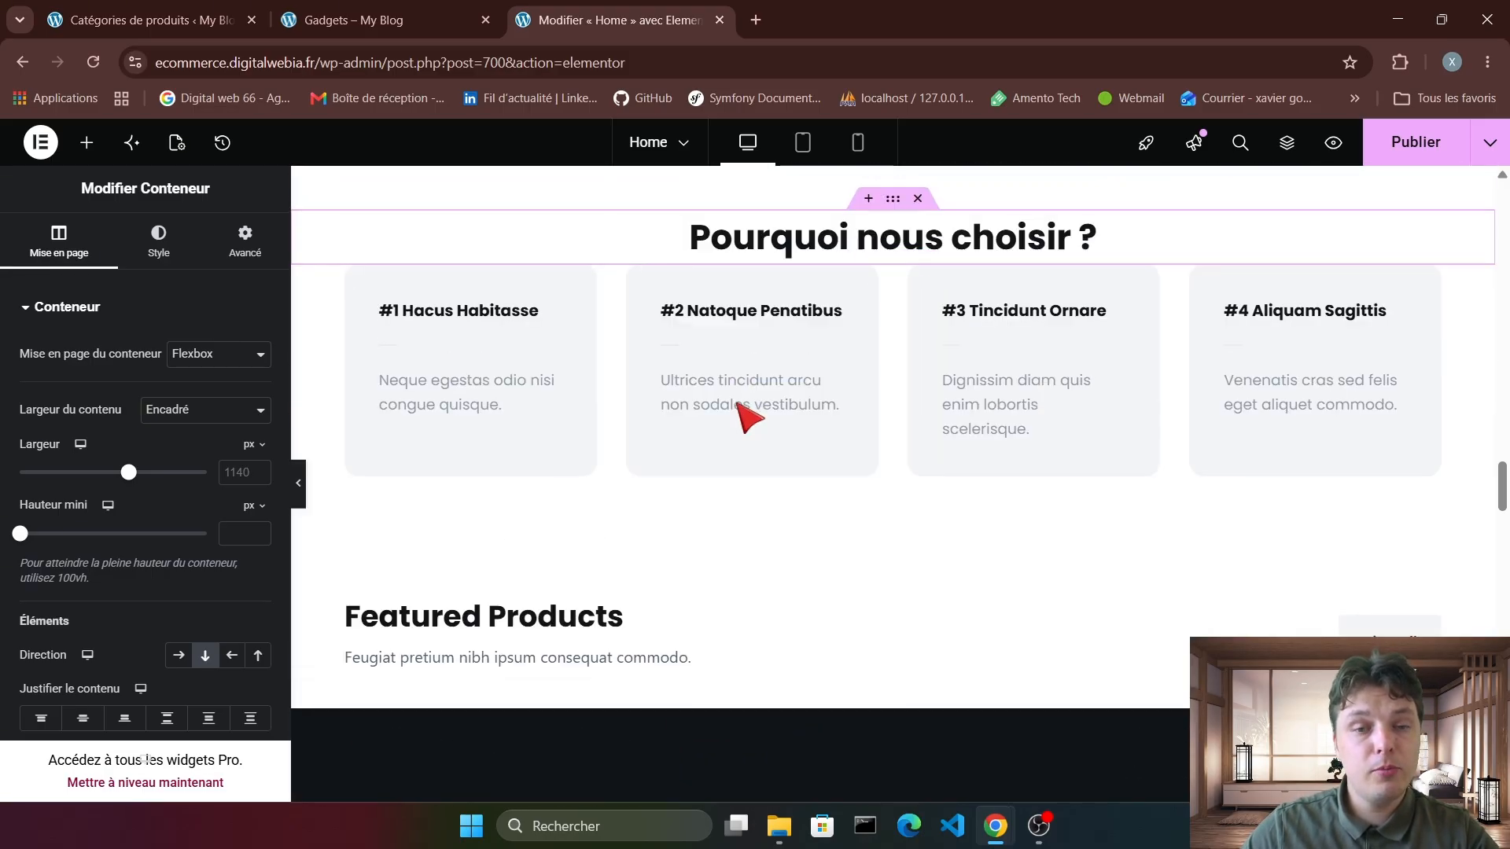
scroll(894, 482, "down", 2)
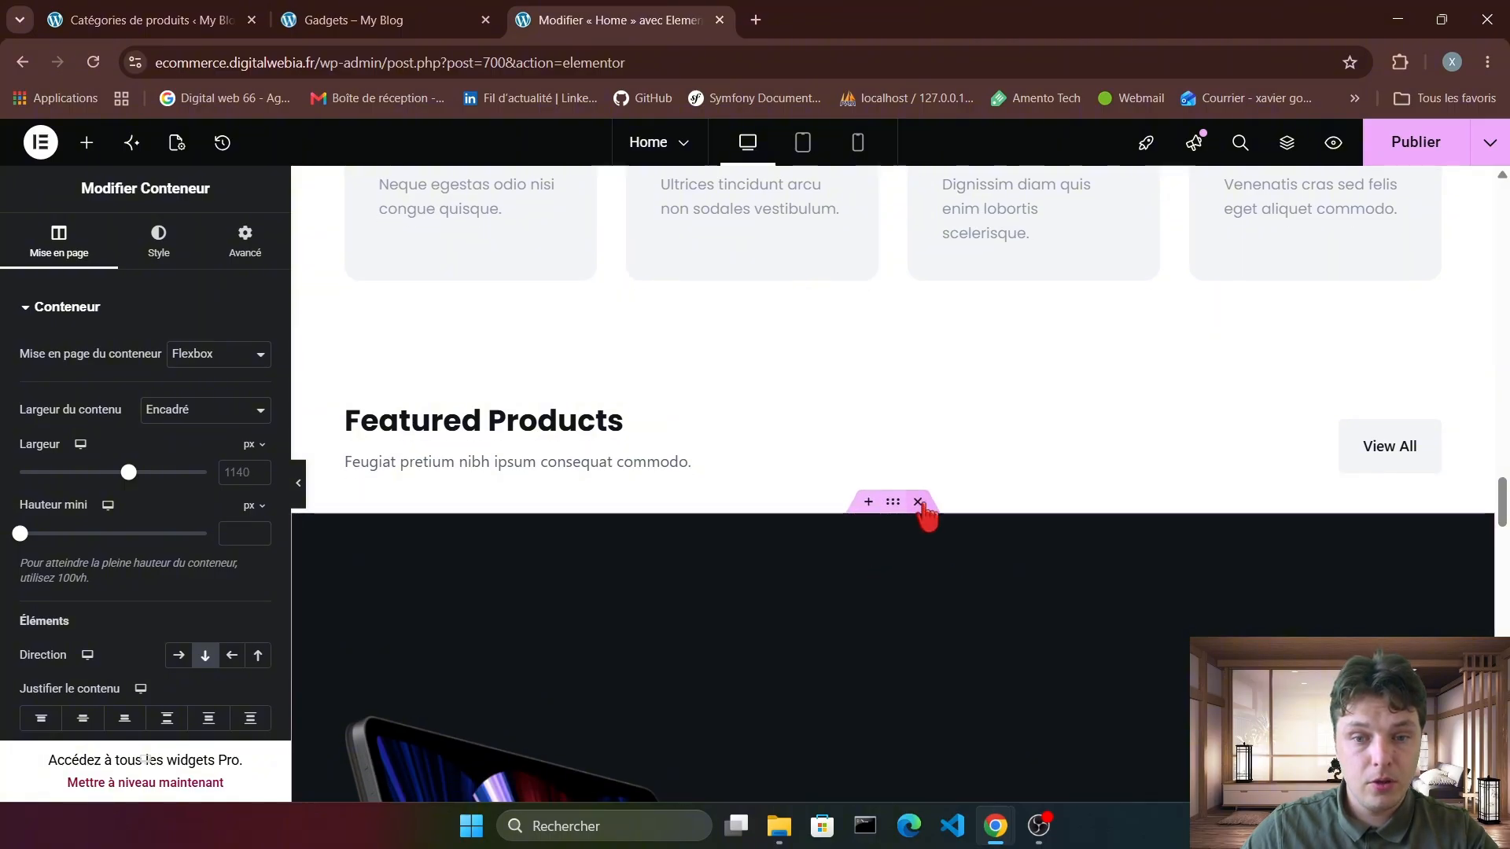
left_click(918, 502)
left_click(918, 388)
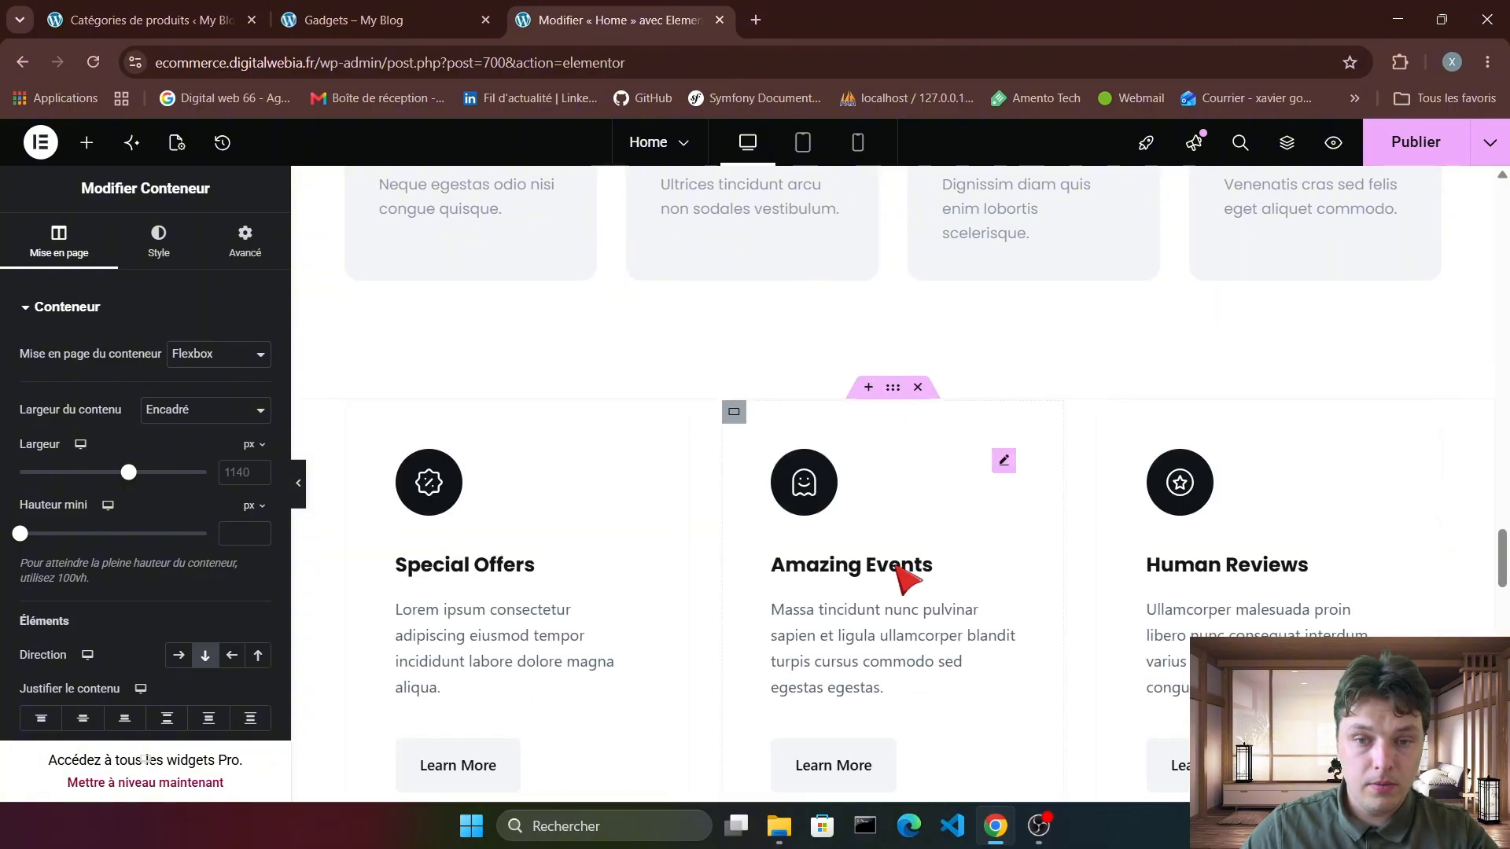
left_click(917, 387)
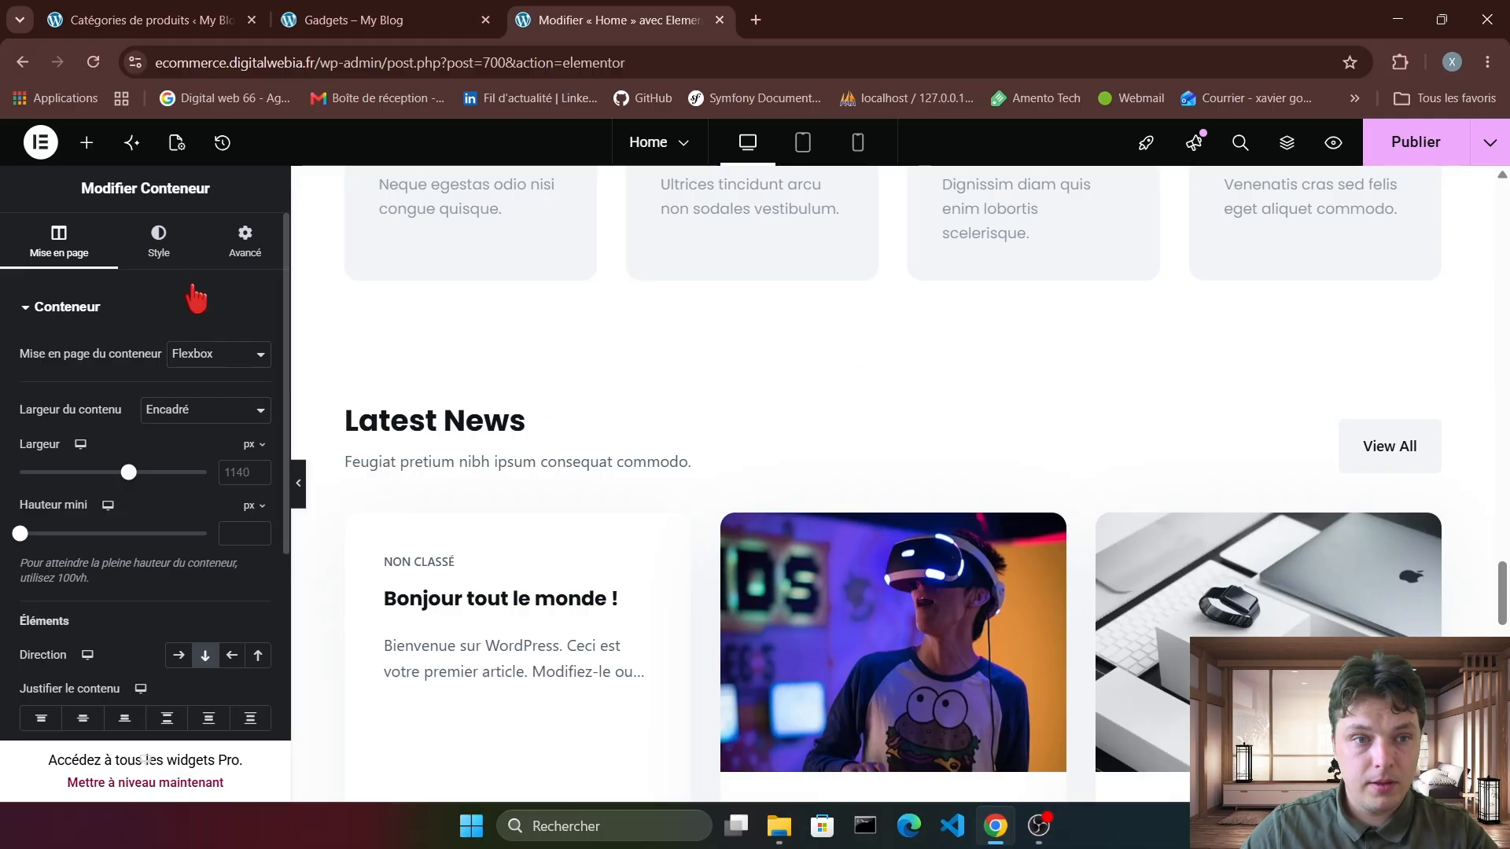
Add another single-column vertical Flexbox container at the end of the page content, just above the footer.
scroll(846, 555, "down", 10)
scroll(853, 558, "up", 3)
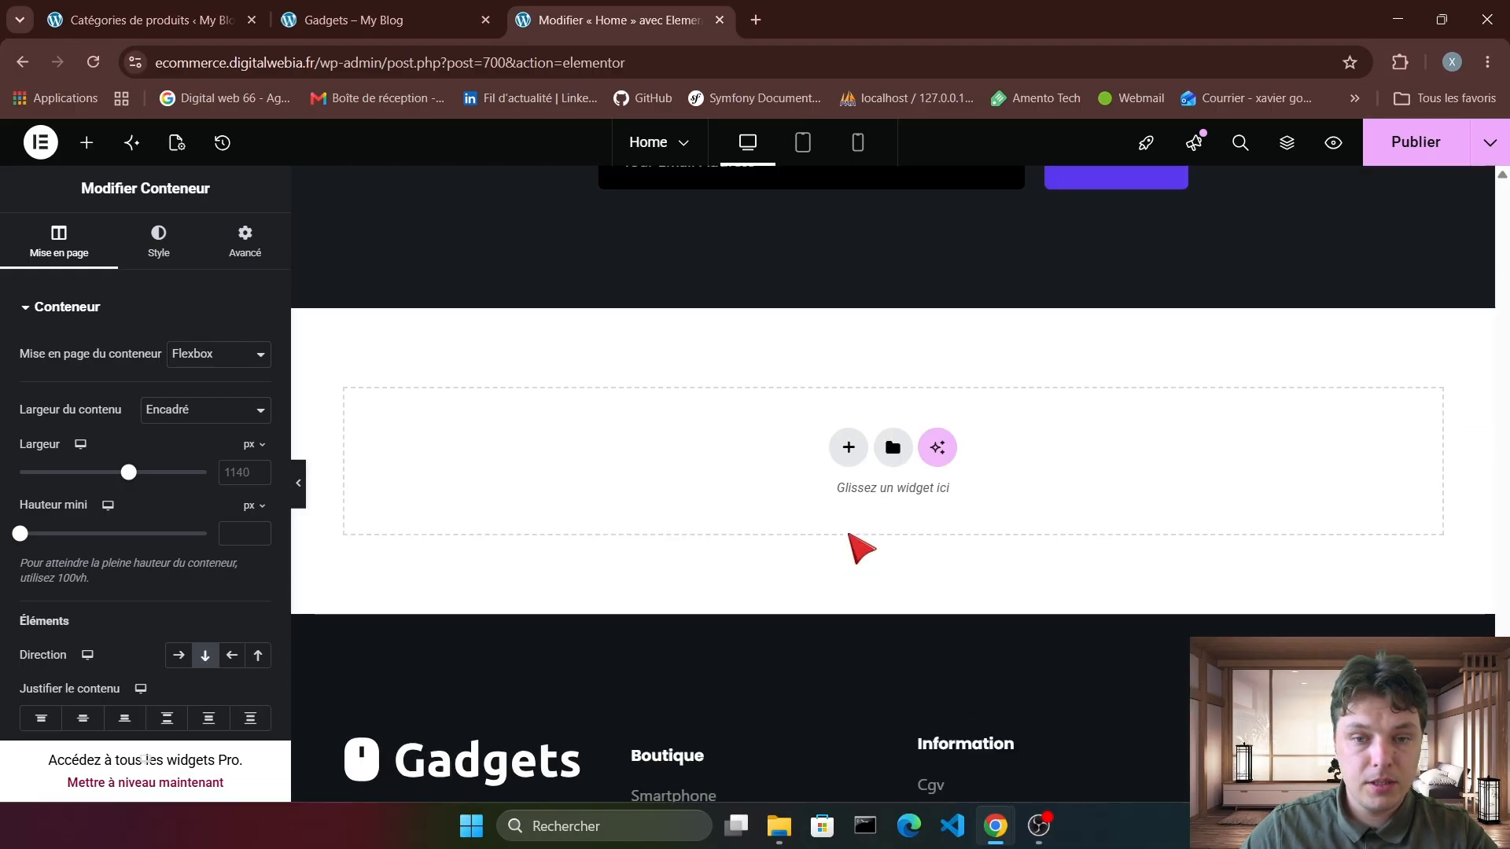
left_click(850, 449)
left_click(790, 529)
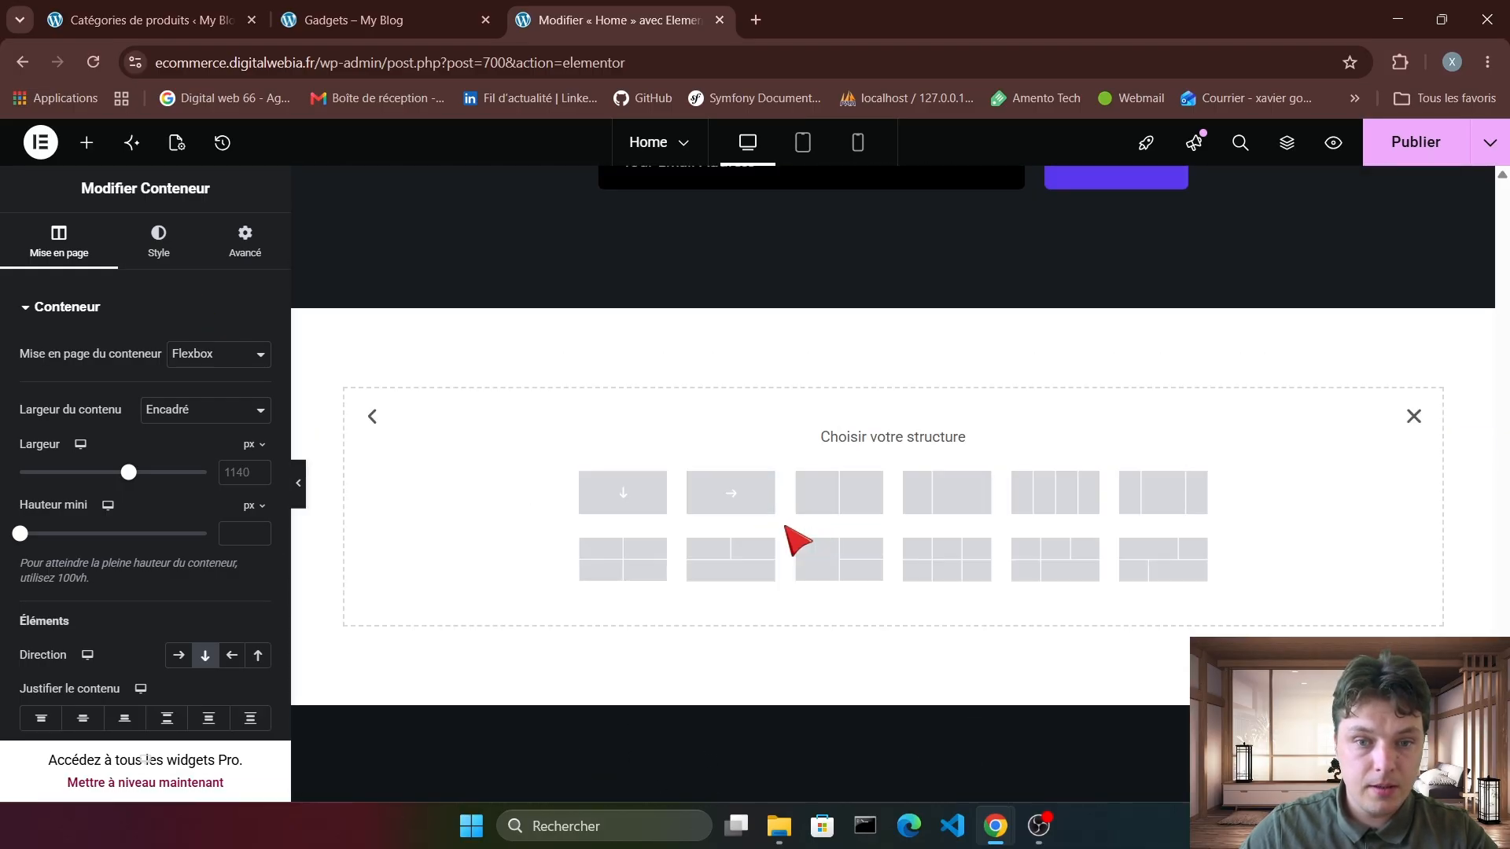
left_click(638, 503)
Insert a centered Title widget reading "Nos avis" in the empty container above the footer.
left_click(88, 144)
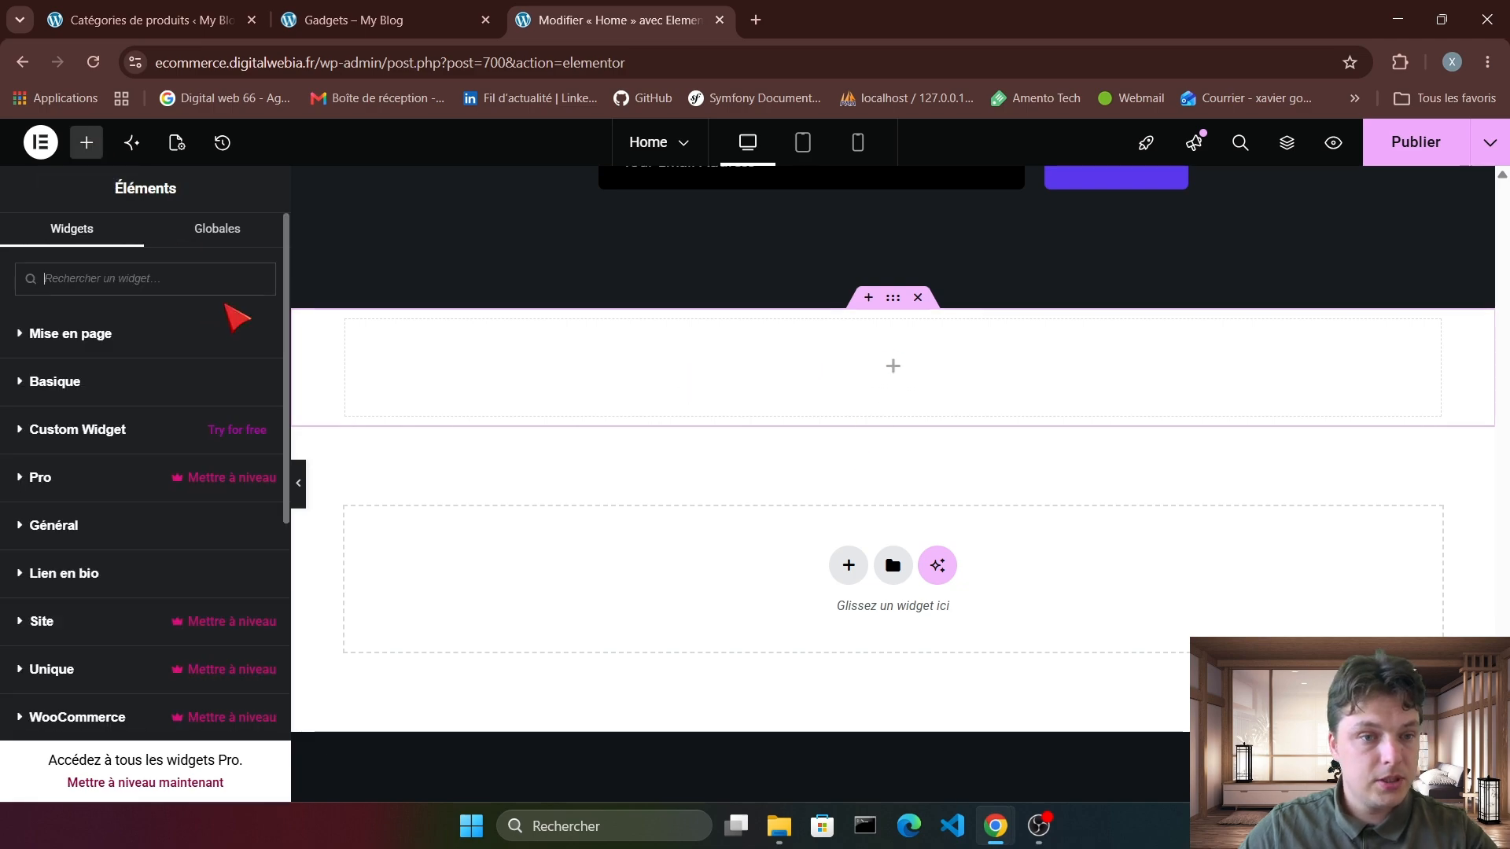
type("t")
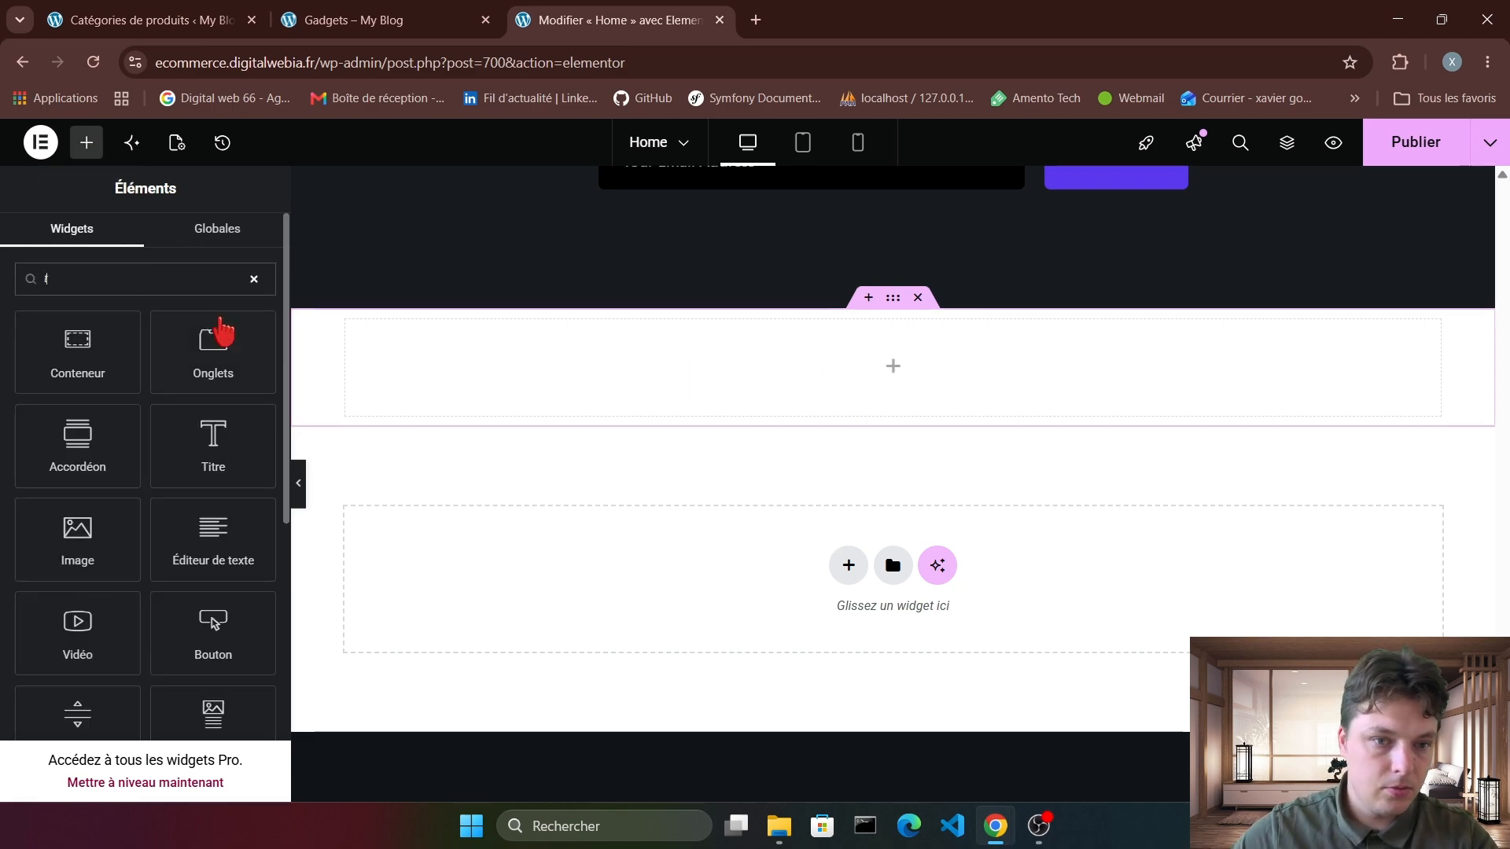
left_click_drag(213, 440, 876, 358)
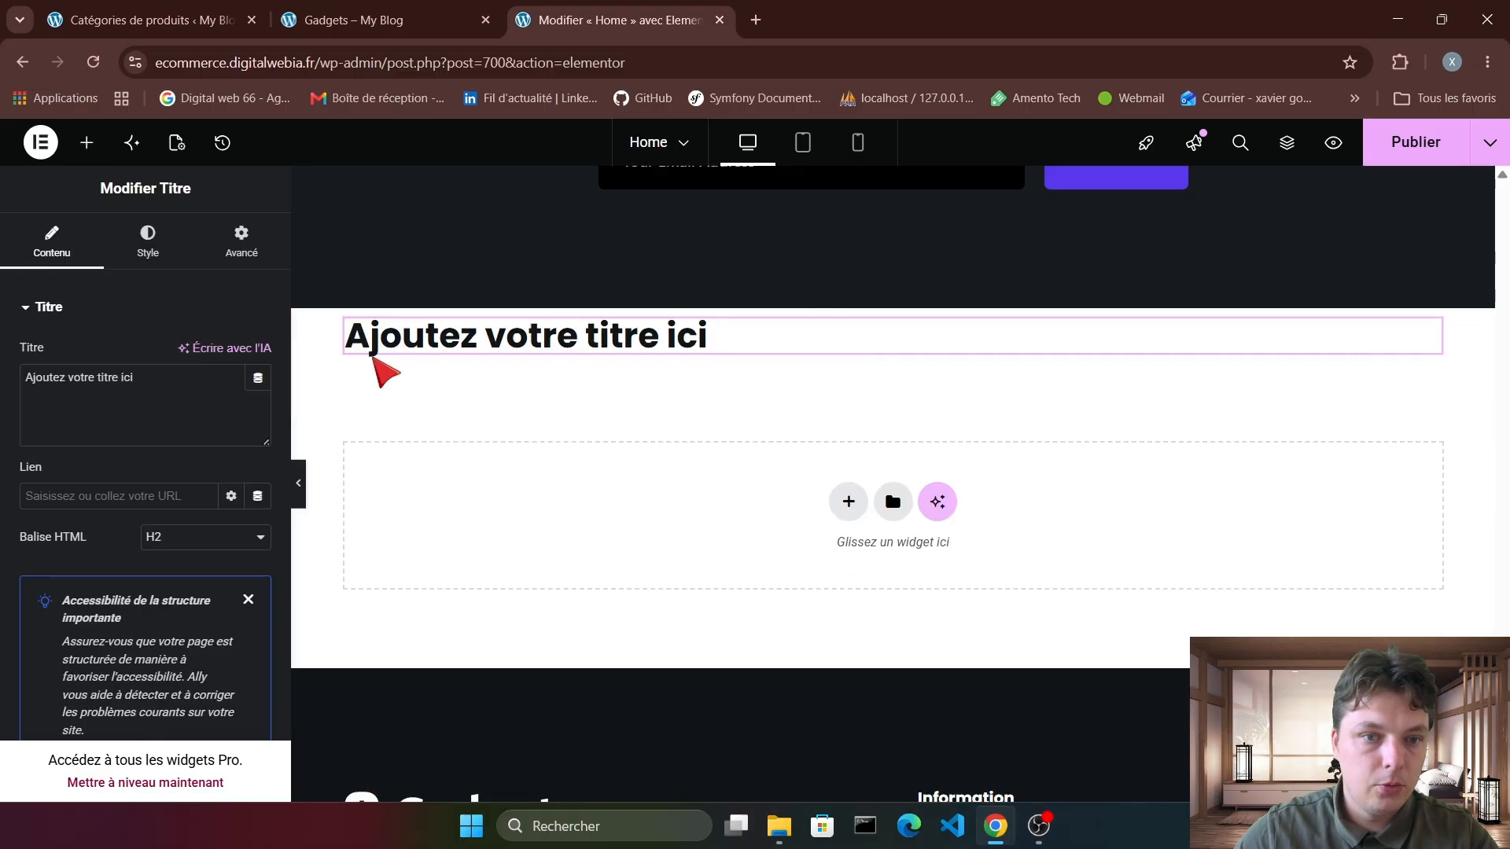
triple_click(139, 375)
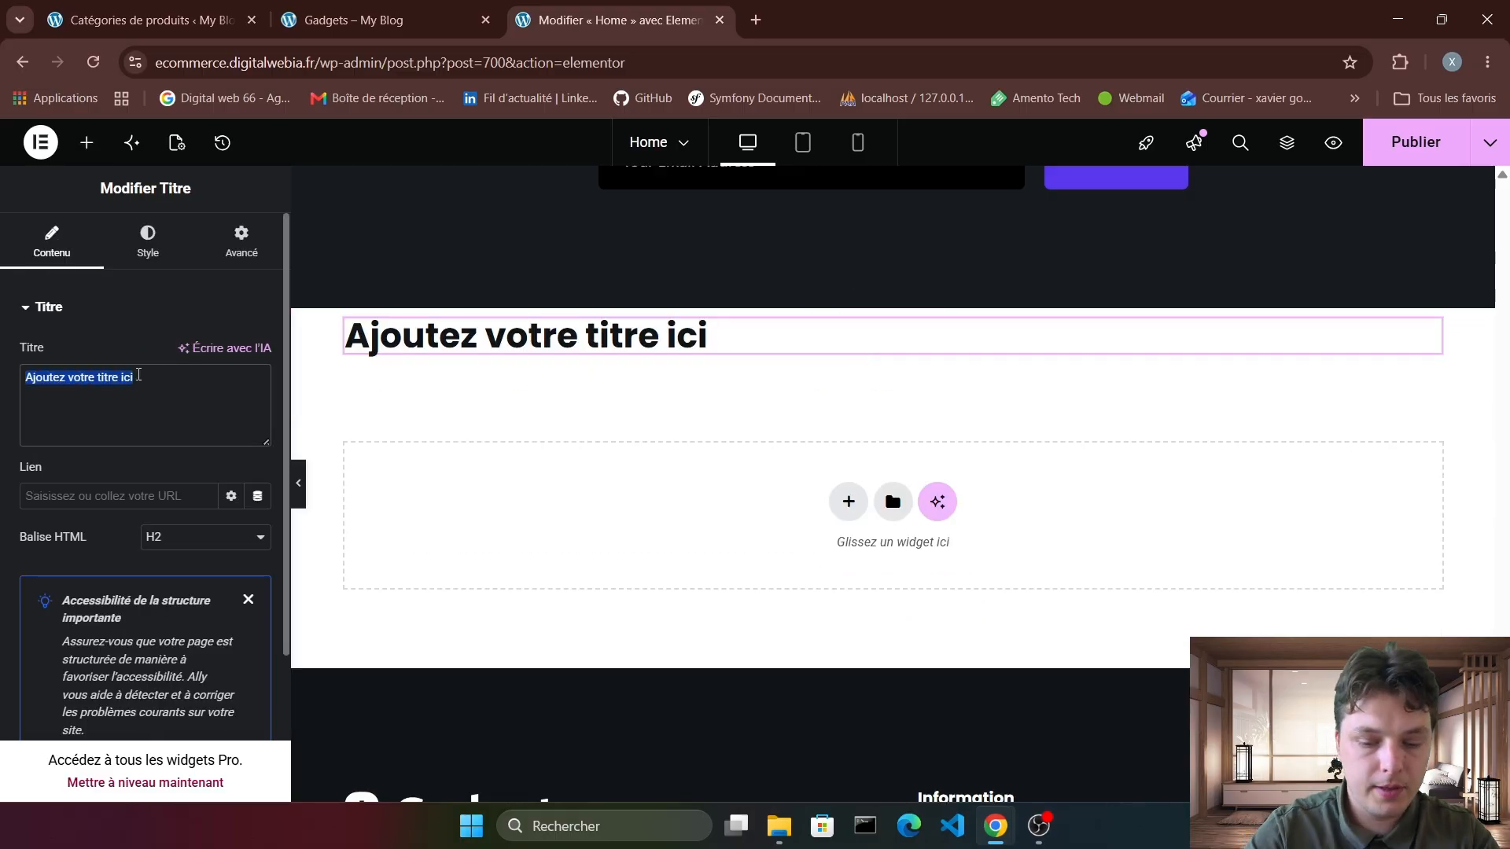
type("Nos avis")
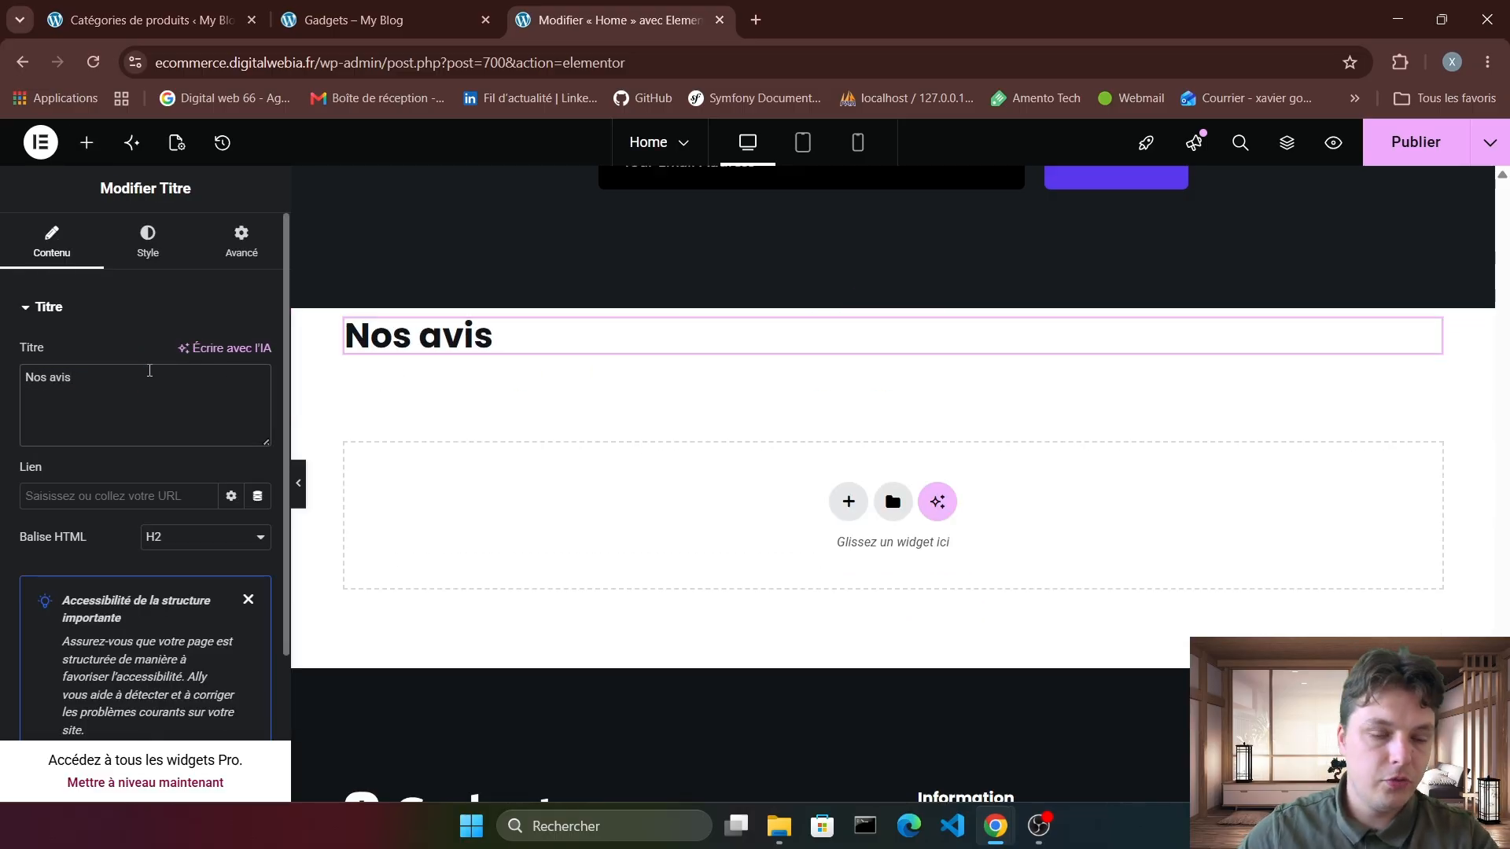
left_click(147, 236)
left_click(202, 351)
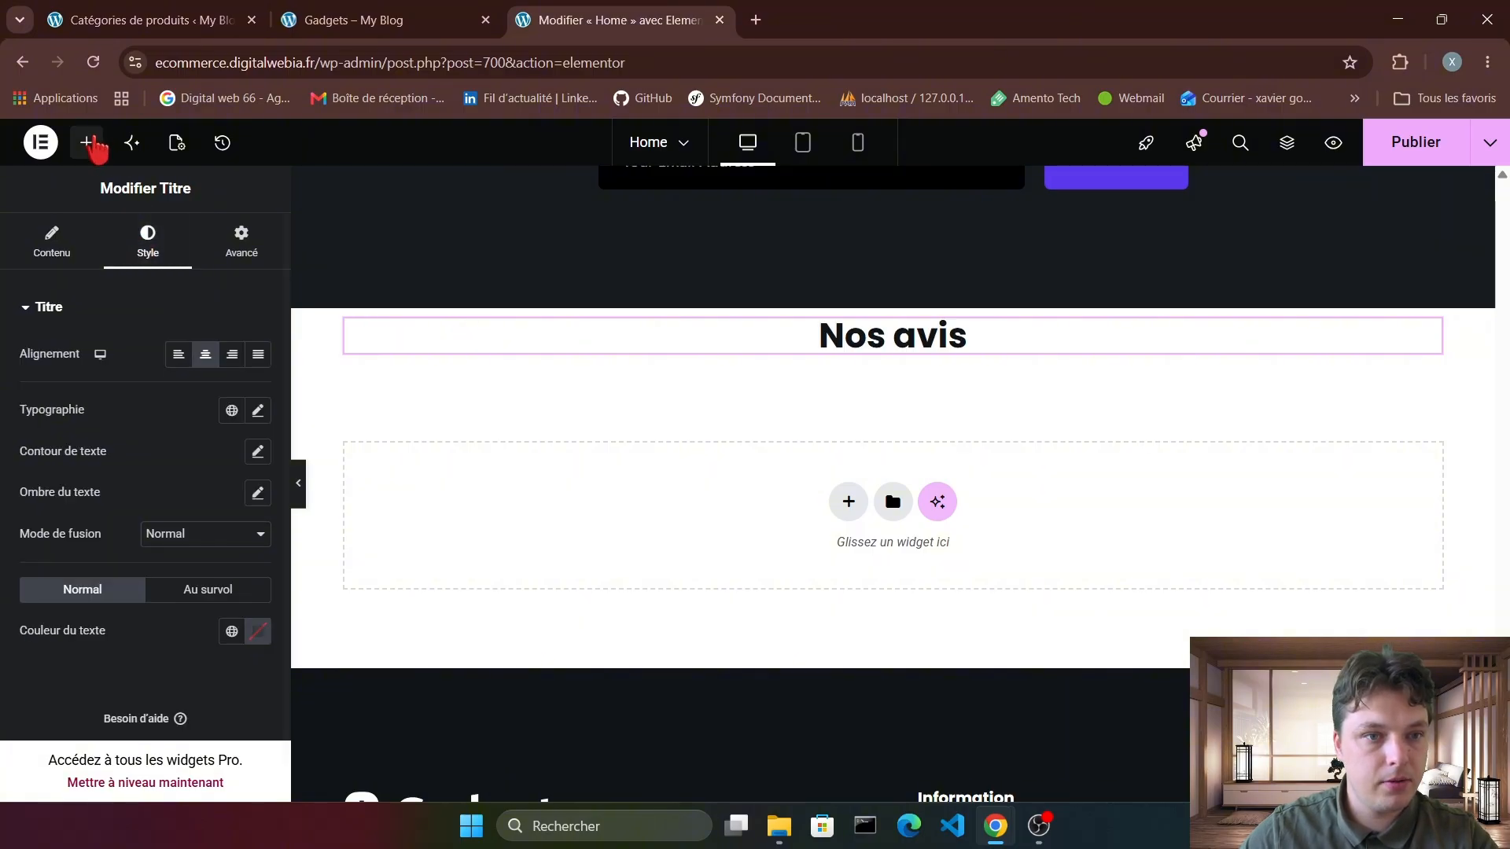
left_click(86, 142)
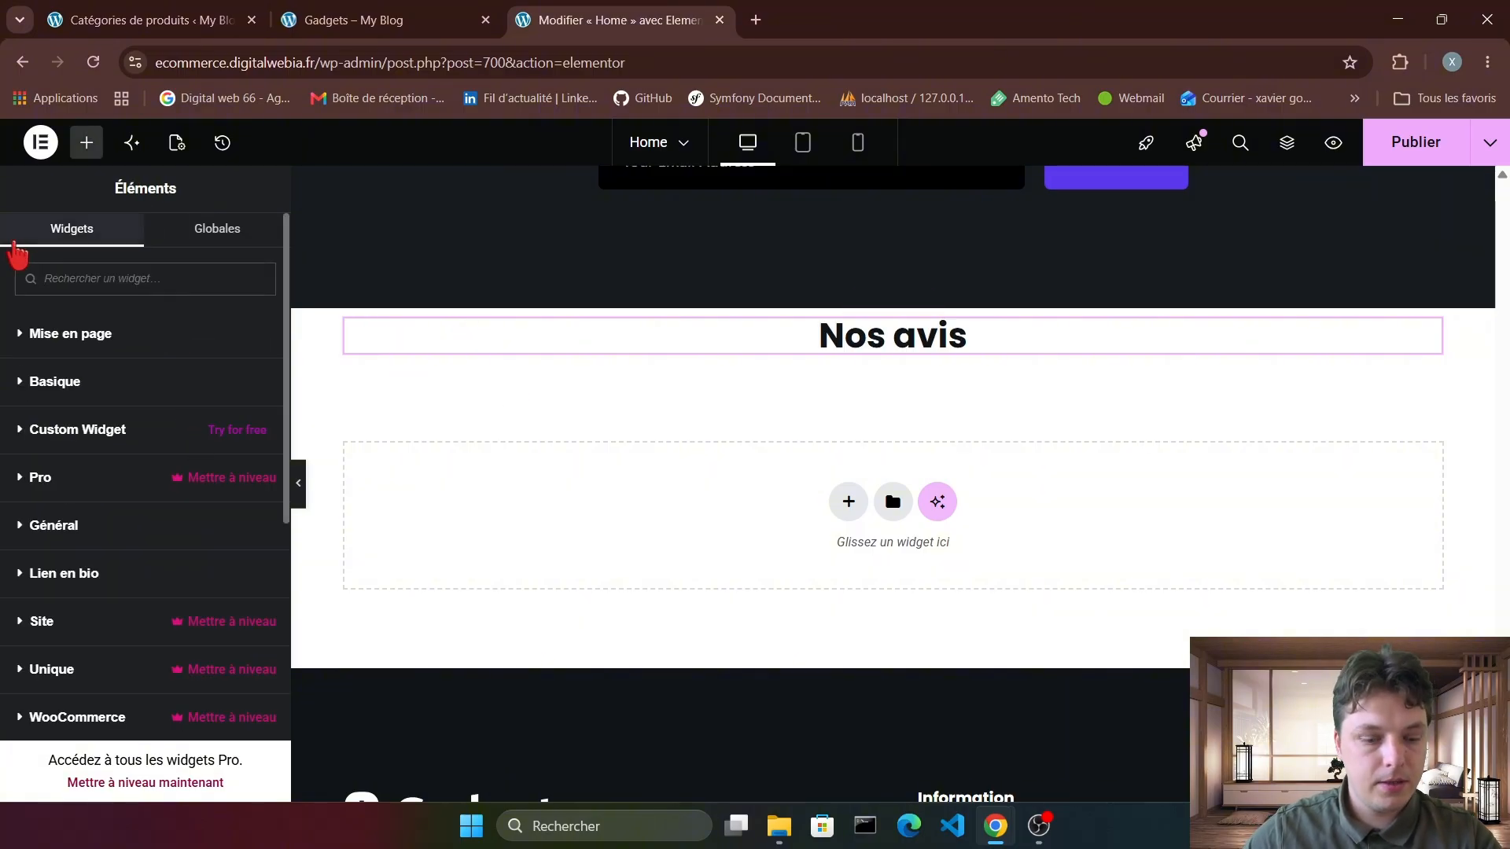
type("rew")
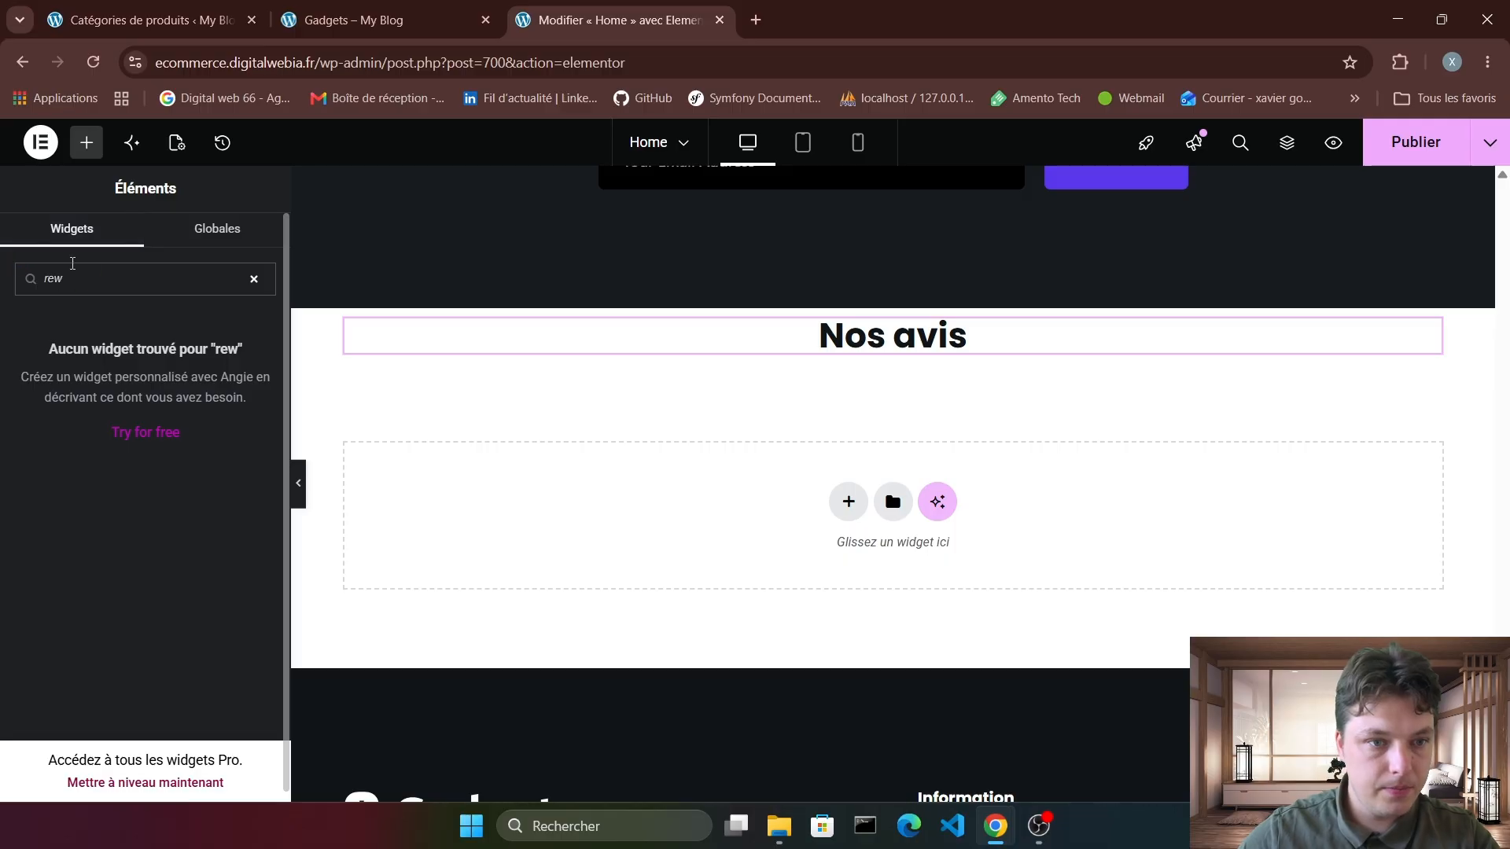
key("BackSpace")
type("v")
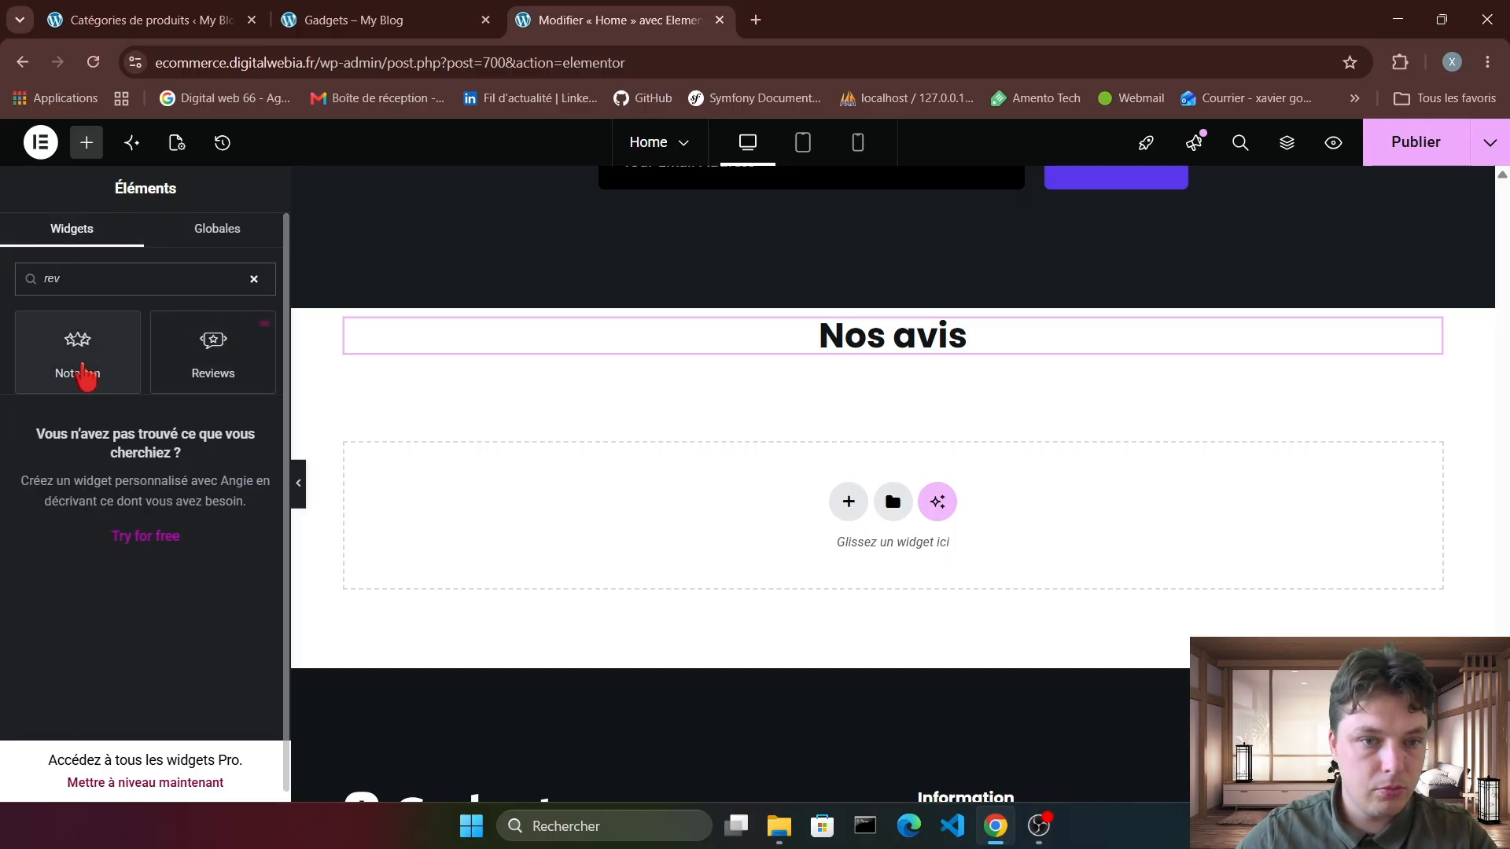
left_click_drag(88, 373, 921, 364)
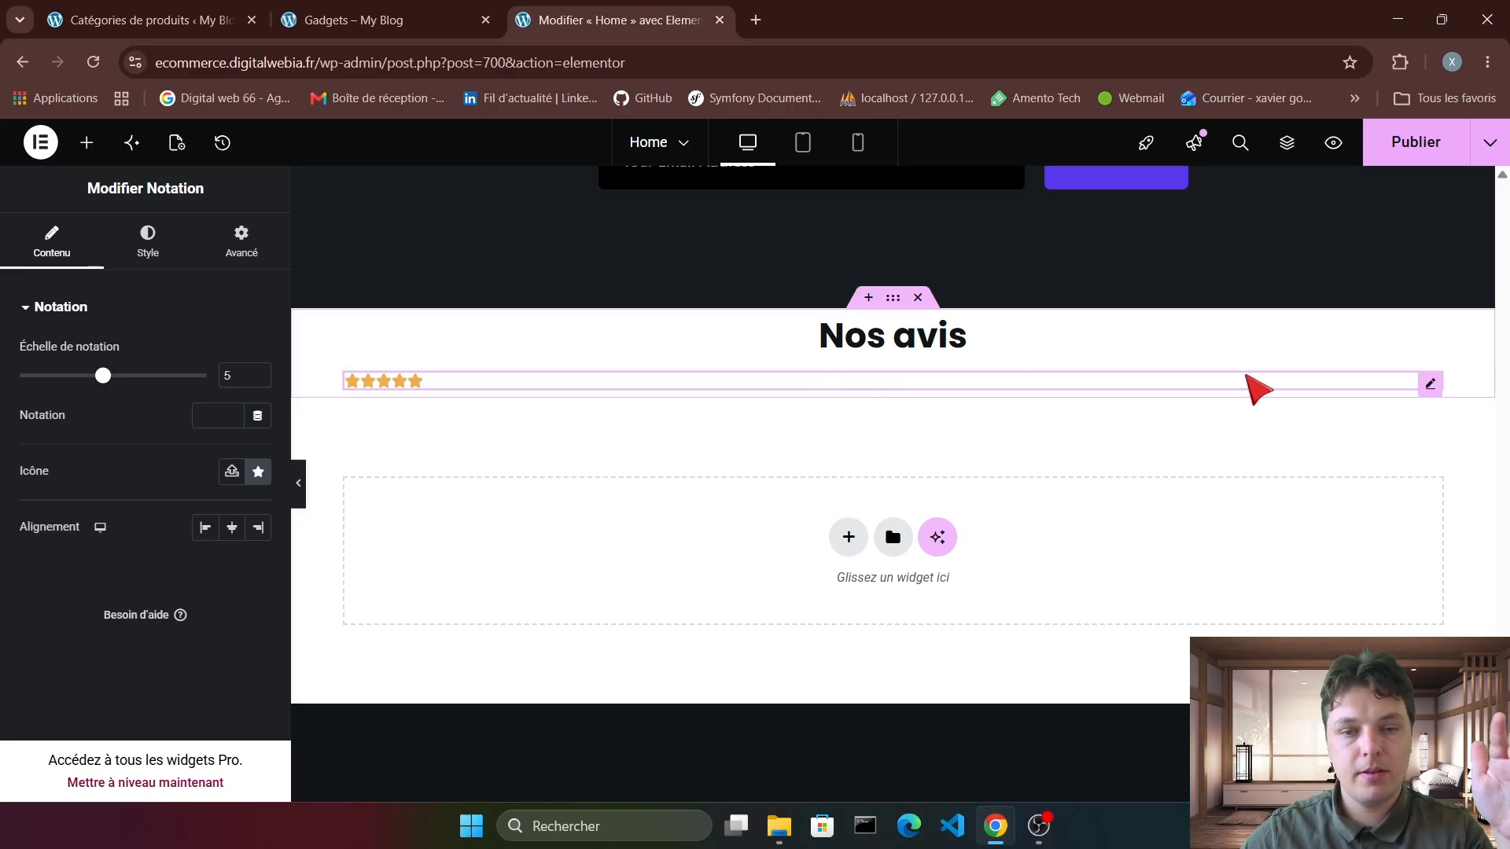
right_click(1429, 385)
key("Delete")
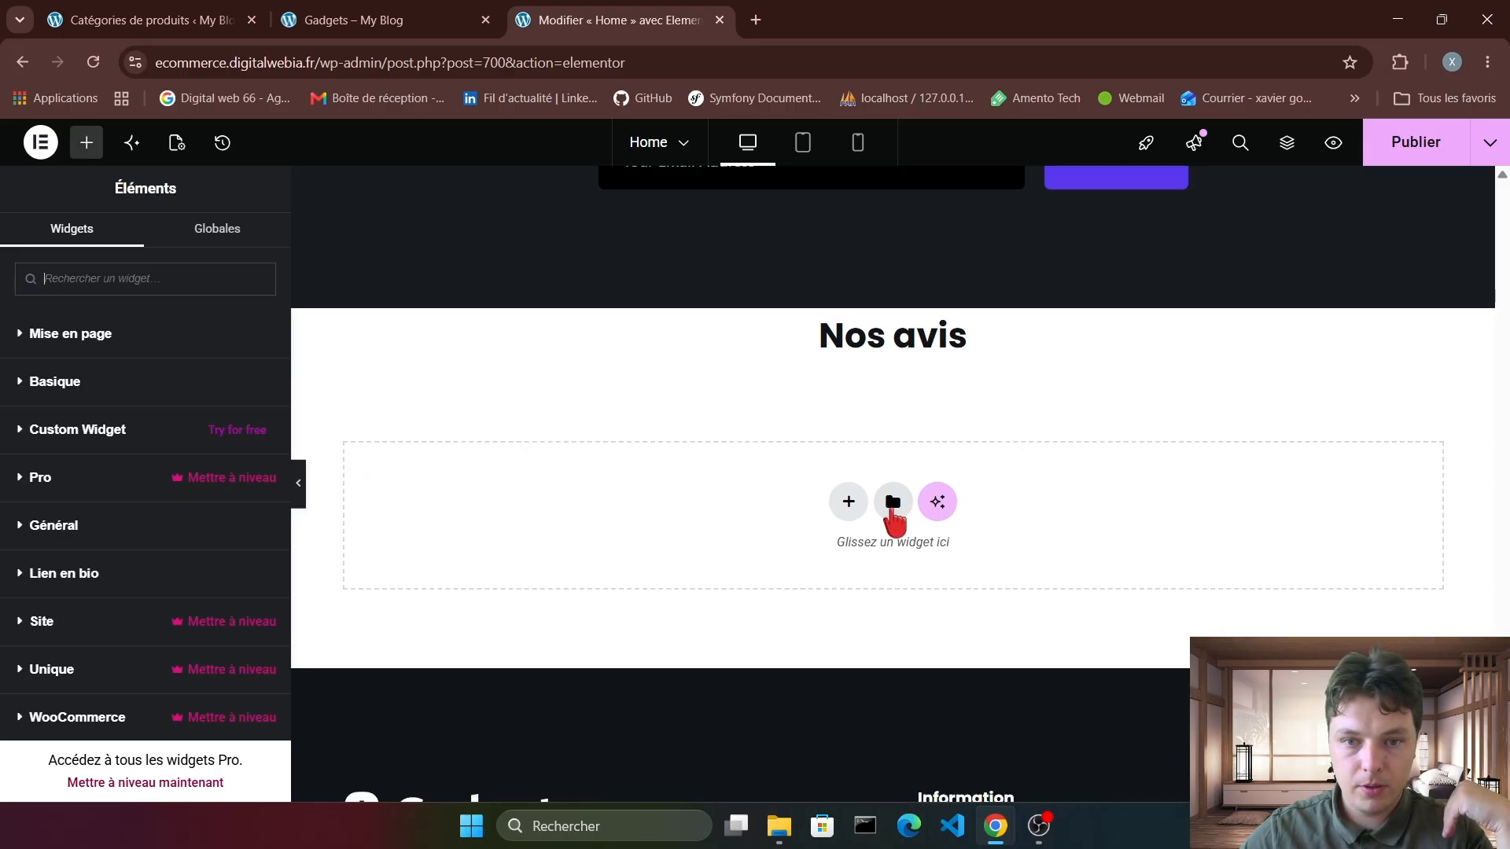
Add a Flexbox container with four equal columns below the "Nos avis" title.
left_click(865, 510)
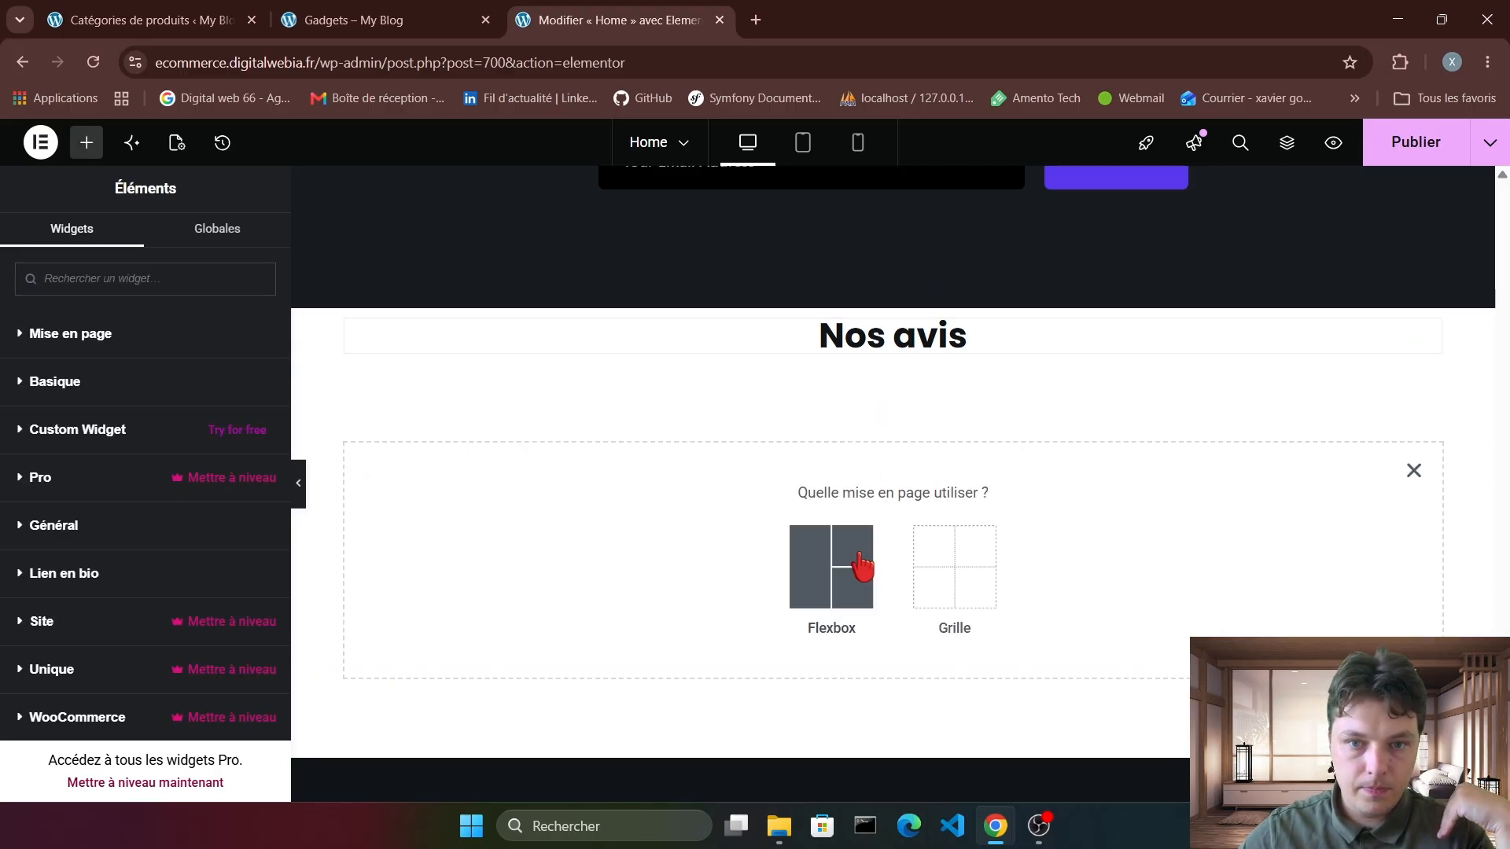
left_click(835, 580)
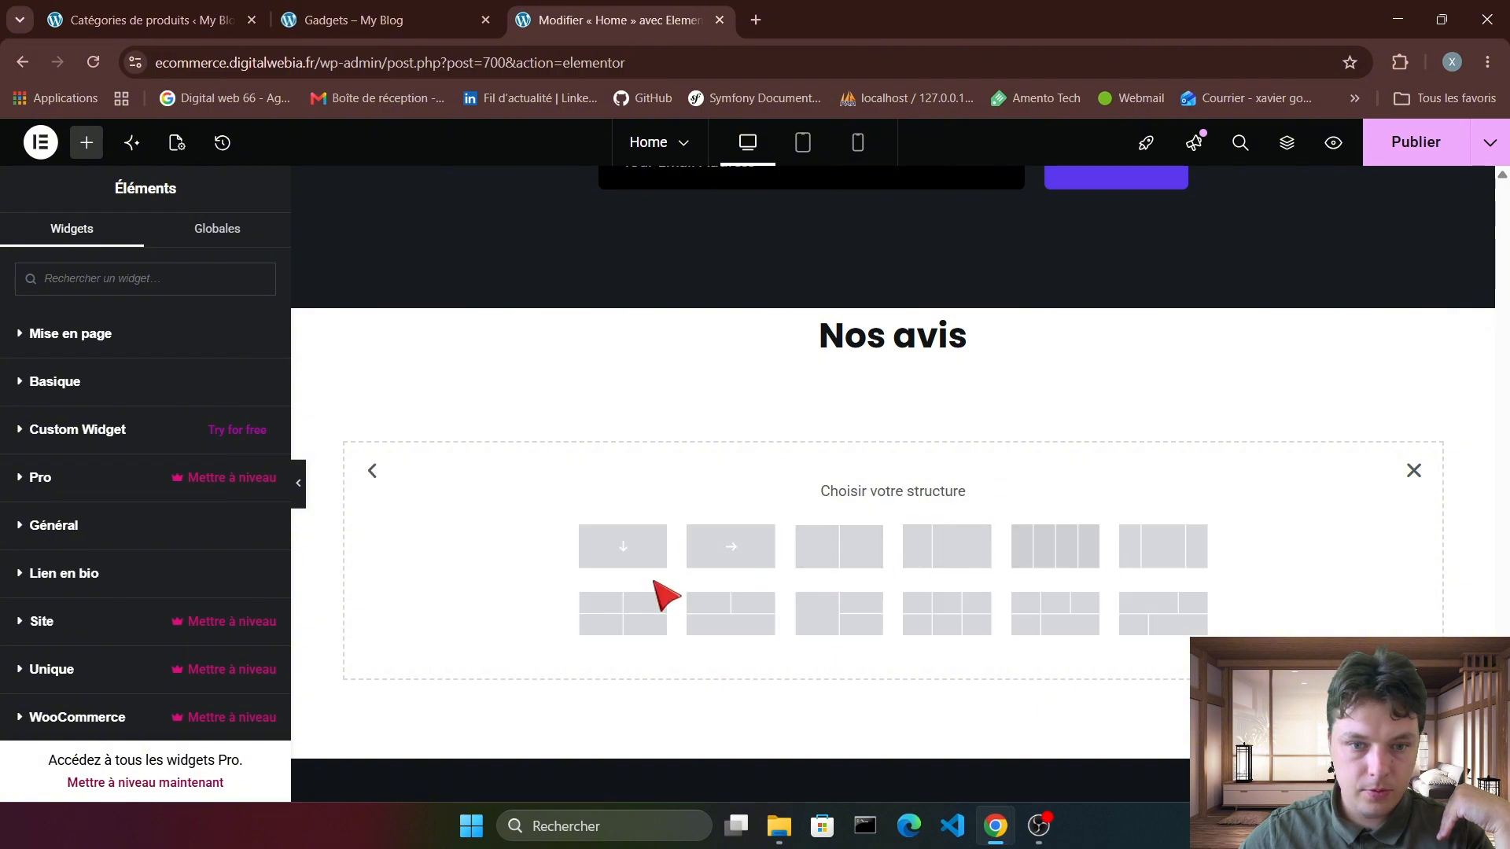
left_click(1054, 551)
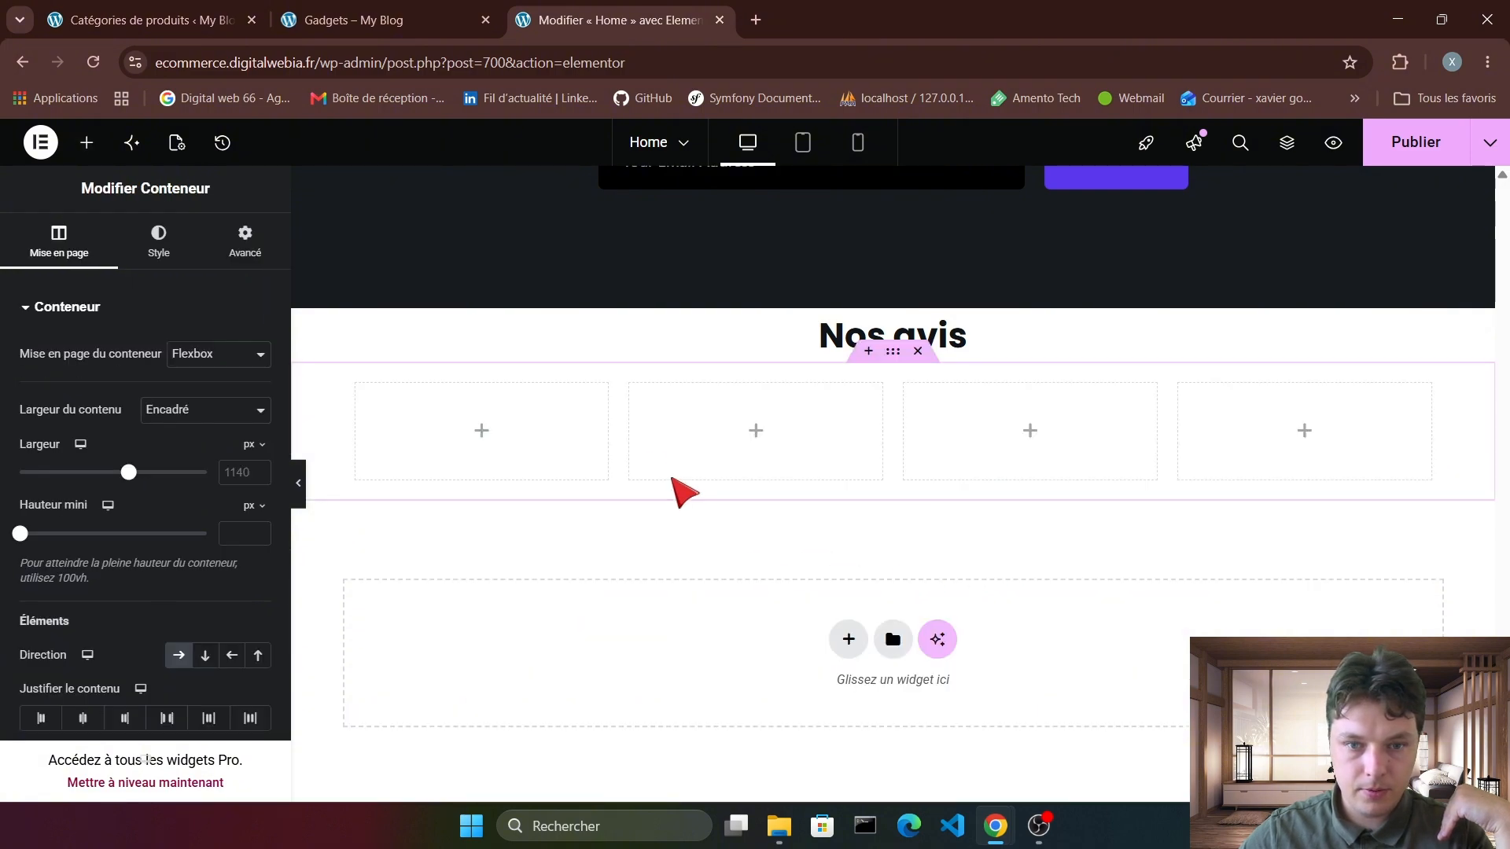
Insert a Notation star-rating widget in the first of the four columns under "Nos avis".
left_click(87, 142)
type("rev")
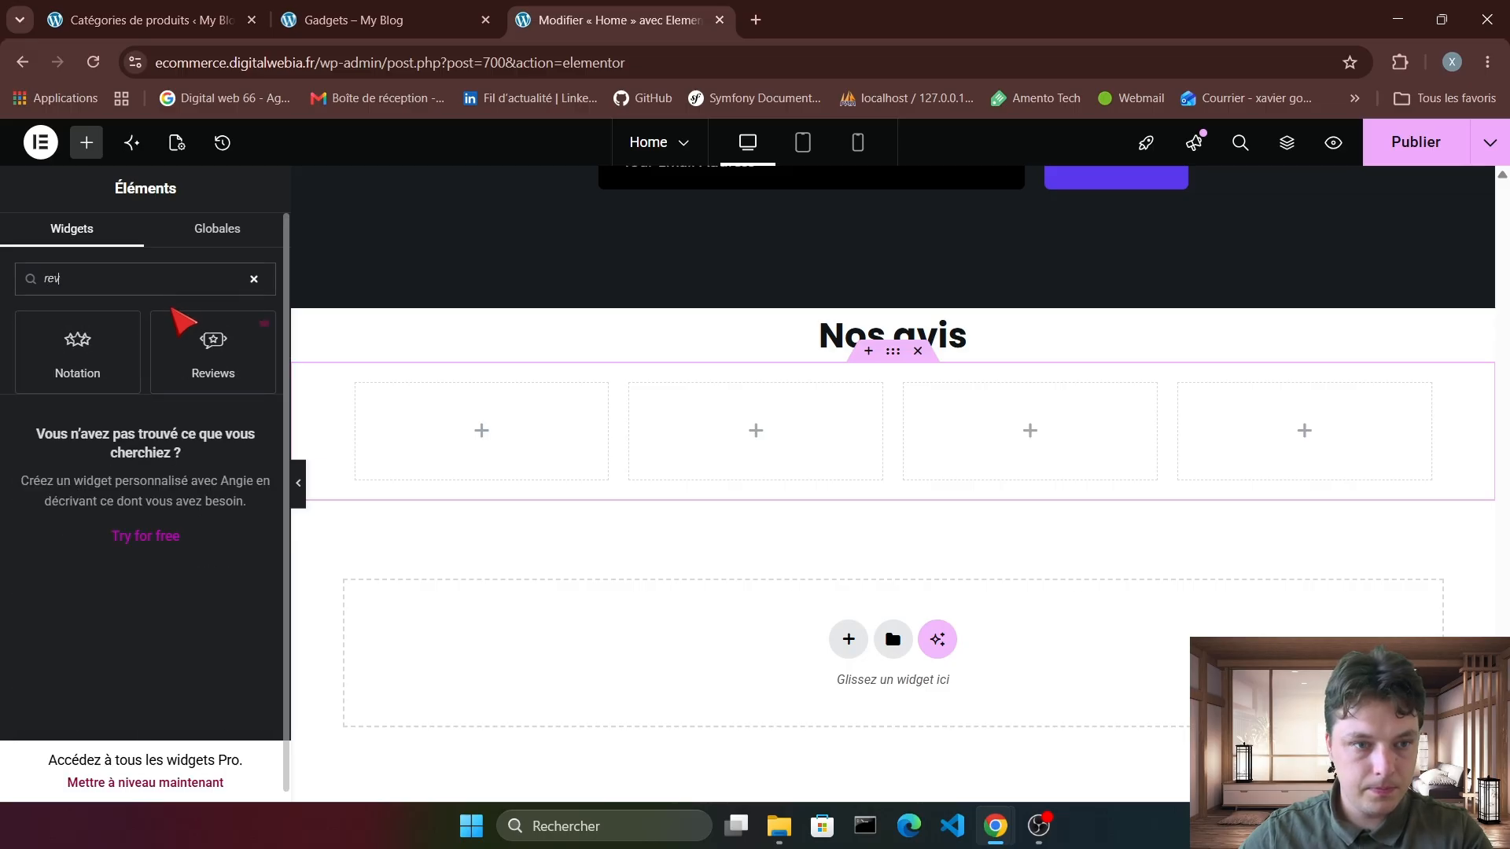
left_click_drag(86, 350, 499, 438)
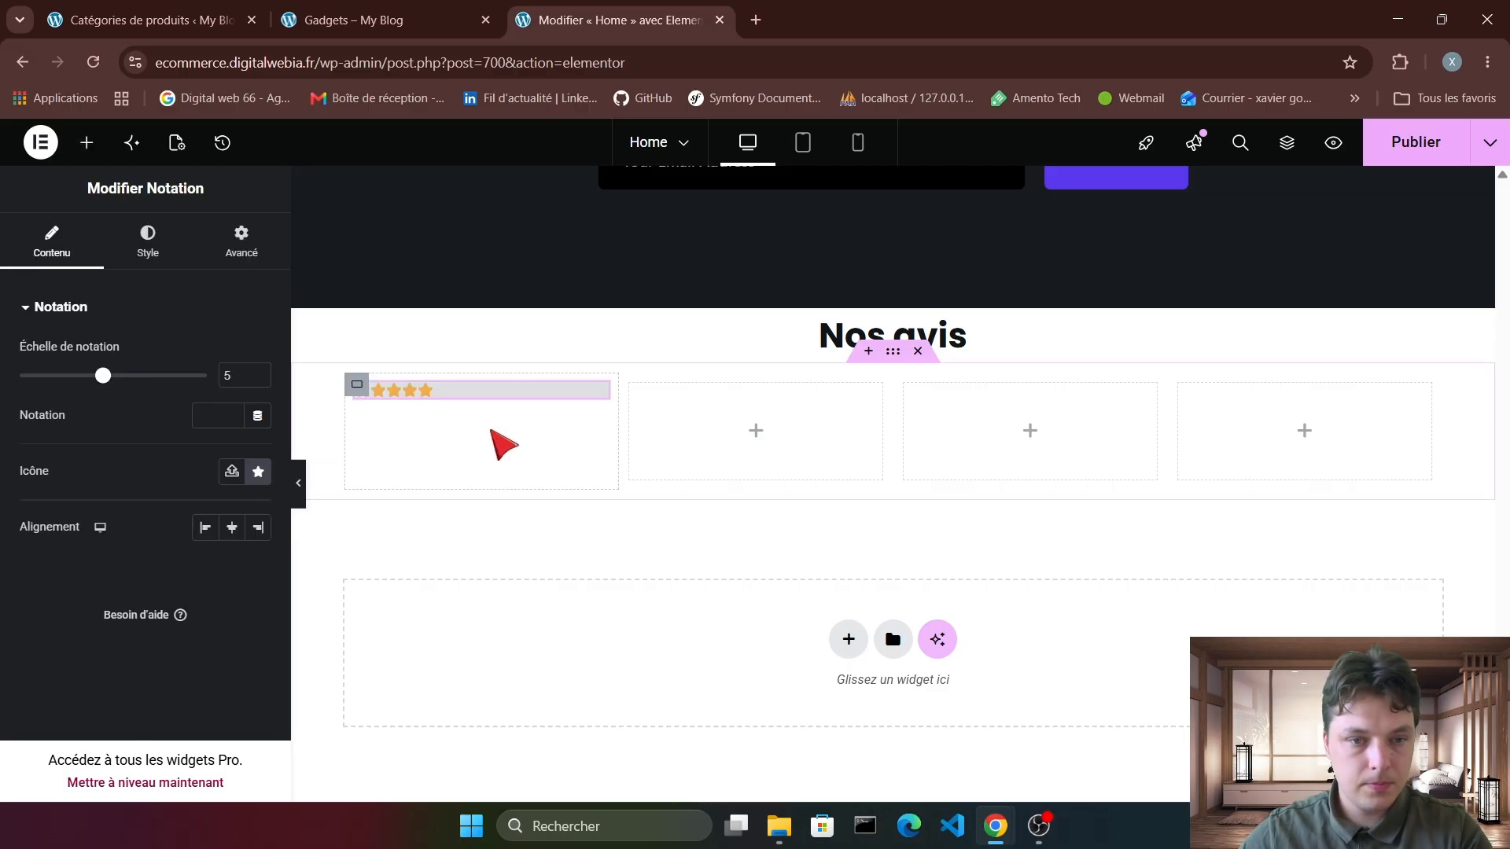
Duplicate the star-rating widget and place a copy in each of the other three columns under "Nos avis".
right_click(479, 399)
left_click(539, 363)
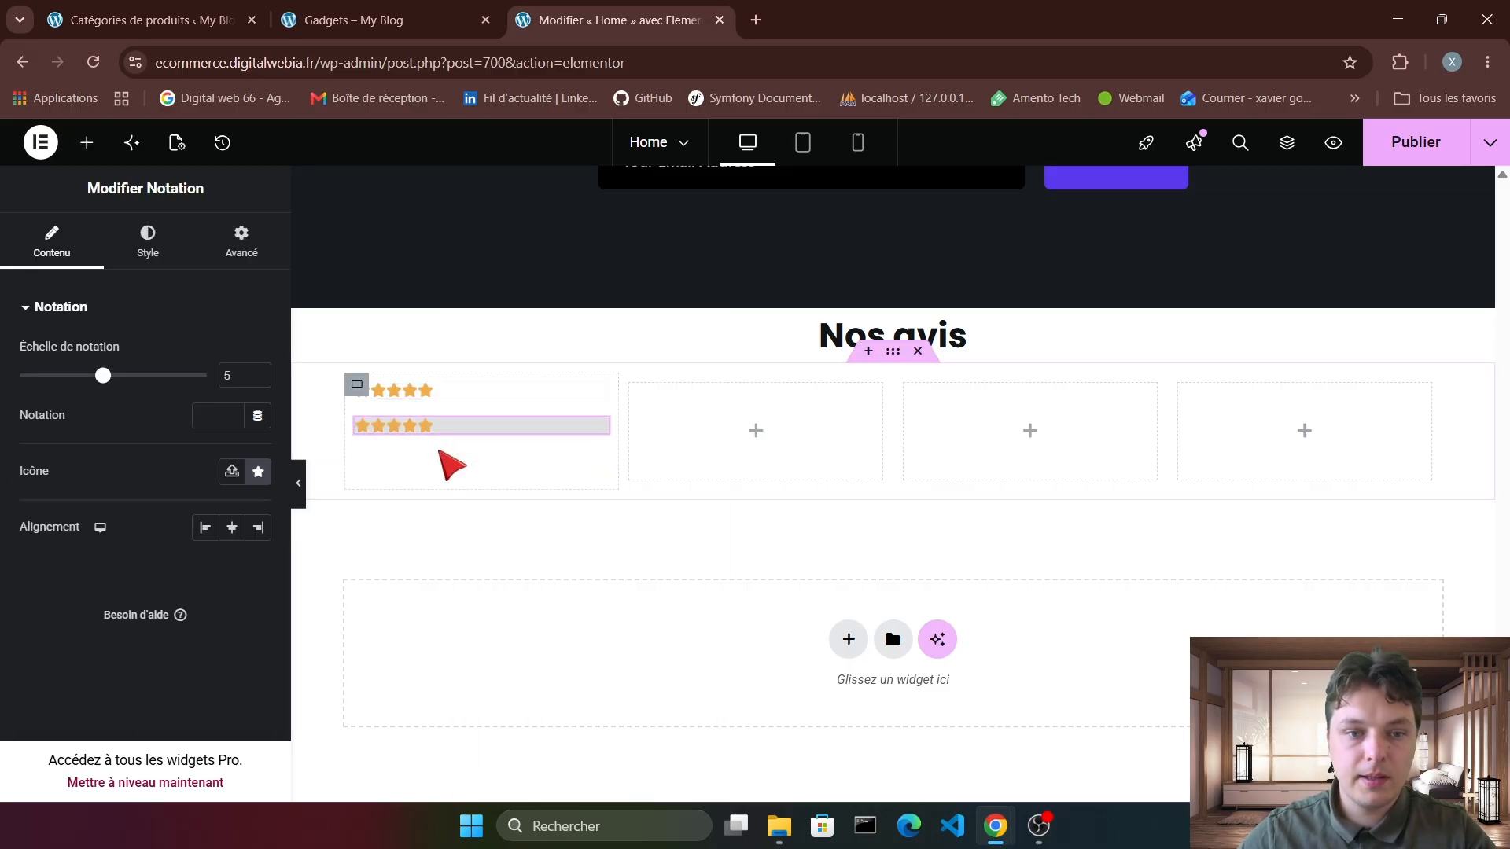
left_click_drag(431, 438, 806, 436)
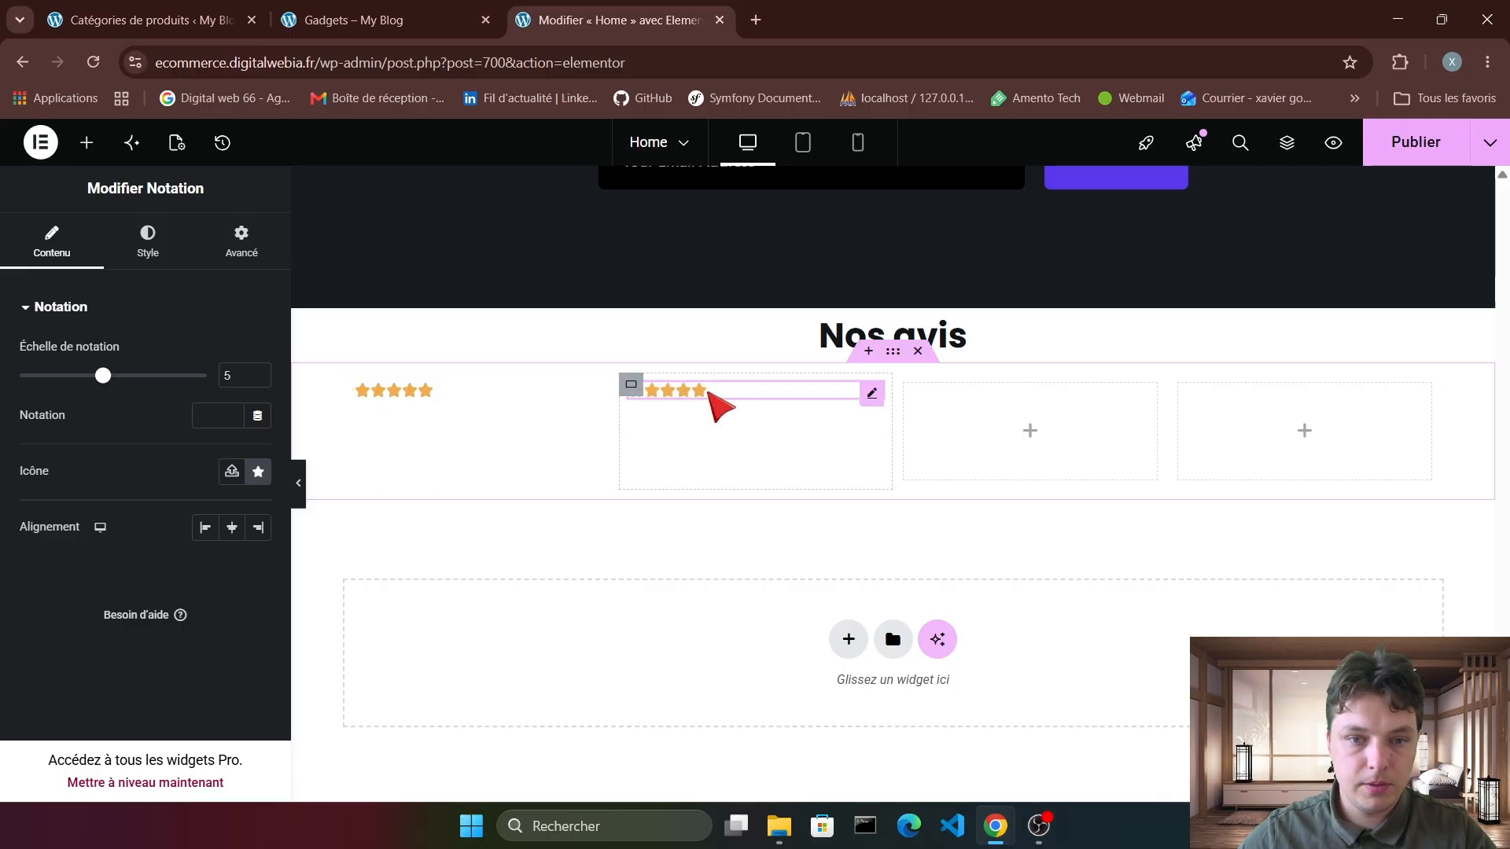
right_click(716, 397)
left_click(784, 382)
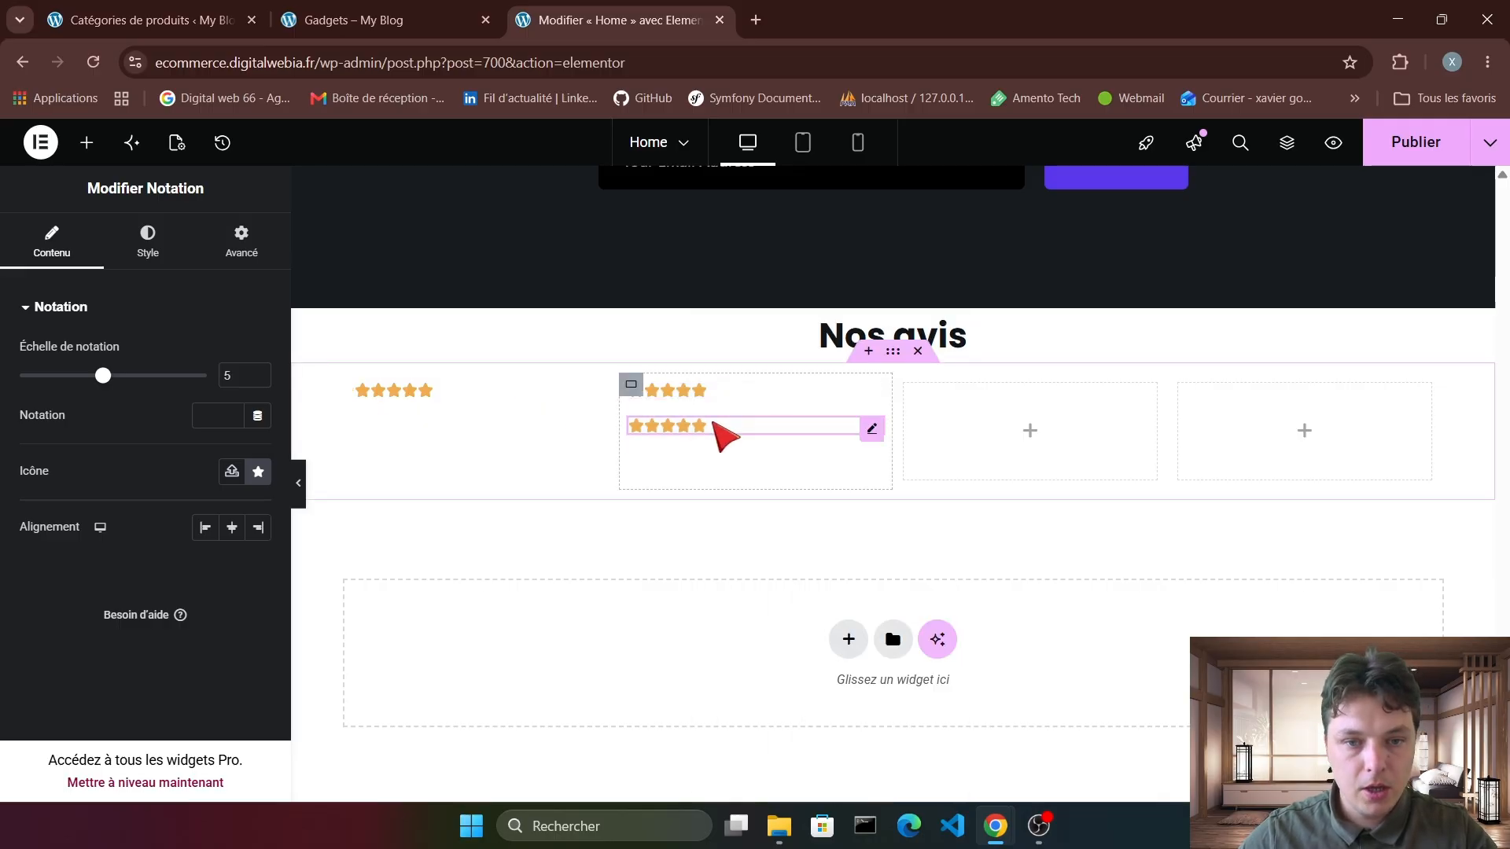
left_click_drag(724, 437, 1239, 441)
right_click(974, 398)
left_click(1029, 363)
Center-align the star-rating widgets in all four review columns.
left_click(714, 392)
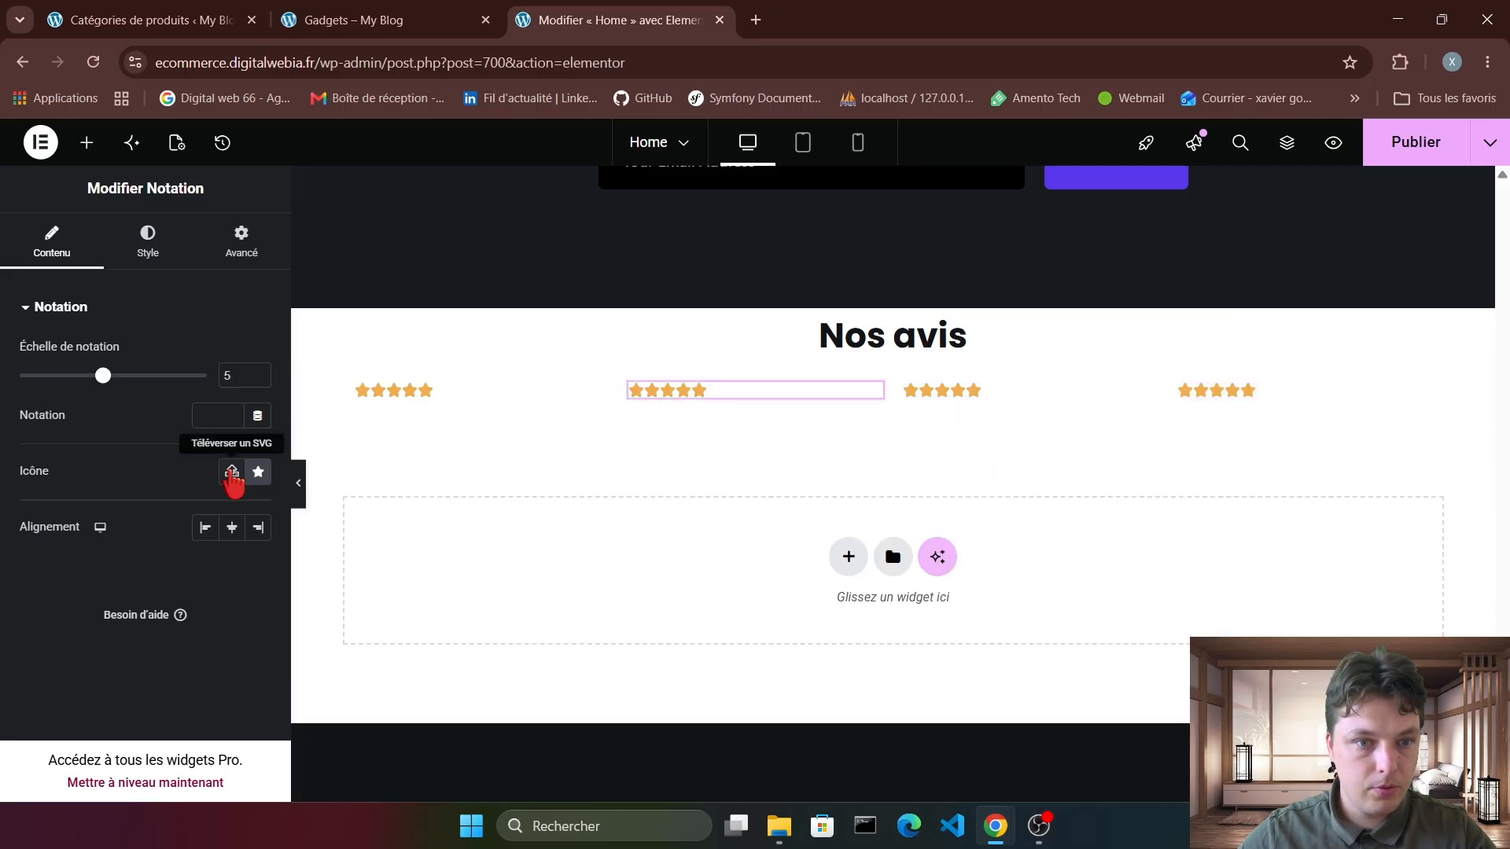
left_click(231, 527)
left_click(415, 393)
left_click(232, 527)
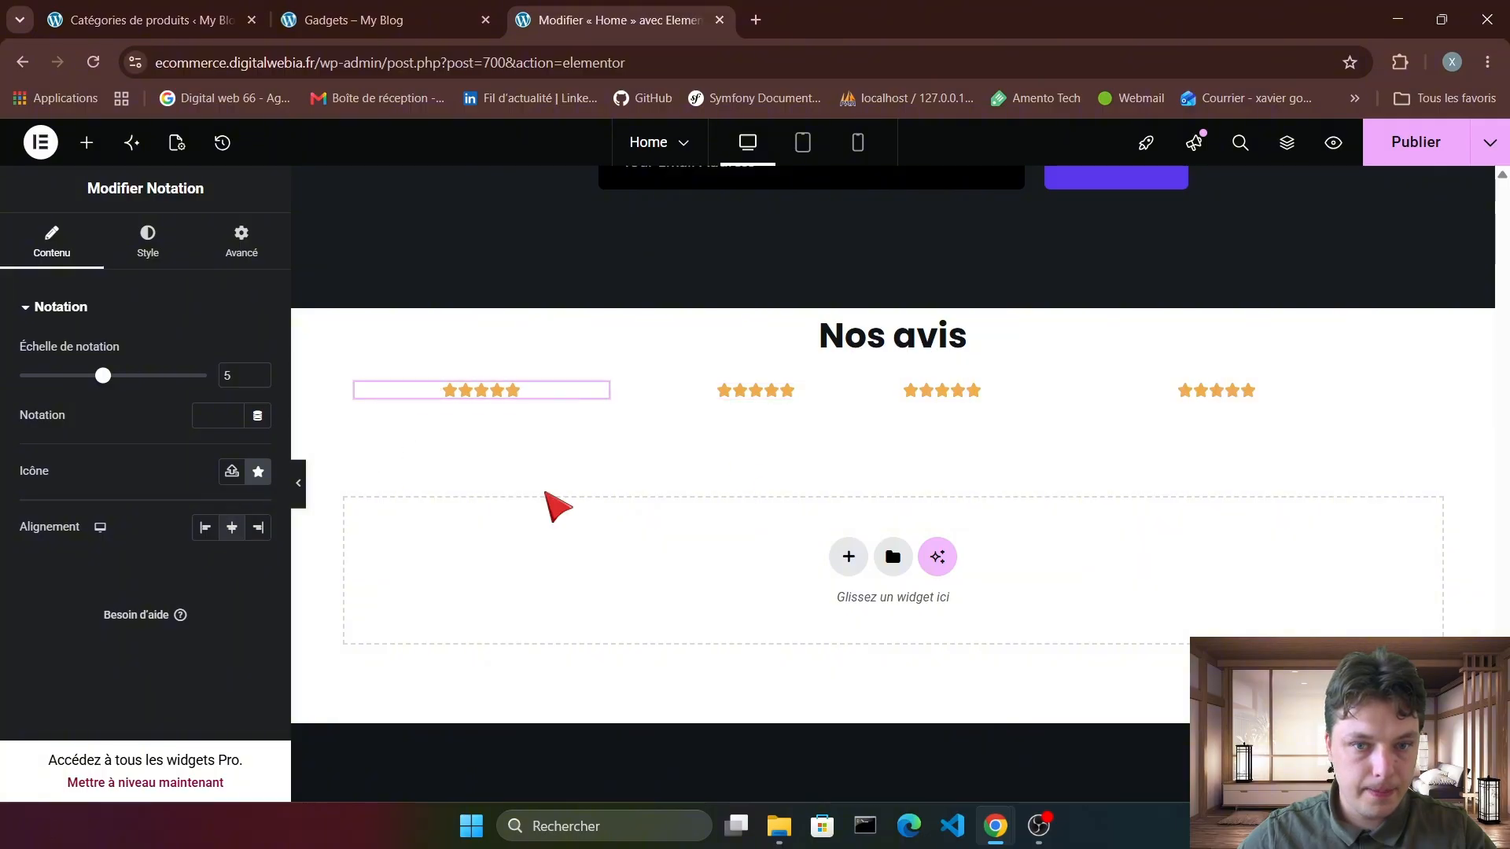
left_click(1022, 393)
left_click(231, 527)
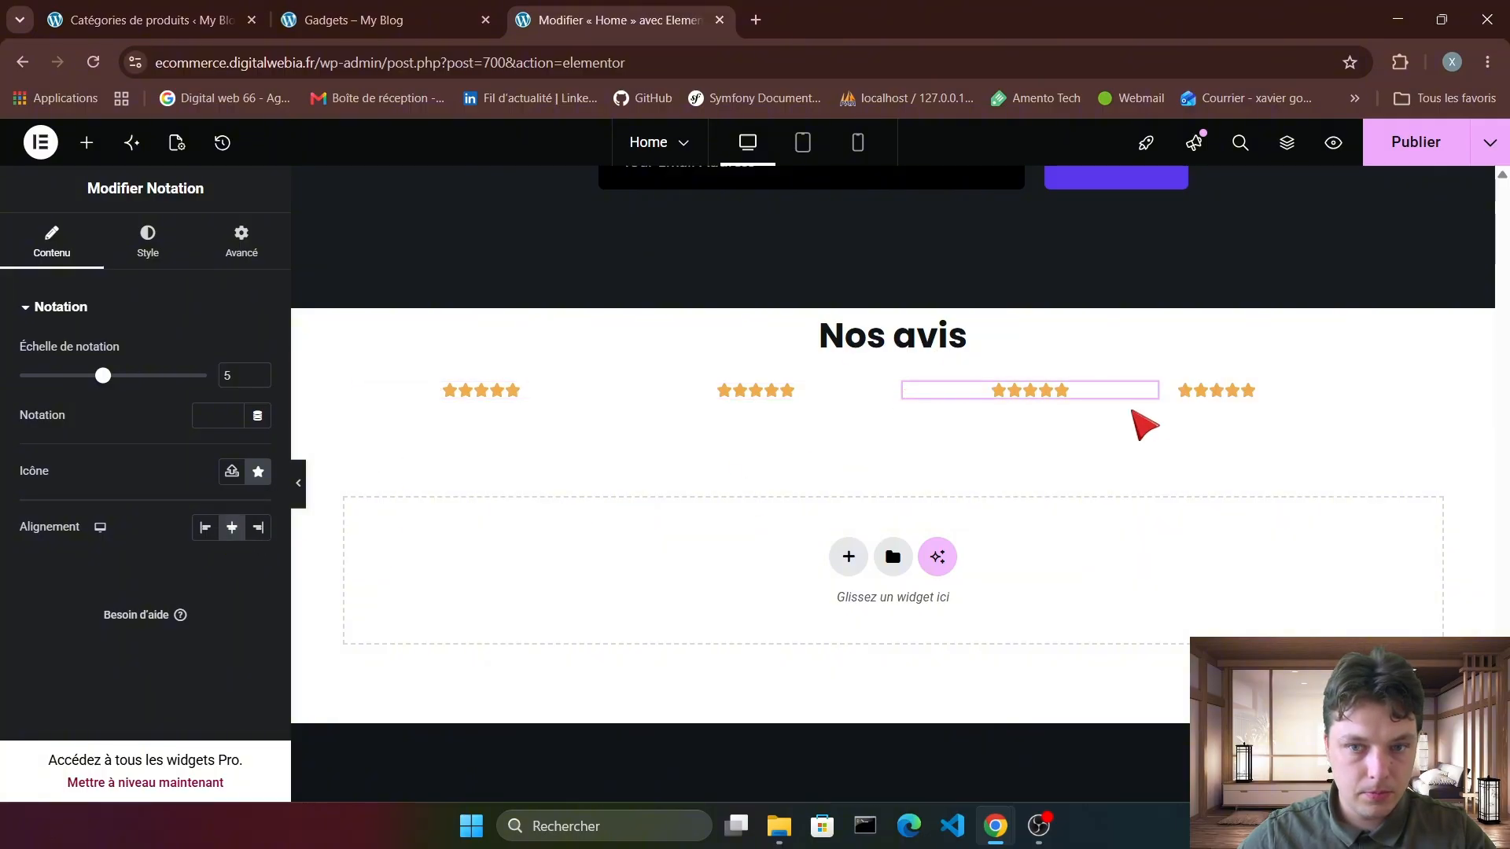
left_click(1239, 393)
left_click(232, 527)
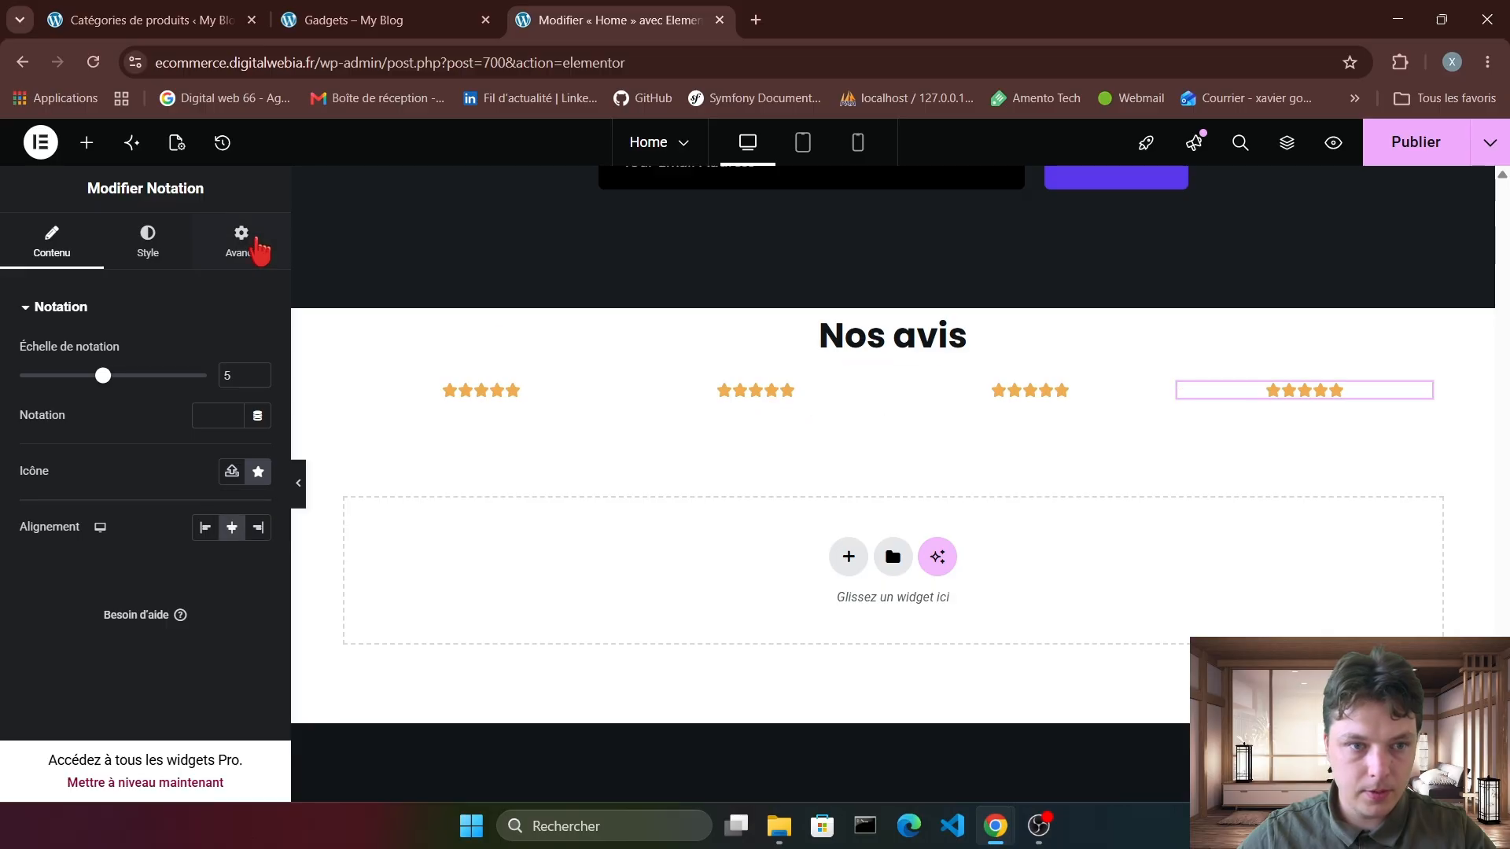
Insert an Éditeur de texte widget below the stars in the first review column and center its text.
left_click(87, 142)
type("tex")
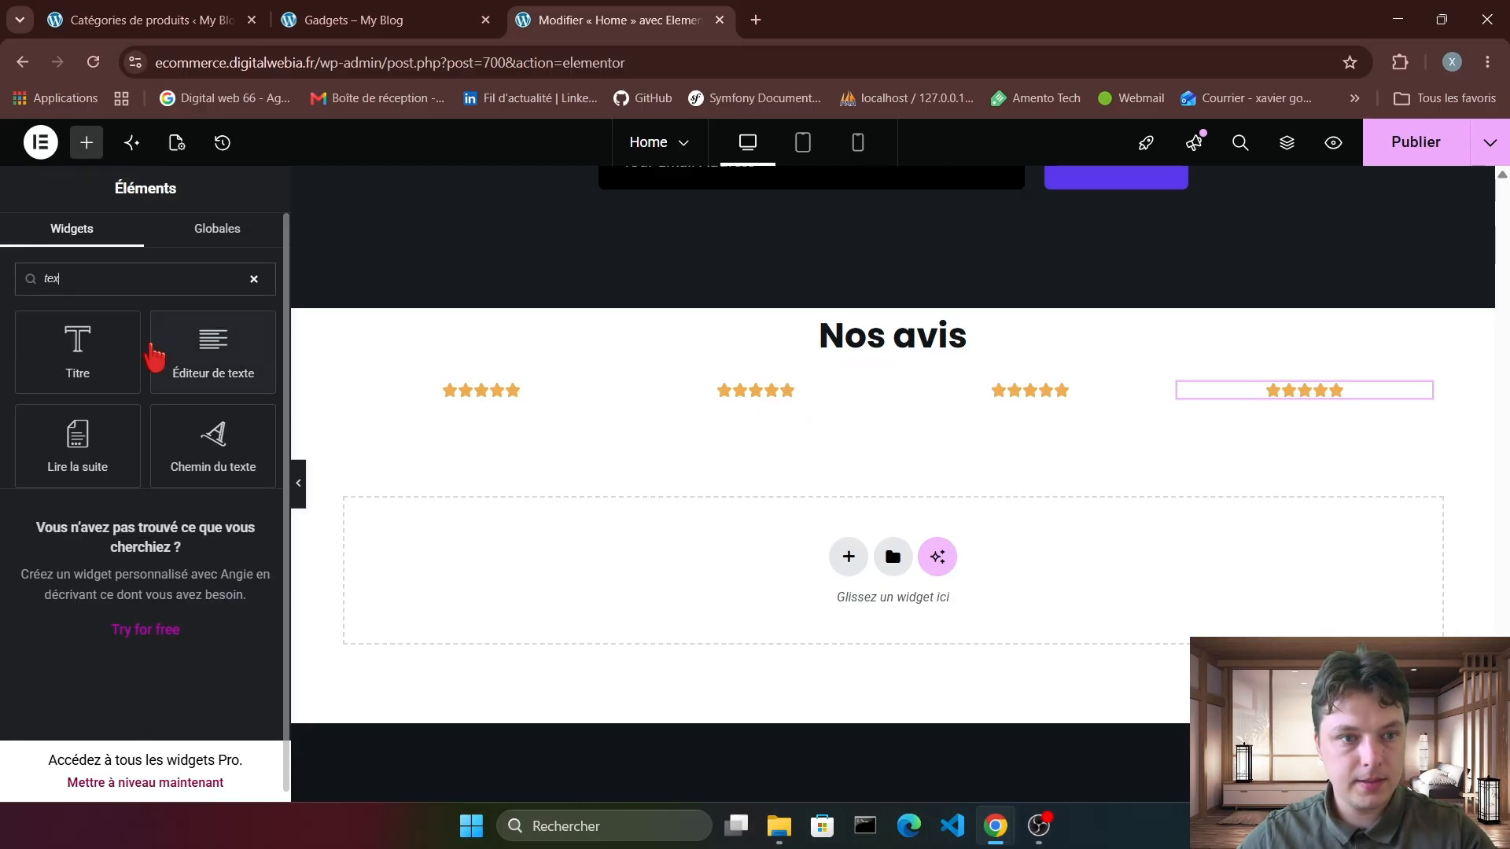
left_click_drag(208, 363, 522, 411)
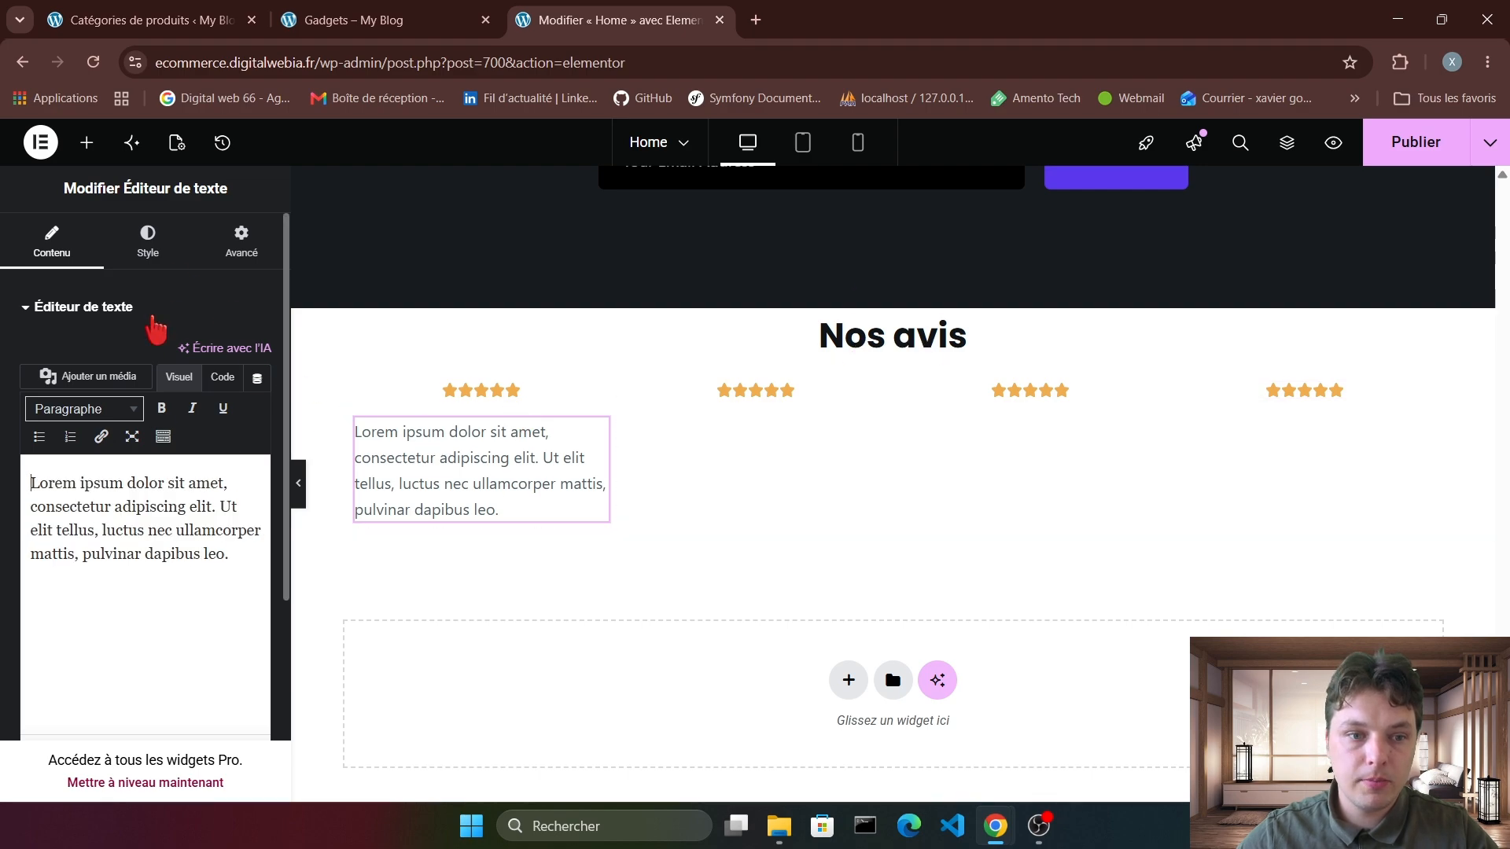
left_click(149, 243)
left_click(207, 357)
Duplicate the centered text widget and place the copy below the stars in the second review column.
right_click(512, 460)
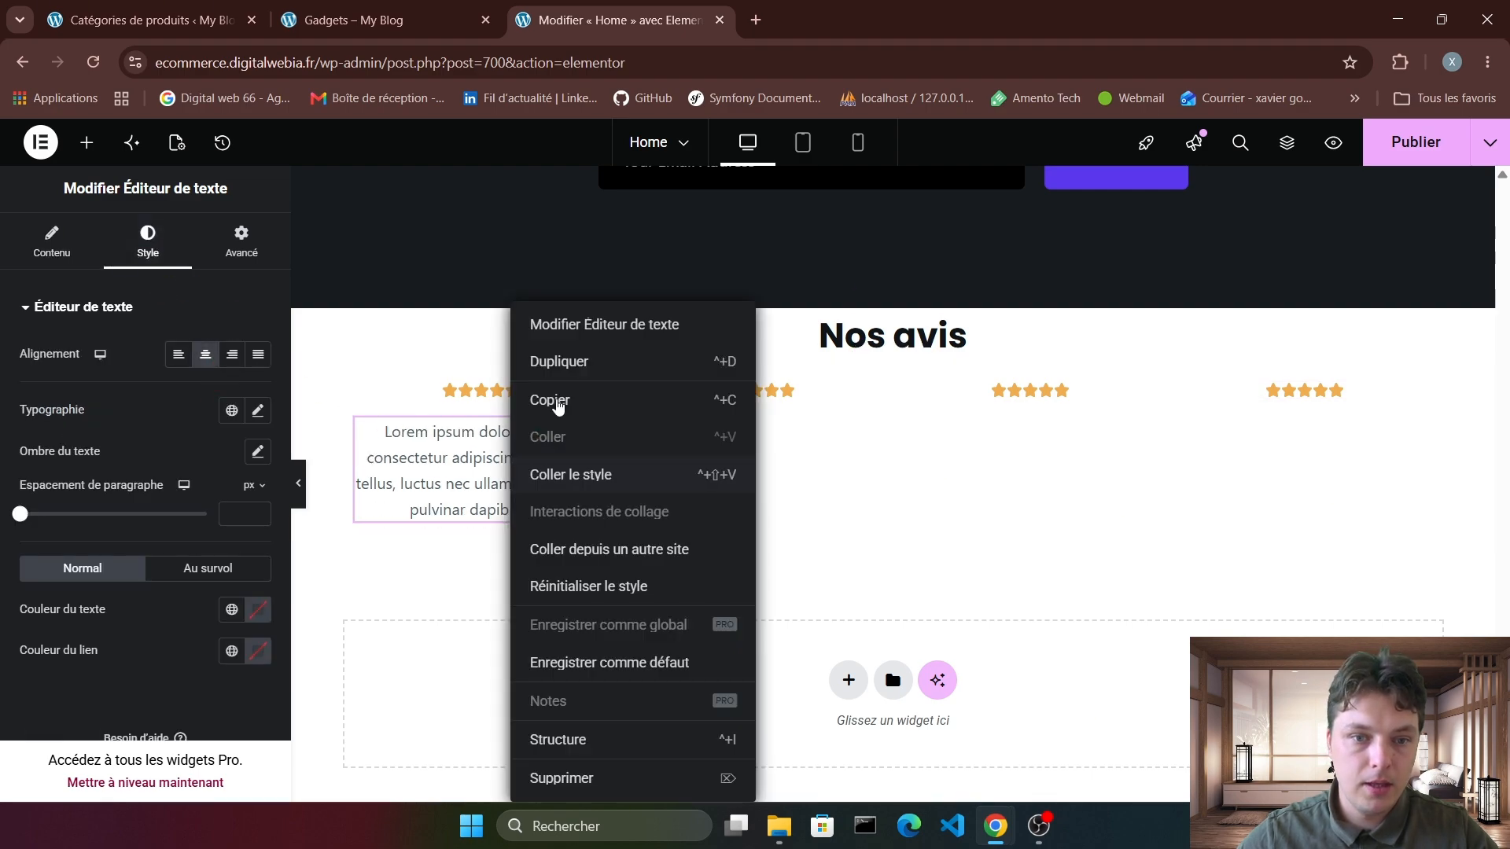
left_click(582, 363)
left_click_drag(515, 499, 794, 440)
left_click_drag(691, 407, 617, 424)
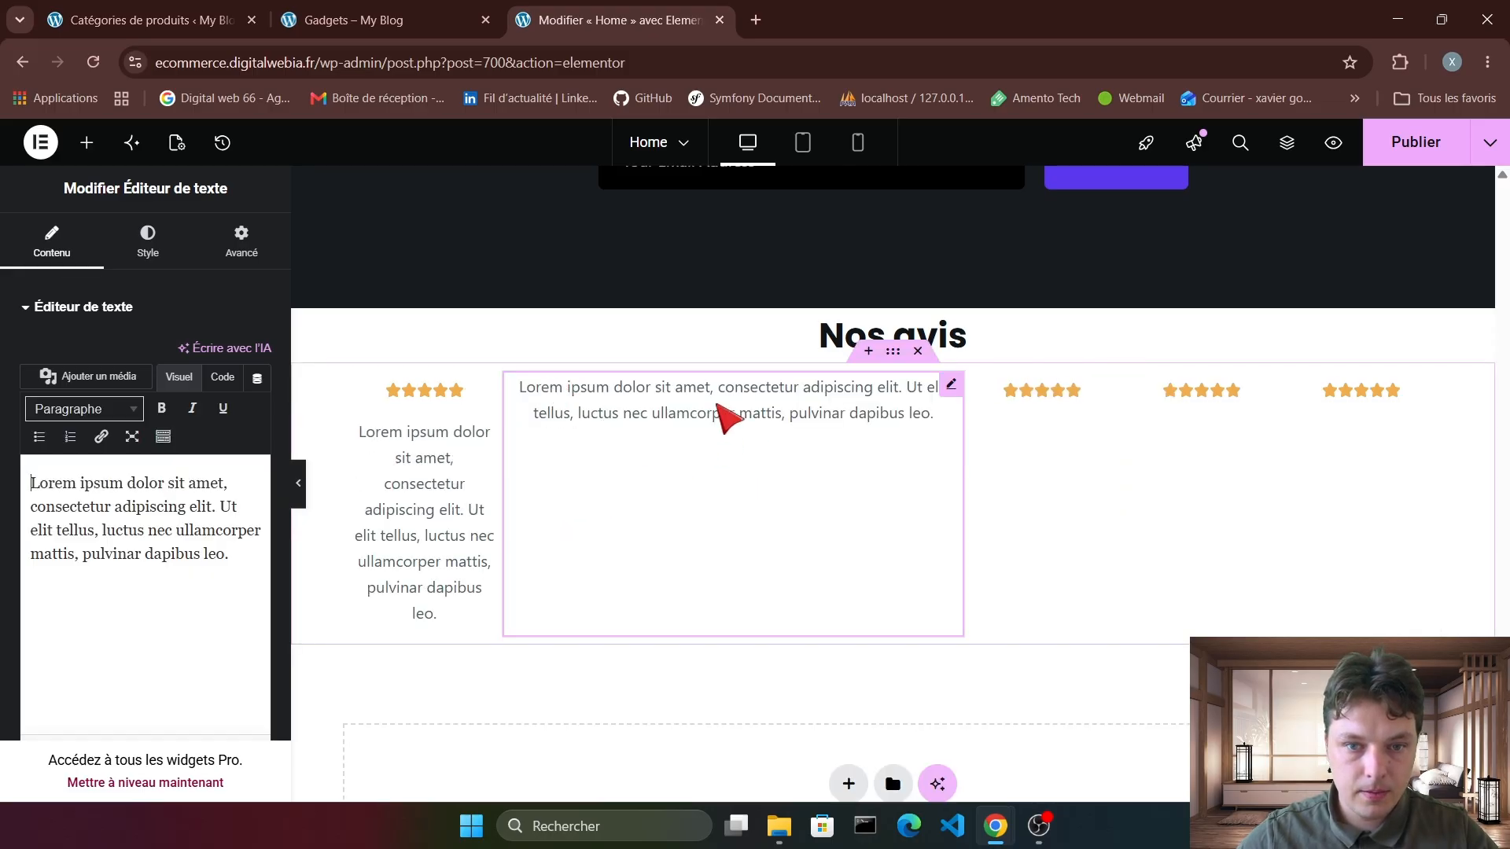
left_click_drag(722, 414, 1195, 417)
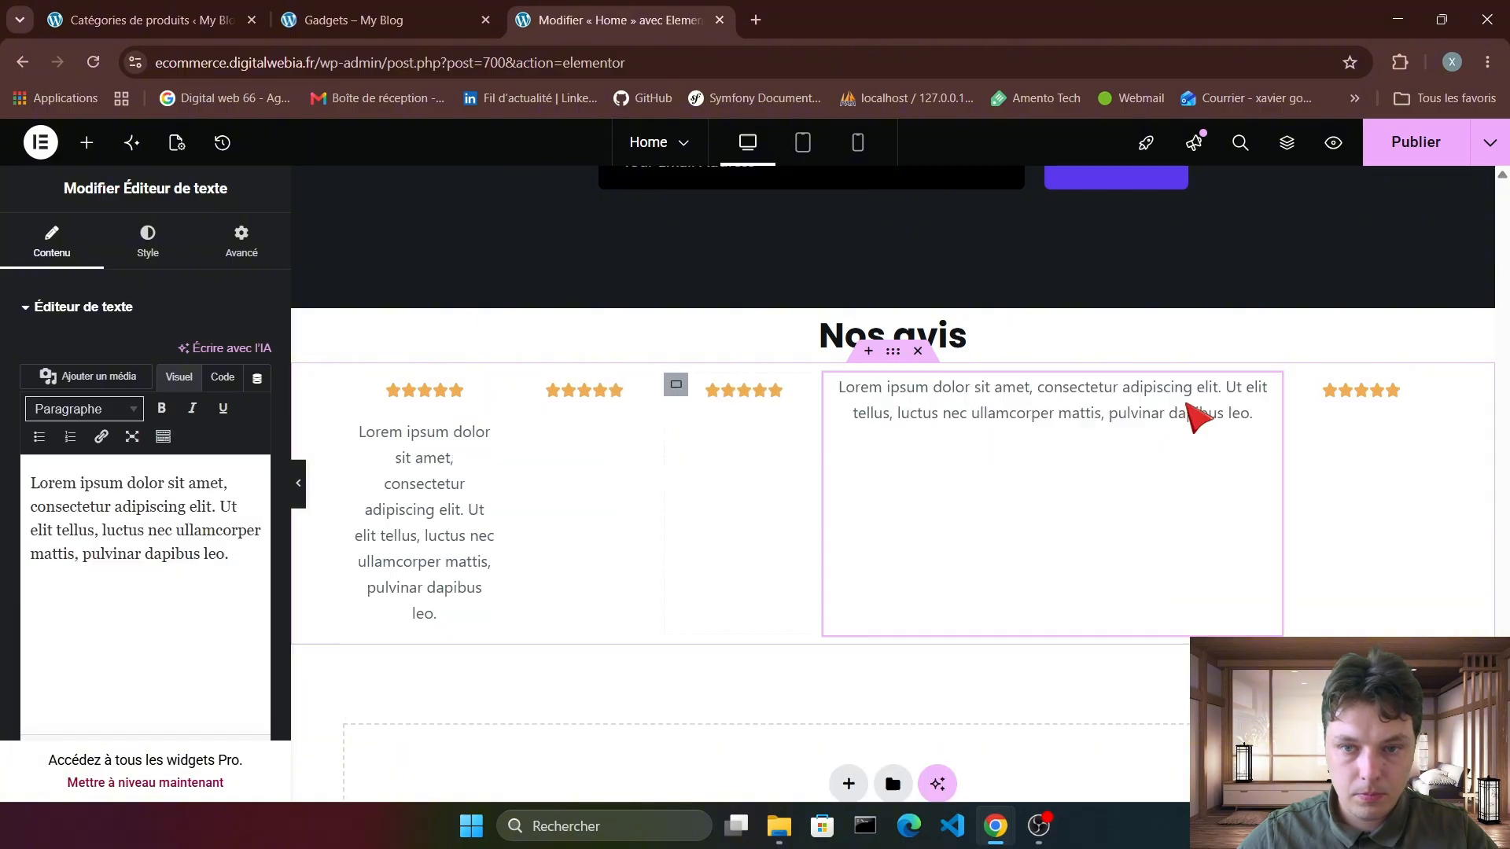
left_click_drag(955, 415, 798, 475)
left_click_drag(759, 415, 596, 401)
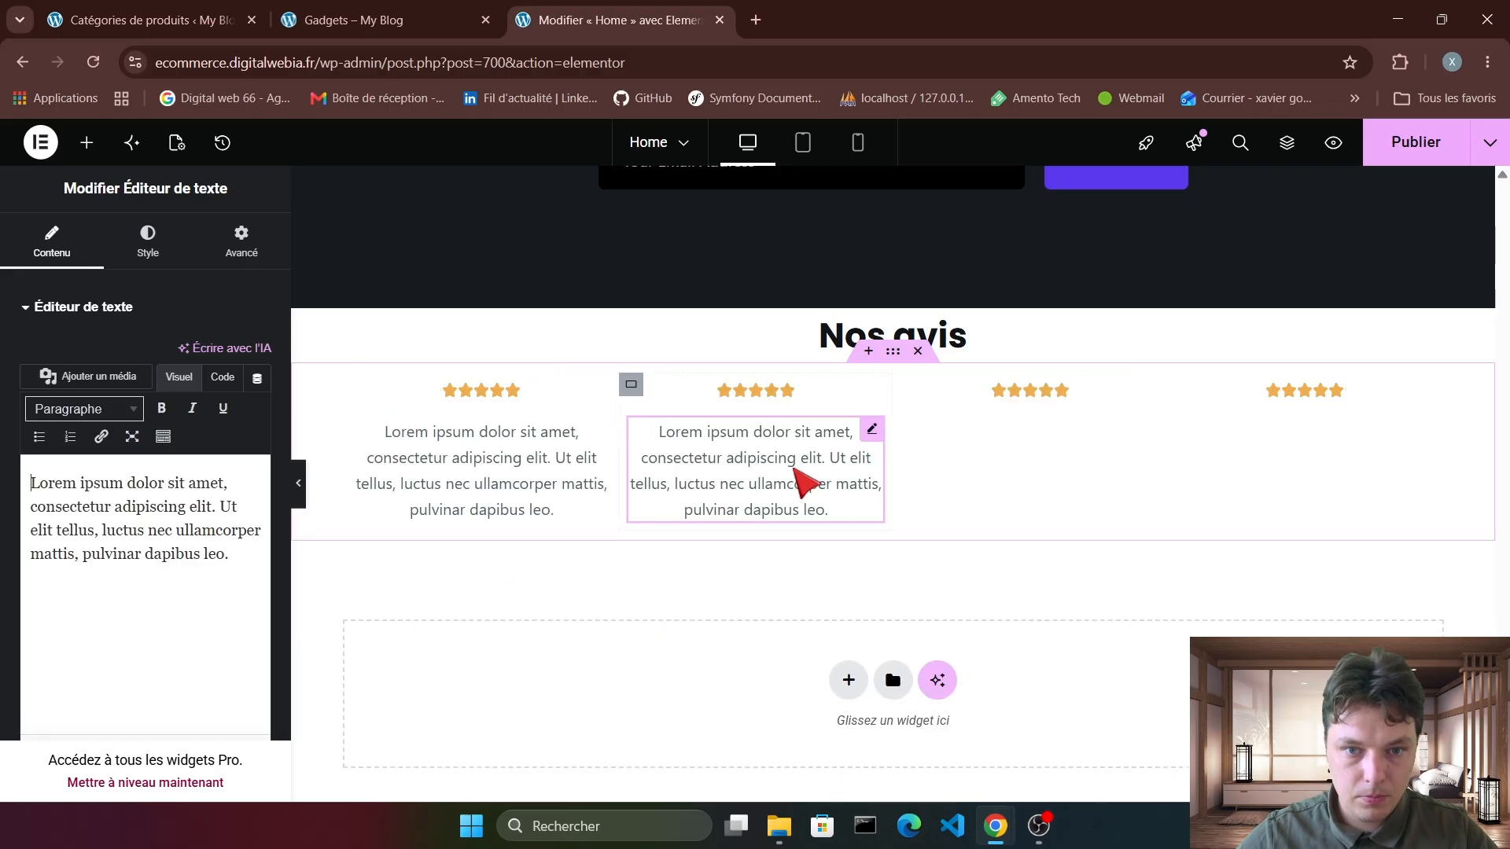
Duplicate the completed second review column and delete the two columns that contain only stars.
right_click(802, 472)
left_click(709, 437)
right_click(630, 389)
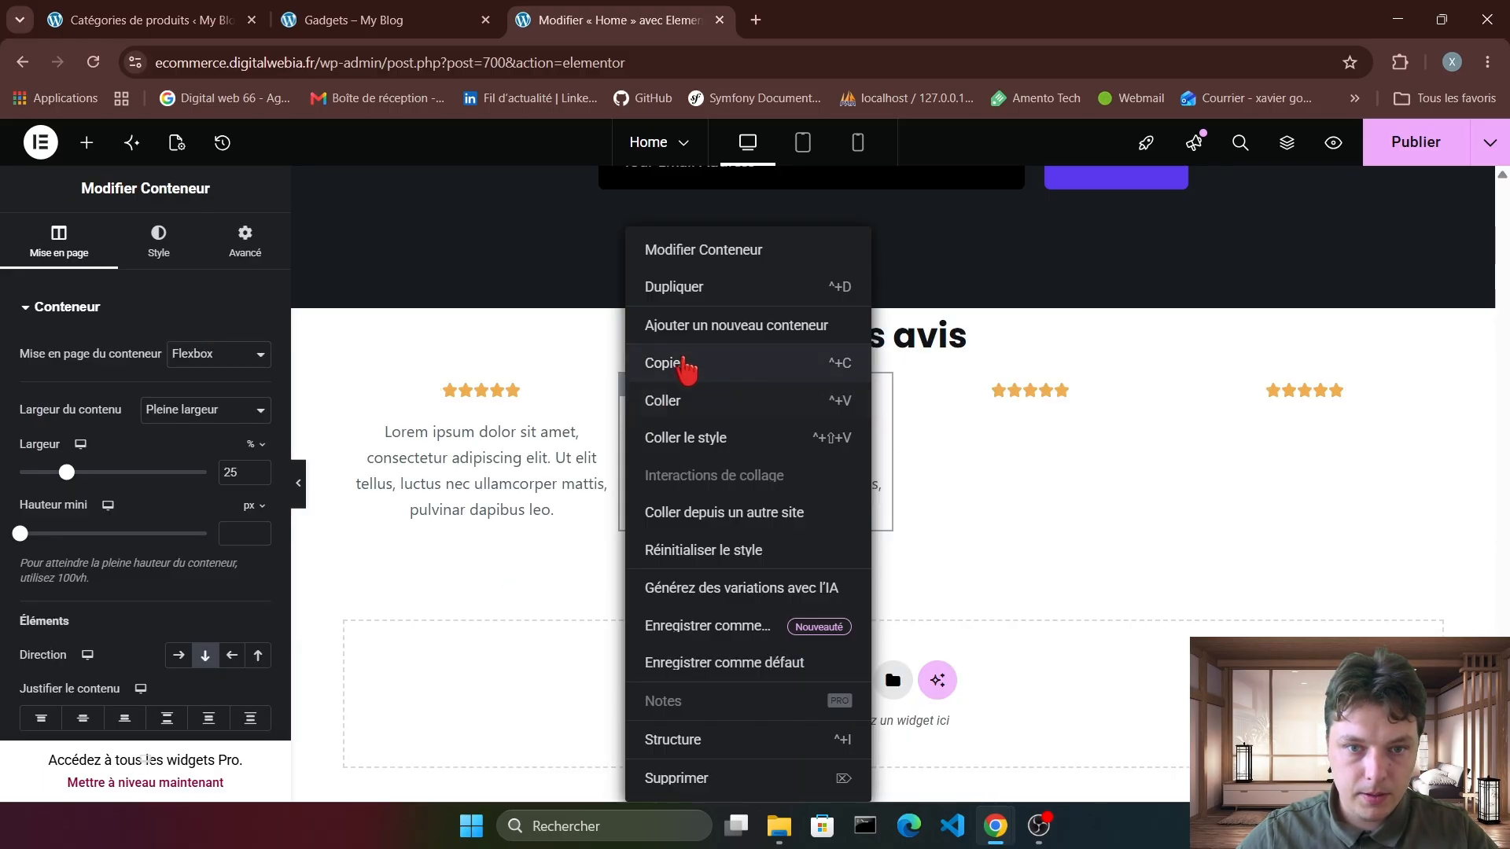
left_click(693, 298)
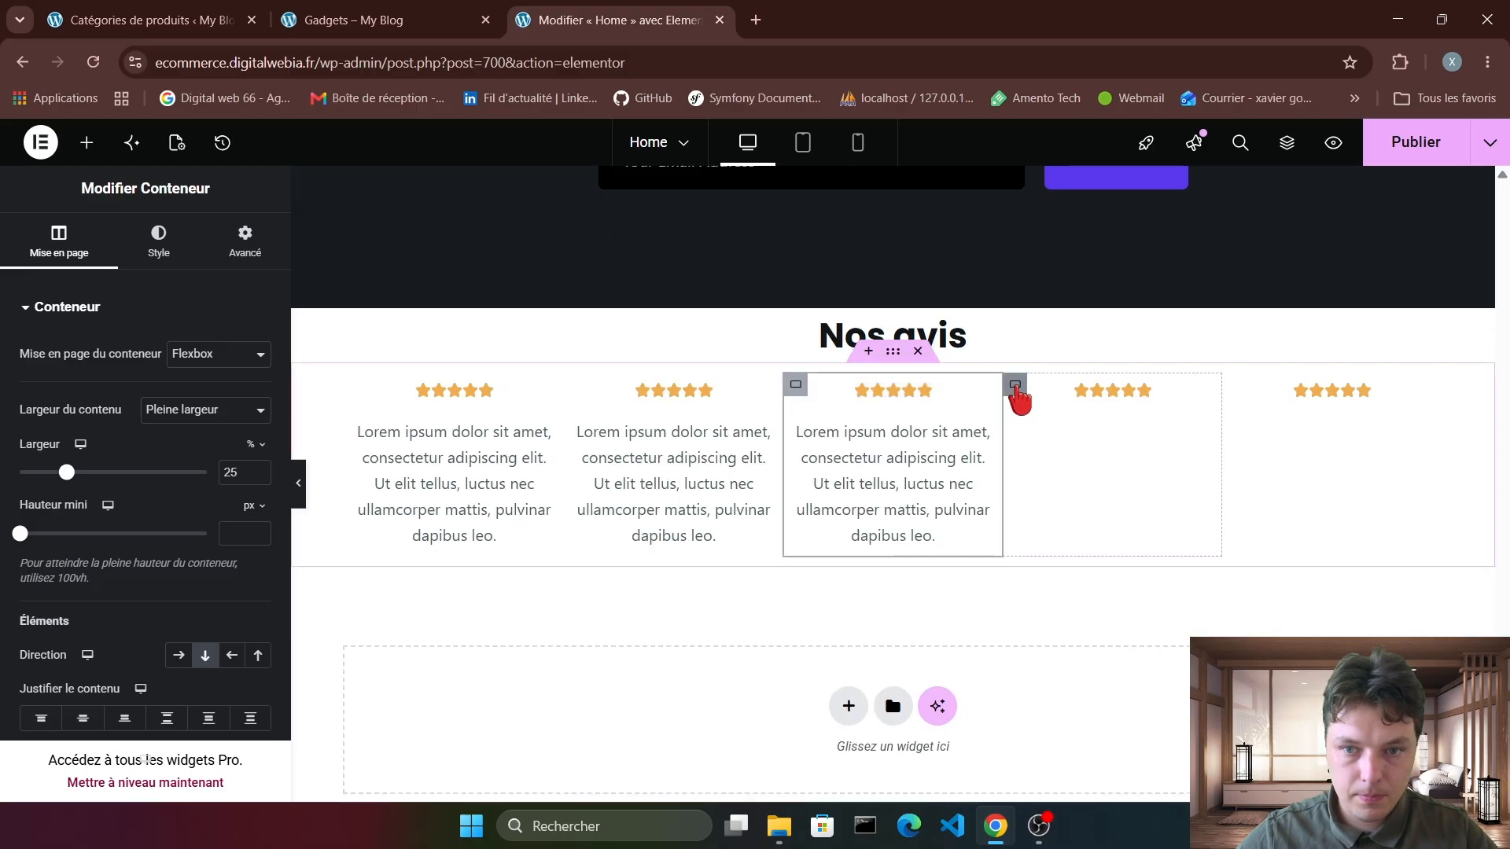
right_click(1014, 390)
left_click(1097, 775)
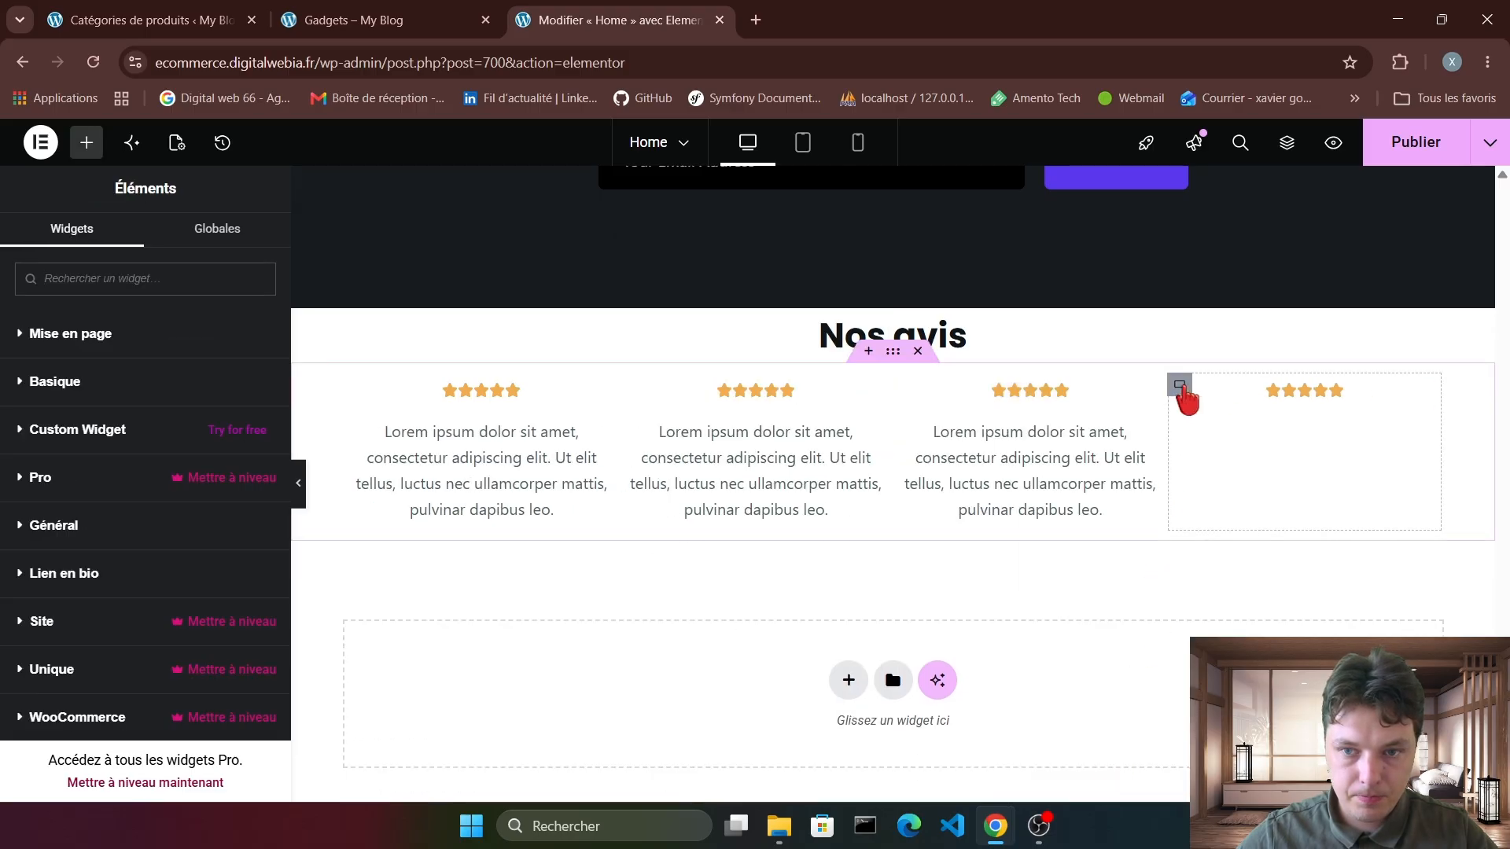
right_click(1182, 386)
left_click(1258, 775)
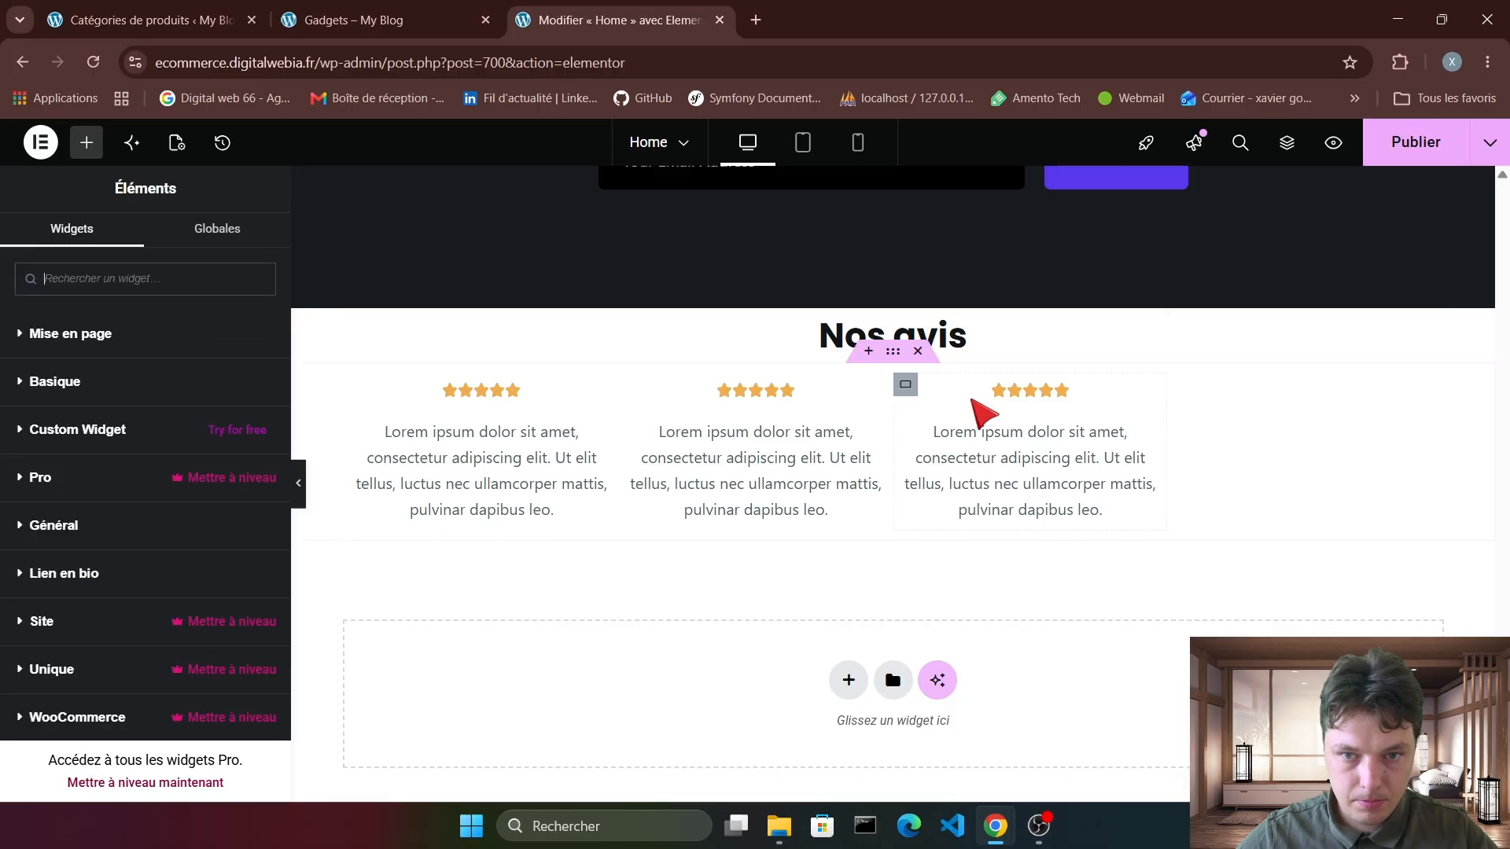
Duplicate the third review column to make a fourth column with stars and text.
scroll(1002, 449, "up", 4)
scroll(1022, 503, "down", 2)
right_click(906, 585)
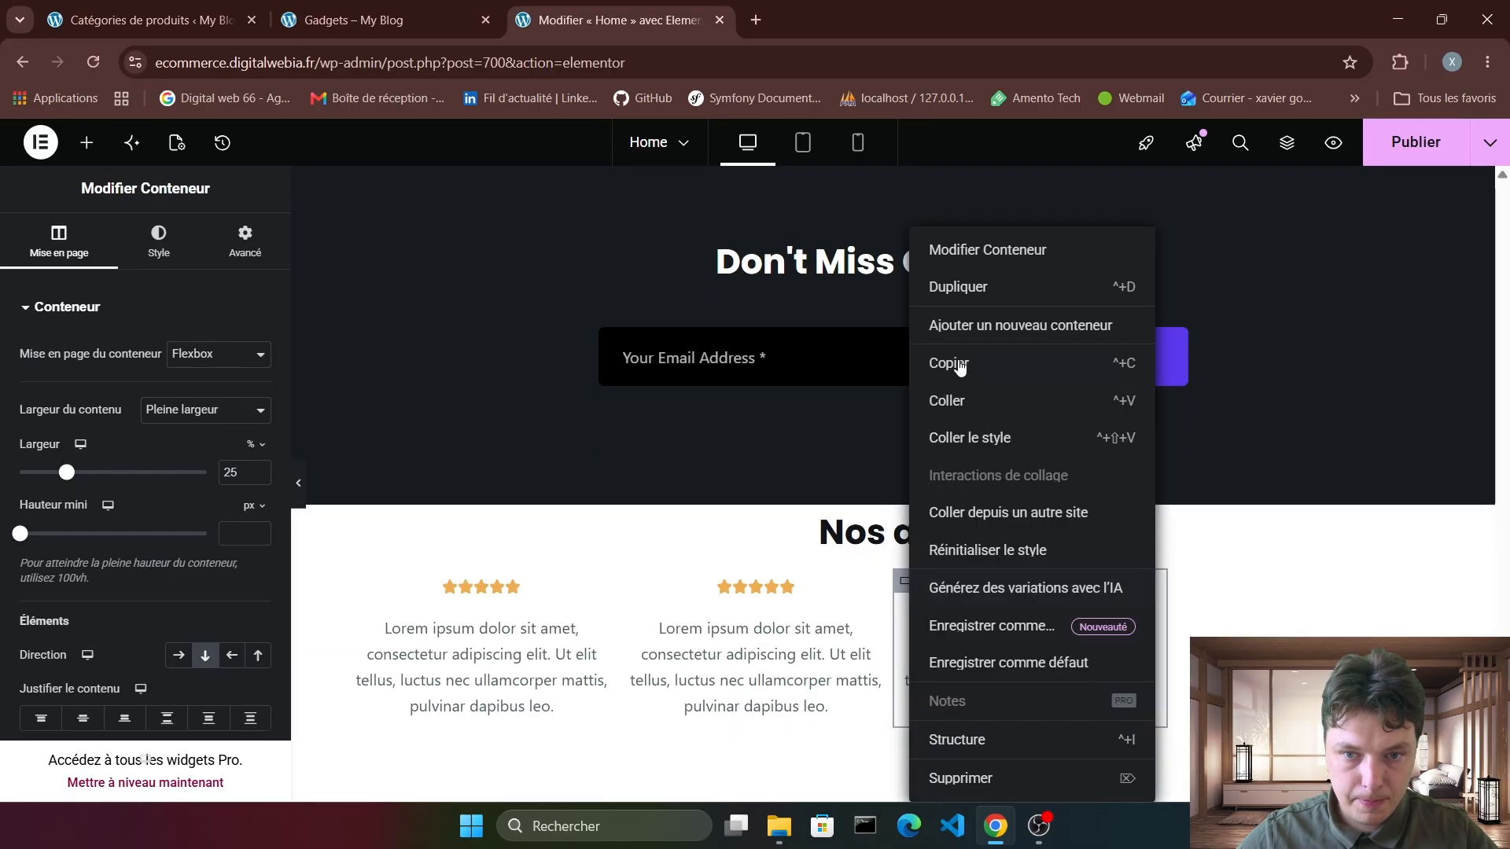
left_click(979, 297)
Move the "Nos avis" title container up to just above the Latest News section.
scroll(1034, 539, "up", 10)
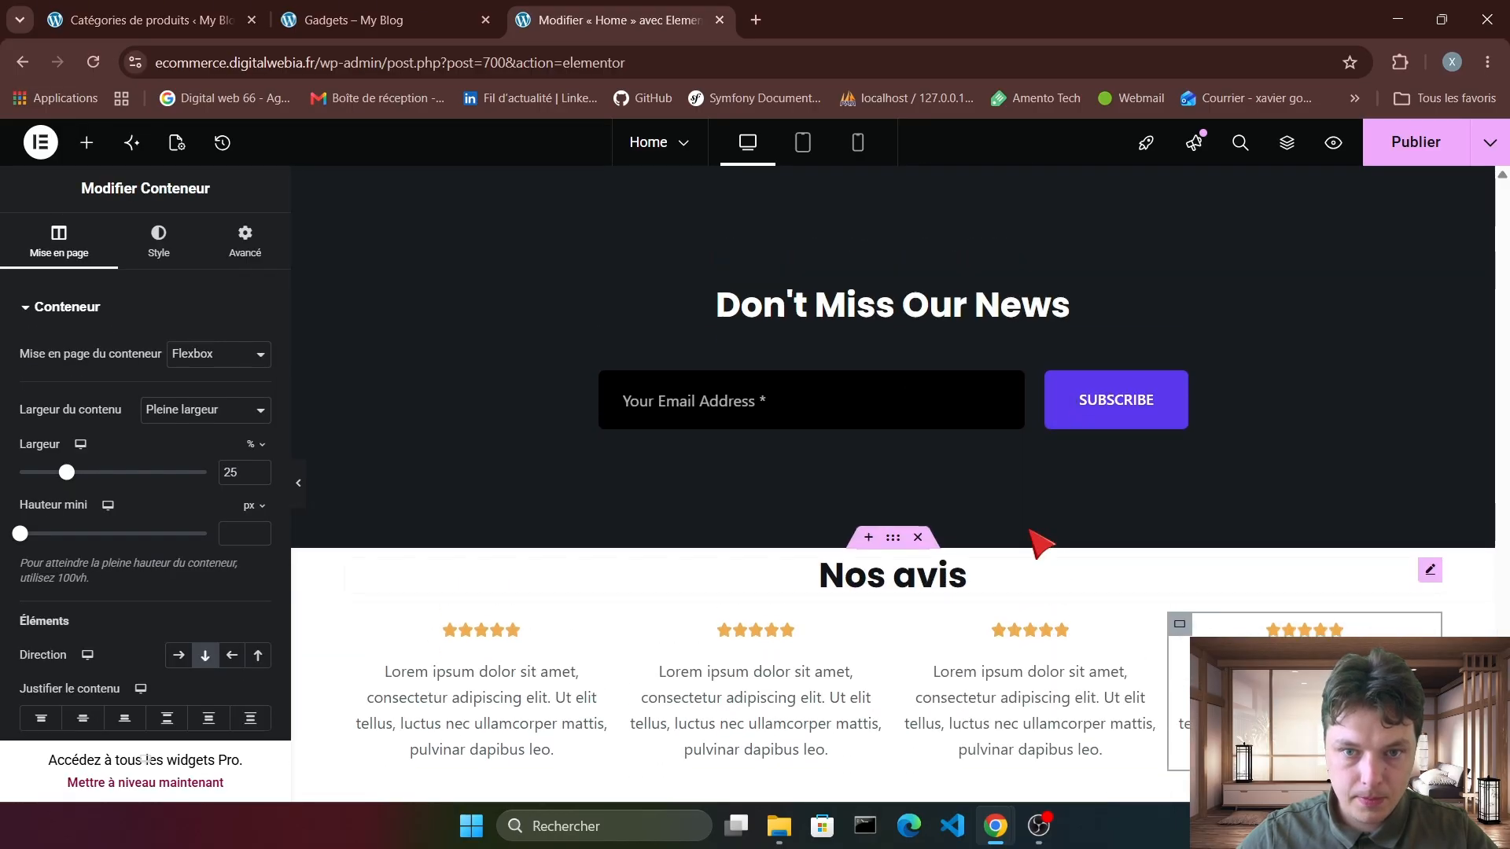
scroll(1004, 539, "down", 5)
scroll(879, 515, "down", 5)
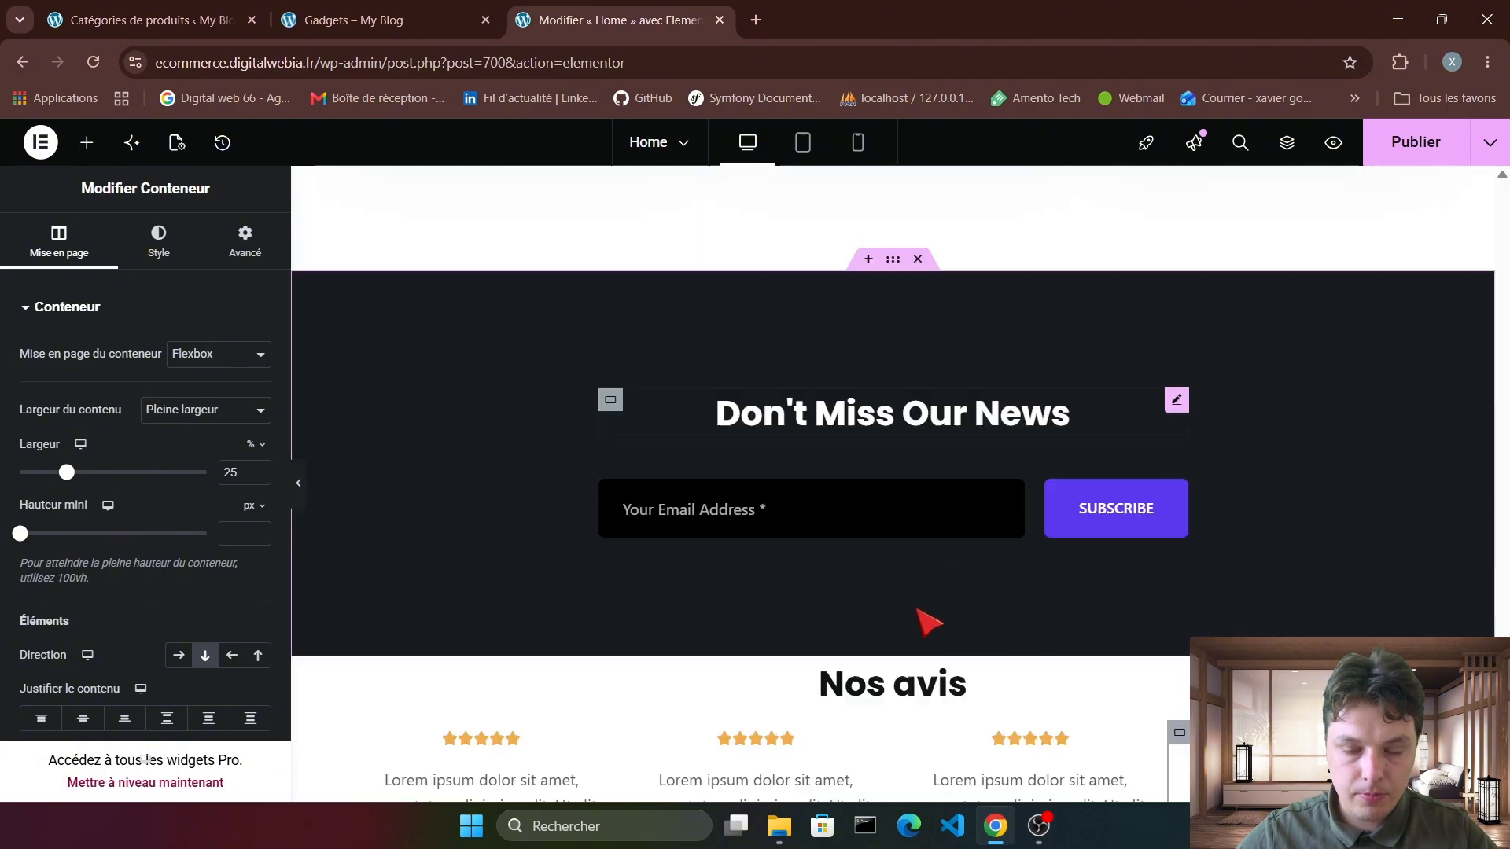
left_click_drag(892, 397, 865, 423)
Move the four-column reviews container up to sit between the "Nos avis" title and the Latest News heading.
scroll(1042, 629, "down", 4)
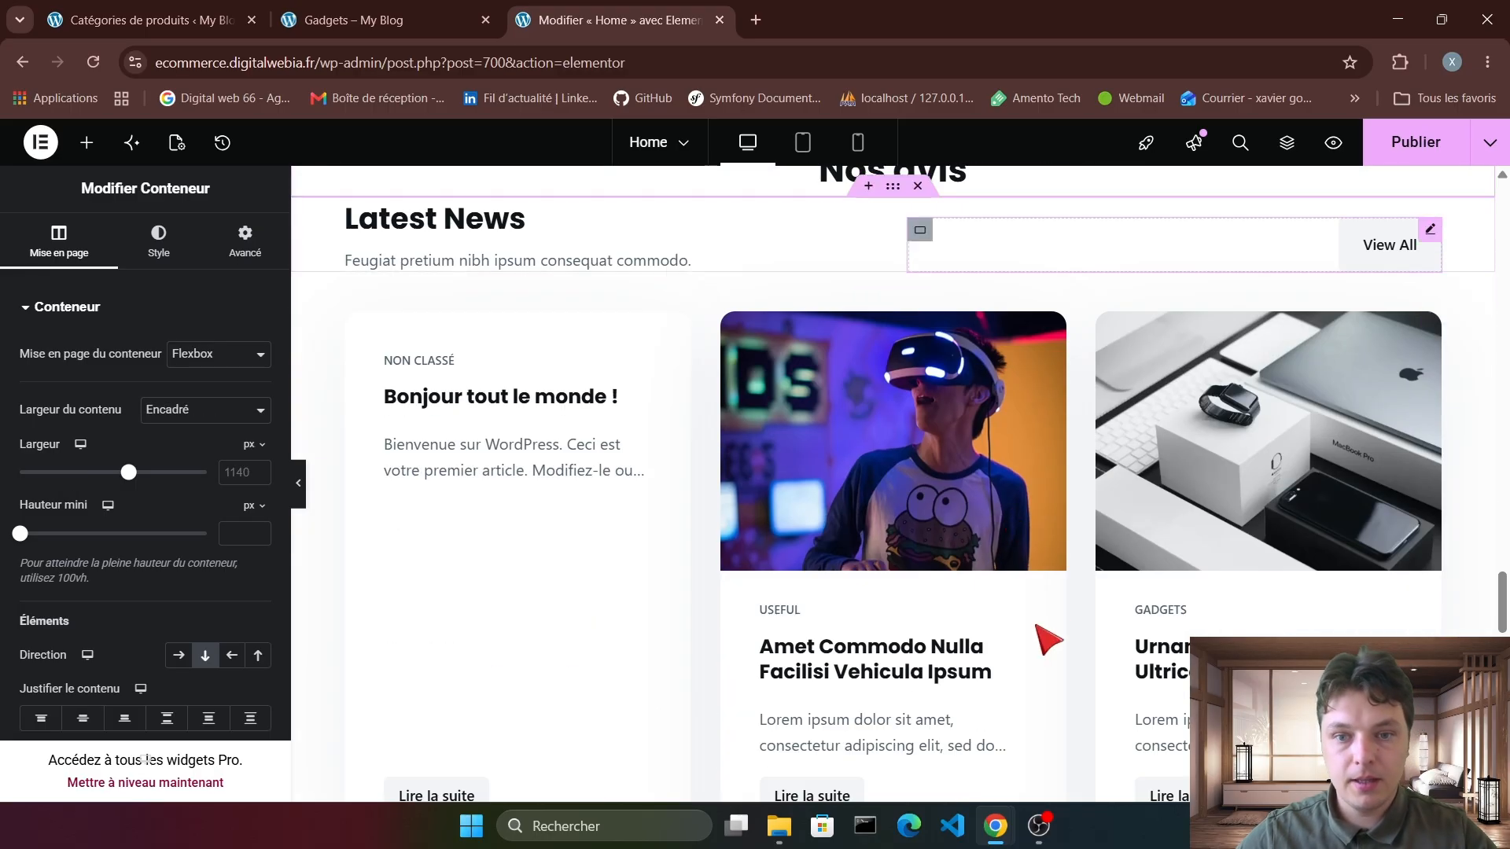
scroll(1002, 503, "up", 2)
scroll(999, 498, "down", 1)
scroll(999, 497, "down", 1)
scroll(1014, 491, "up", 1)
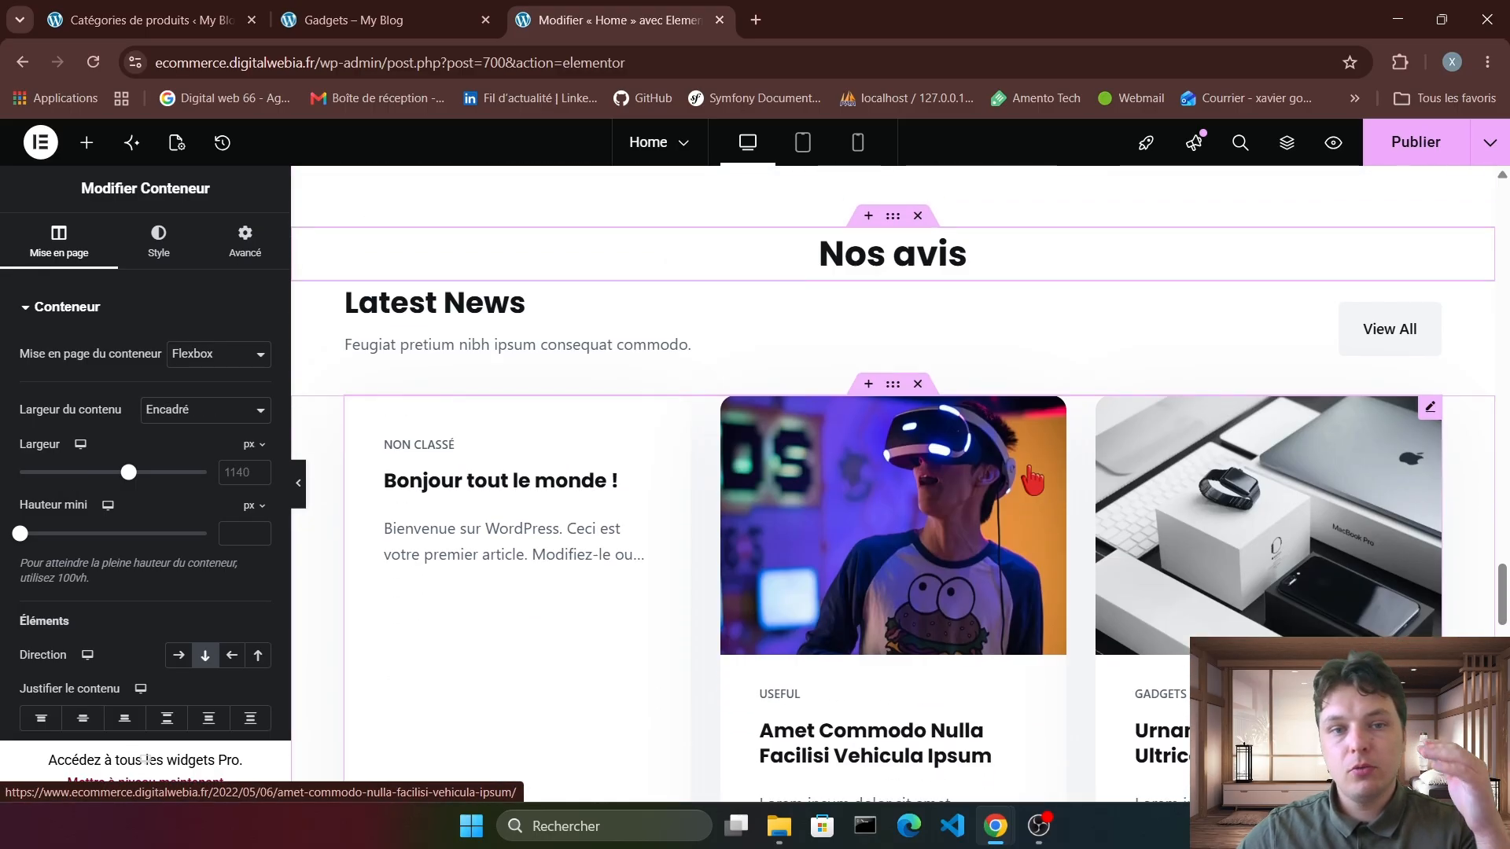
scroll(1030, 484, "down", 2)
scroll(1046, 481, "up", 2)
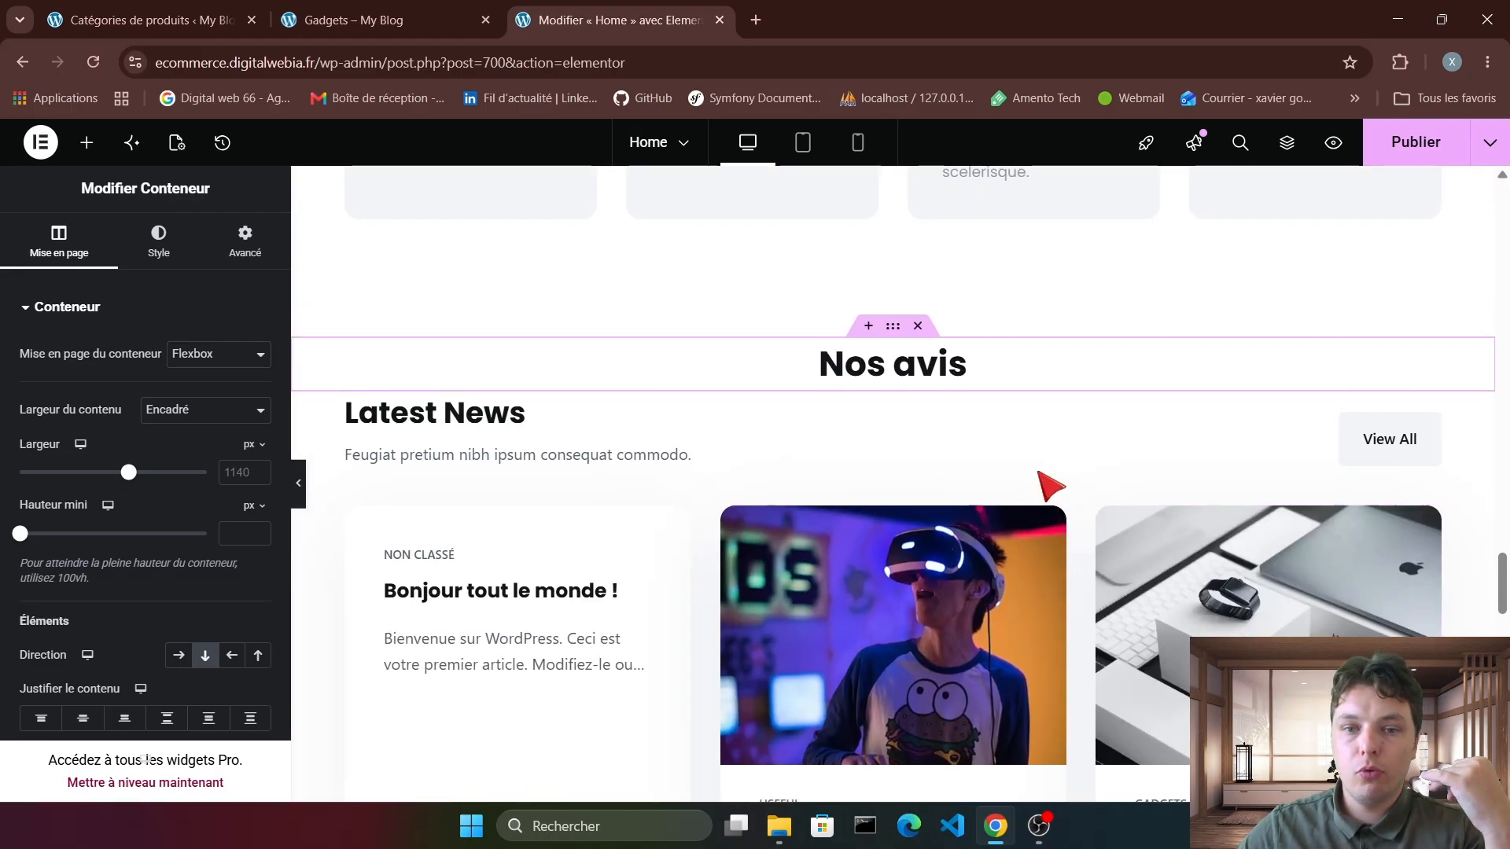
scroll(888, 724, "down", 10)
scroll(941, 493, "down", 4)
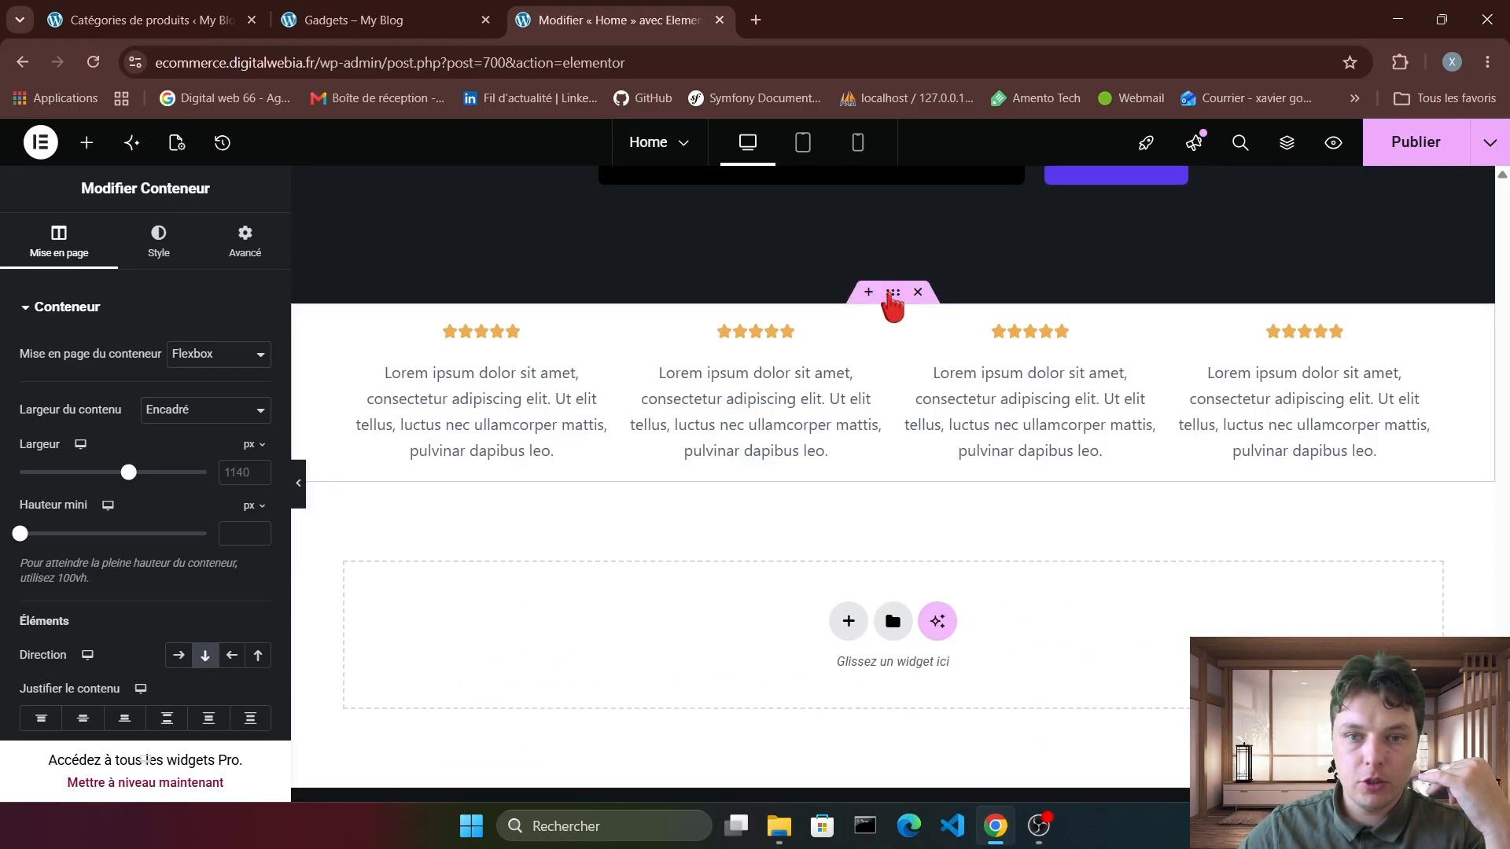
left_click_drag(883, 293, 900, 641)
scroll(931, 434, "up", 6)
scroll(971, 448, "up", 10)
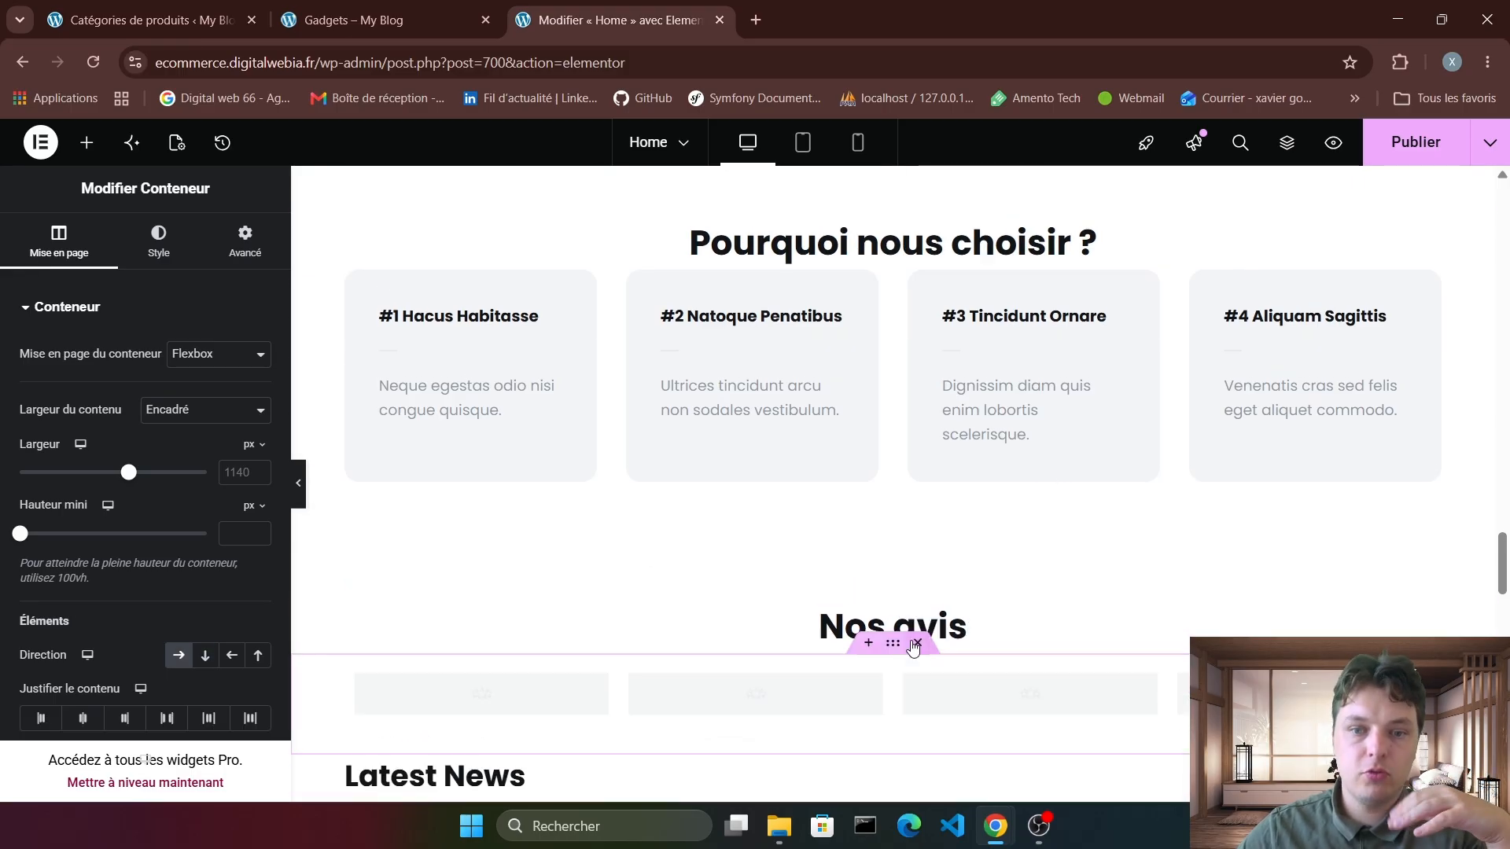
scroll(885, 497, "down", 2)
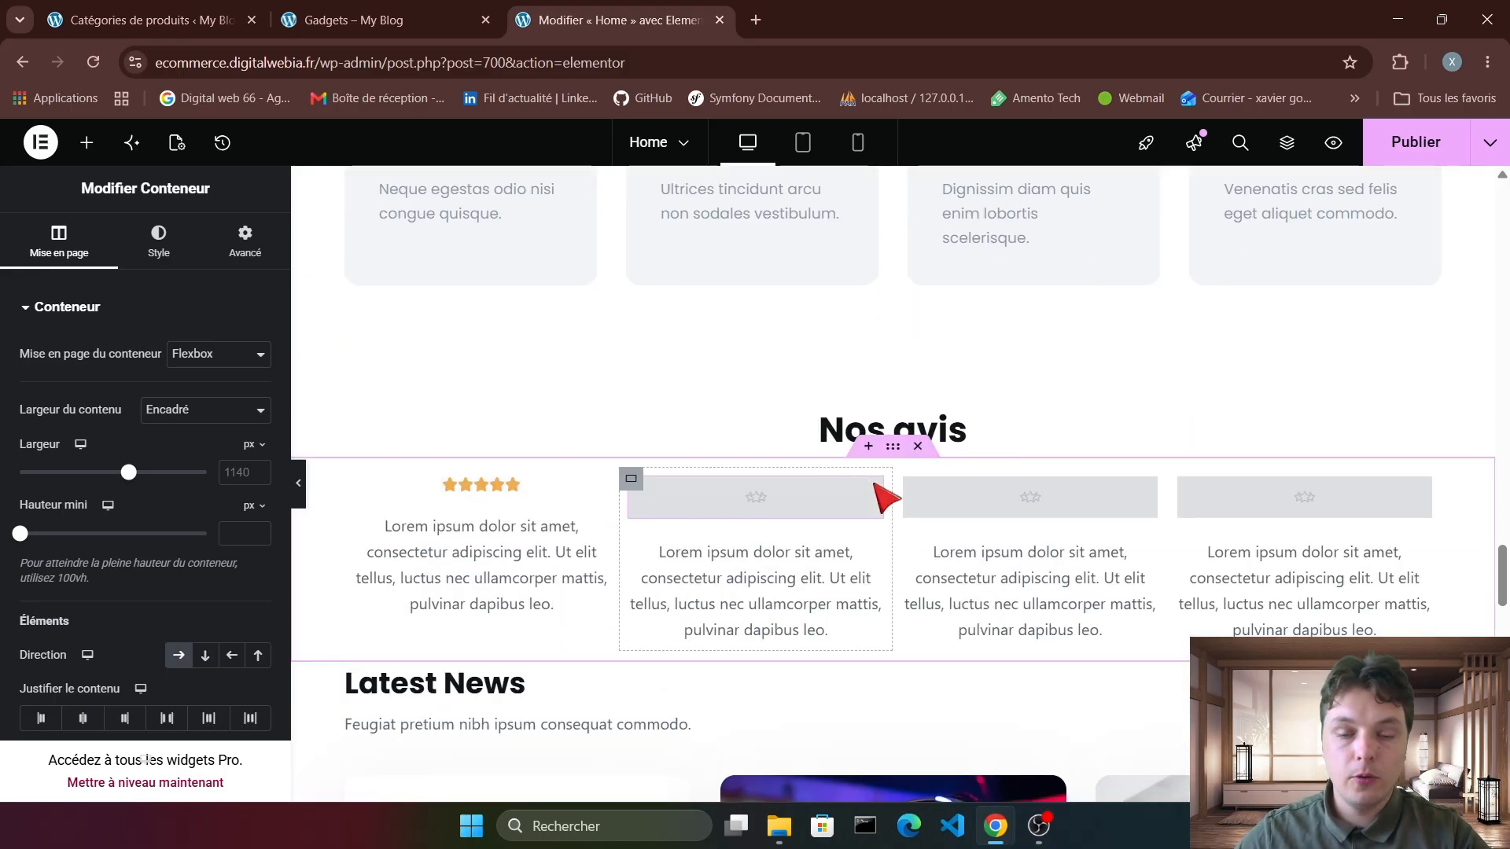
scroll(969, 550, "down", 2)
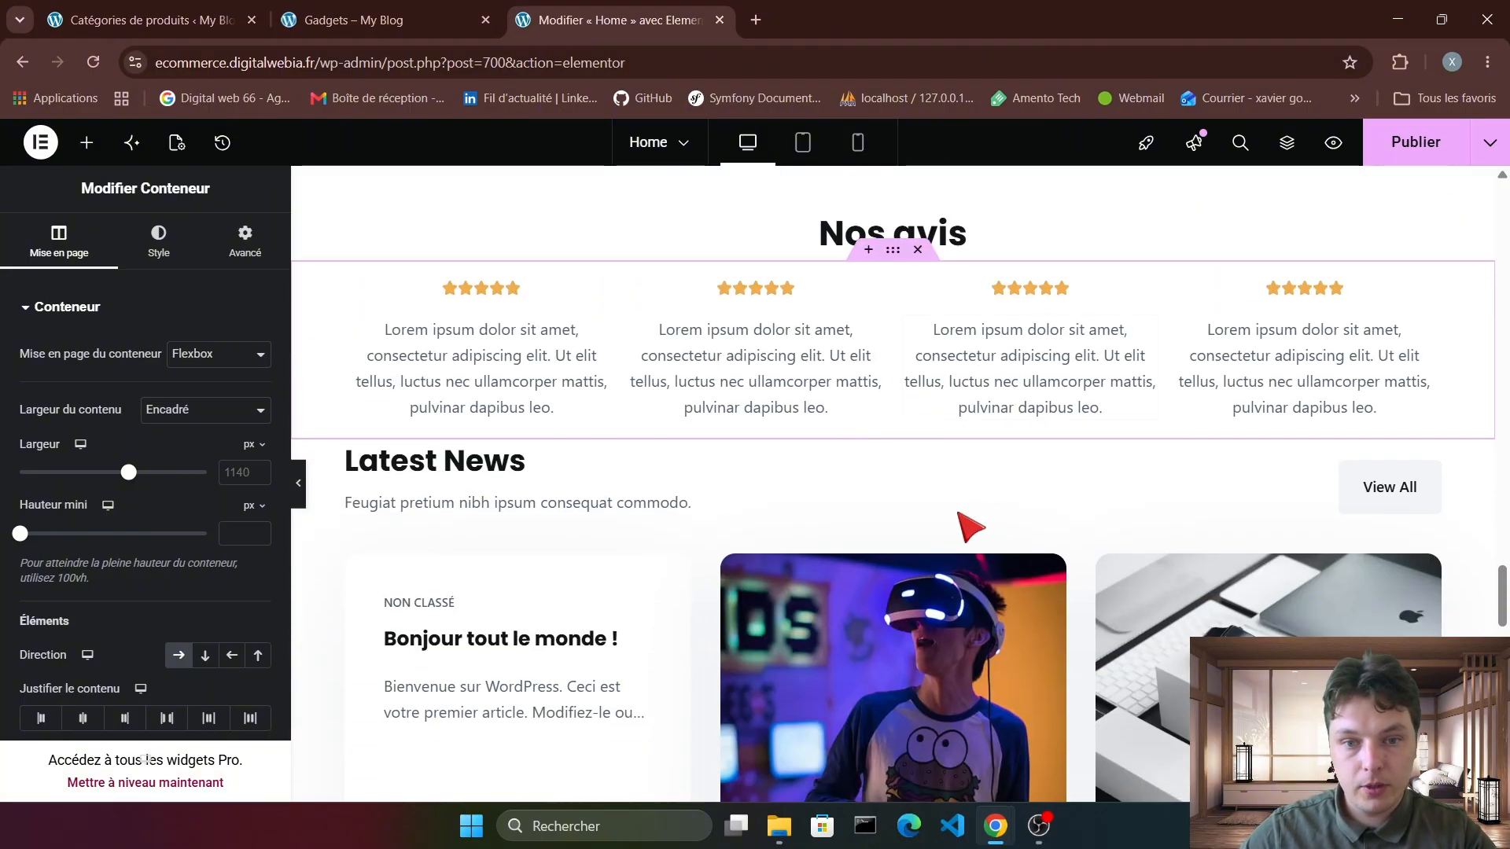
Delete the Latest News heading container and the article grid below it, and publish the Home page.
left_click(918, 428)
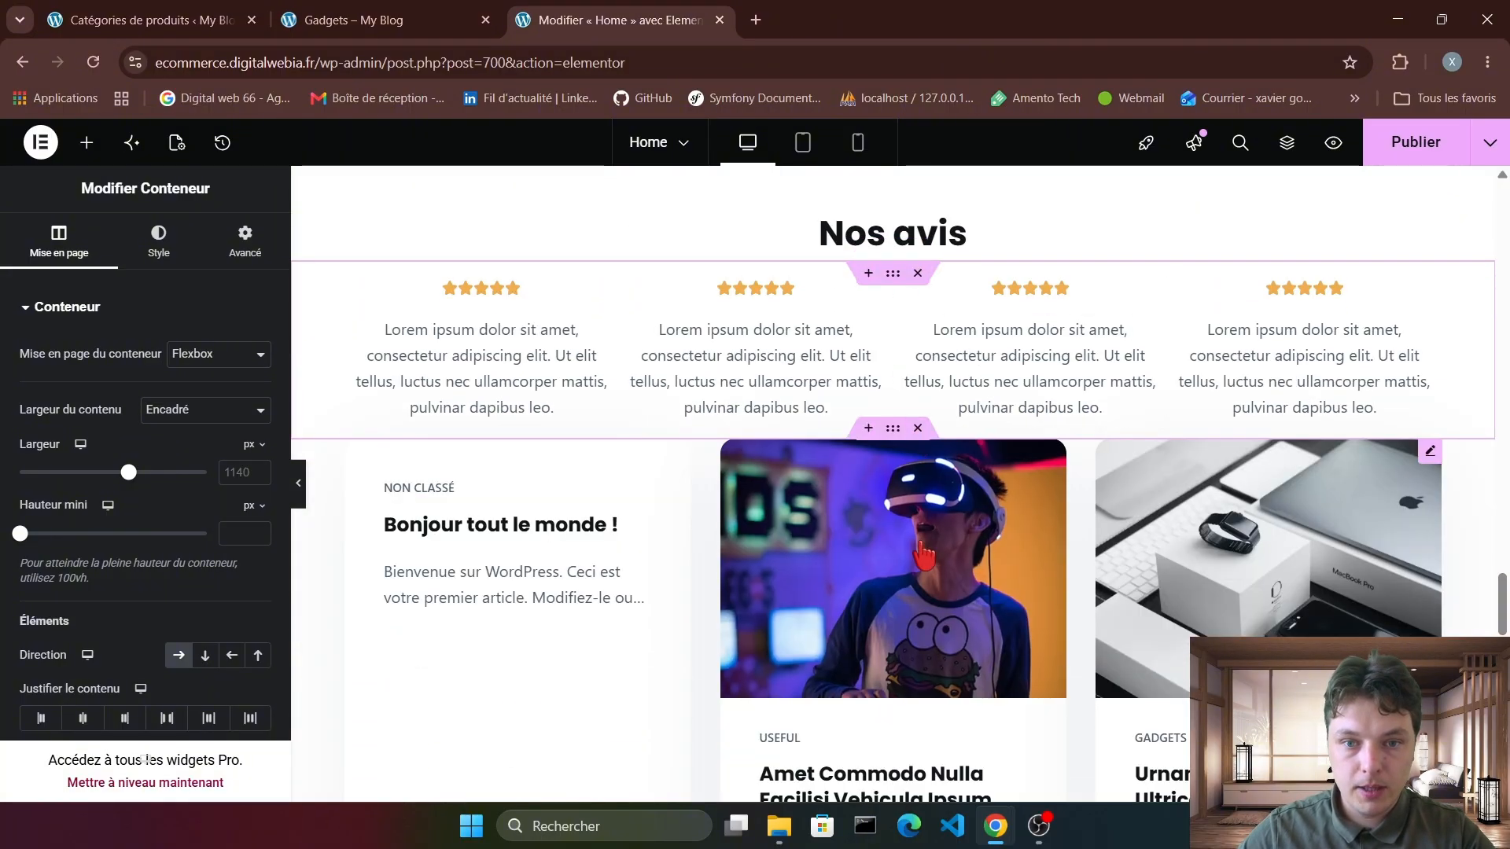
left_click(918, 428)
scroll(941, 584, "down", 3)
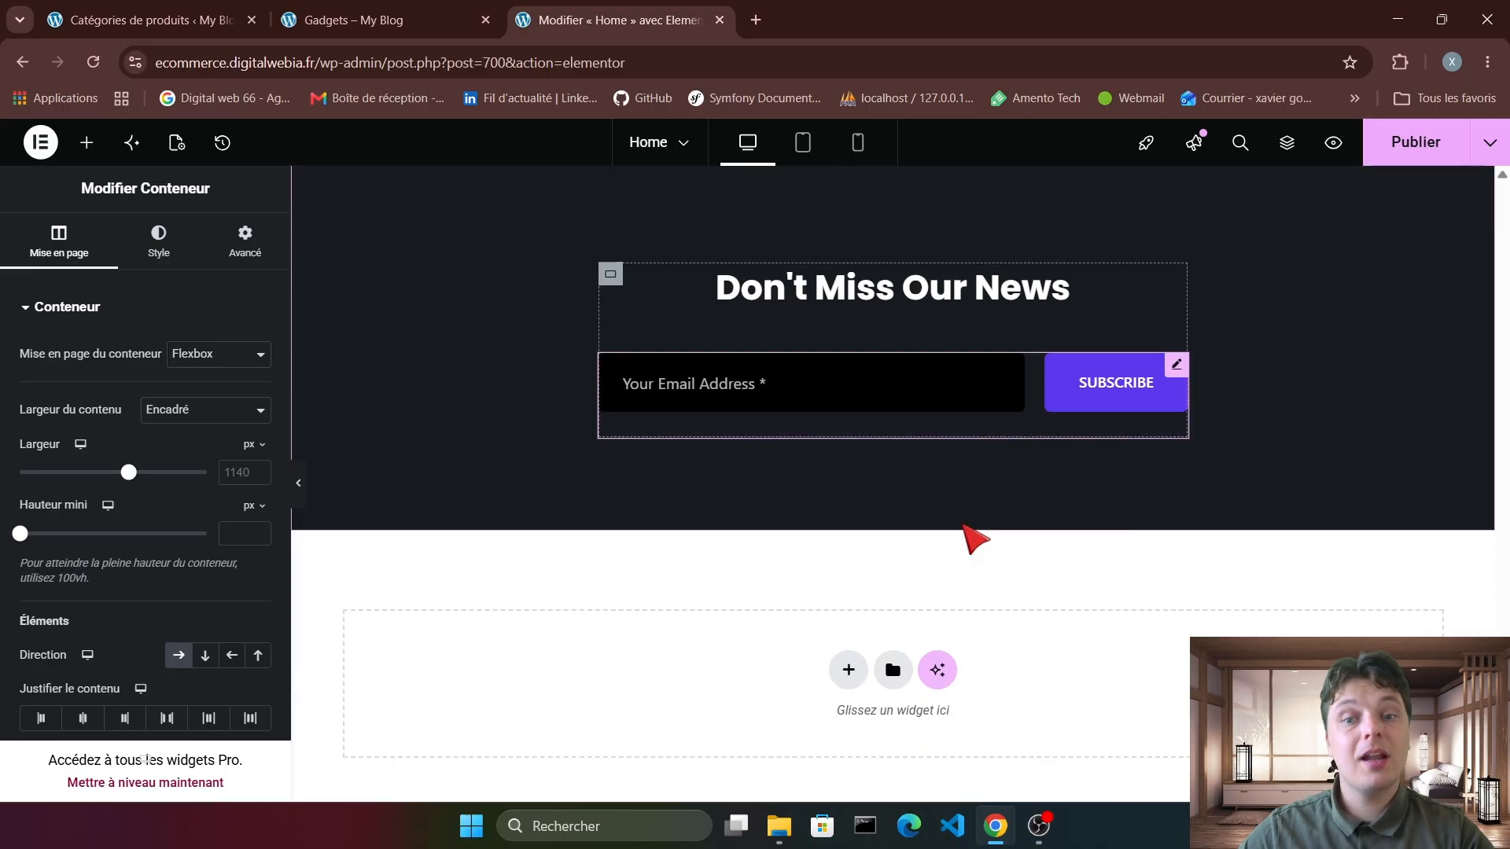
scroll(975, 539, "up", 3)
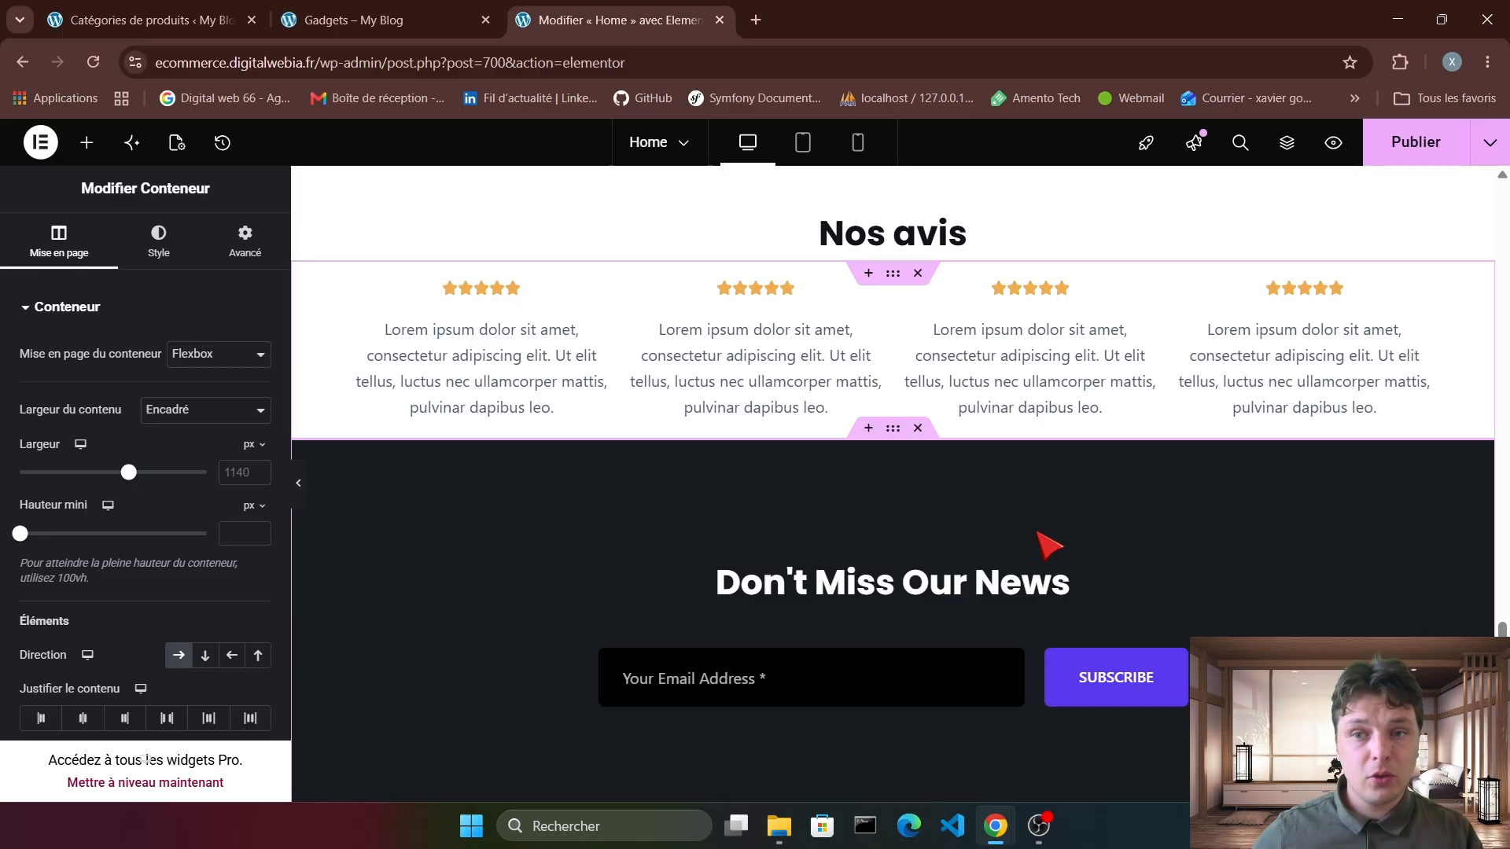
left_click(1394, 146)
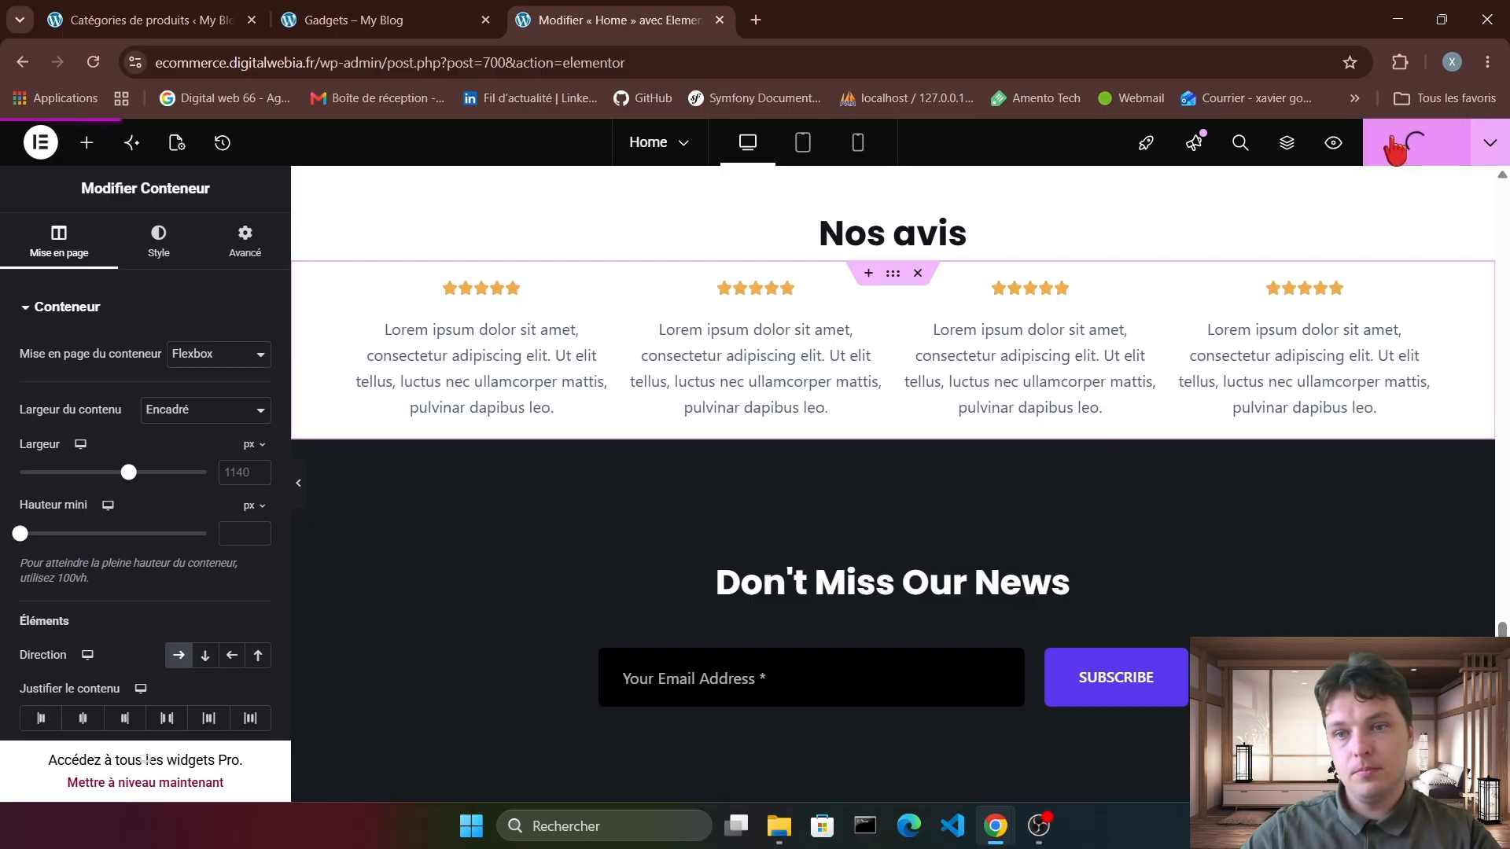